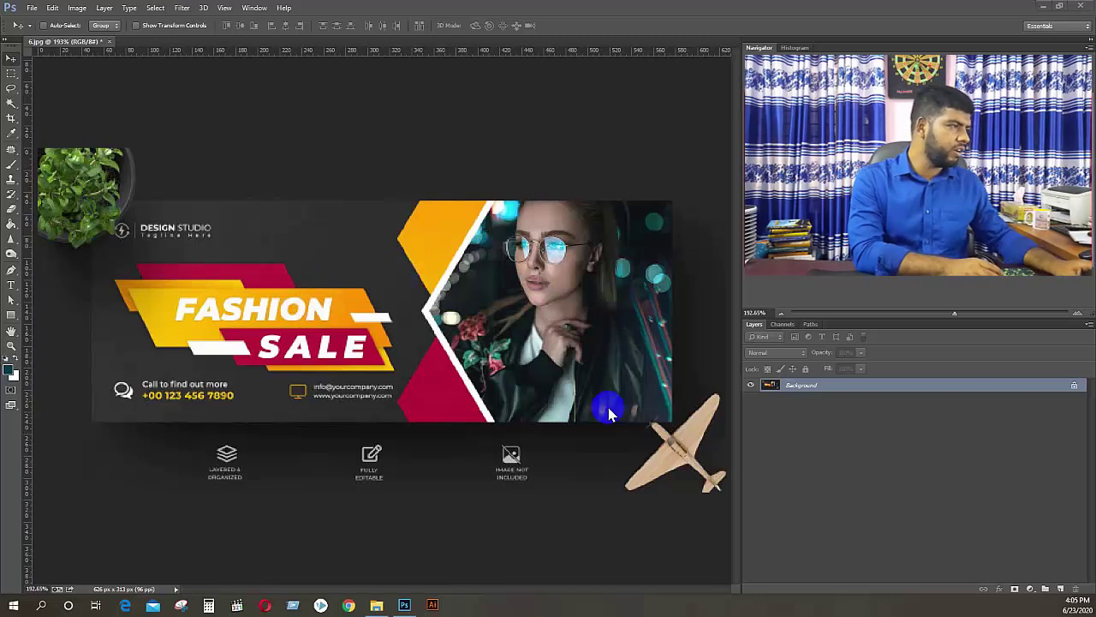
Copy the banner area of 6.jpg and create a new 528 × 204 px document at 300 pixels/inch
left_click(11, 76)
left_click_drag(670, 419, 91, 198)
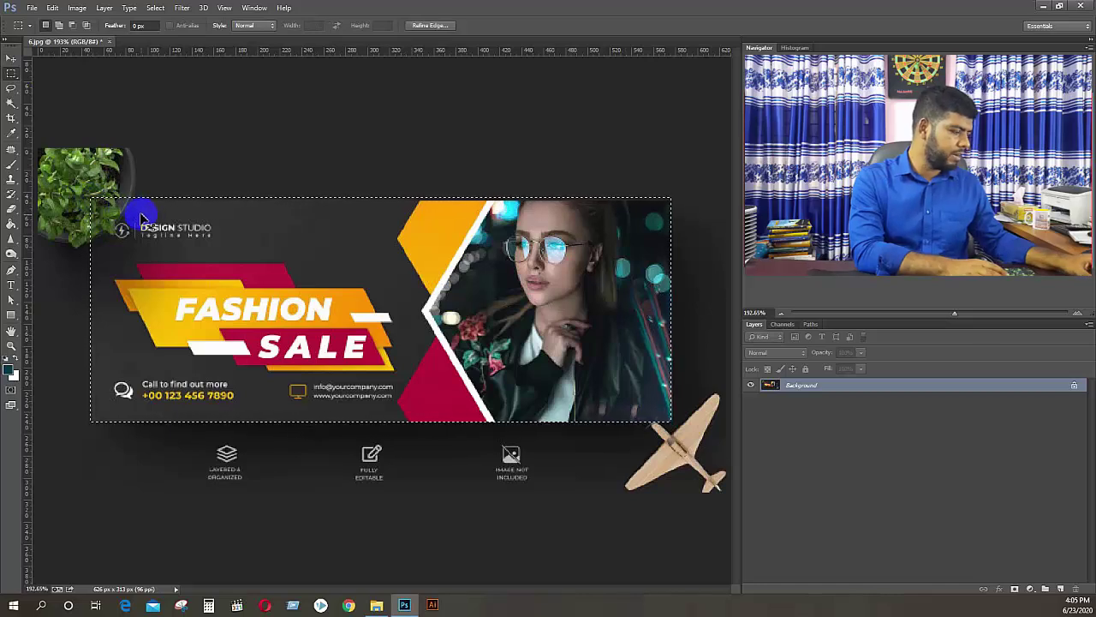
key("ctrl+n")
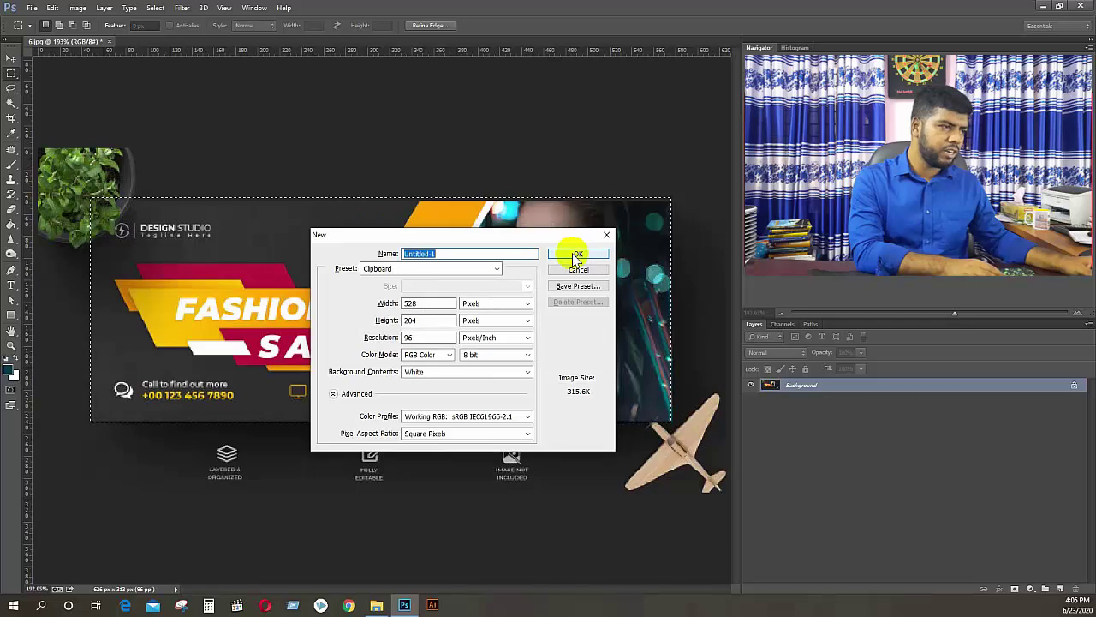
double_click(420, 336)
type("3")
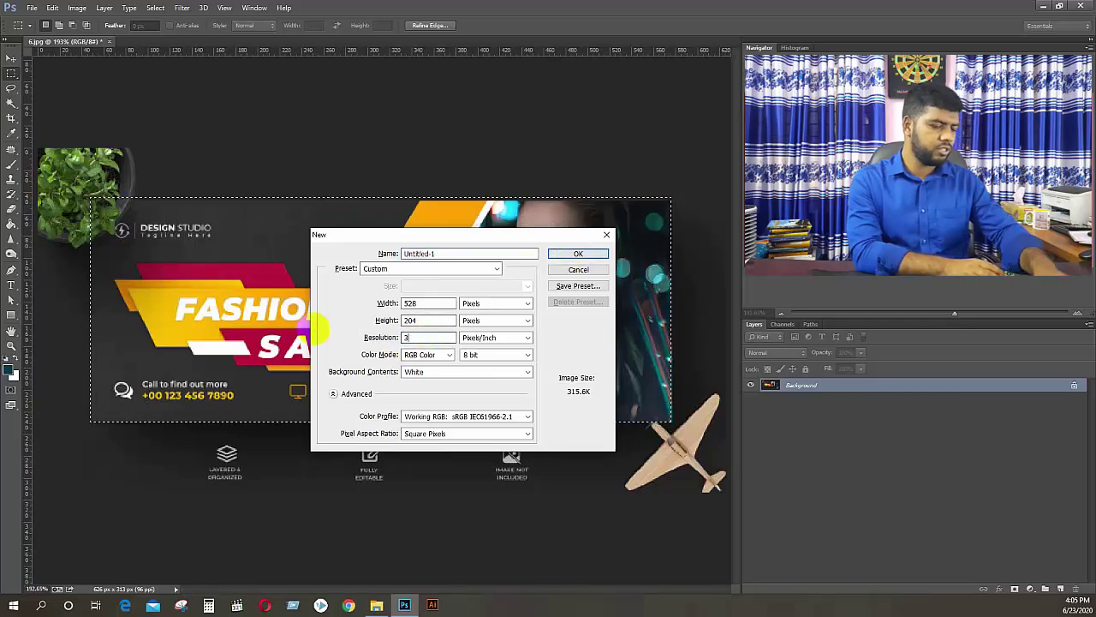
type("00")
key("Return")
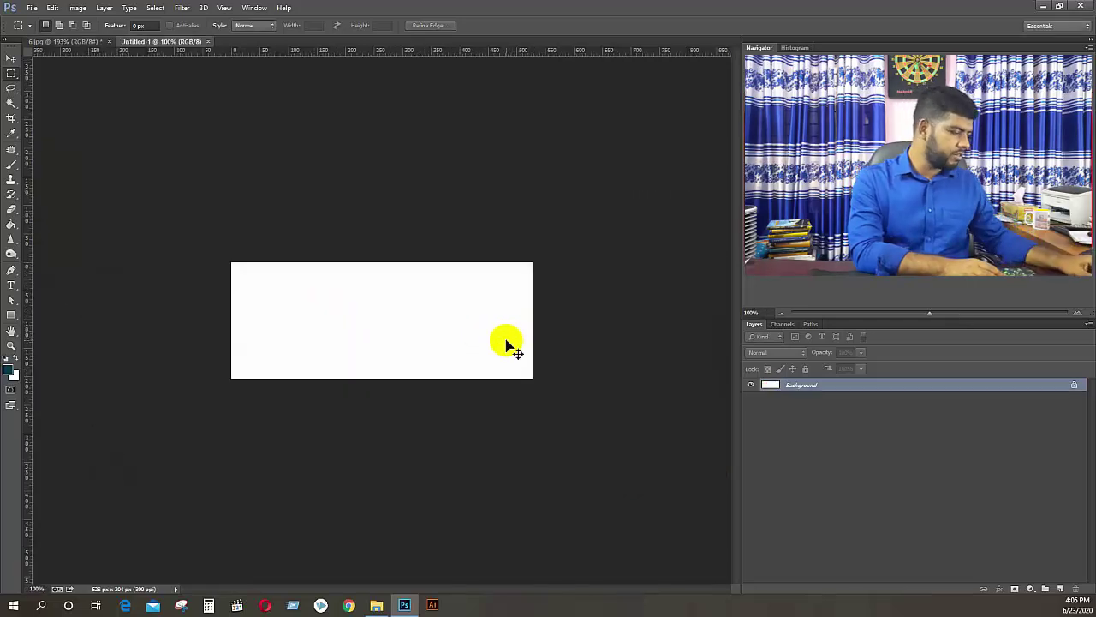
key("ctrl+v")
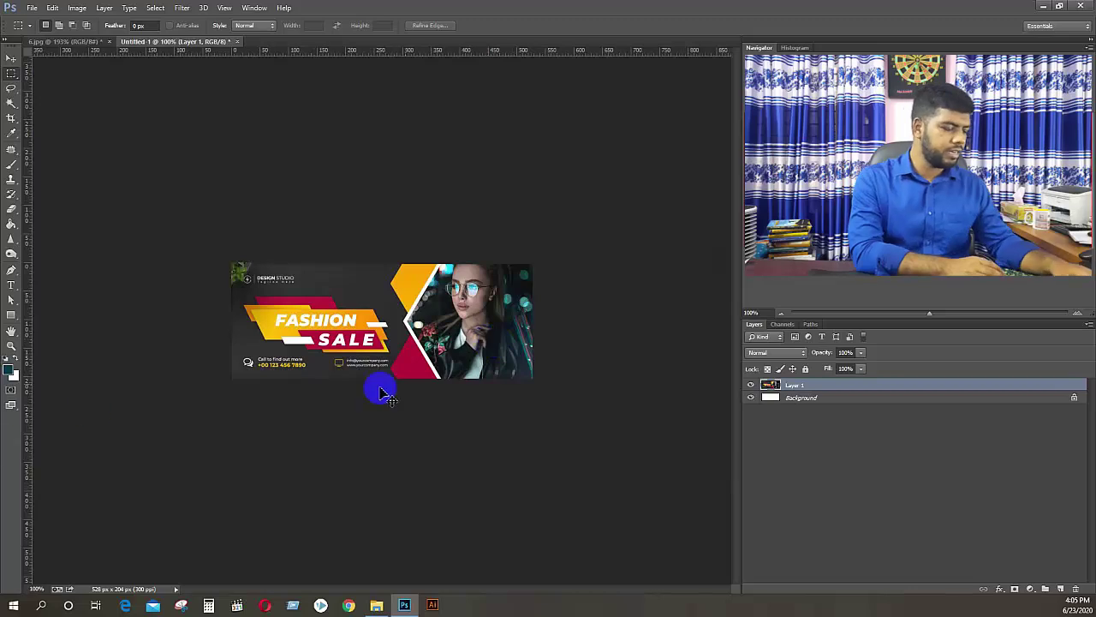
scroll(382, 393, "up", 2)
scroll(543, 339, "down", 1)
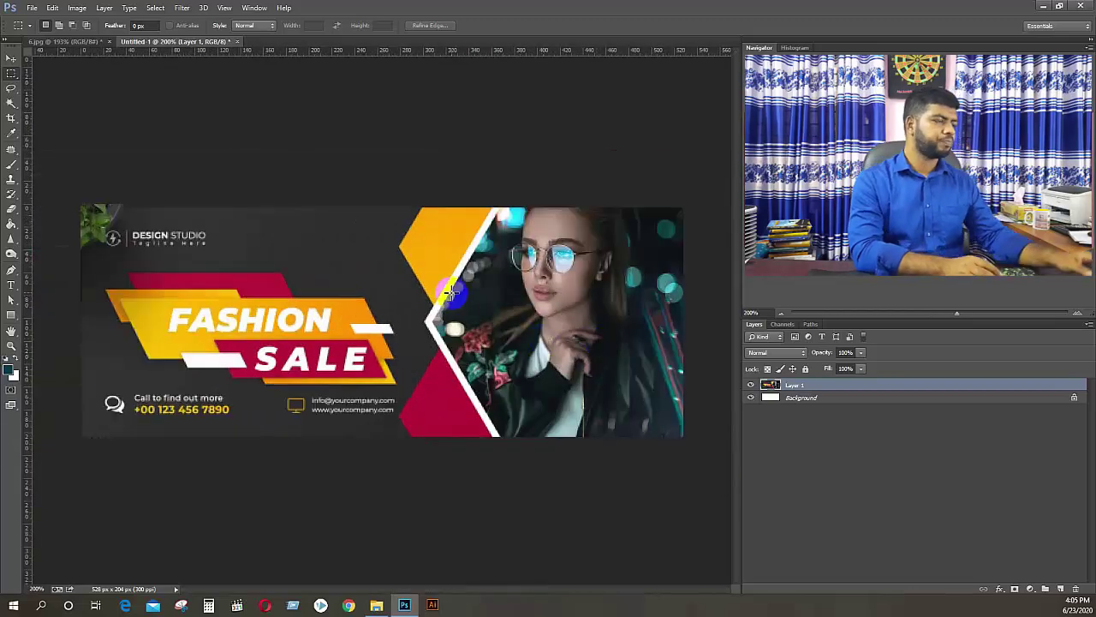
key("ctrl+z")
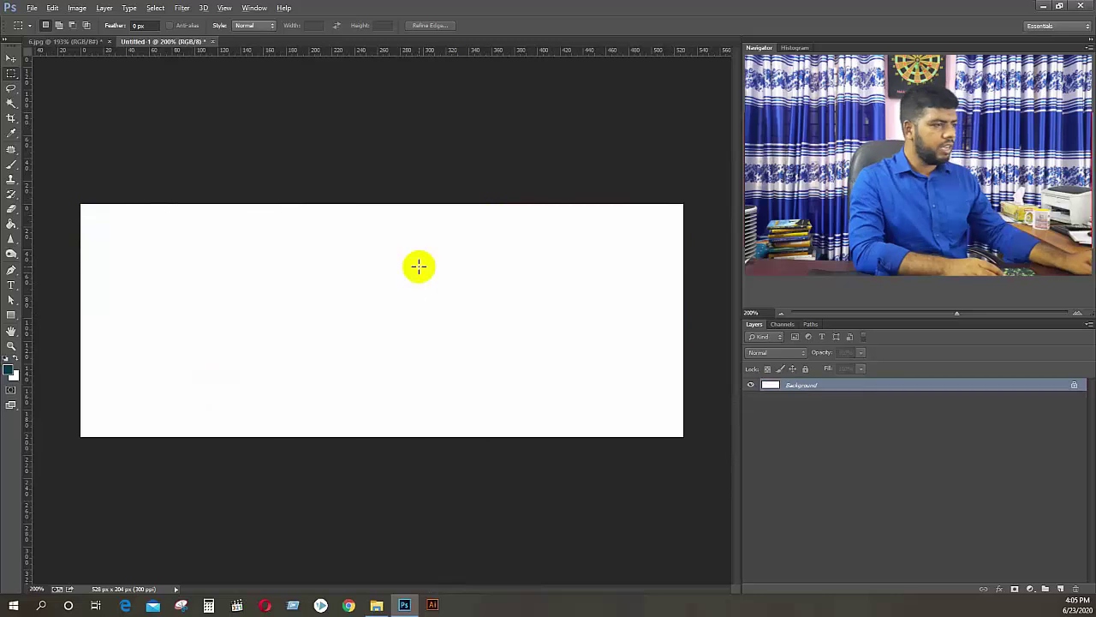
left_click_drag(282, 50, 236, 197)
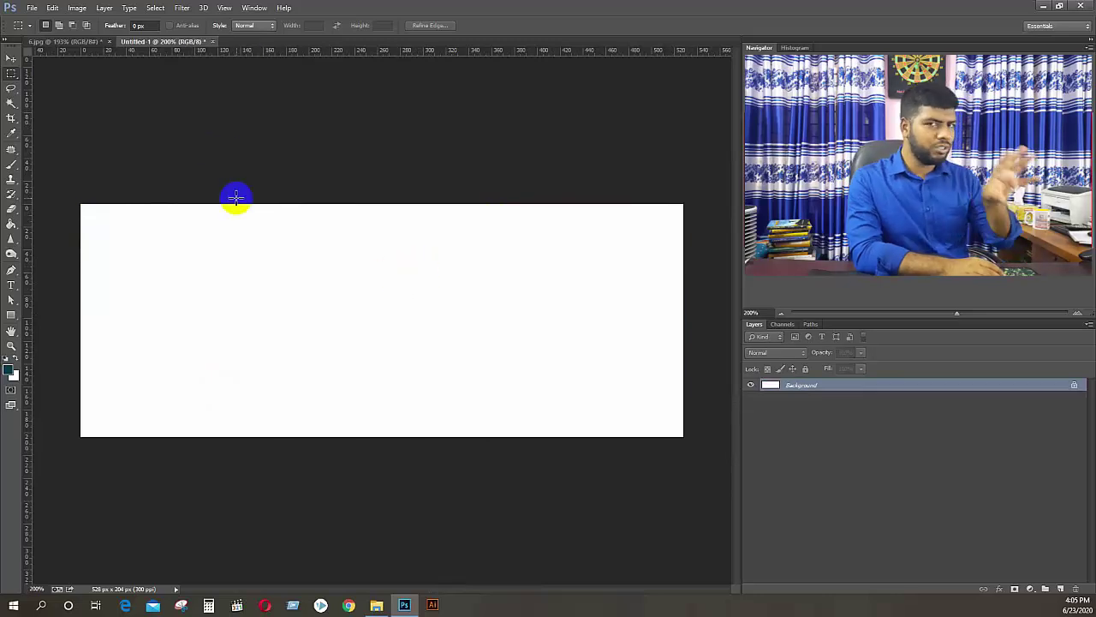
left_click(55, 42)
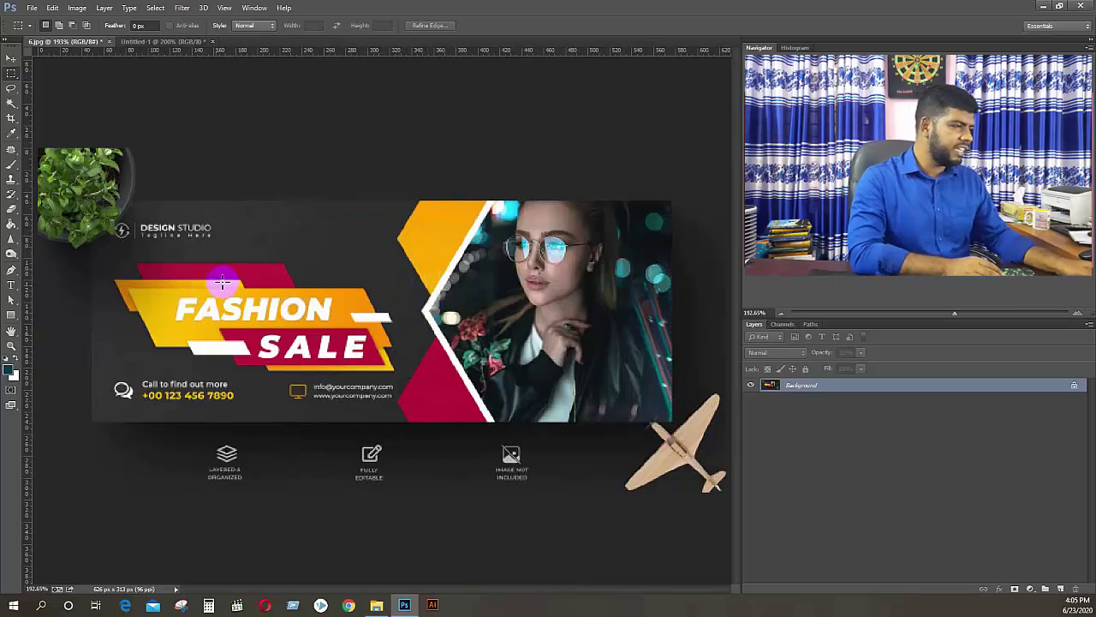
left_click(74, 93)
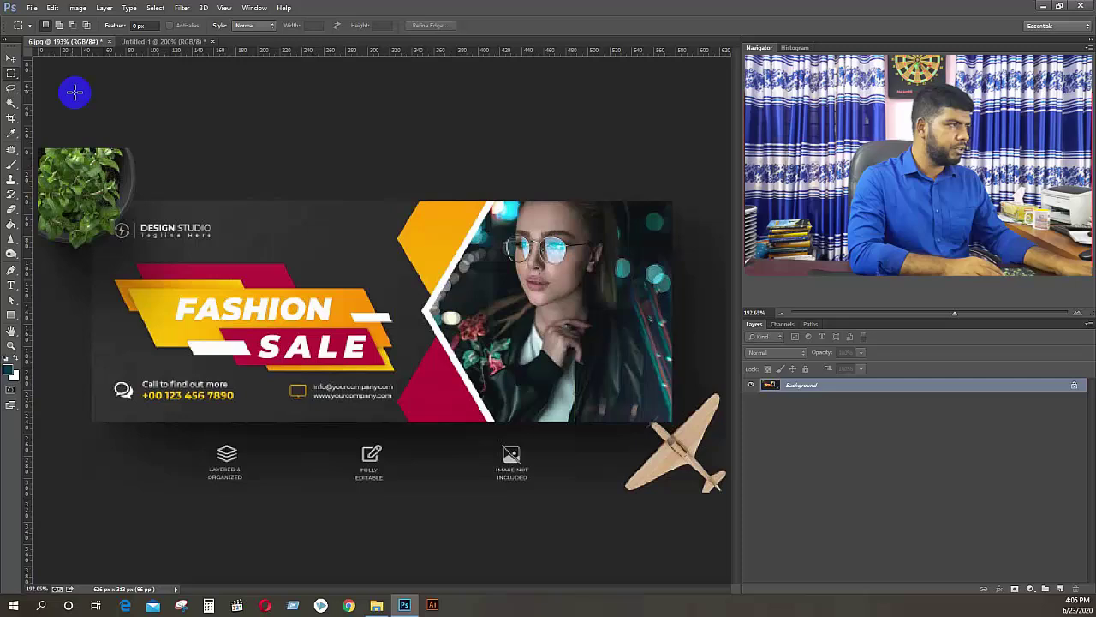
left_click(10, 58)
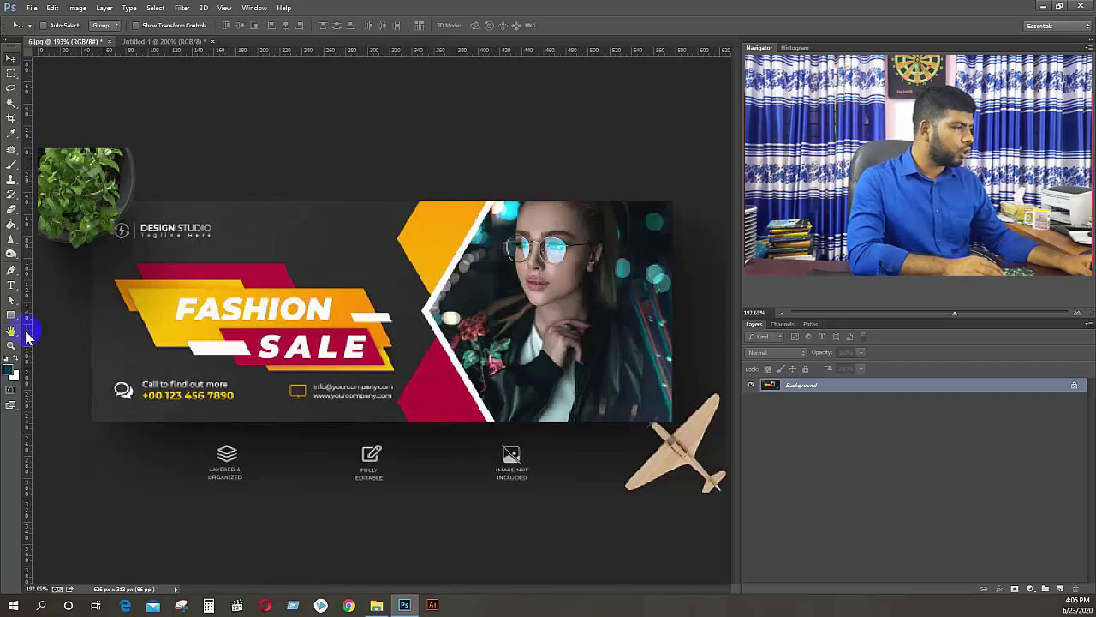
left_click_drag(11, 316, 54, 314)
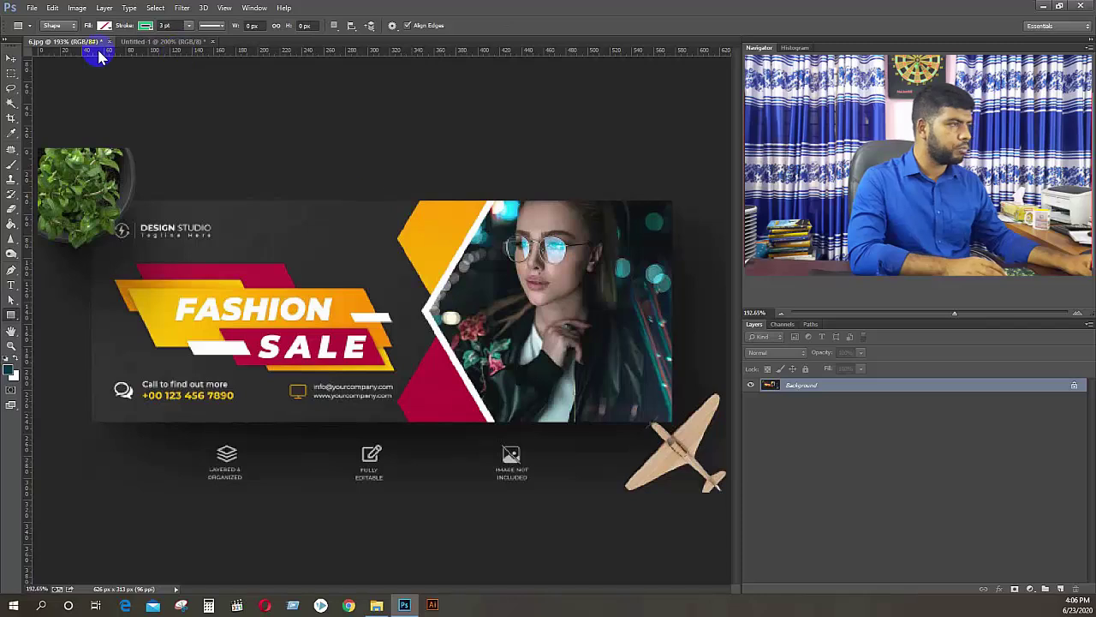
left_click(159, 41)
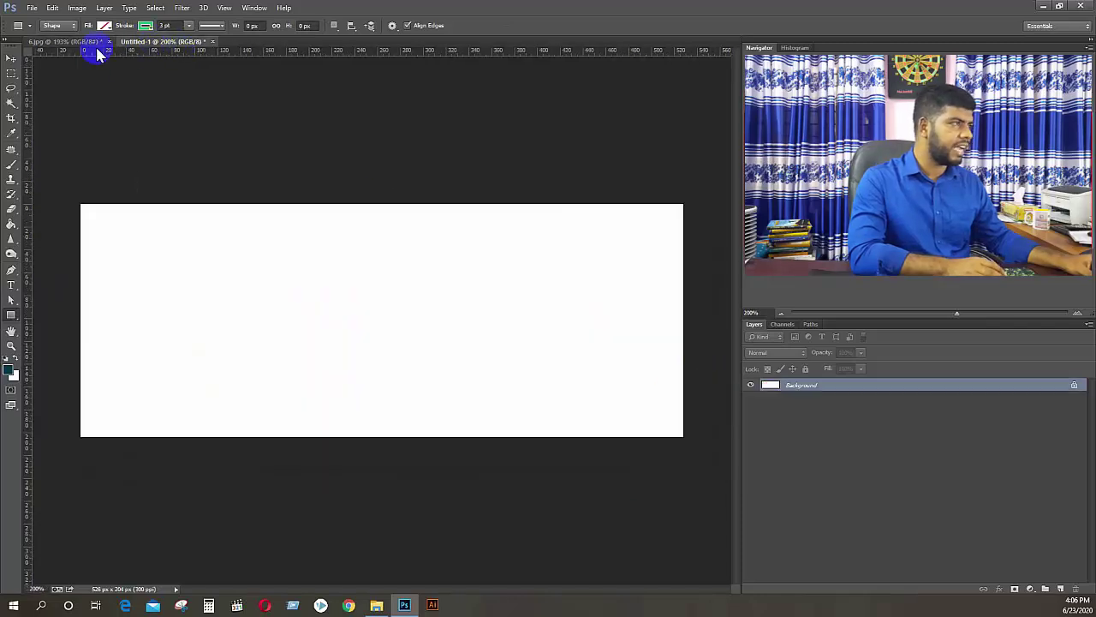
Sample the dark grey banner background in 6.jpg as the foreground color, #2f2f2f
left_click(69, 42)
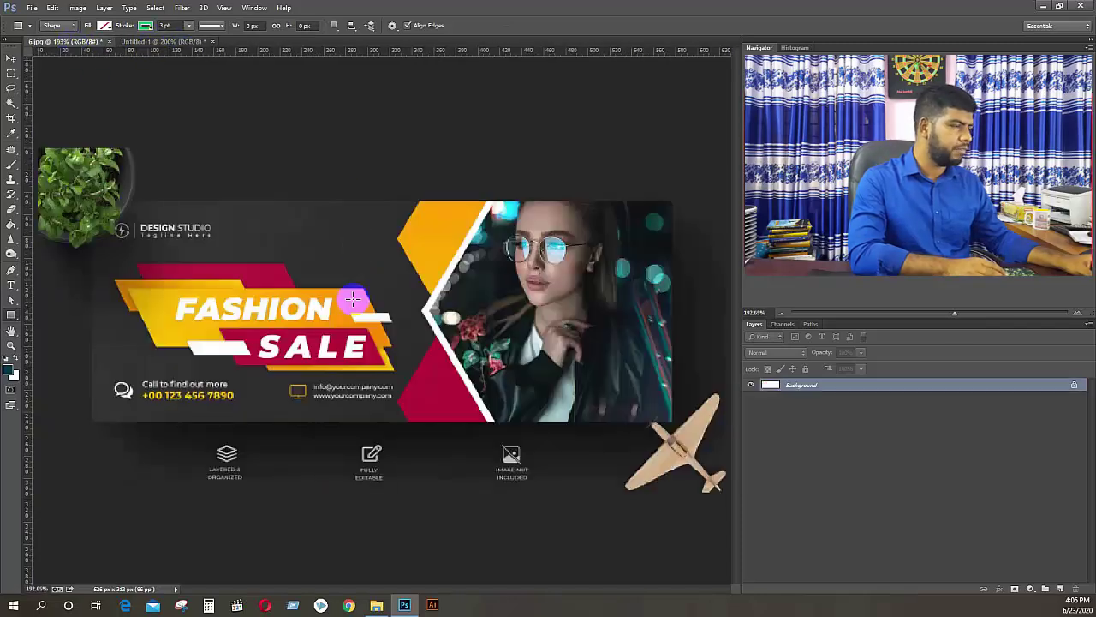
left_click(10, 368)
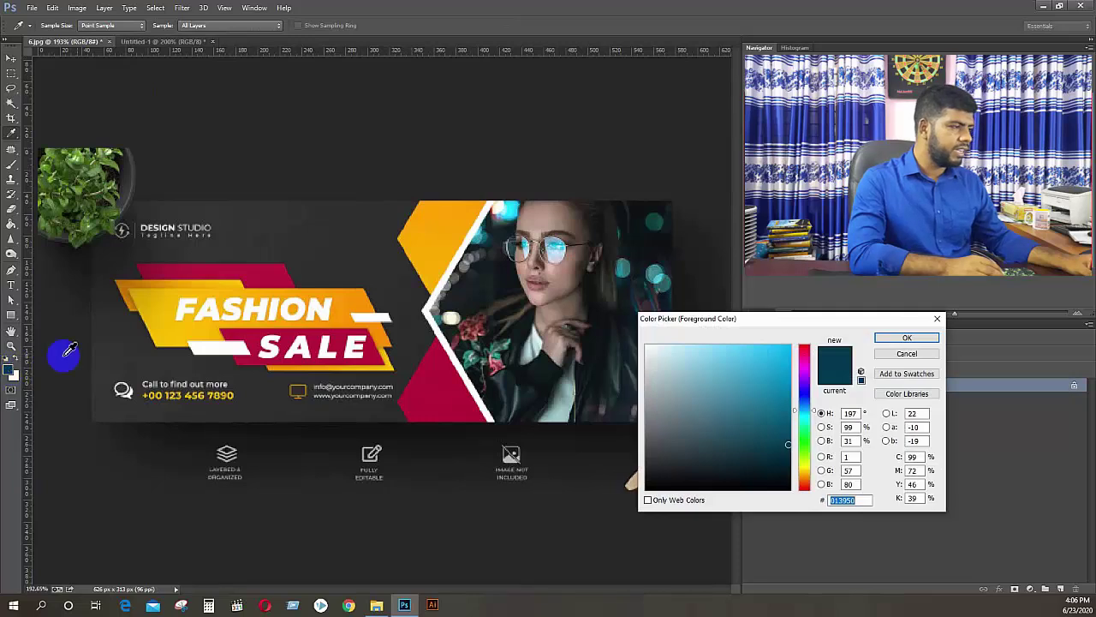
left_click(363, 230)
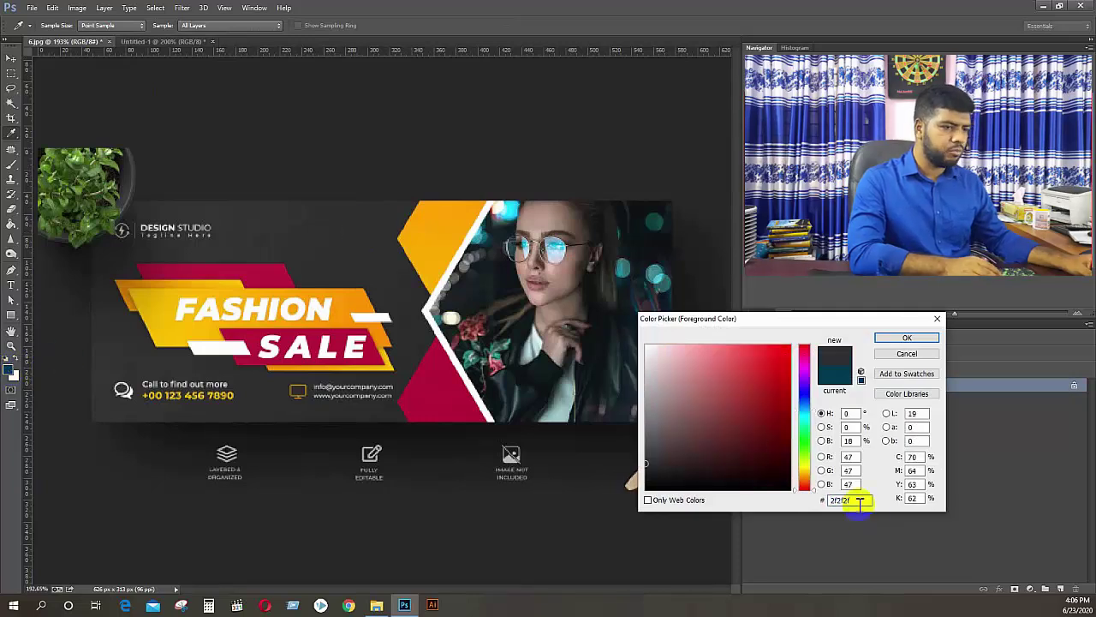
left_click_drag(859, 500, 722, 499)
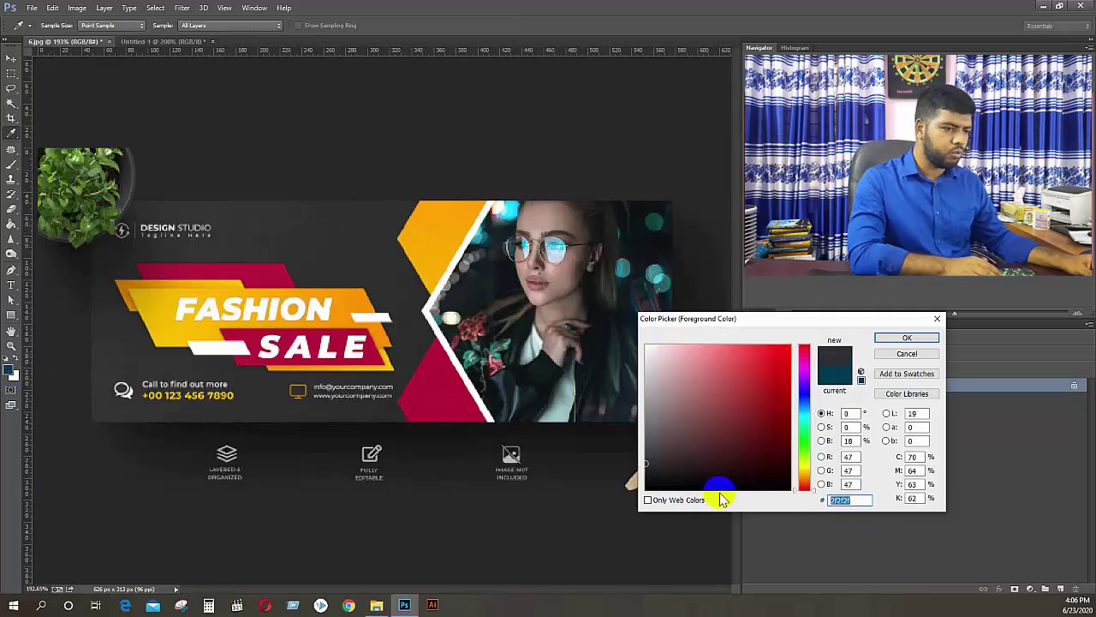
left_click(907, 340)
Add a Solid Color fill layer in #2f2f2f to the Untitled-1 document
key("u")
left_click(167, 42)
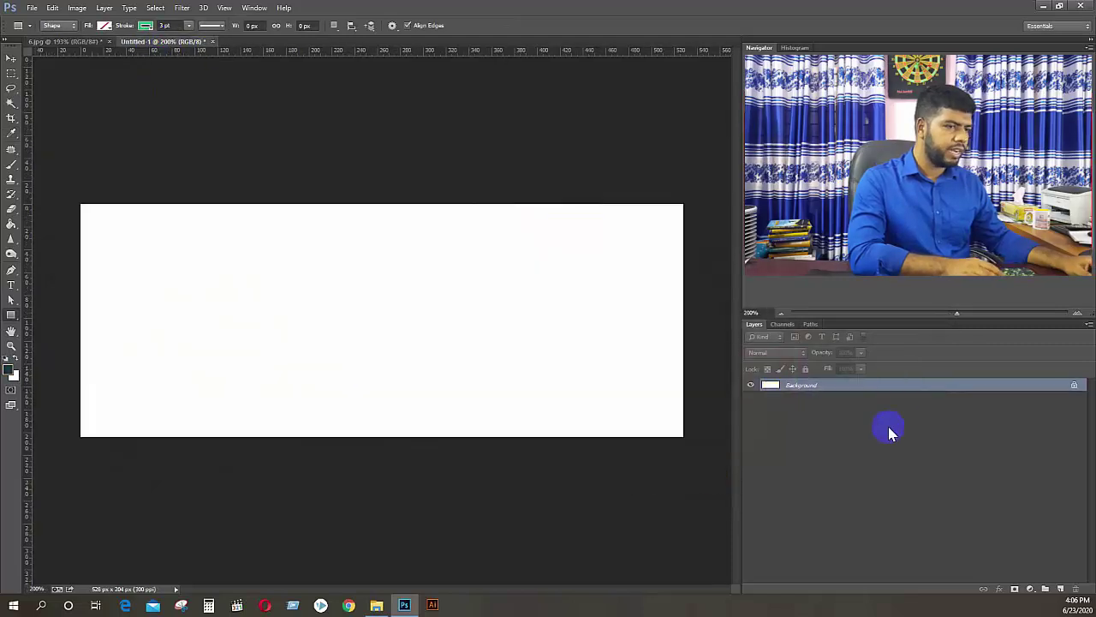
left_click(1029, 591)
left_click(1004, 340)
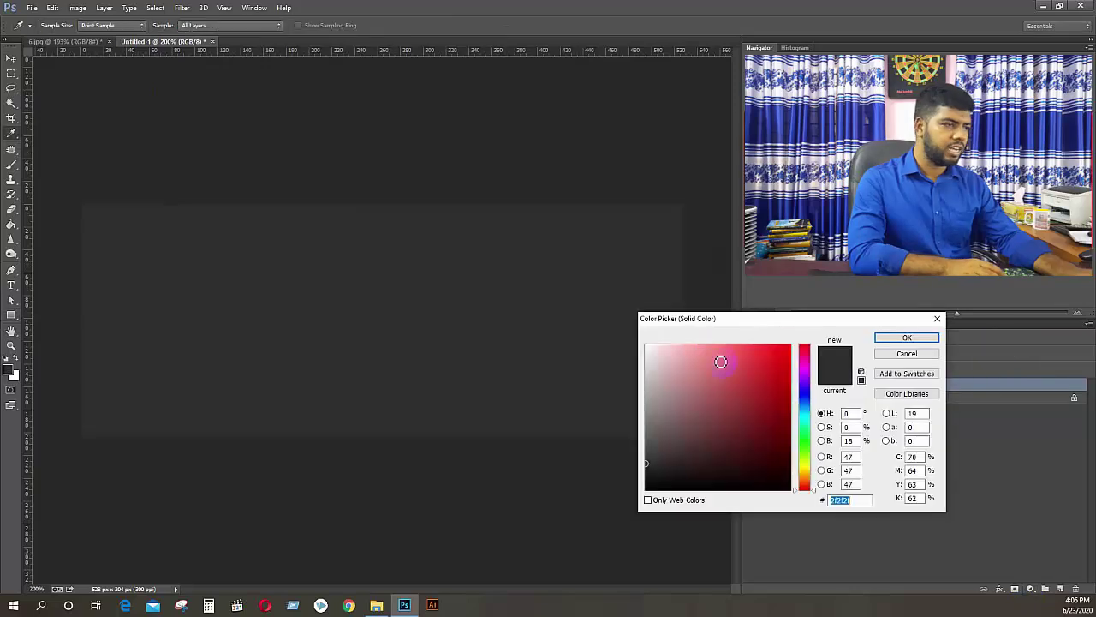
left_click(900, 341)
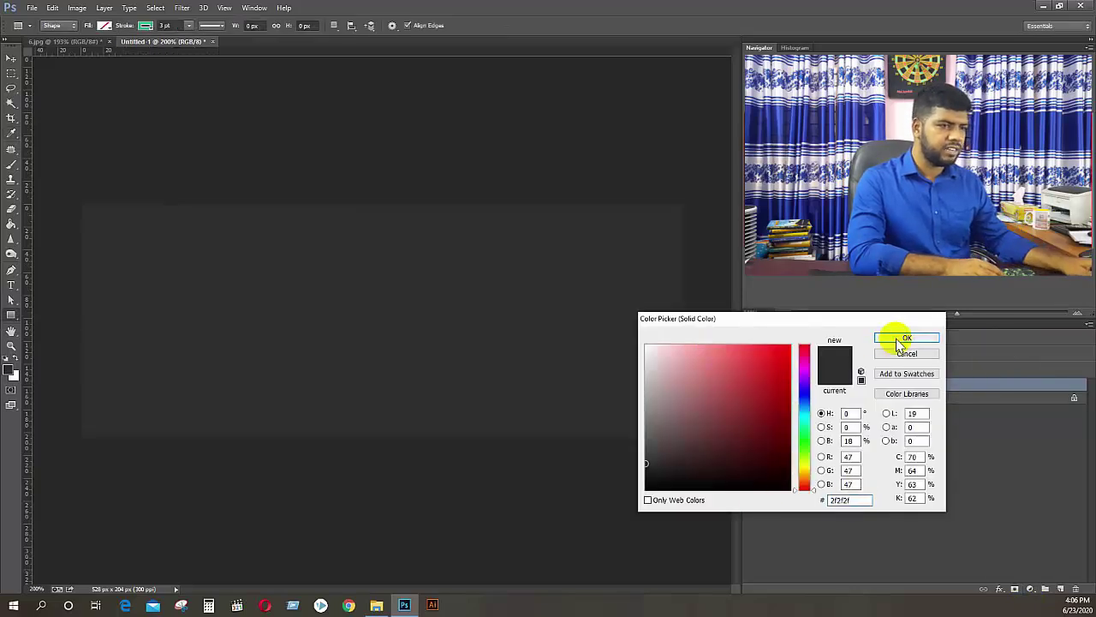
Draw a rectangle about 228 × 87 px over the banner in 6.jpg and remove its stroke
left_click(51, 42)
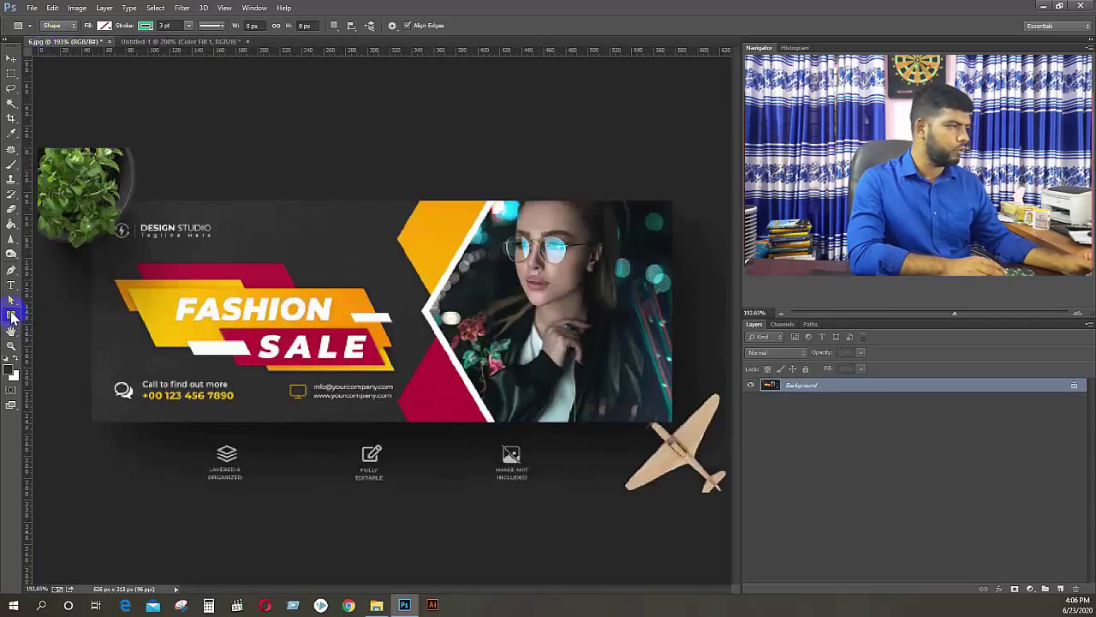
right_click(12, 316)
left_click(37, 315)
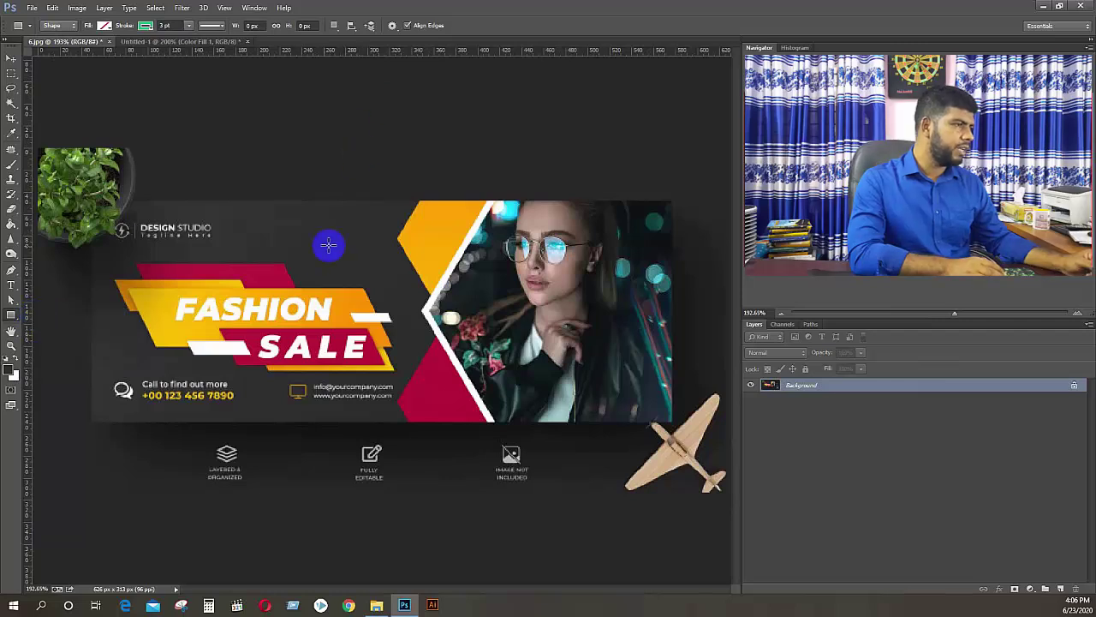
left_click_drag(313, 270, 485, 313)
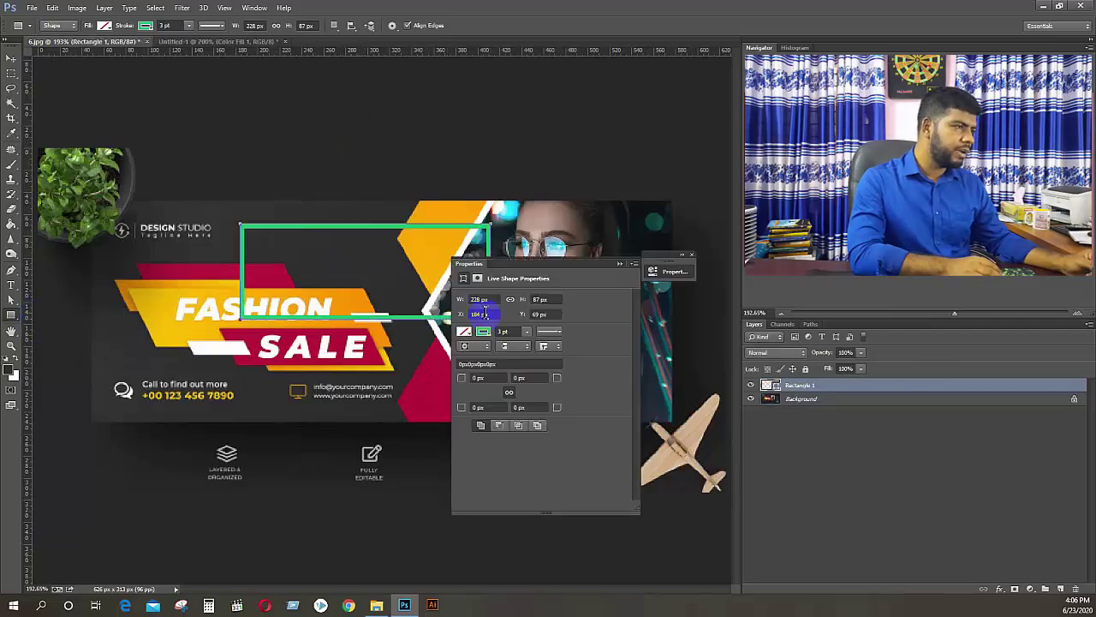
left_click(146, 27)
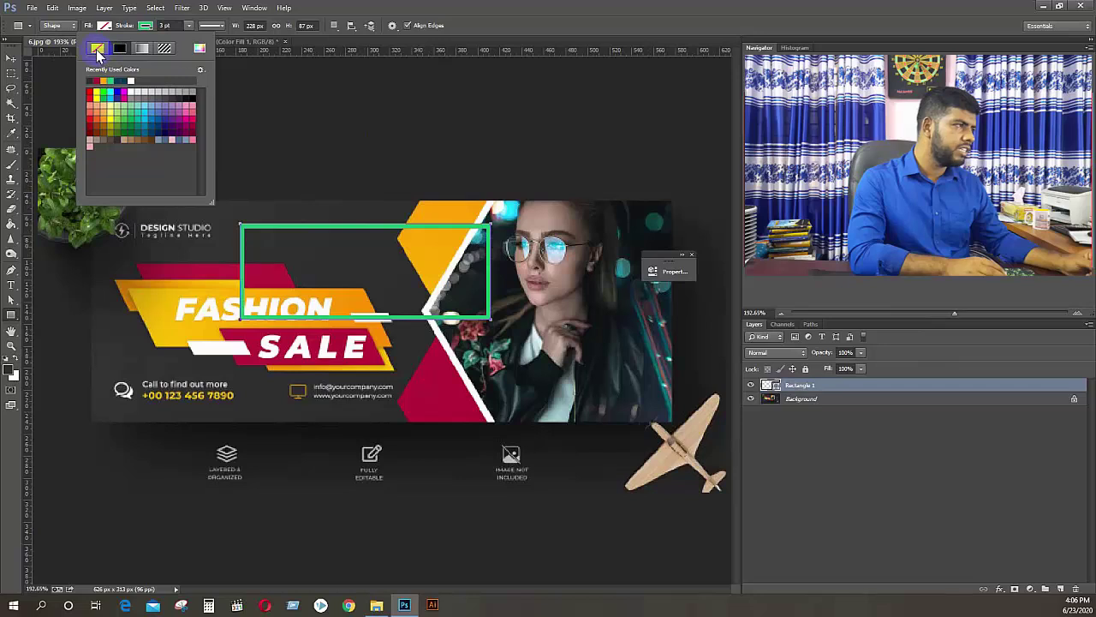
left_click(97, 49)
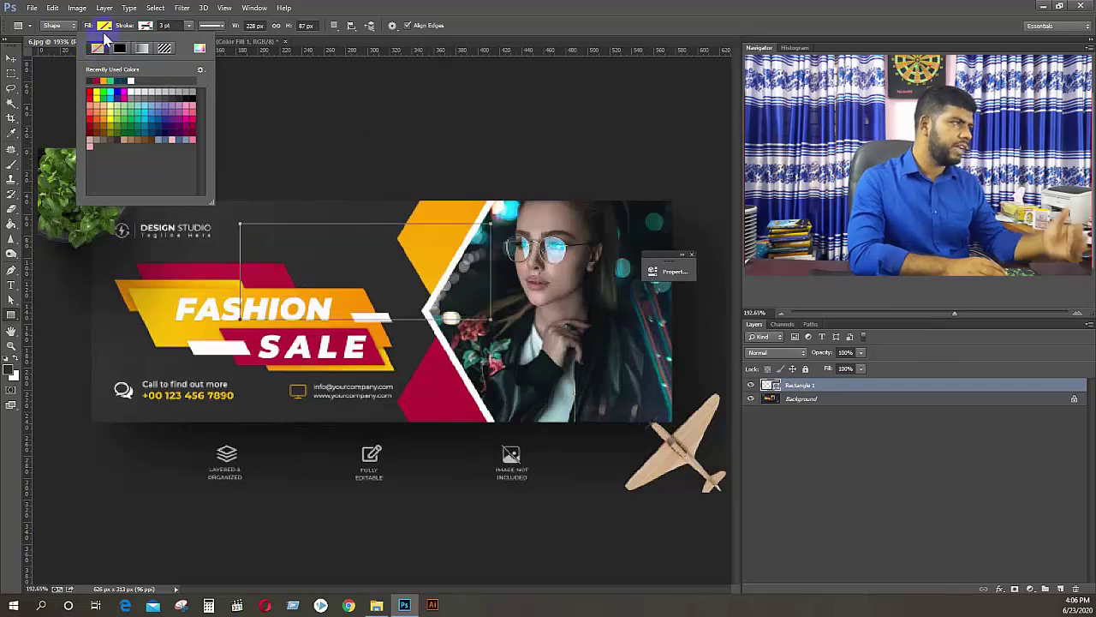
Fill the rectangle with the yellow #f2b701 sampled from the banner's title shape
left_click(103, 26)
left_click(104, 27)
left_click(160, 49)
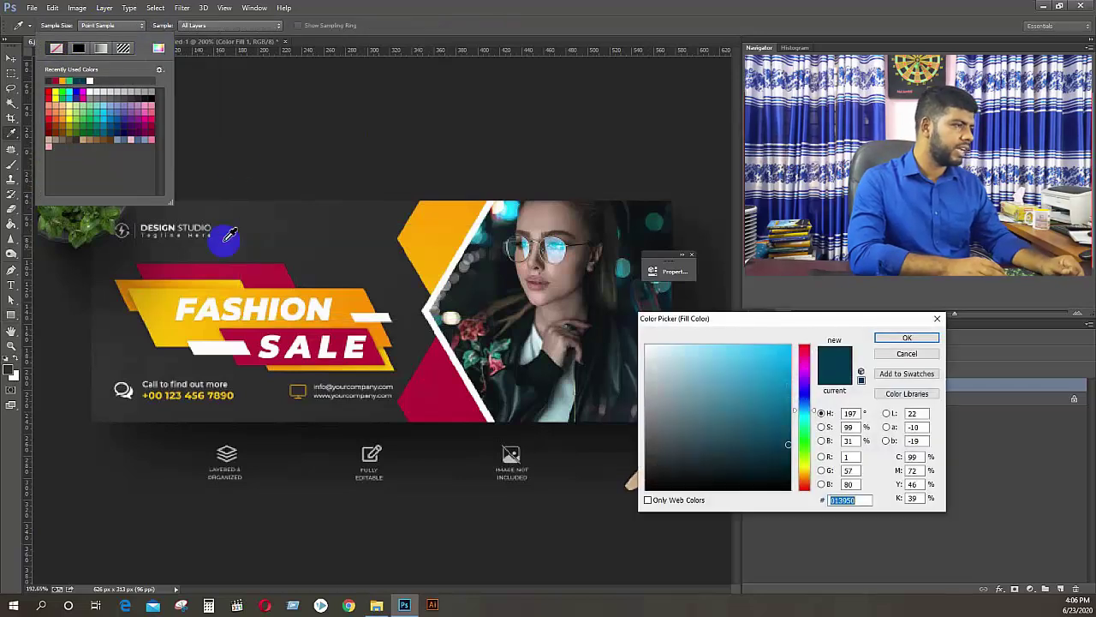
left_click(164, 307)
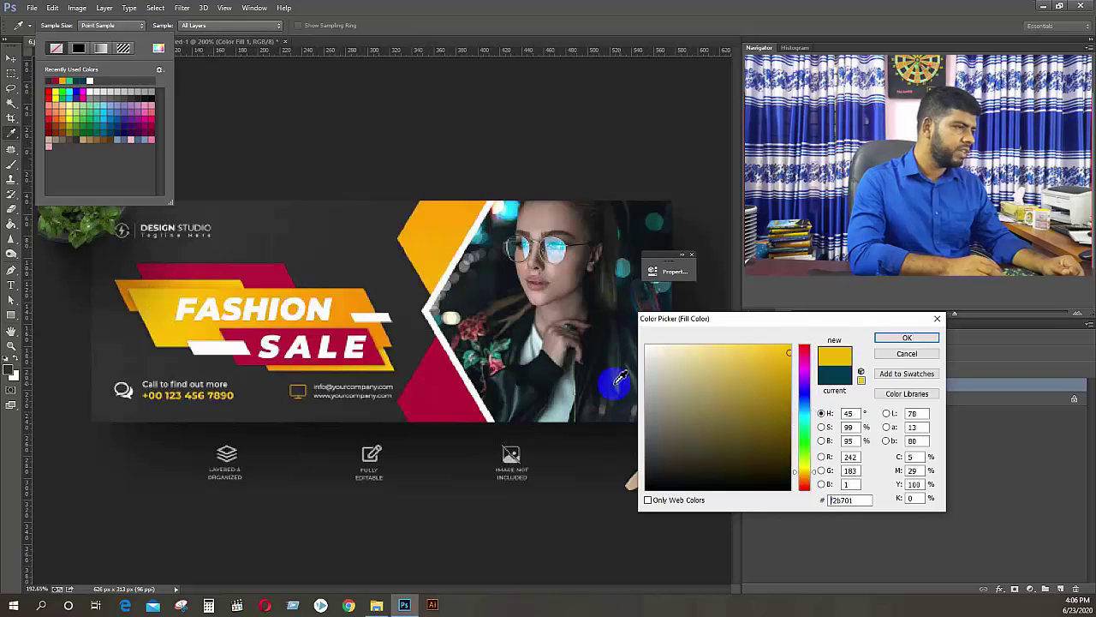
left_click(906, 338)
Move the yellow rectangle over the FASHION SALE title shapes, its upper edge aligned with the yellow-orange band
left_click(10, 51)
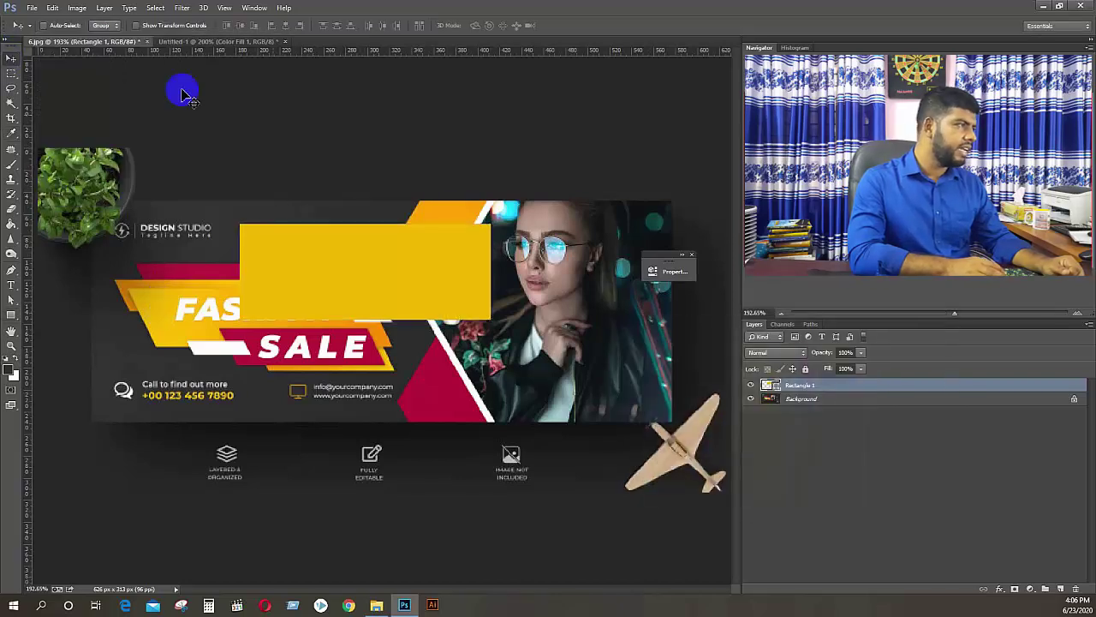
left_click_drag(425, 261, 591, 343)
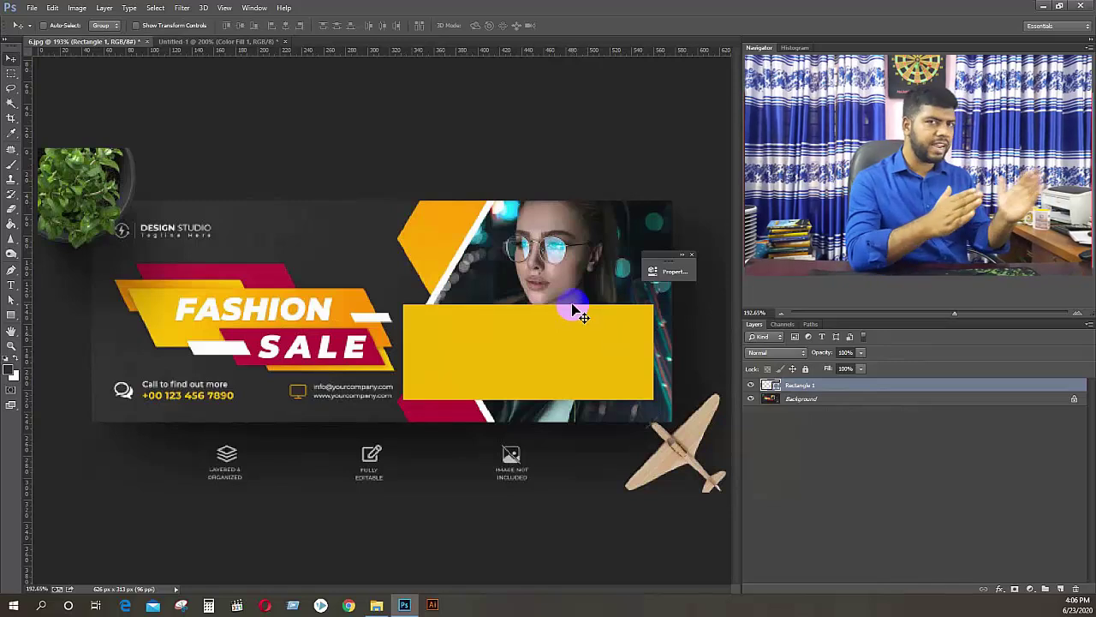
left_click_drag(504, 314, 239, 315)
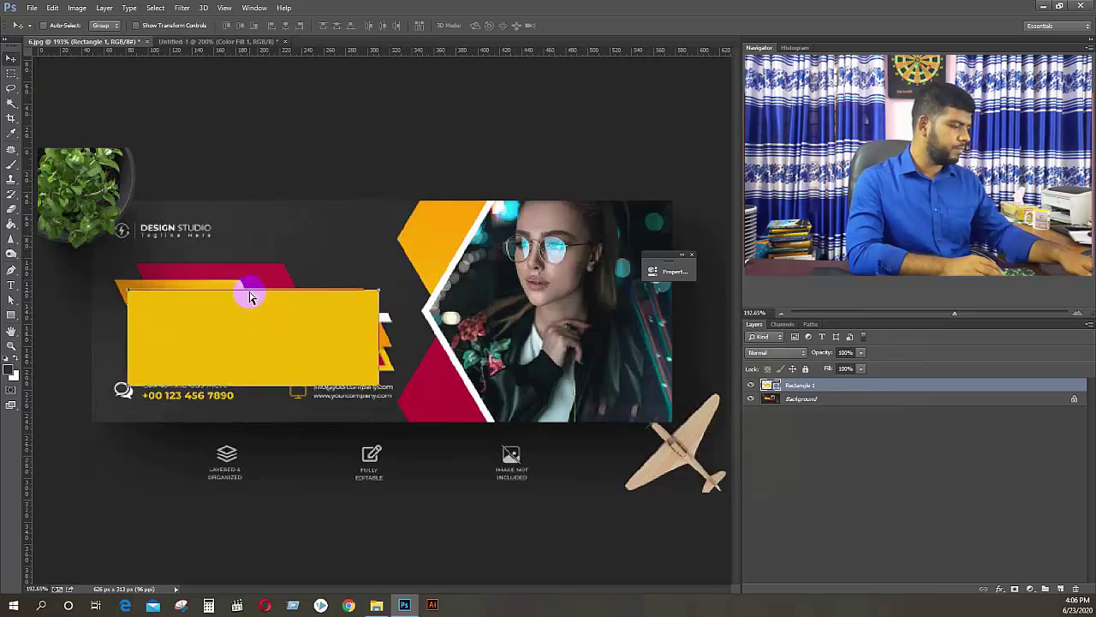
Scale the yellow rectangle to about 93% of its width and 60% of its height with Free Transform
key("ctrl+t")
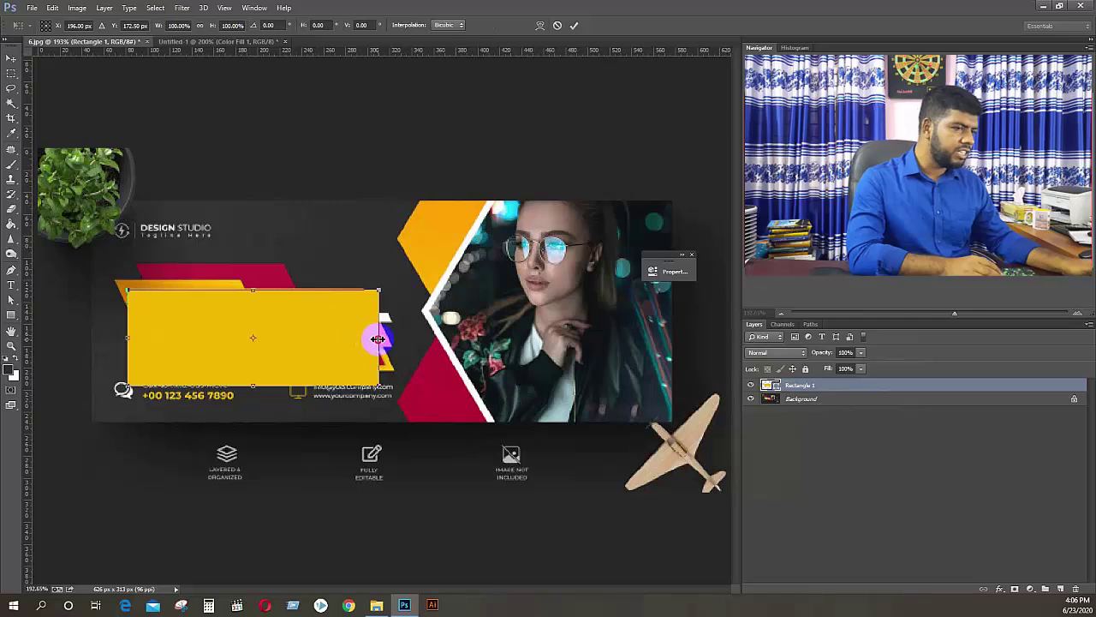
mouse_move(378, 339)
left_mouse_down()
mouse_move(321, 326)
mouse_move(362, 328)
left_mouse_up()
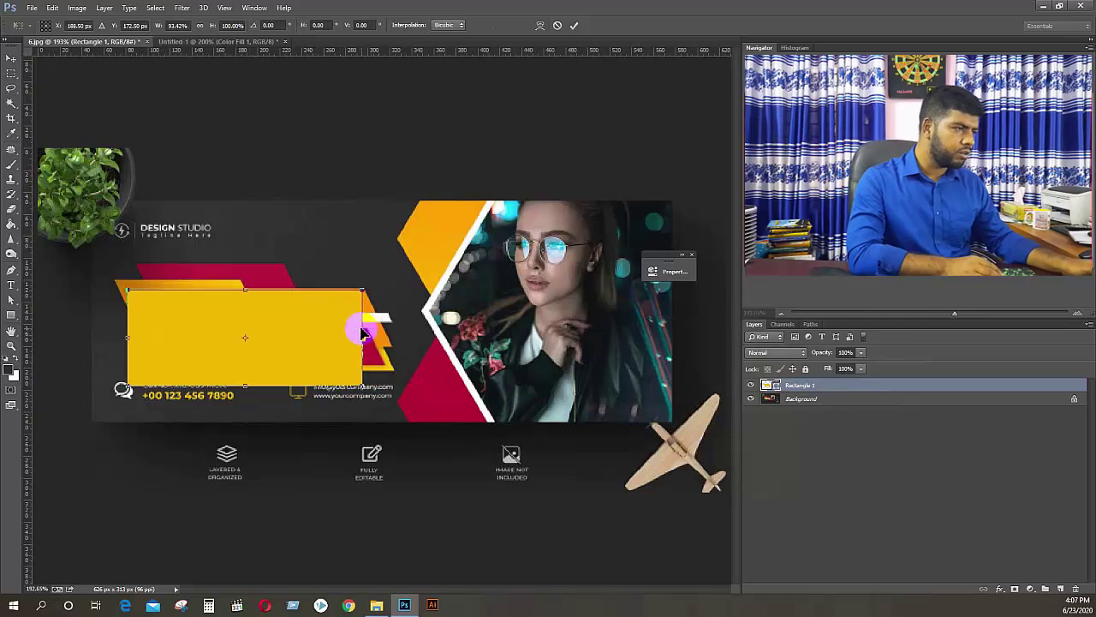
left_click_drag(244, 384, 273, 345)
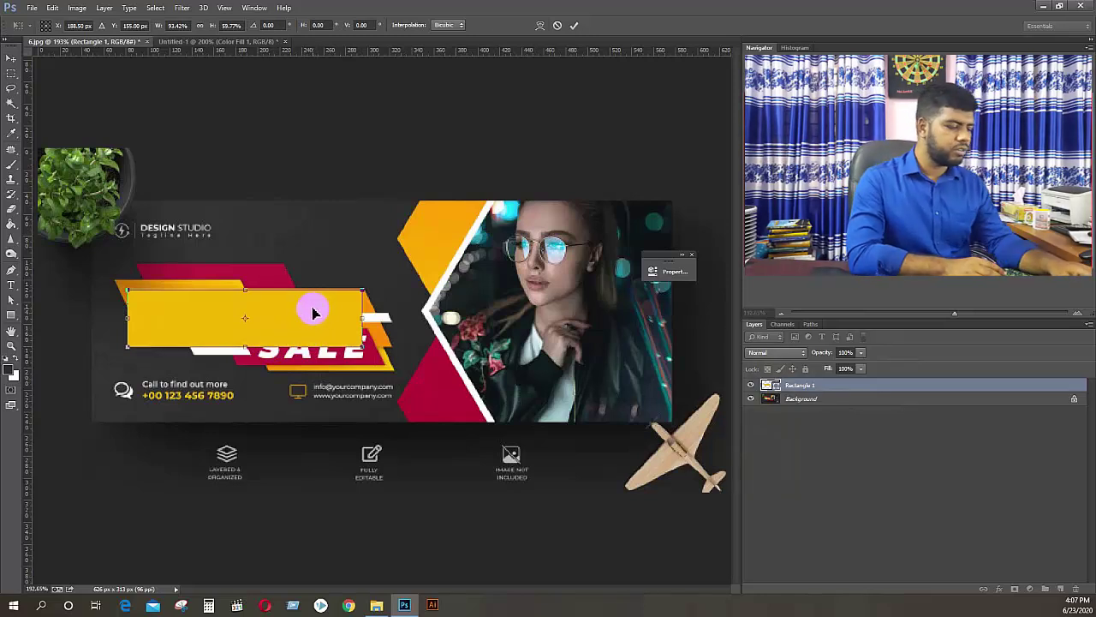
Slant the rectangle's right edge by about 27° and its left edge to follow the FASHION title shape, forming a parallelogram
scroll(313, 312, "up", 2)
left_click_drag(305, 323, 385, 309)
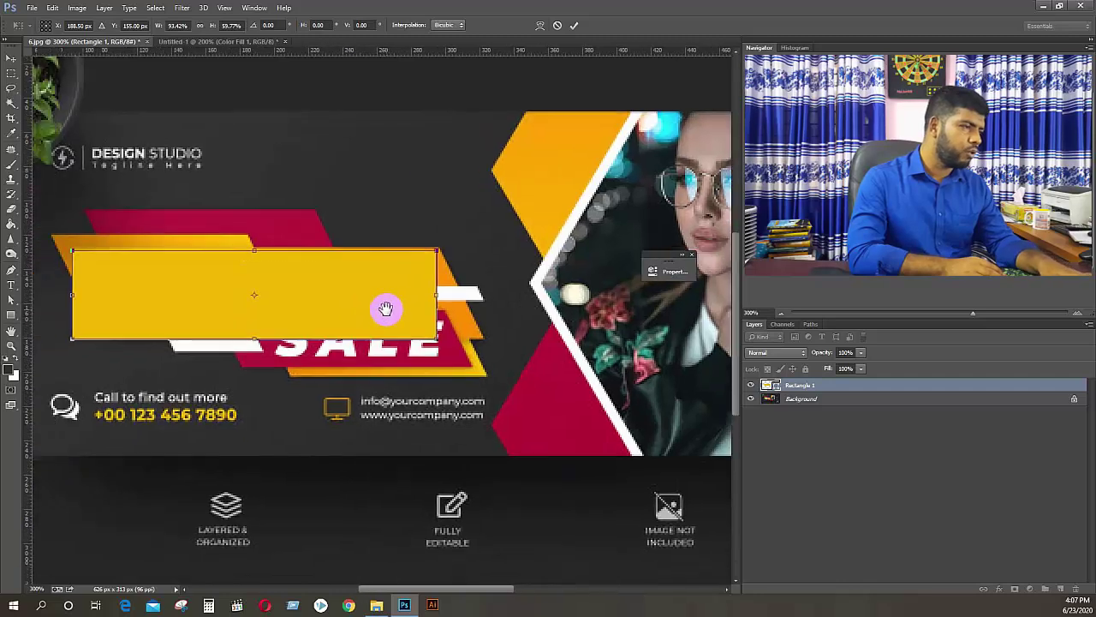
scroll(386, 313, "up", 1)
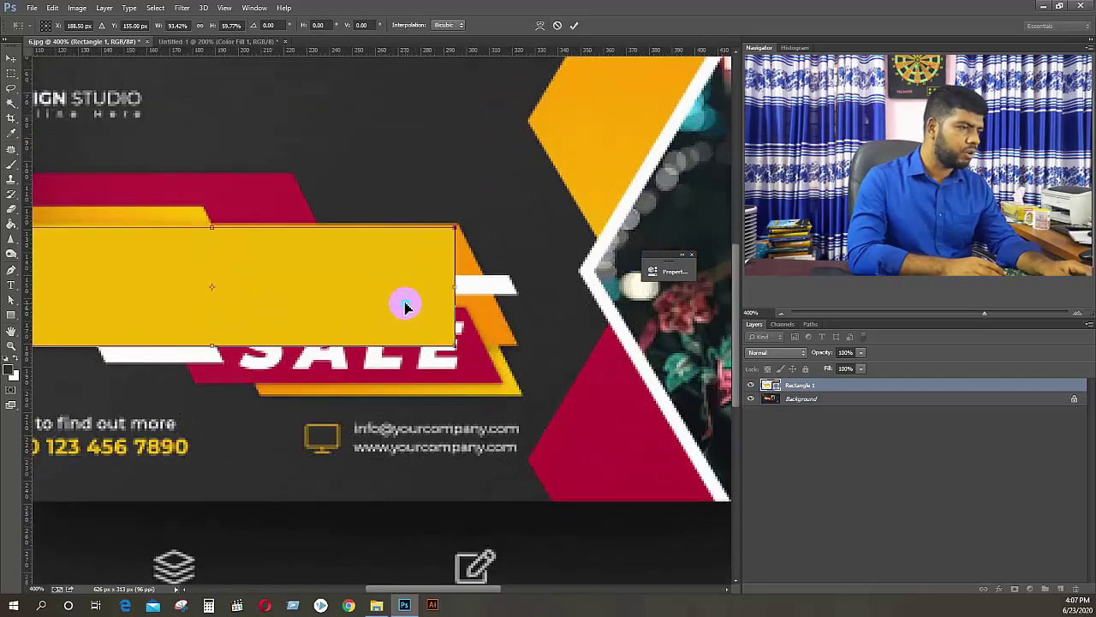
right_click(406, 306)
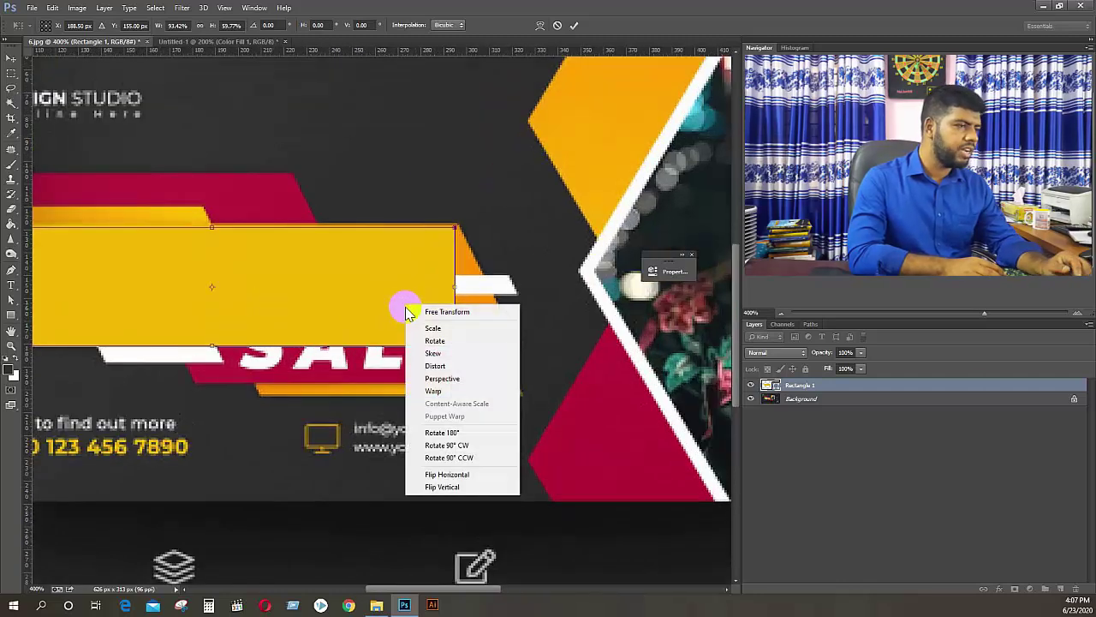
left_click(442, 377)
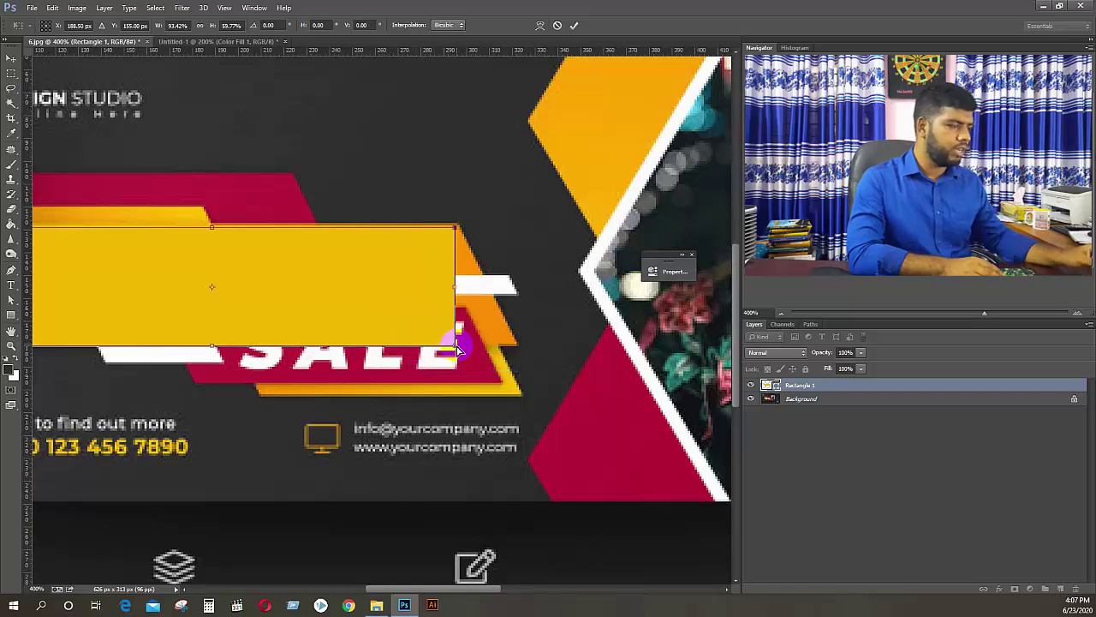
left_click_drag(458, 349, 514, 350)
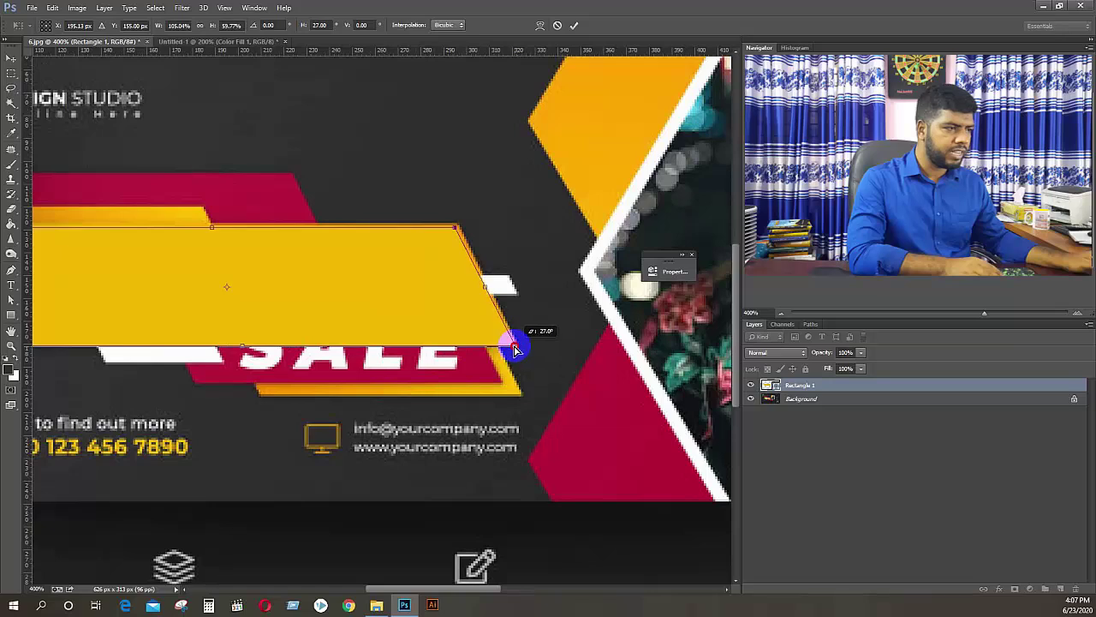
left_click_drag(276, 362, 493, 359)
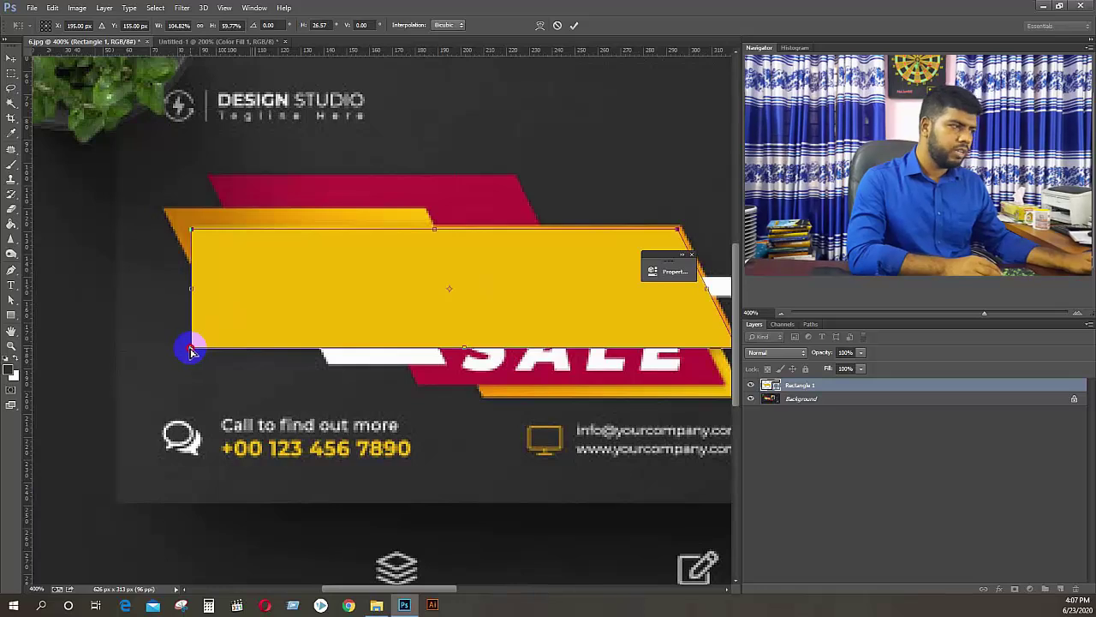
left_click_drag(192, 351, 249, 353)
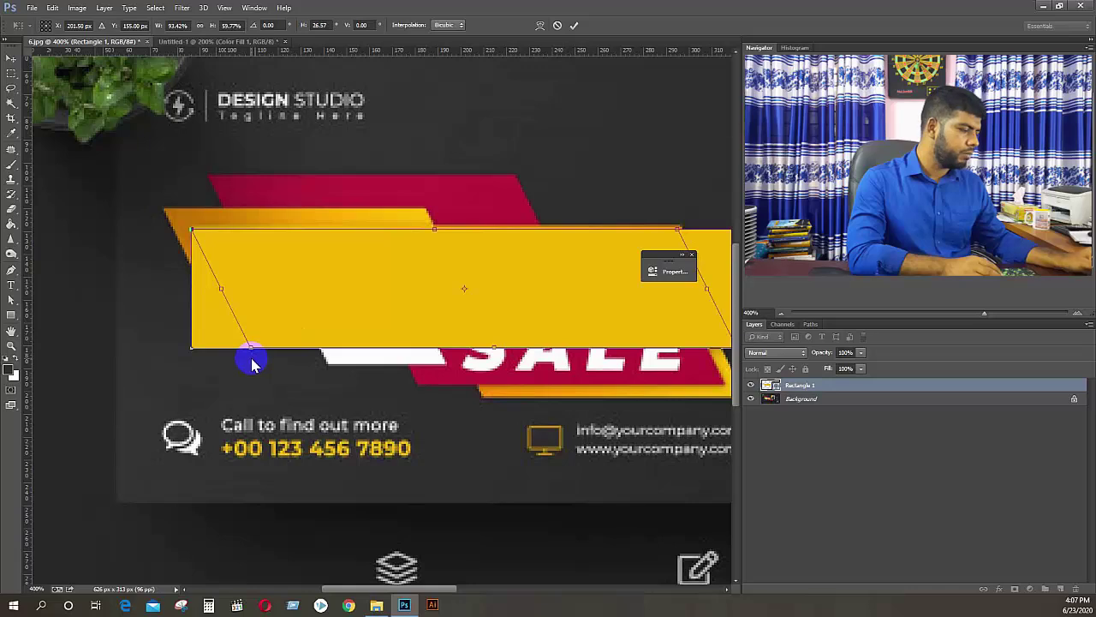
mouse_move(251, 363)
left_mouse_down()
mouse_move(217, 348)
mouse_move(254, 343)
mouse_move(195, 349)
mouse_move(245, 349)
left_mouse_up()
double_click(293, 337)
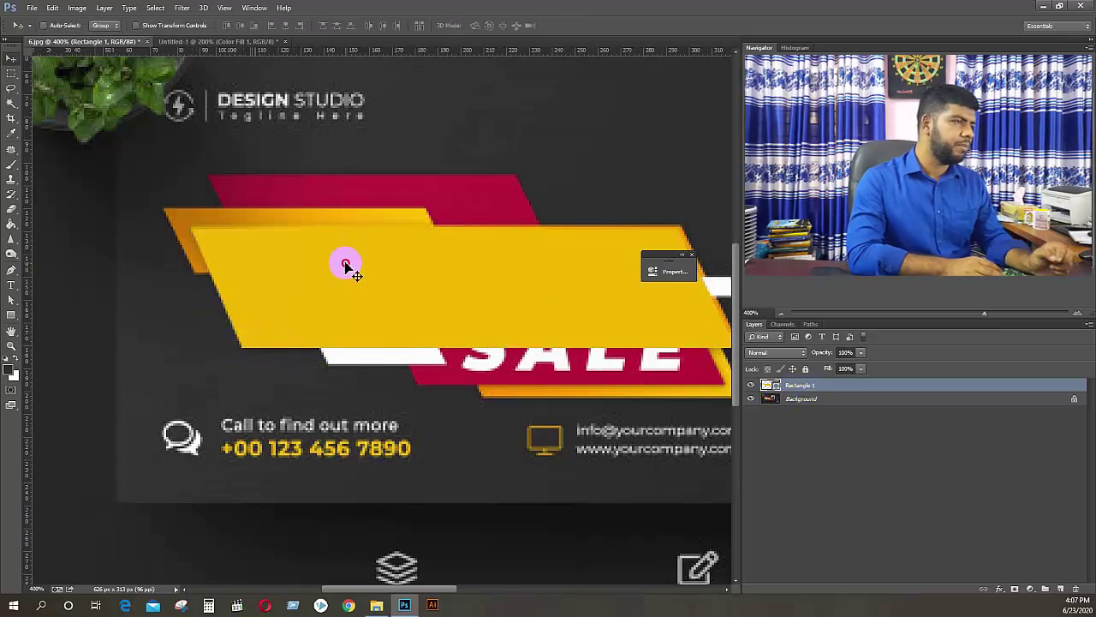
Copy the yellow parallelogram into the Untitled-1 document and delete the original from 6.jpg
left_click_drag(345, 262, 267, 324)
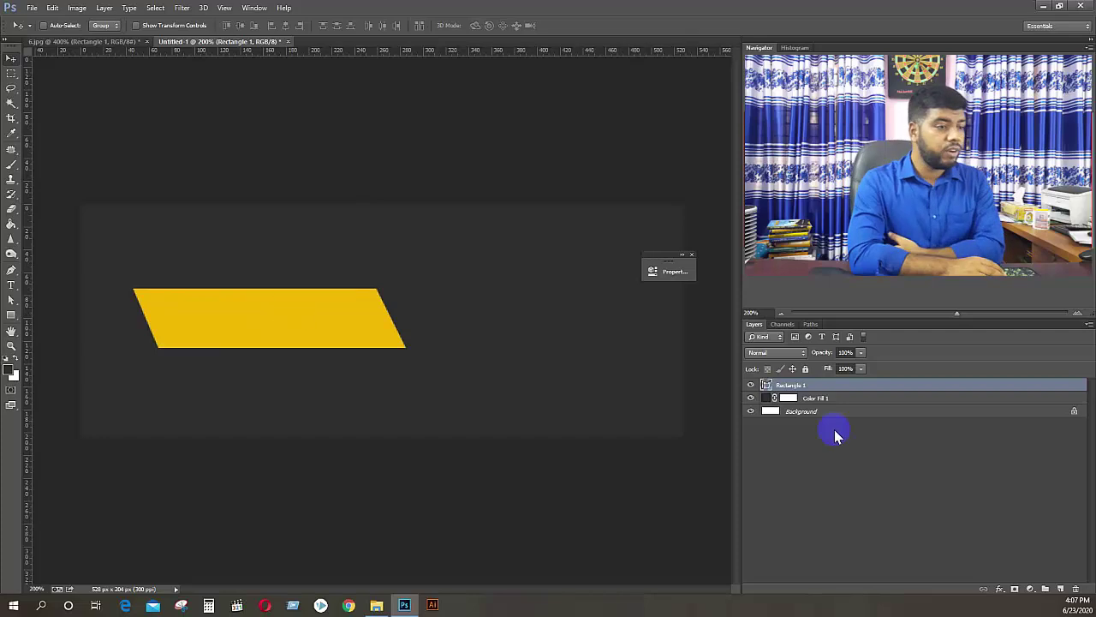
left_click(85, 47)
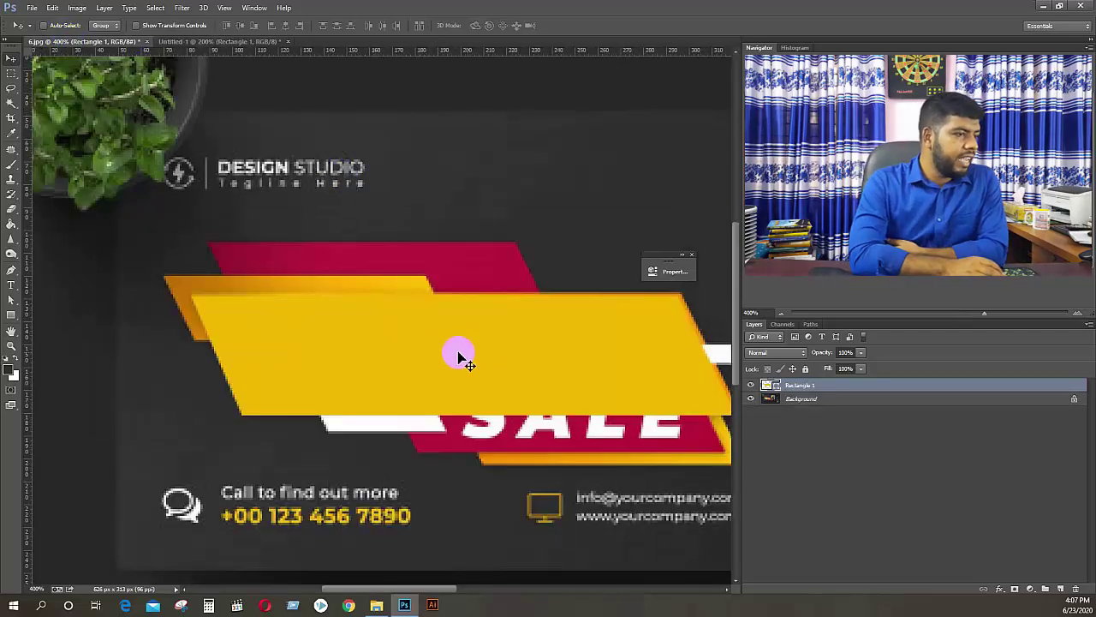
key("Delete")
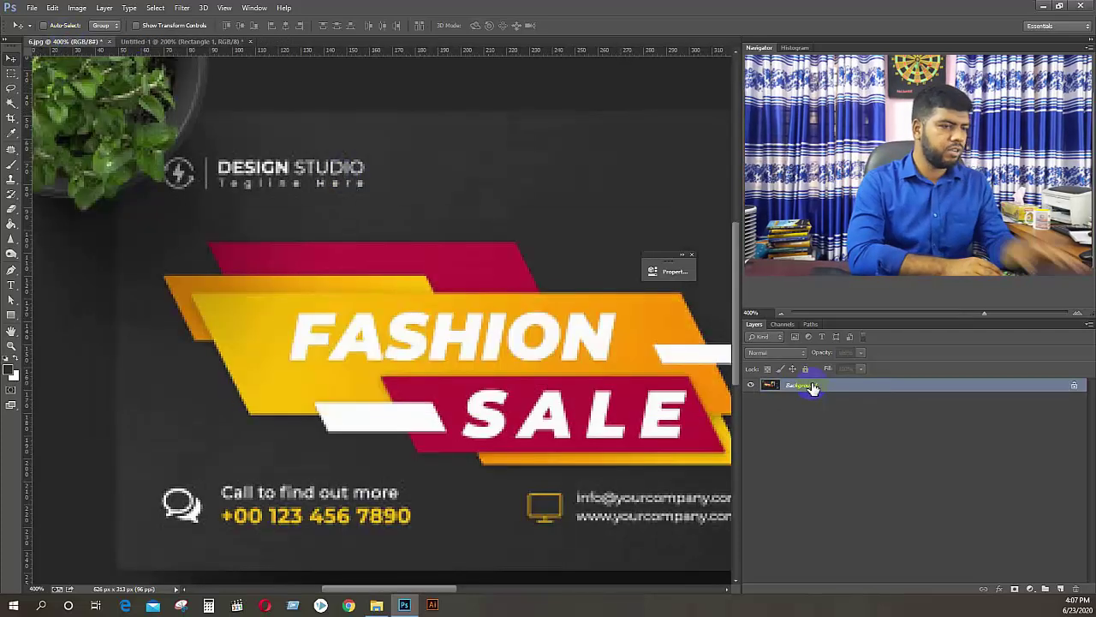
Set the Rectangle tool's fill in 6.jpg to a linear gradient whose first stop is the title shape's yellow, RGB 227, 173, 2
scroll(599, 364, "down", 1)
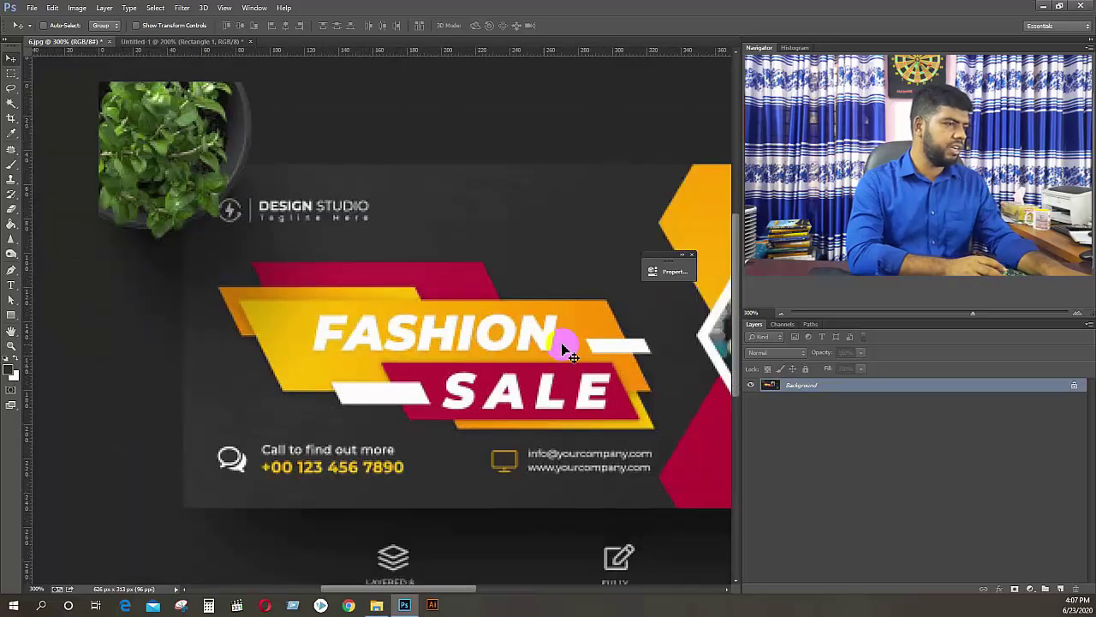
left_click_drag(558, 350, 499, 353)
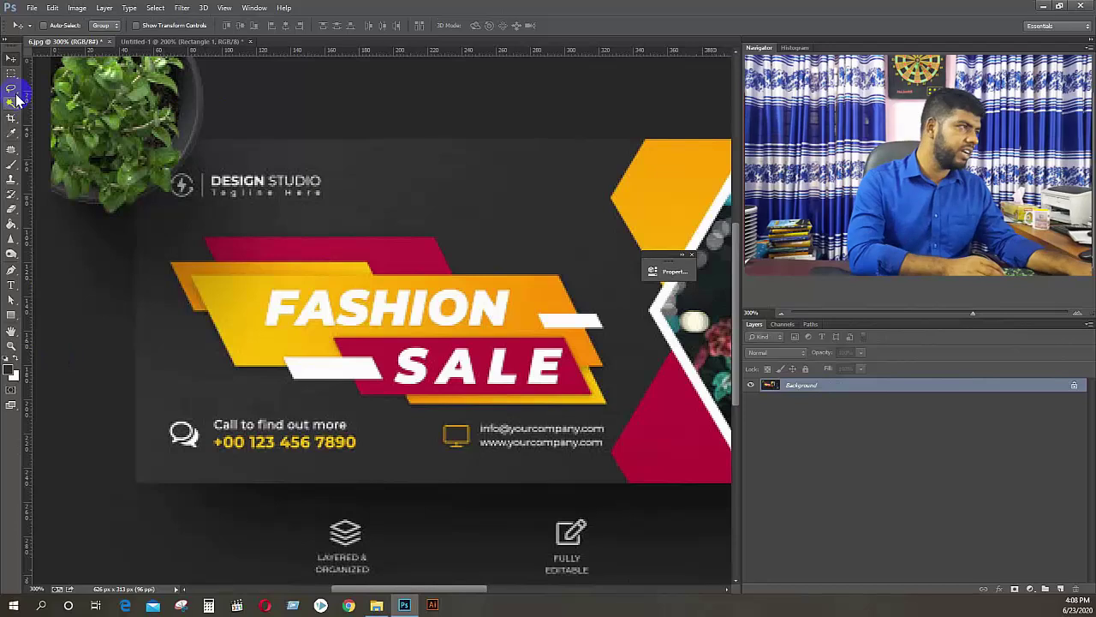
left_click(11, 315)
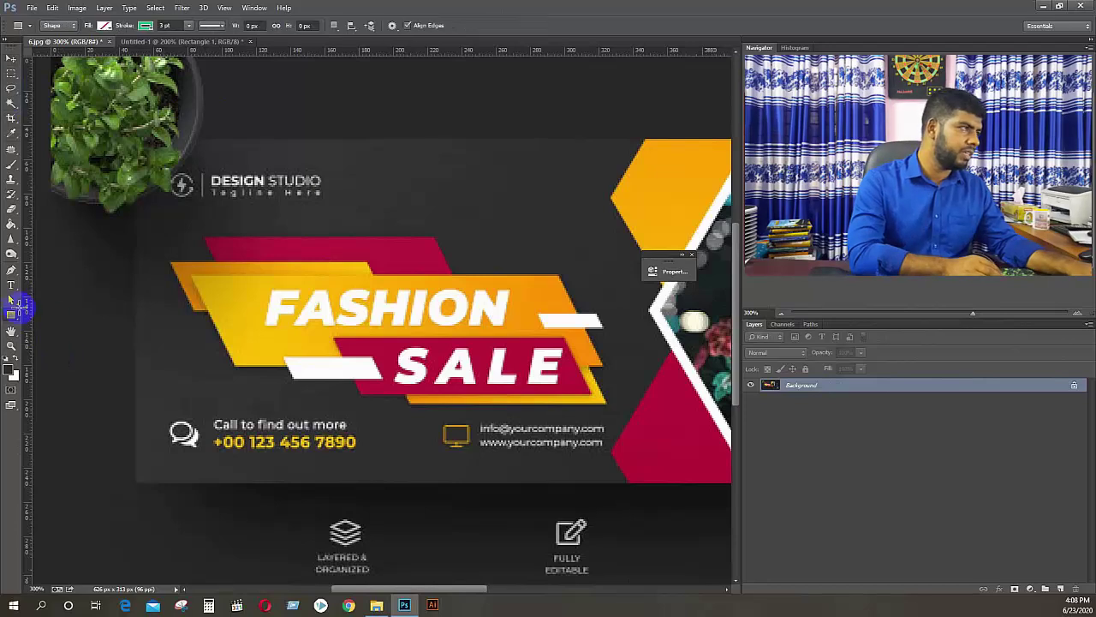
left_click(106, 26)
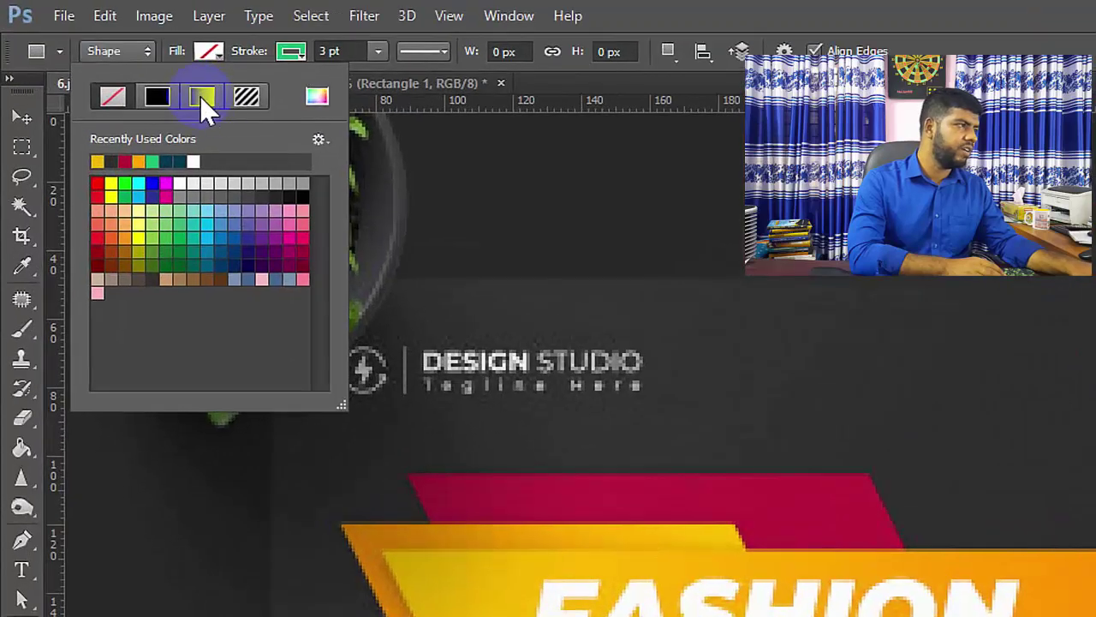
left_click(202, 97)
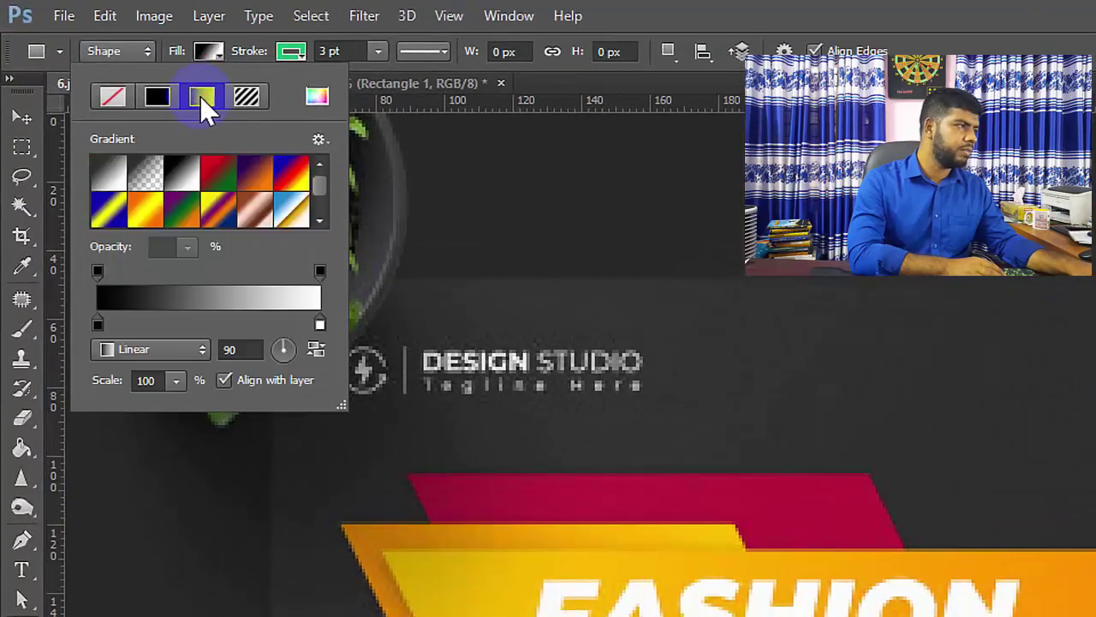
key("i")
double_click(99, 325)
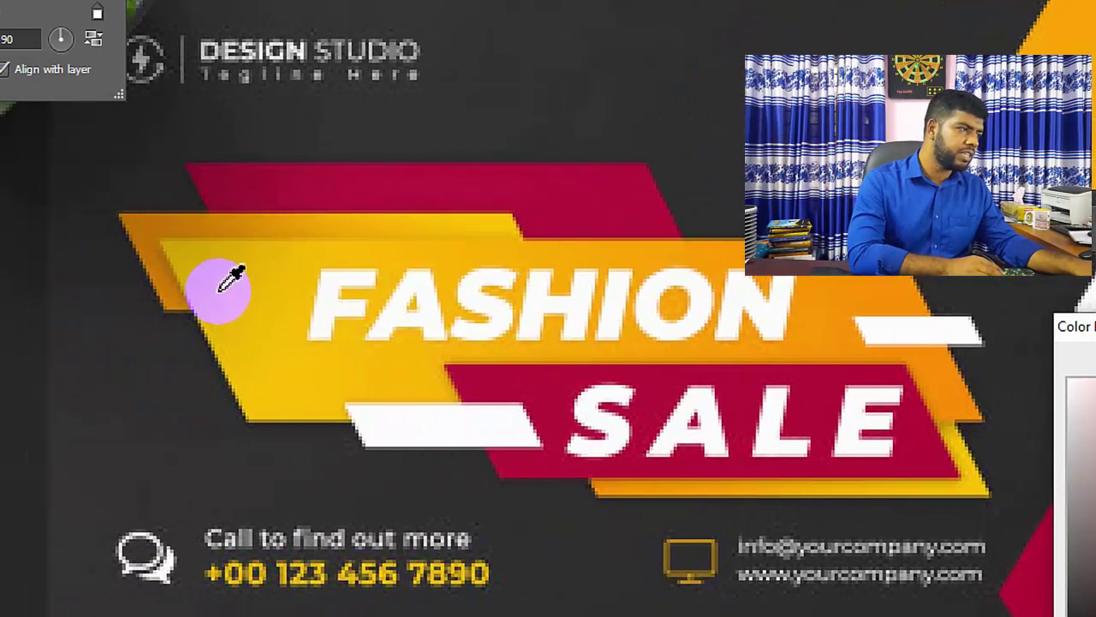
left_click(220, 291)
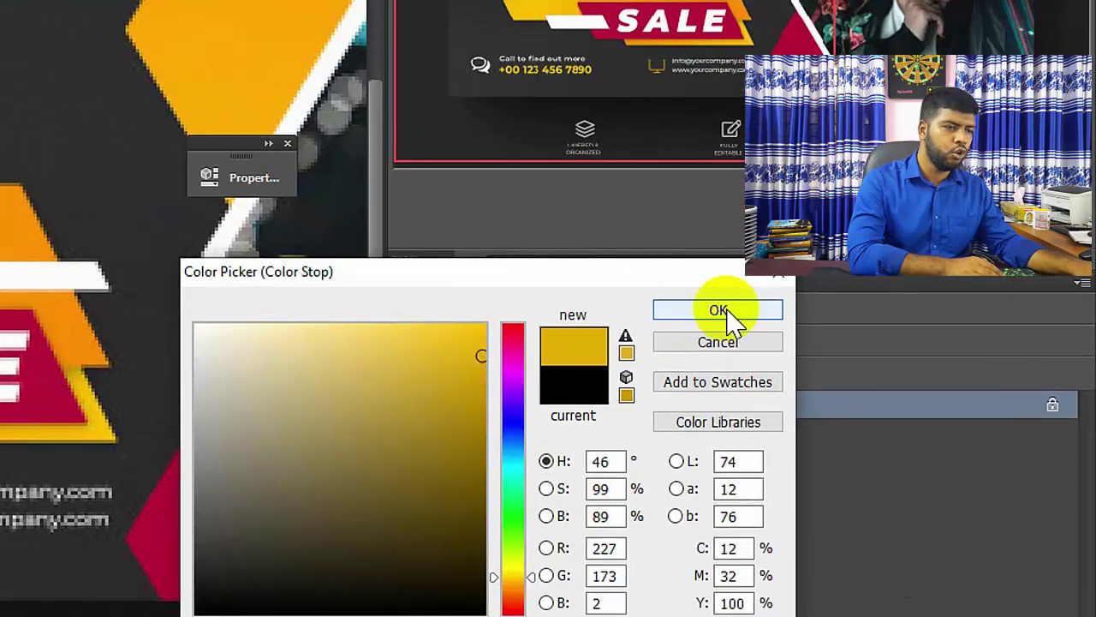
left_click(724, 308)
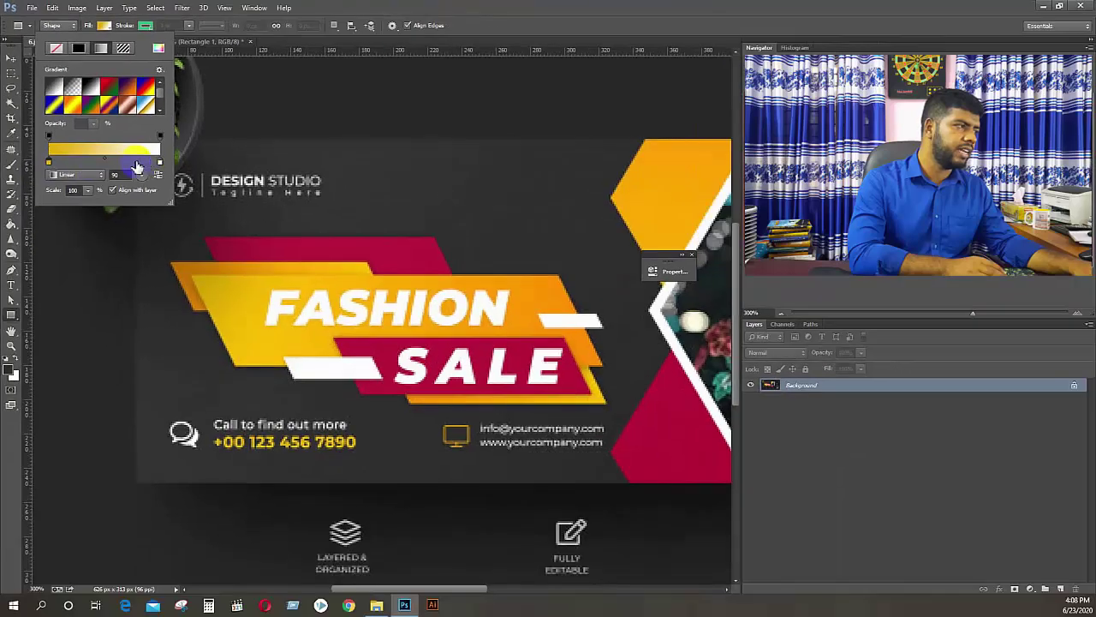
Set the gradient's end stop to the orange #fe9400 sampled from the right end of the FASHION shape
left_click_drag(137, 167, 161, 166)
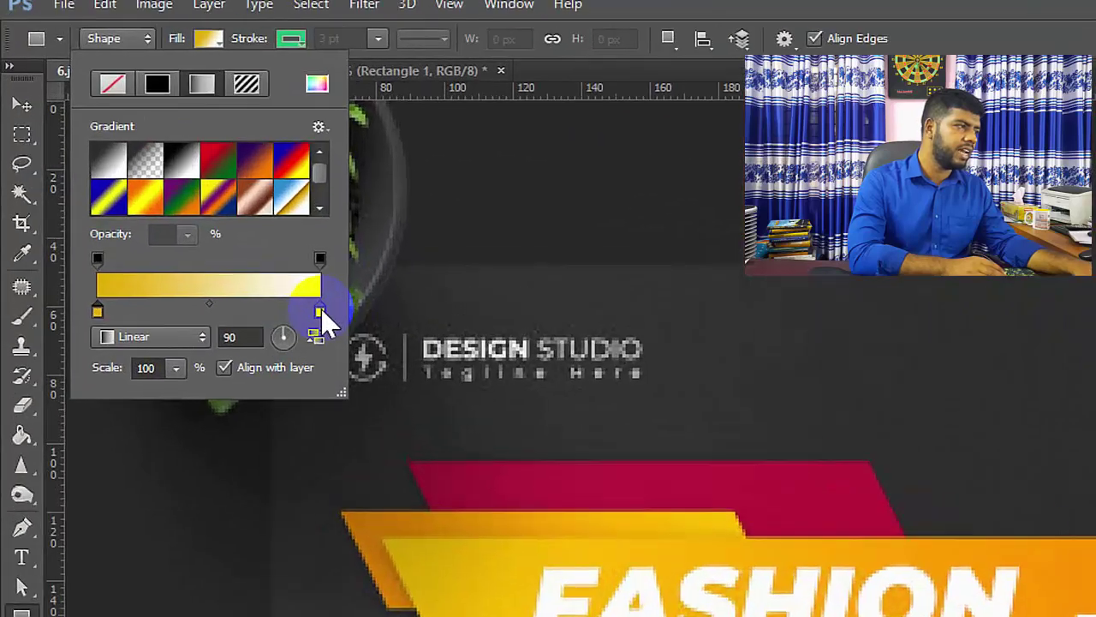
double_click(319, 311)
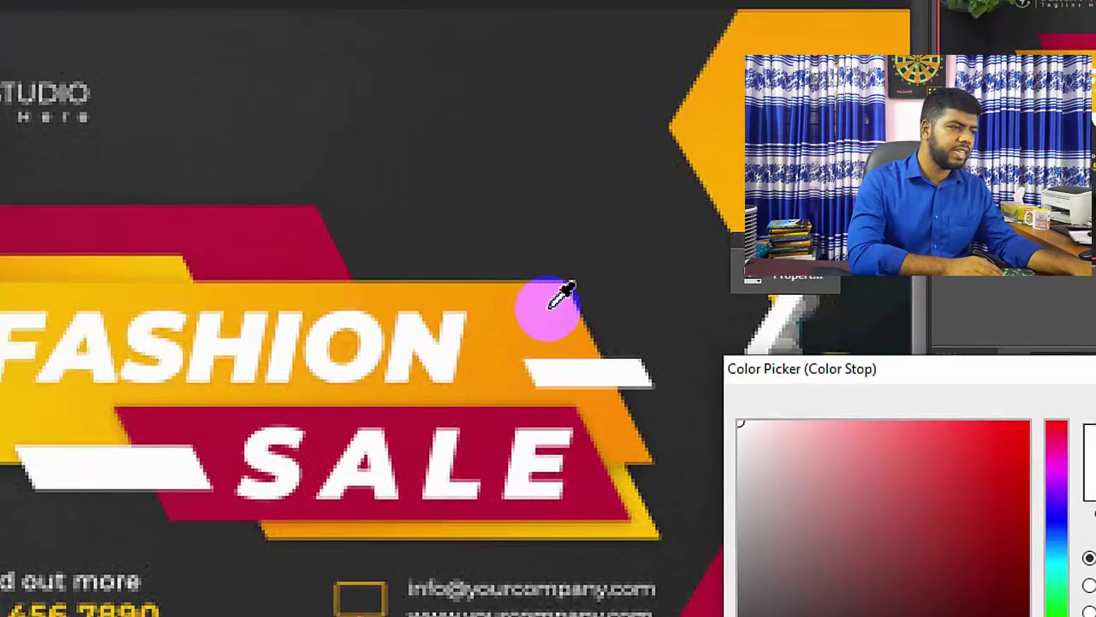
left_click(552, 298)
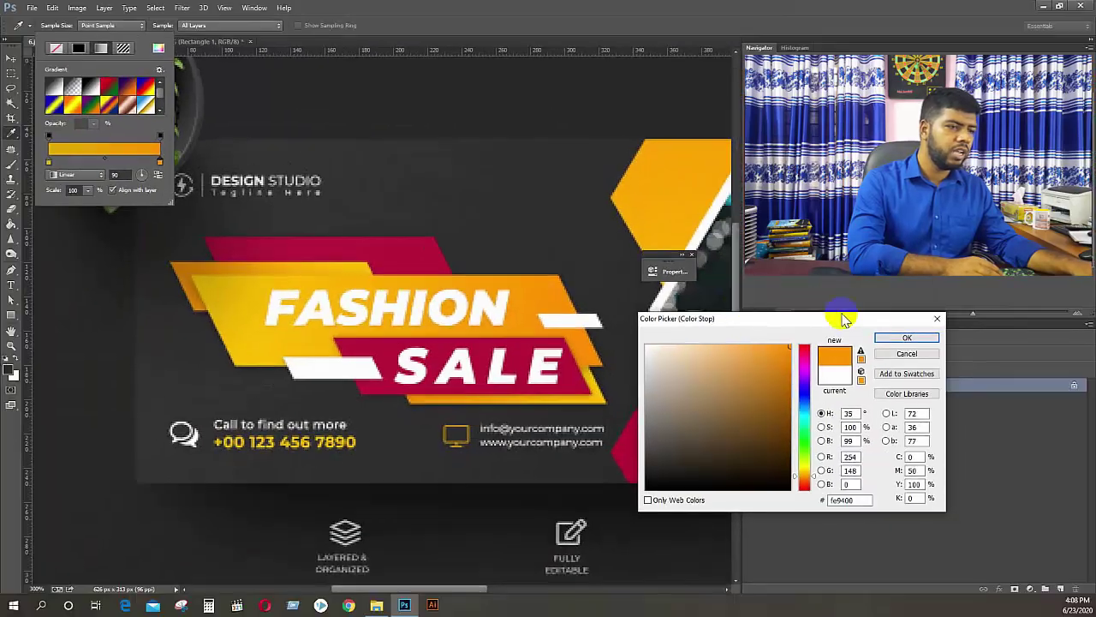
left_click(909, 336)
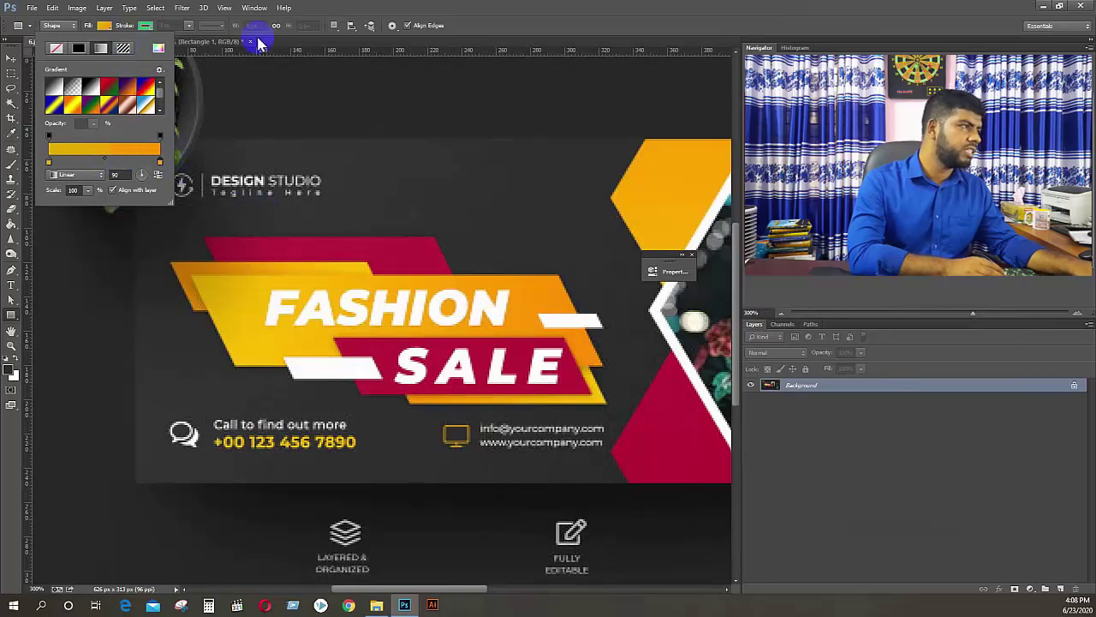
Try a gradient fill on a new rectangle about 275 × 89 px in Untitled-1, and delete that rectangle
left_click(200, 41)
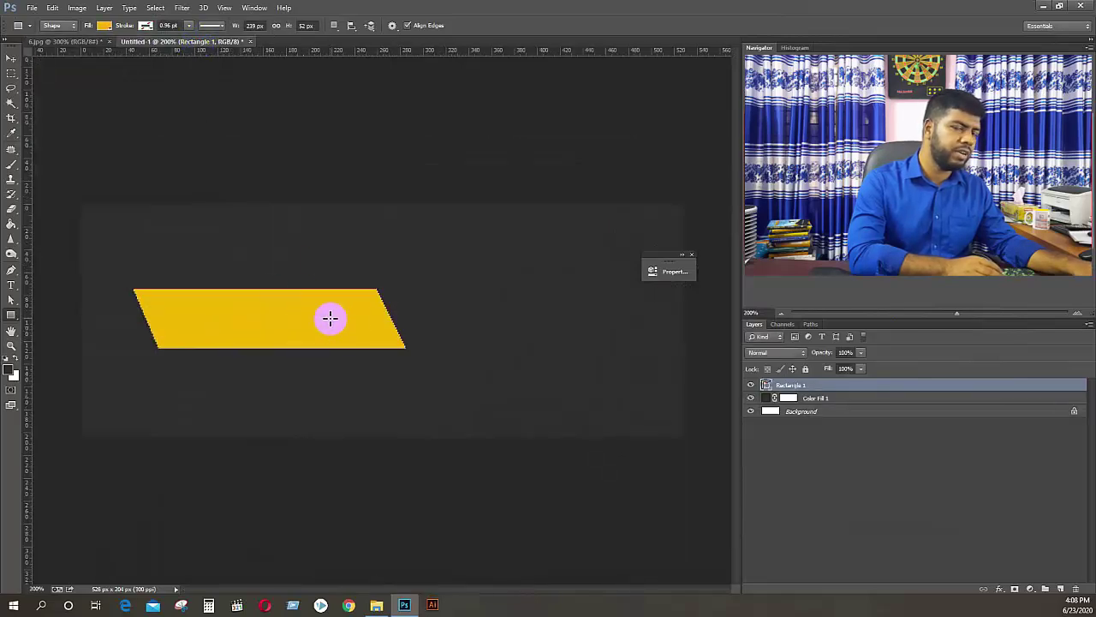
left_click_drag(288, 214, 603, 315)
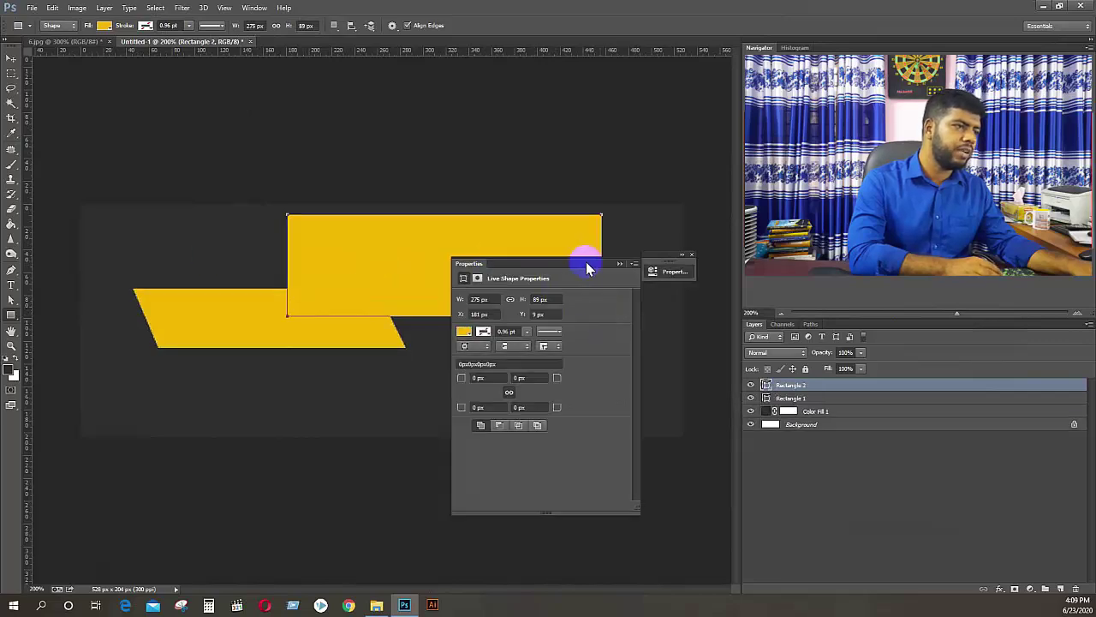
left_click(103, 25)
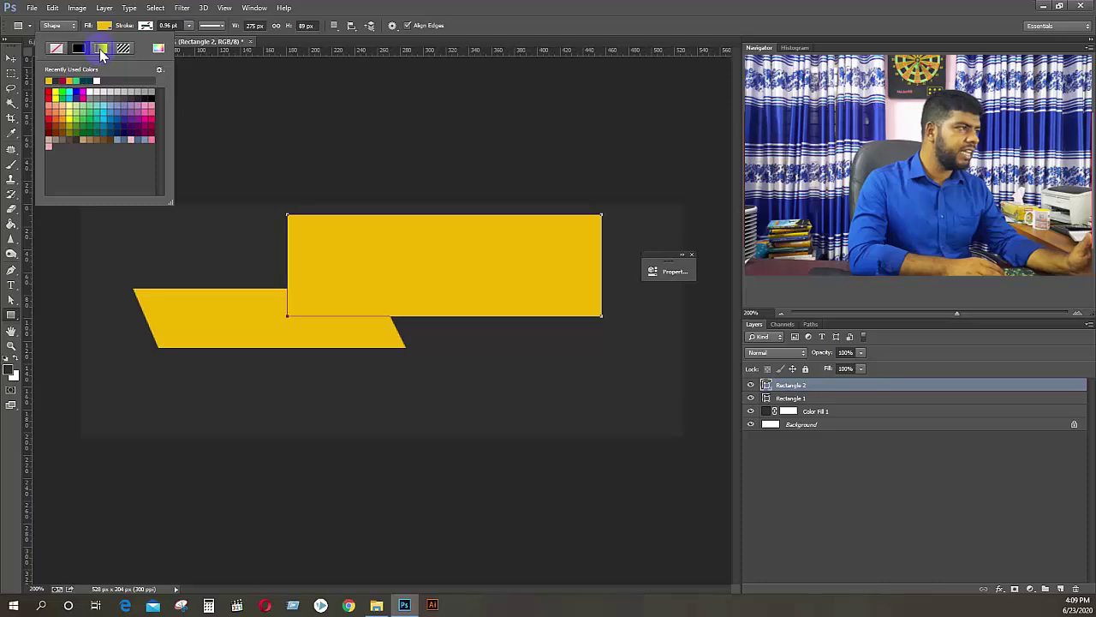
left_click(100, 49)
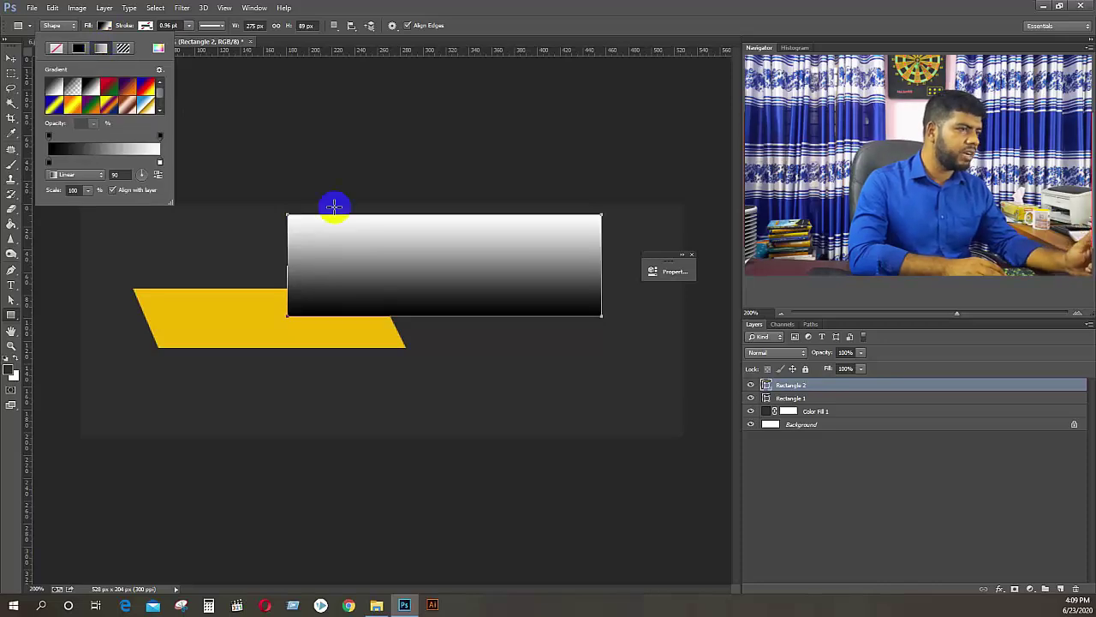
left_click(10, 59)
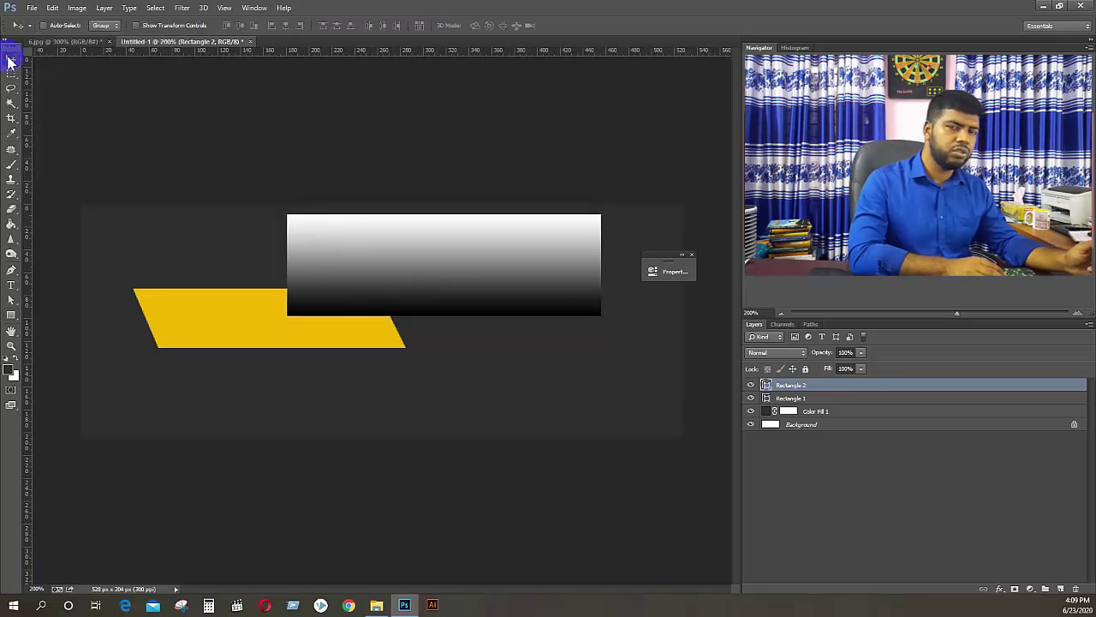
key("Delete")
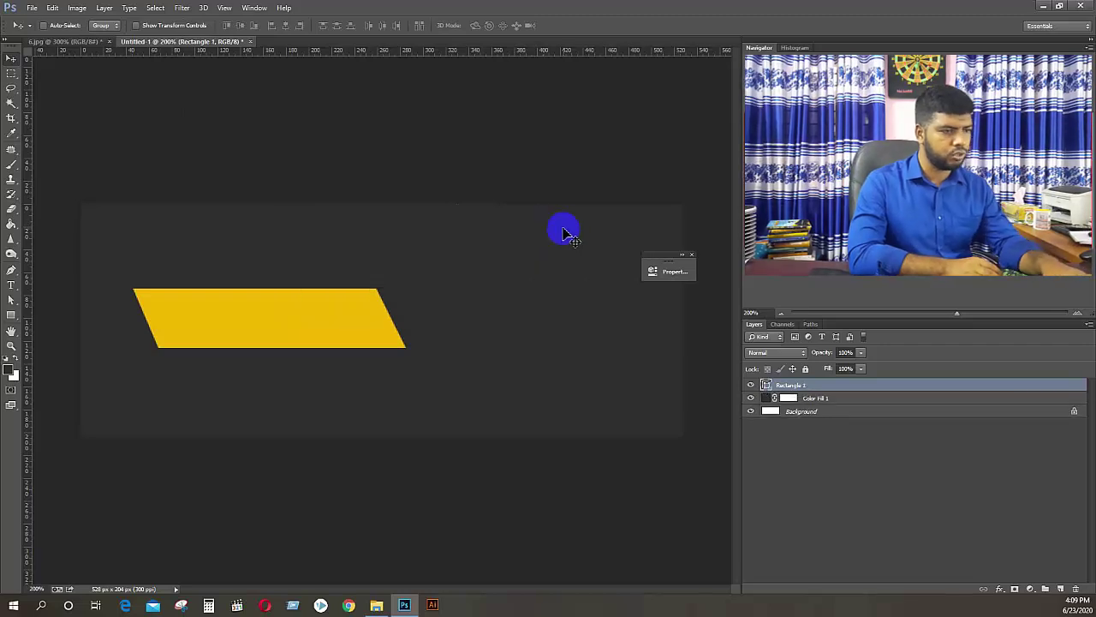
left_click(11, 315)
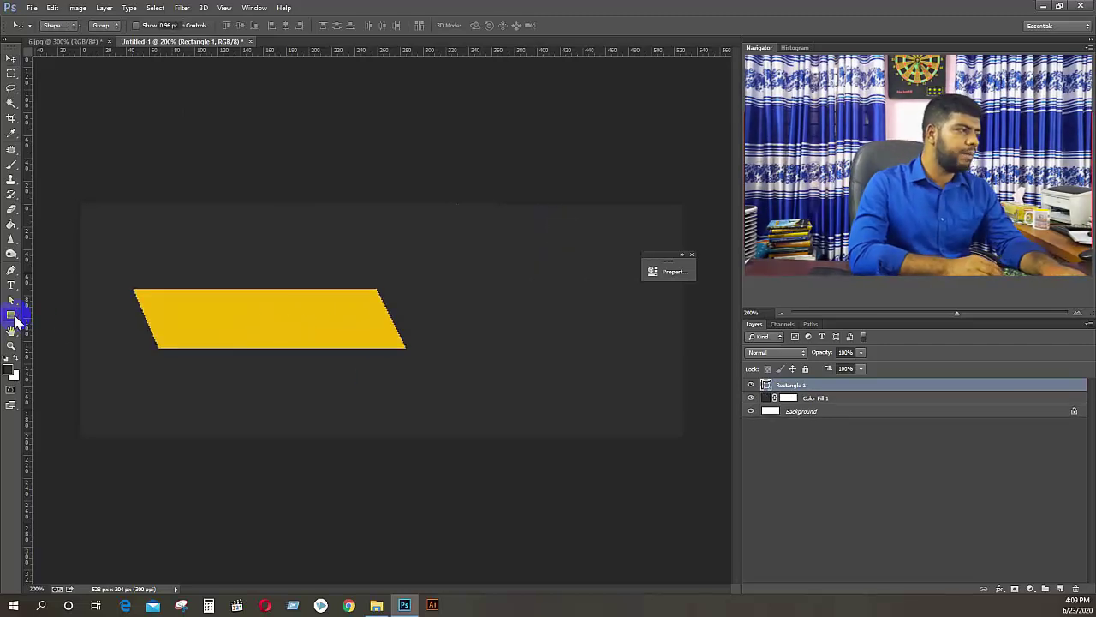
left_click(105, 25)
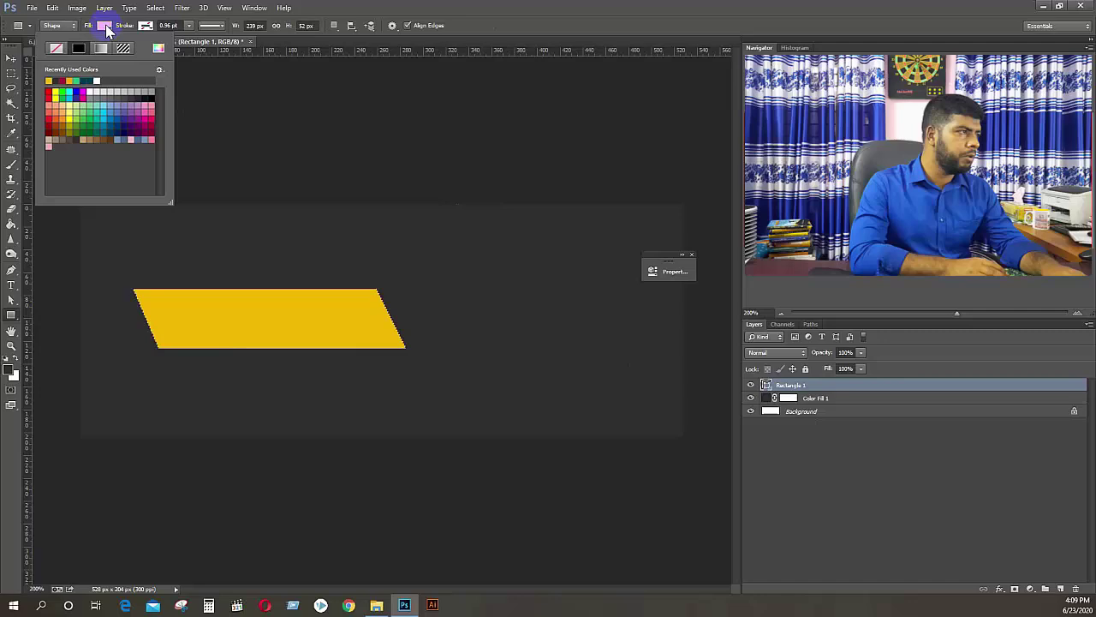
left_click(463, 7)
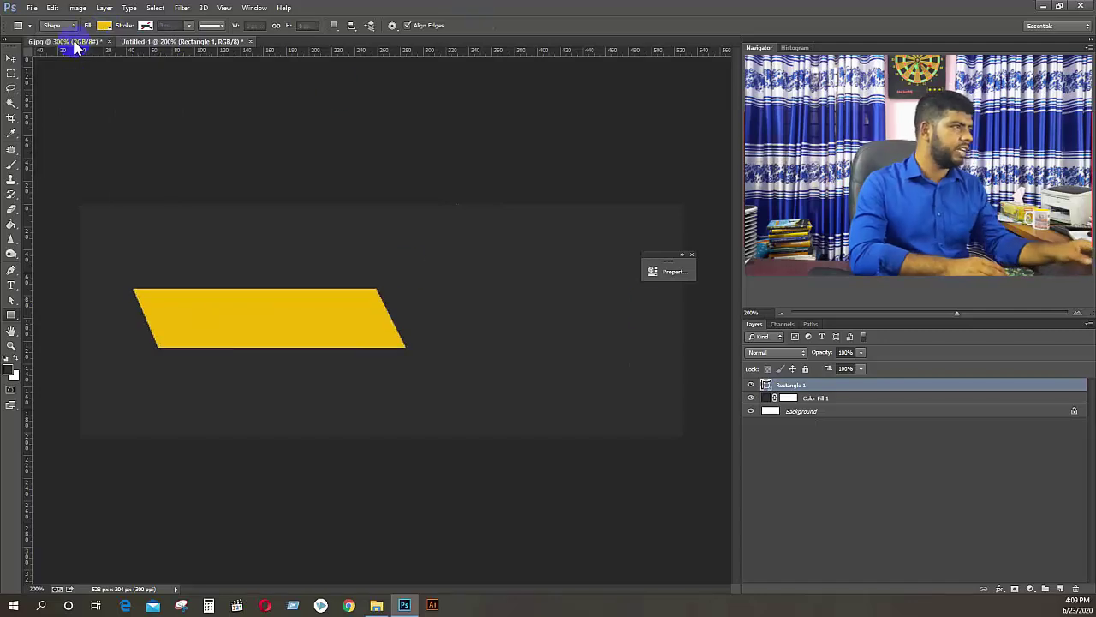
Paste the yellow parallelogram into 6.jpg and move it below the FASHION SALE title
left_click(75, 43)
key("ctrl+v")
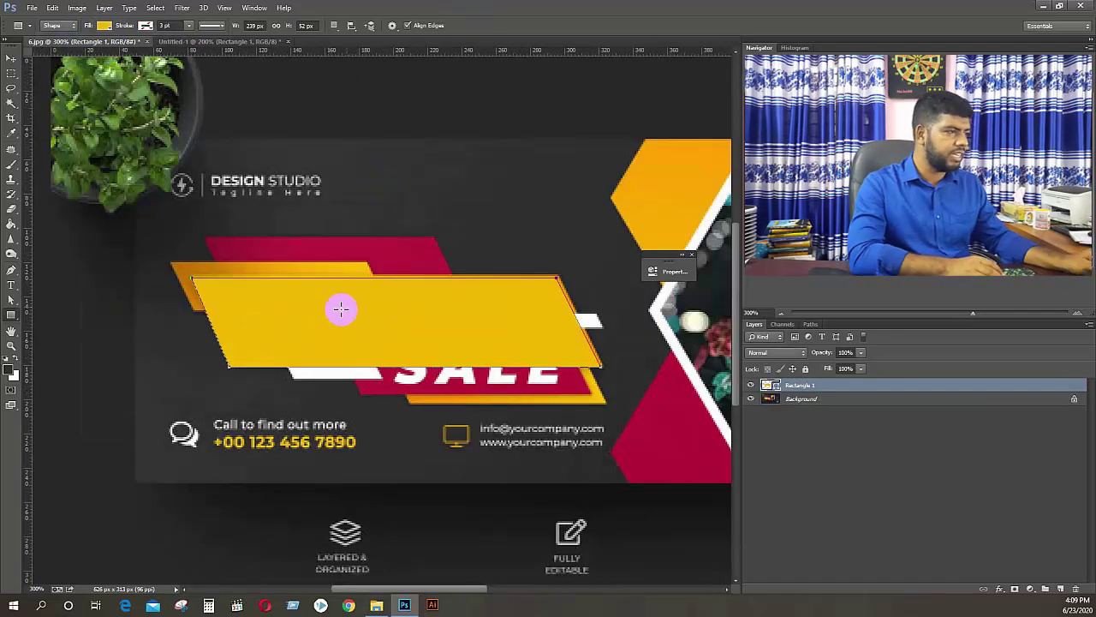
left_click(12, 58)
left_click_drag(385, 325, 413, 434)
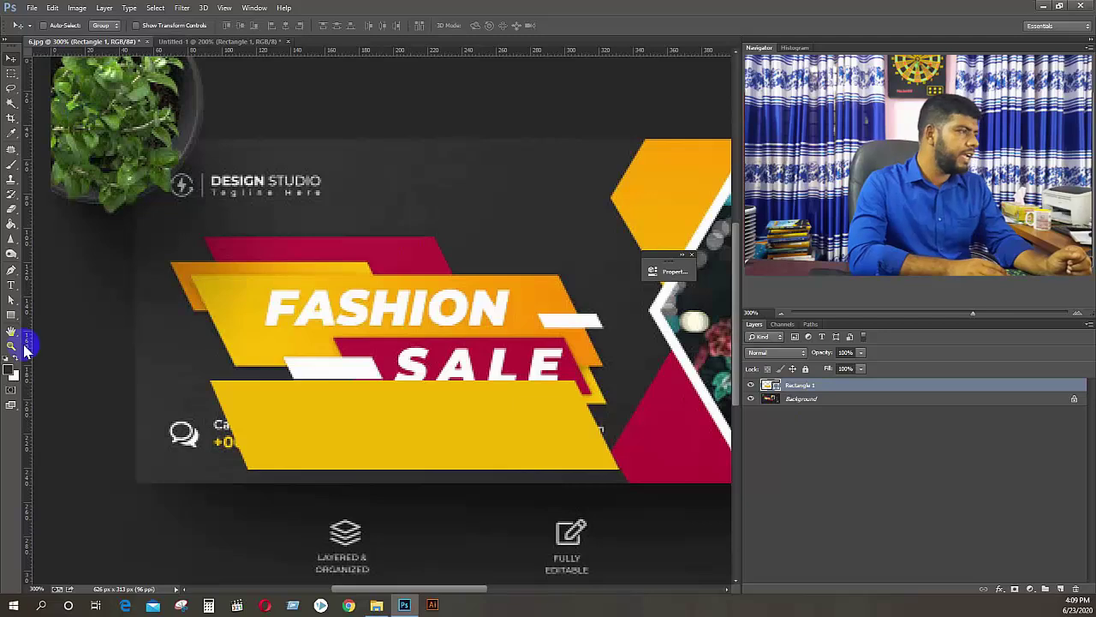
Give the pasted parallelogram a linear gradient fill whose first stop is #daa700, sampled from the title shape's yellow end
left_click(14, 310)
left_click(103, 26)
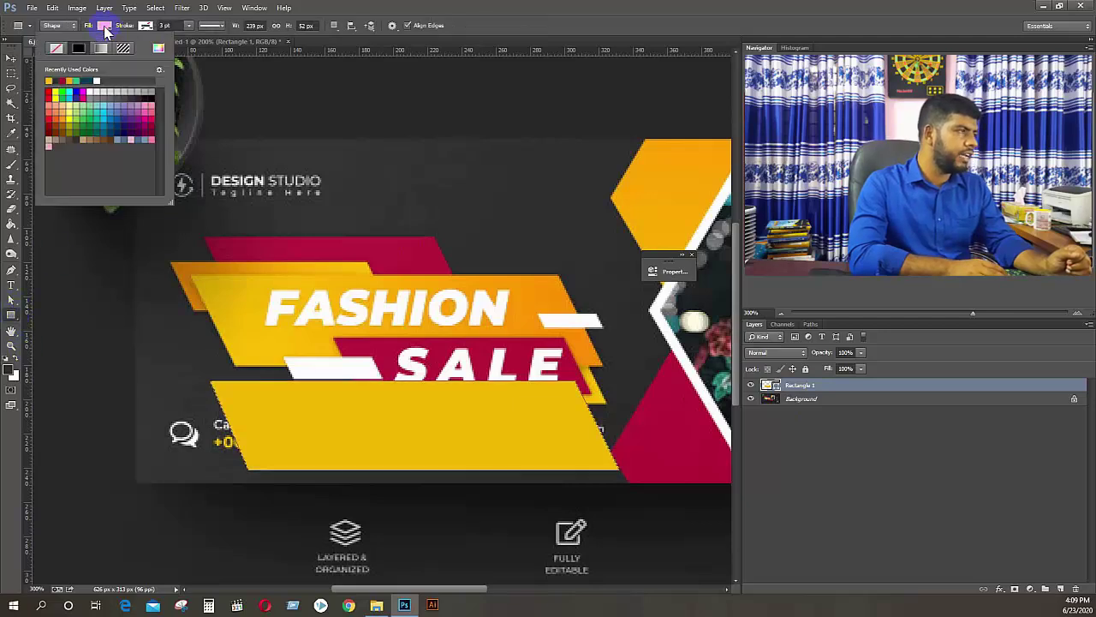
left_click(101, 50)
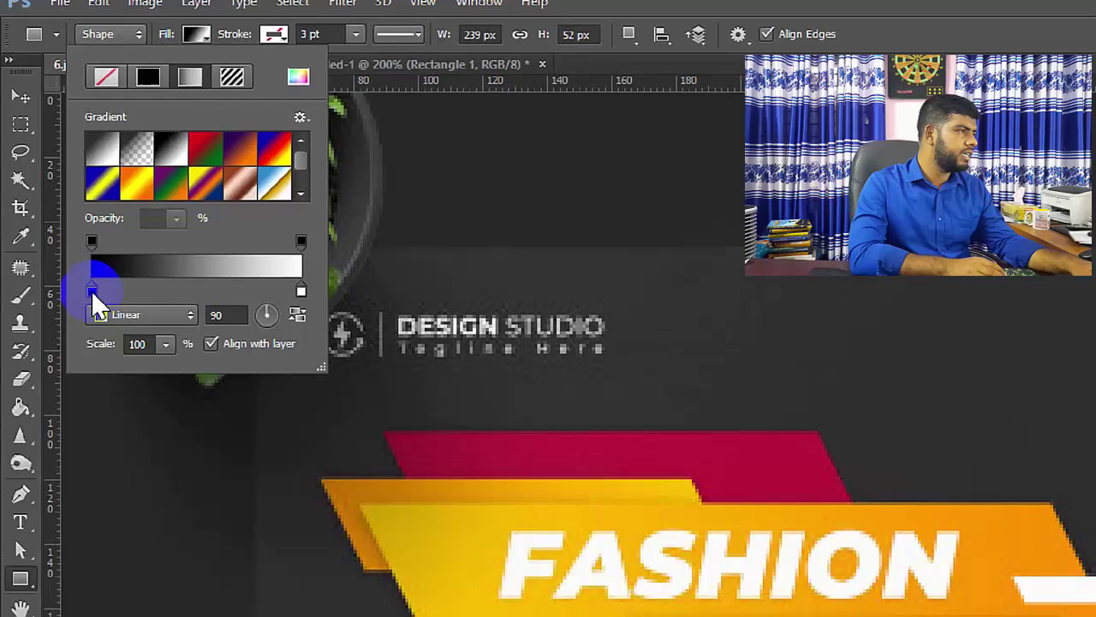
left_click(49, 162)
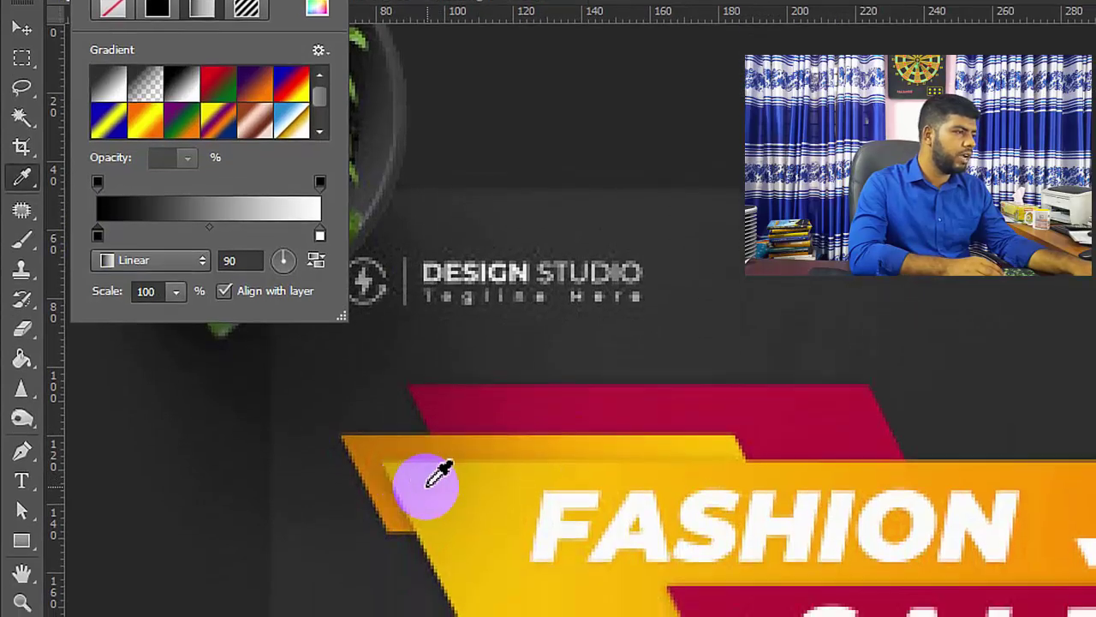
left_click(441, 535)
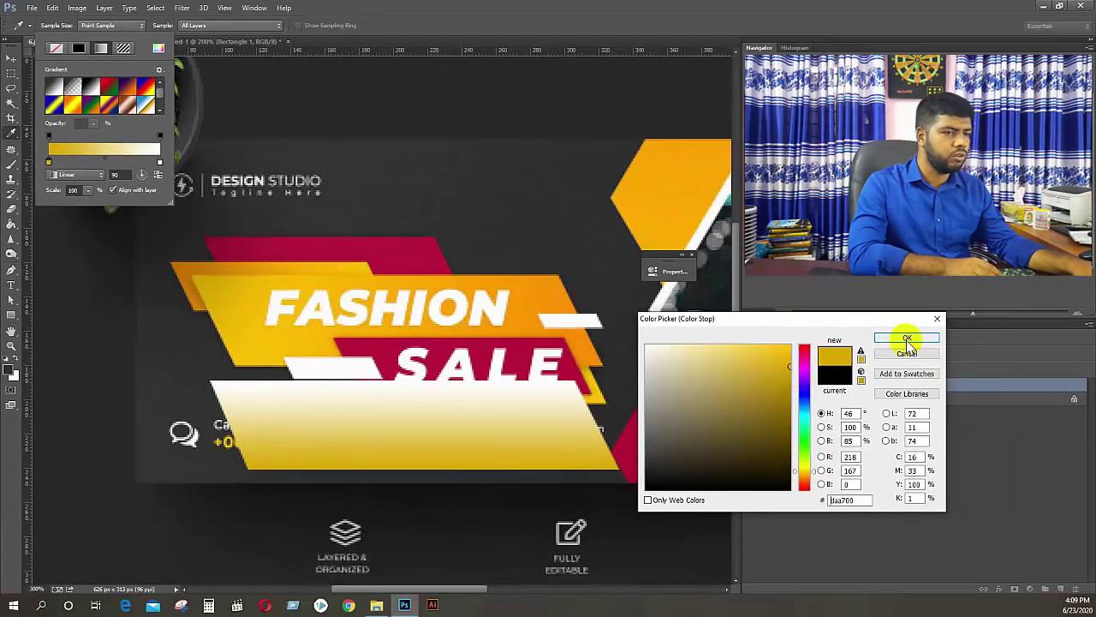
left_click(905, 338)
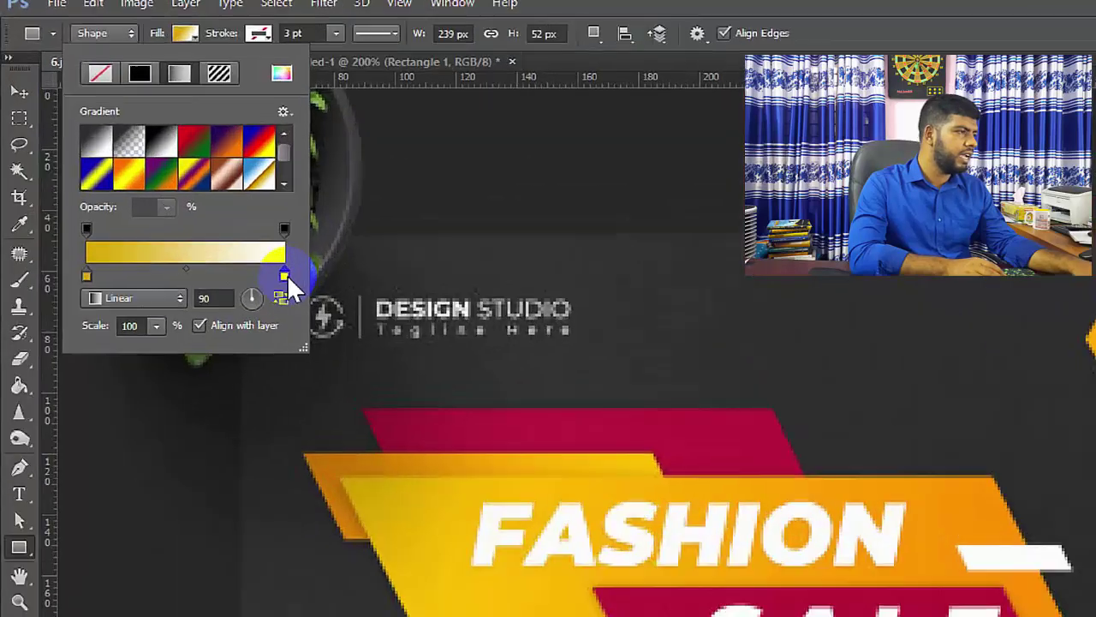
Set the gradient's end stop to the orange at the right end of the FASHION shape, with an angle of -6
left_click(160, 163)
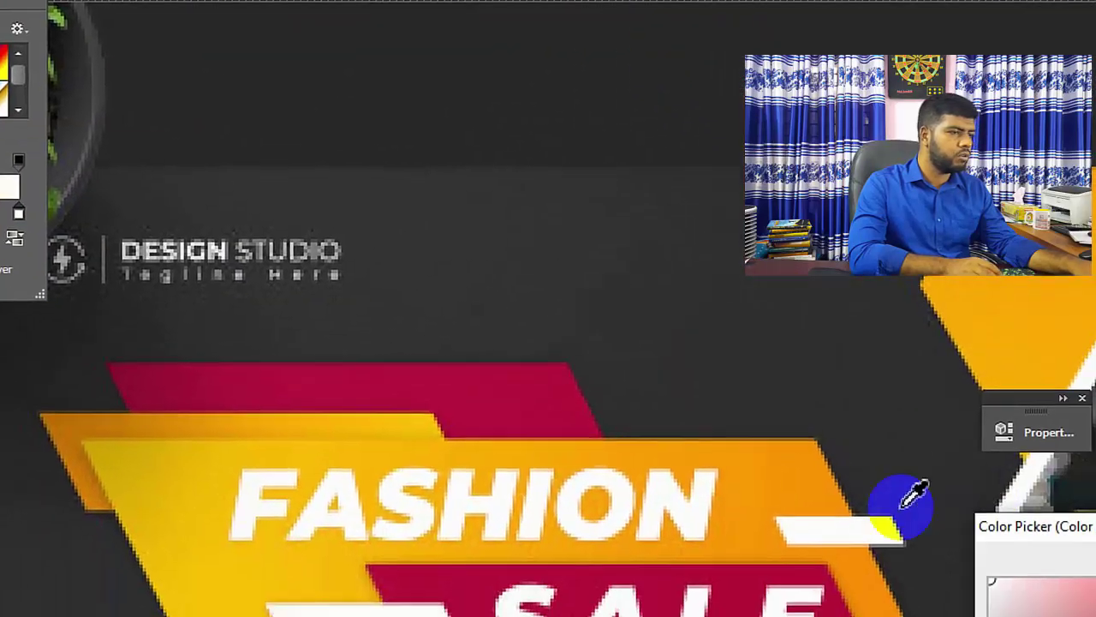
left_click(820, 453)
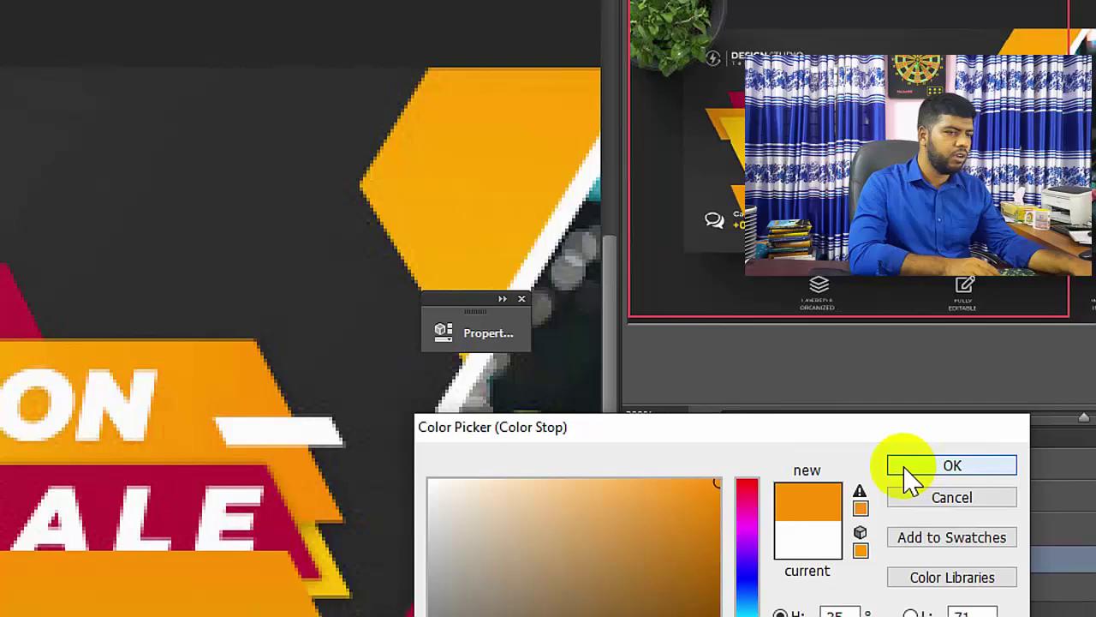
left_click(908, 470)
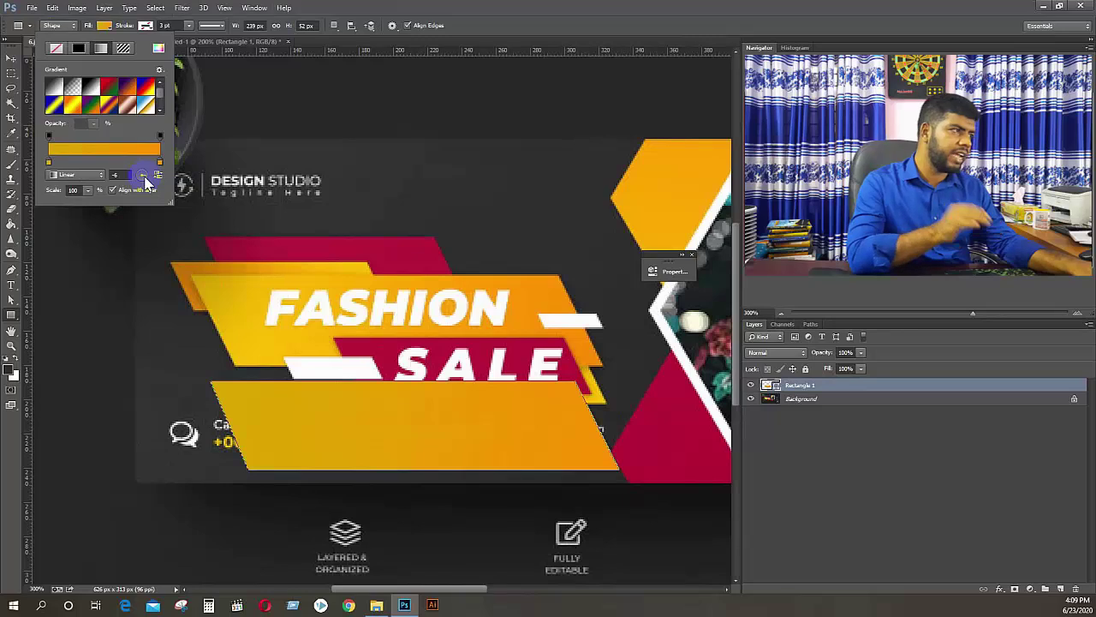
left_click(118, 173)
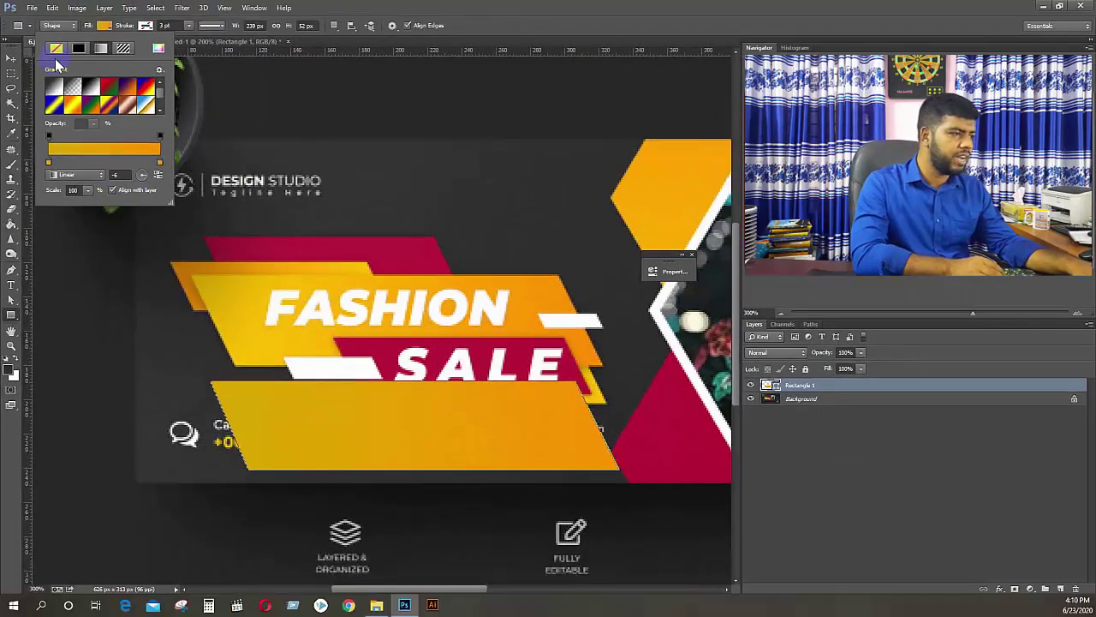
Replace the yellow parallelogram in Untitled-1 with the gradient one from 6.jpg, and hide the Rectangle 1 layer in 6.jpg
left_click(12, 56)
left_click(238, 42)
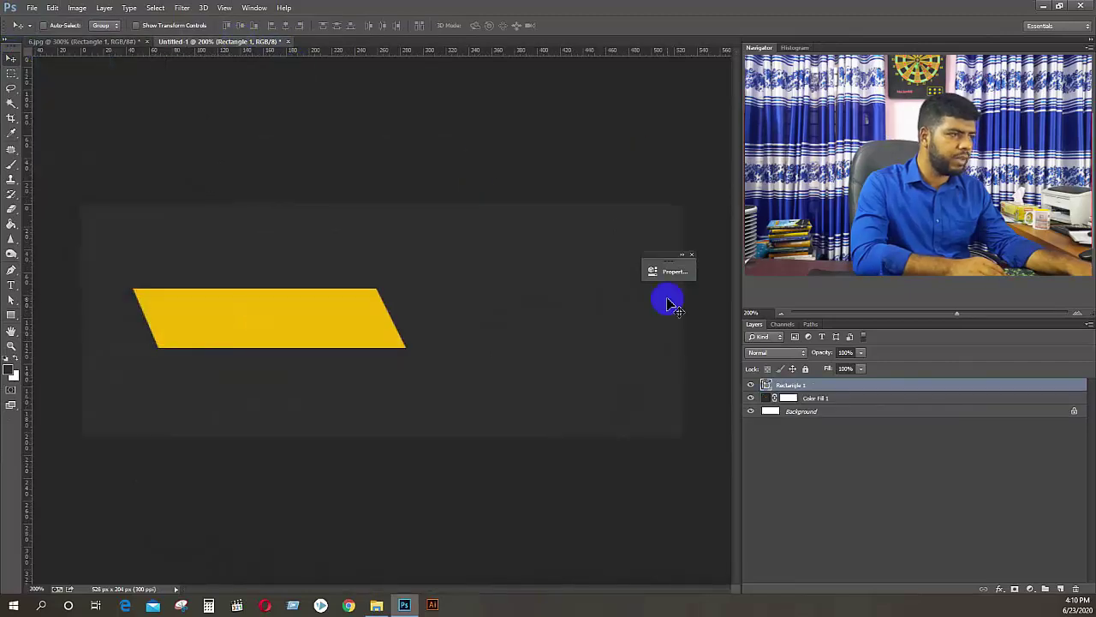
left_click_drag(811, 399, 314, 314)
left_click_drag(272, 252, 298, 365)
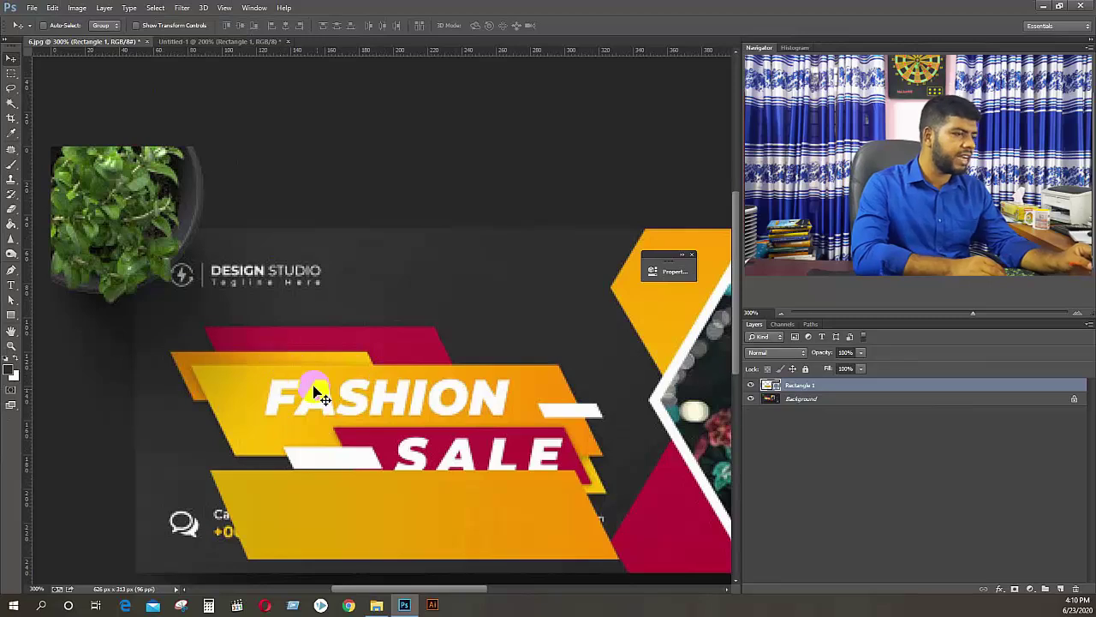
left_click(751, 386)
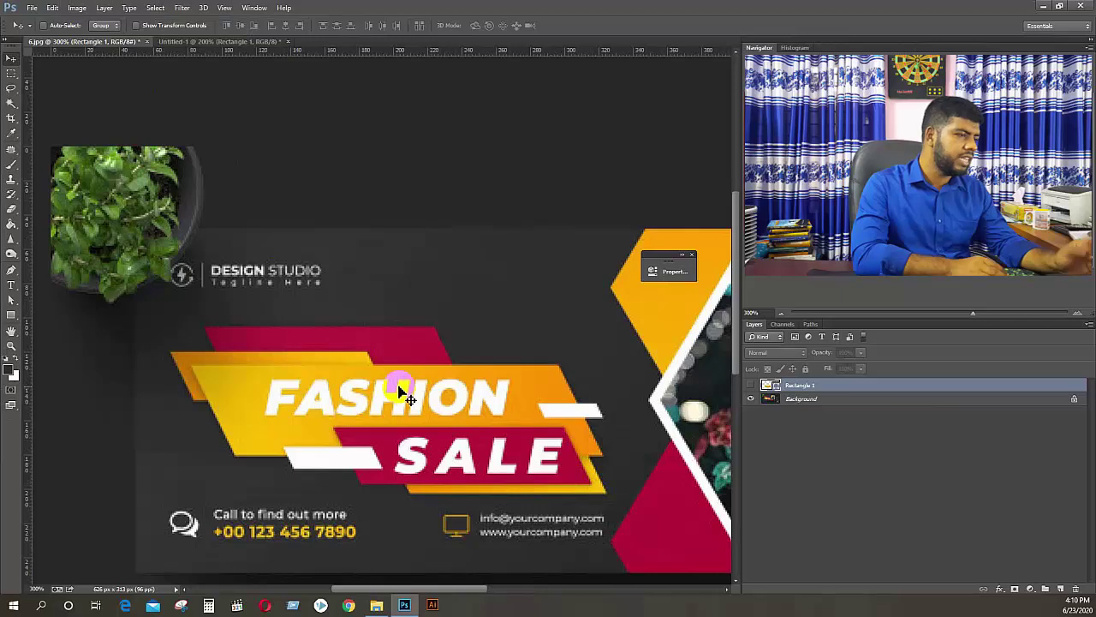
Return to Untitled-1 and duplicate the gradient parallelogram's layer
left_click(184, 42)
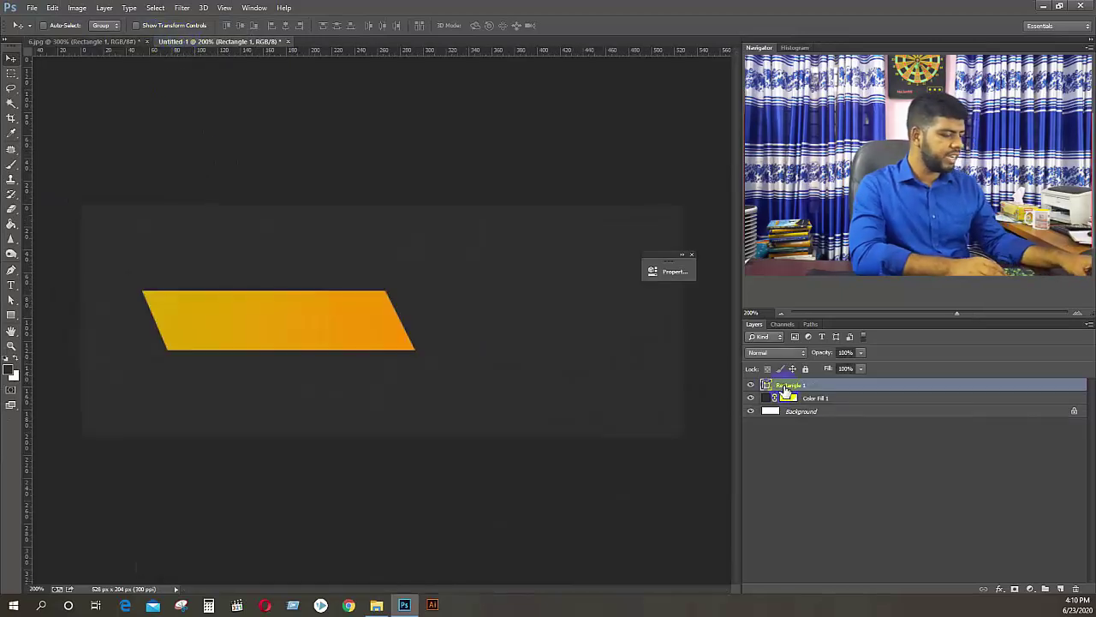
key("ctrl+j")
left_click(288, 321)
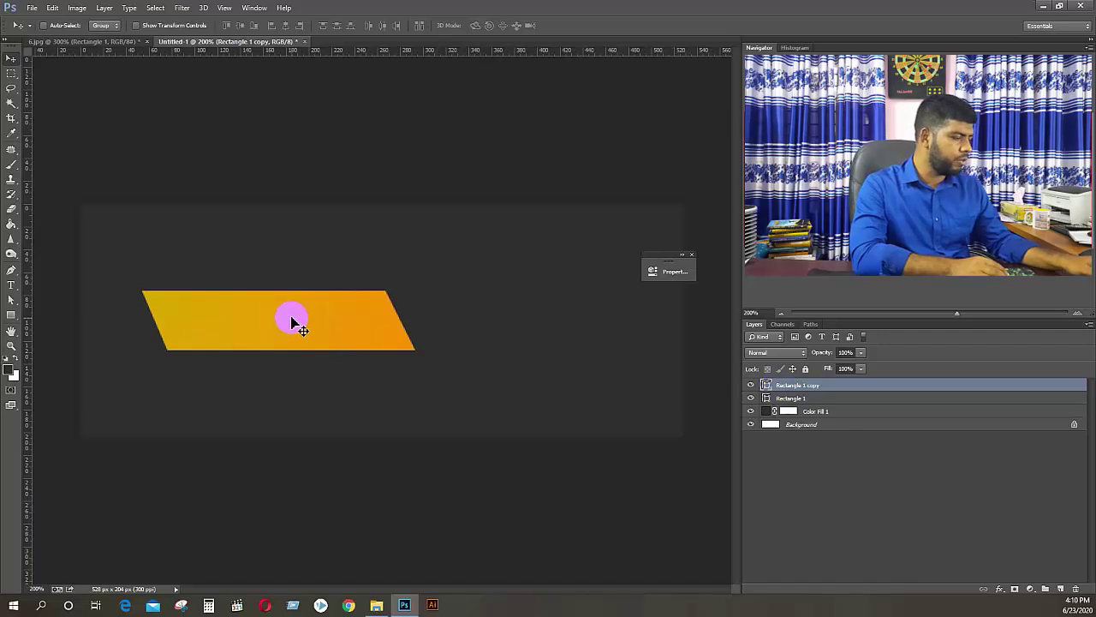
Try moving the copy above the original and flipping it horizontally, and undo that transform
key("ctrl+t")
left_click_drag(337, 314, 334, 254)
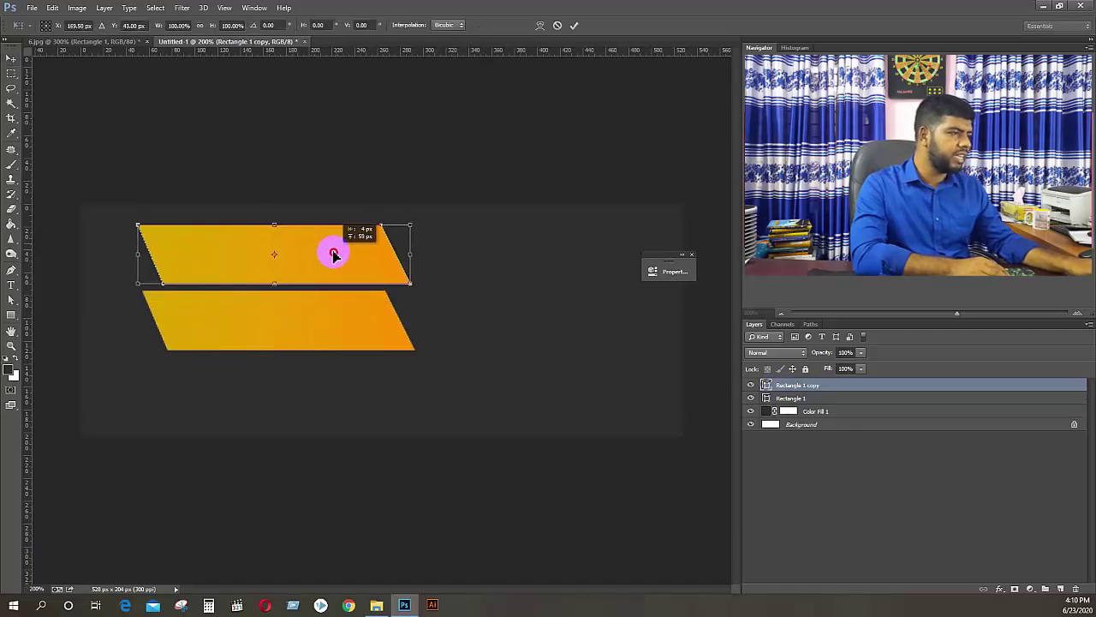
right_click(334, 254)
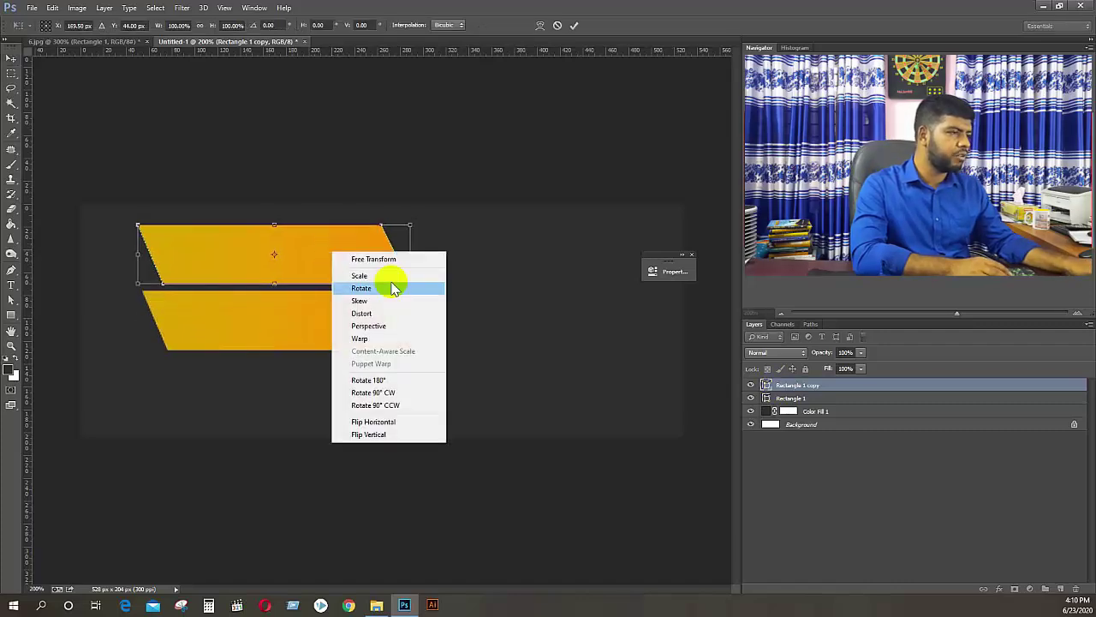
left_click(383, 422)
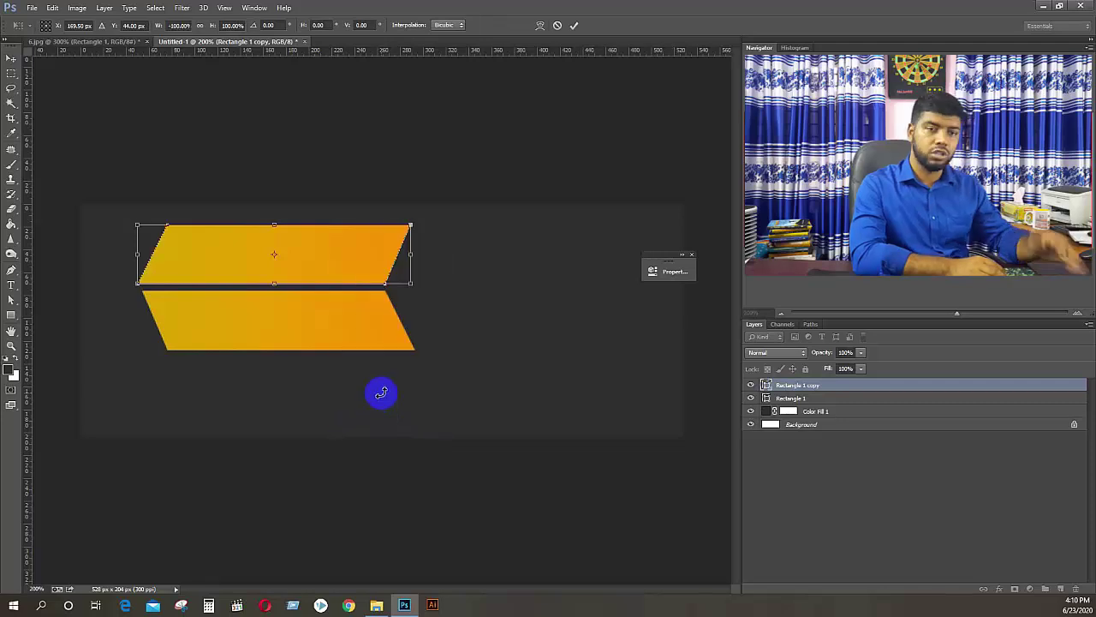
key("Return")
left_click(382, 354)
key("ctrl+z")
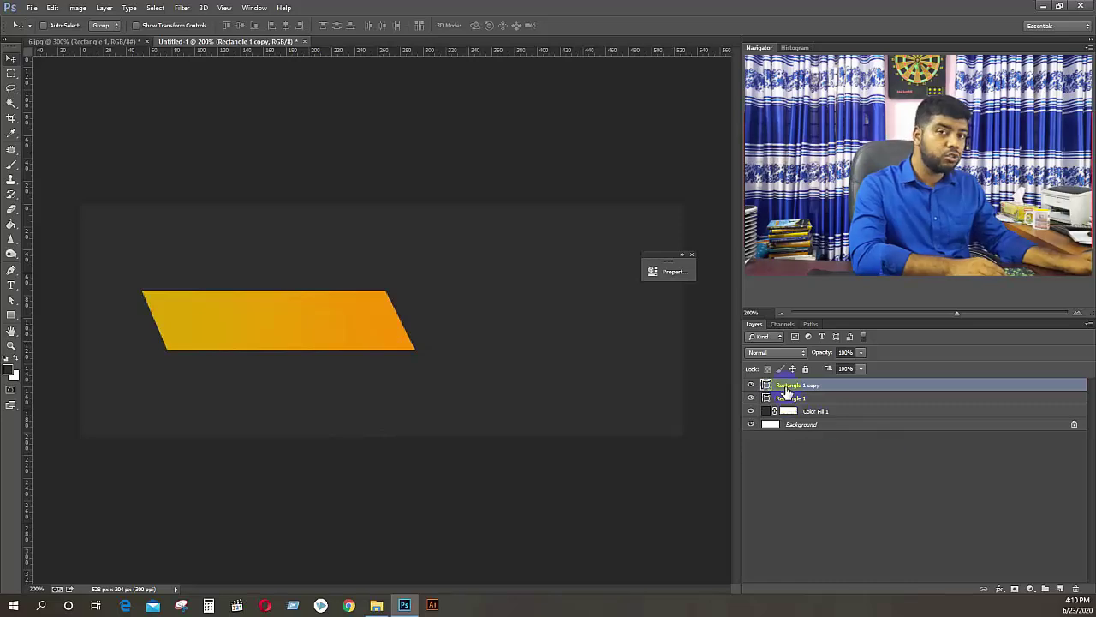
Move the copy above the original and swap its gradient stops so the fill runs from orange to yellow
left_click_drag(343, 333, 336, 273)
left_click(11, 315)
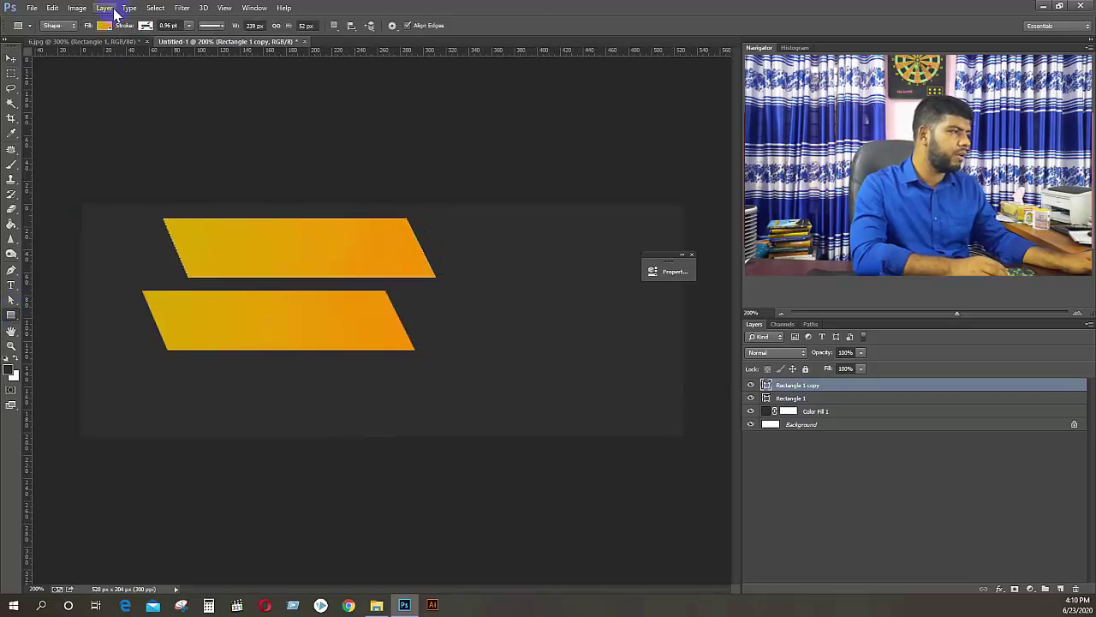
left_click(104, 26)
left_click(102, 161)
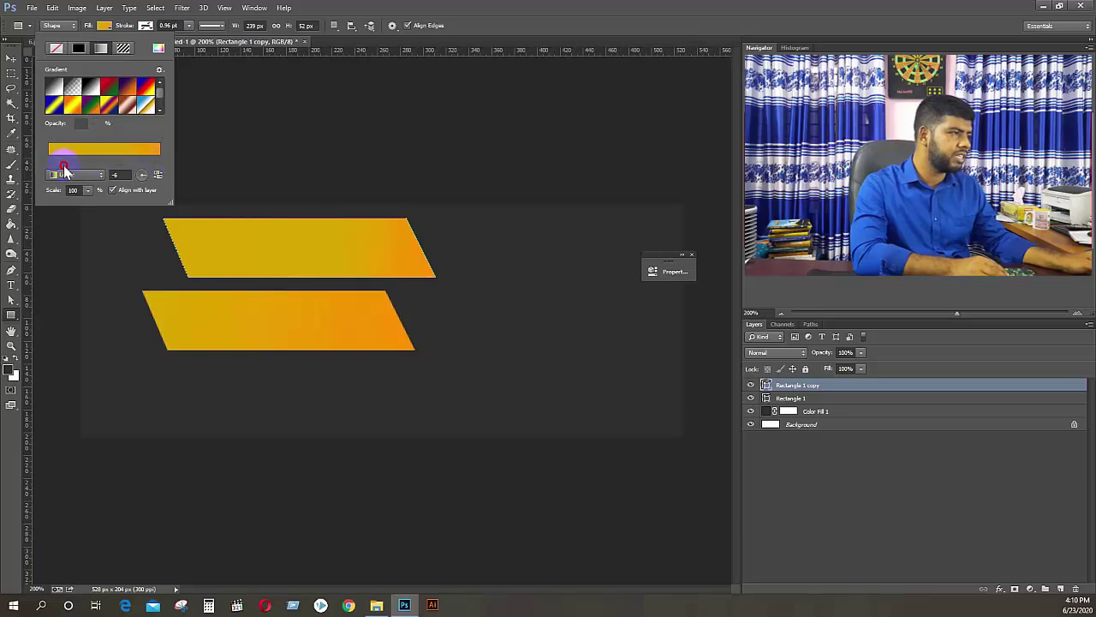
left_click_drag(64, 169, 40, 166)
left_click(114, 163)
left_click_drag(118, 166, 215, 162)
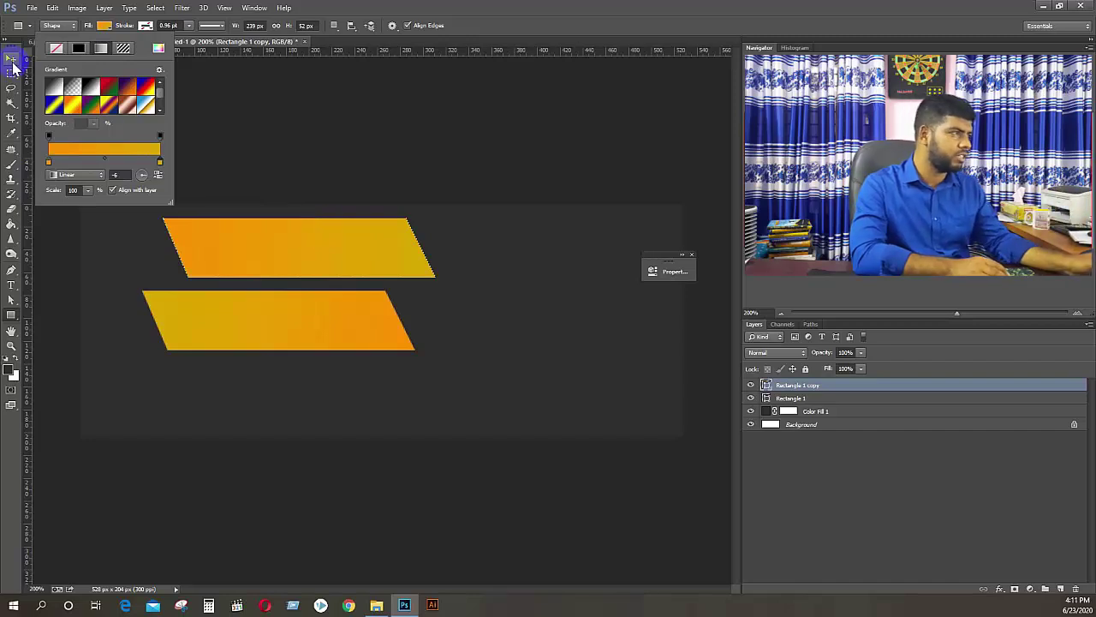
Try rotating the copy's gradient to 167, and set its angle back to -6
left_click(142, 161)
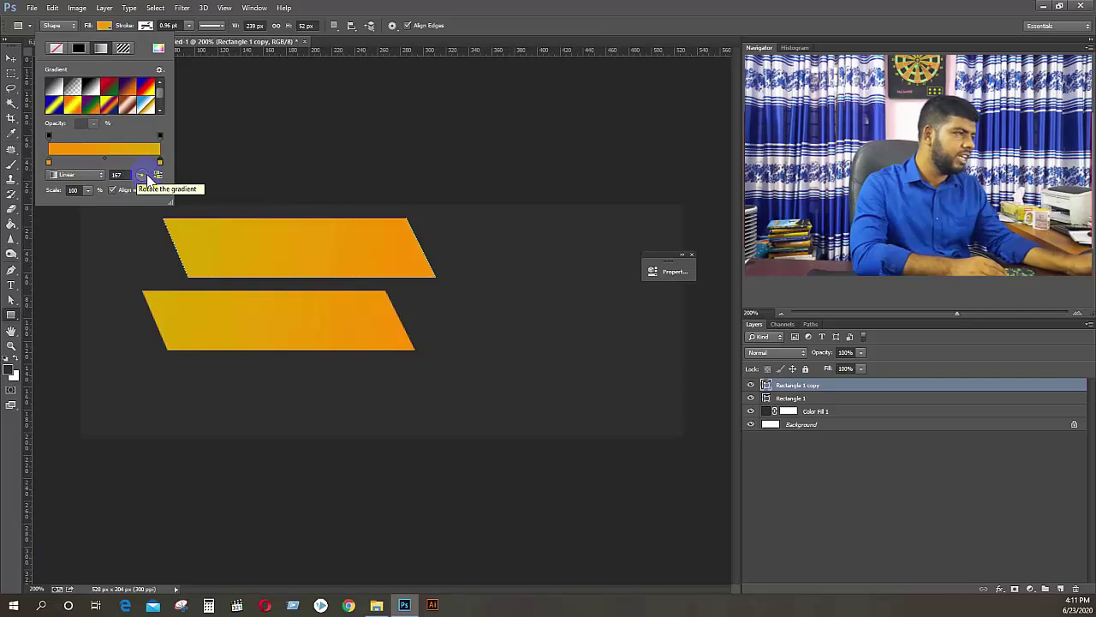
left_click_drag(147, 176, 149, 179)
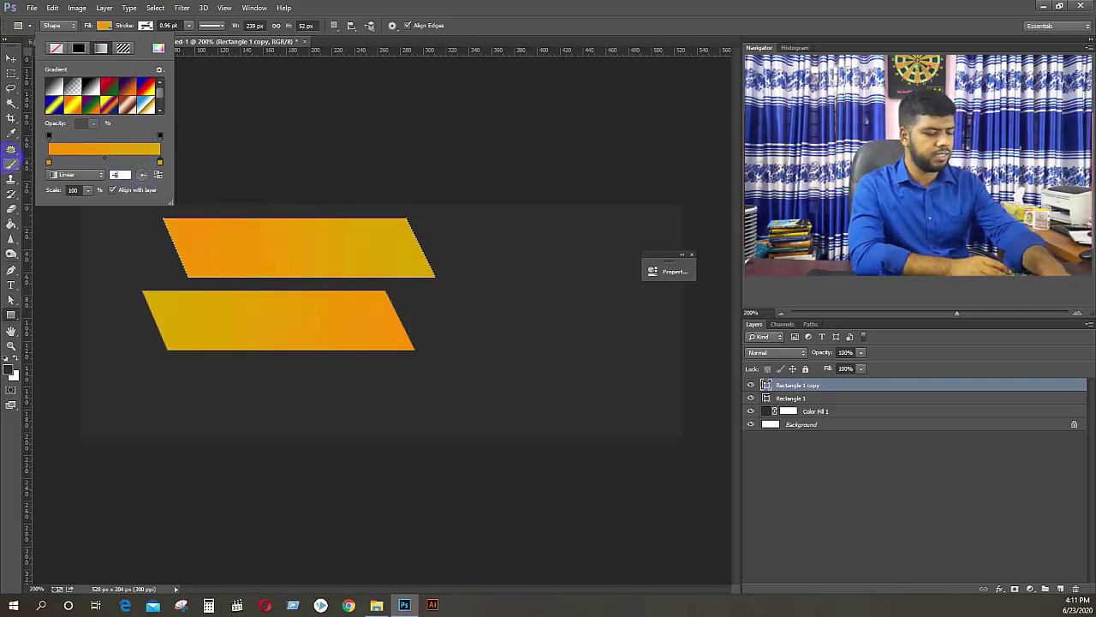
key("Return")
key("v")
left_click(354, 248)
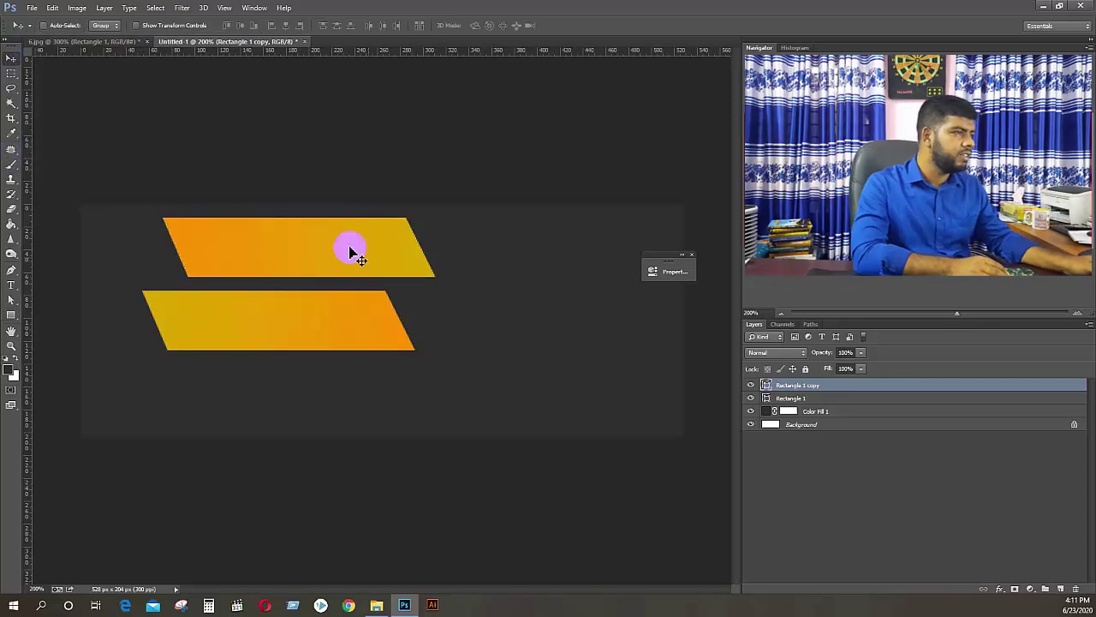
Check the layering in 6.jpg and move the Rectangle 1 copy layer beneath Rectangle 1 in Untitled-1
left_click(97, 43)
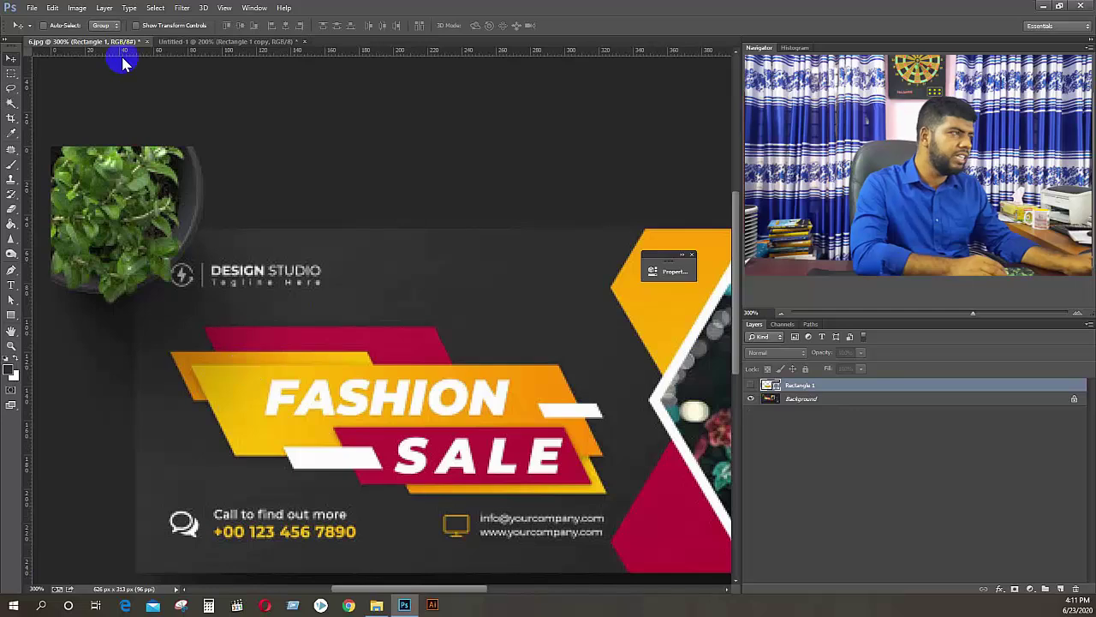
left_click(197, 42)
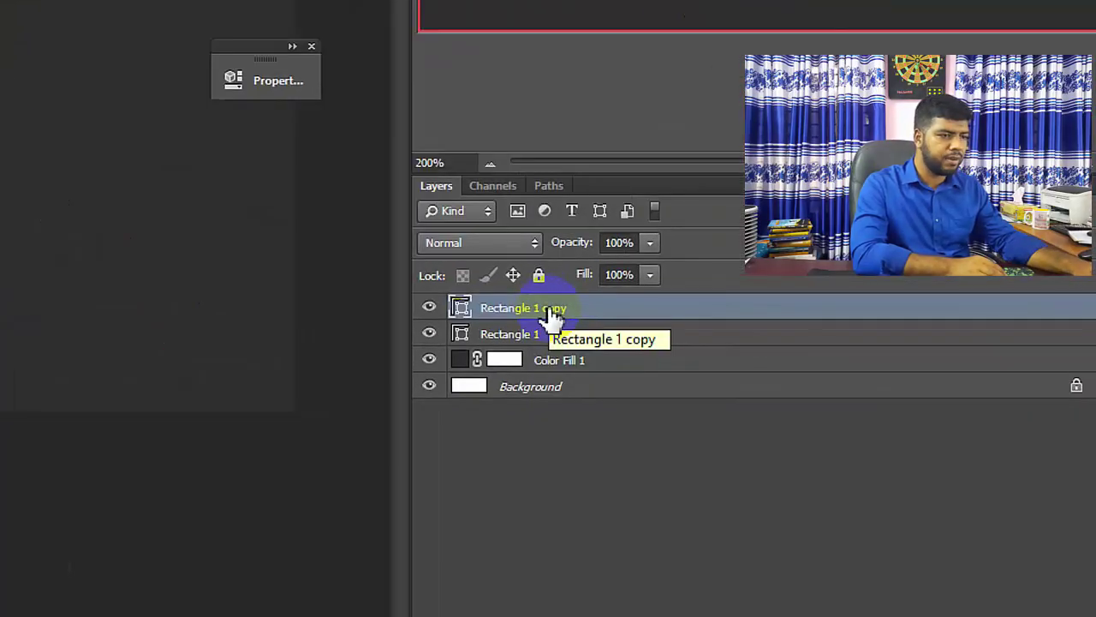
left_click_drag(553, 317, 548, 346)
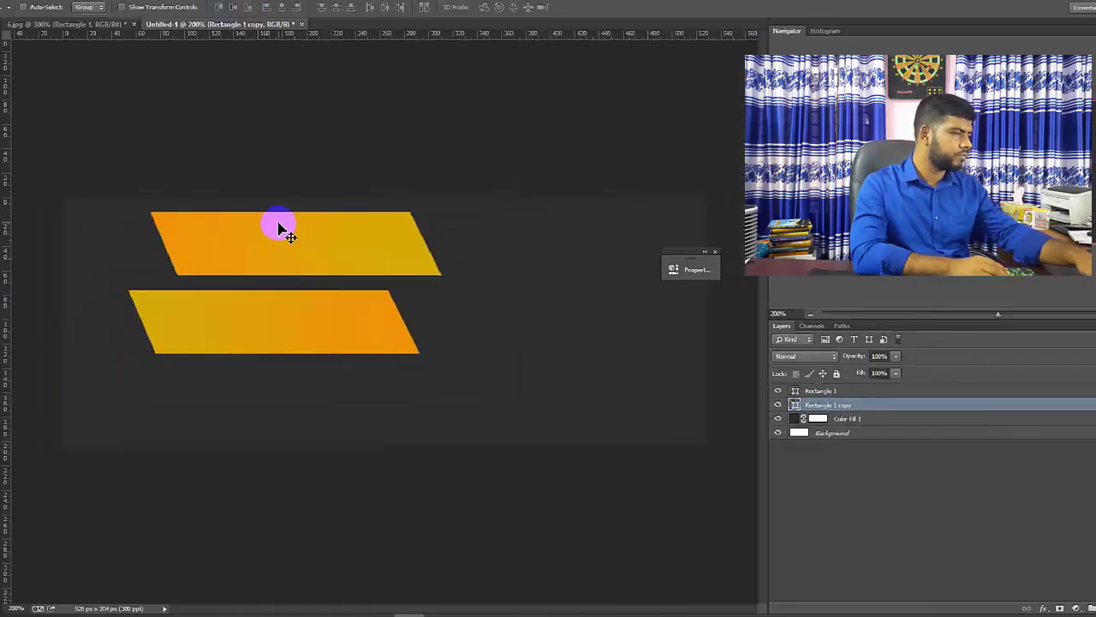
Scale the copy to about 56% and place it behind the large parallelogram's upper-left corner, comparing its position with 6.jpg
key("ctrl+t")
left_click_drag(441, 274, 226, 291)
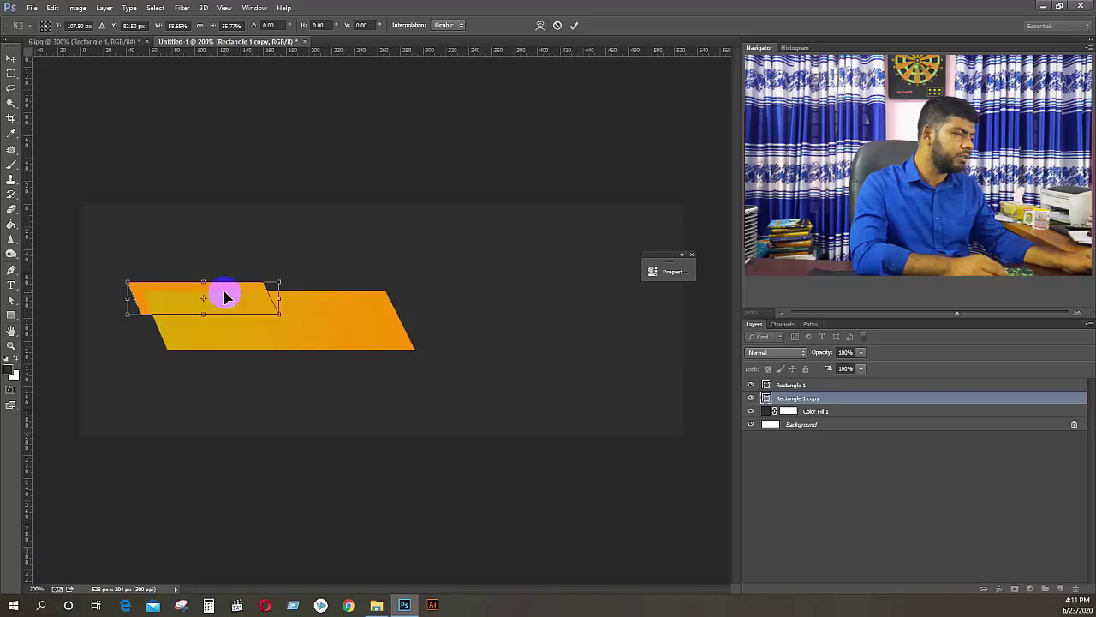
key("Return")
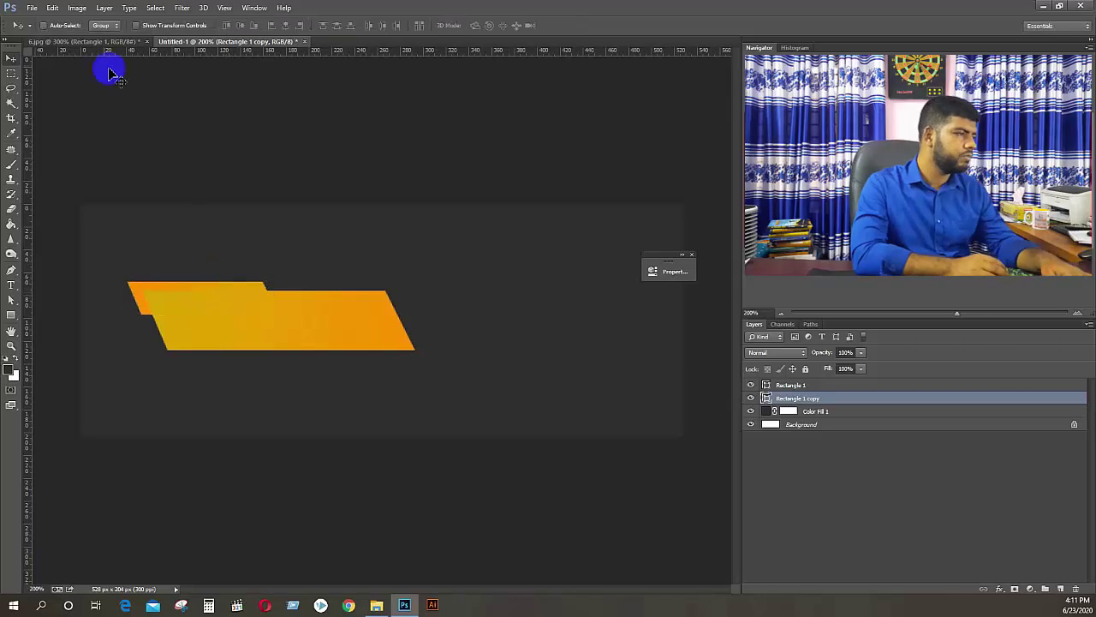
left_click(79, 45)
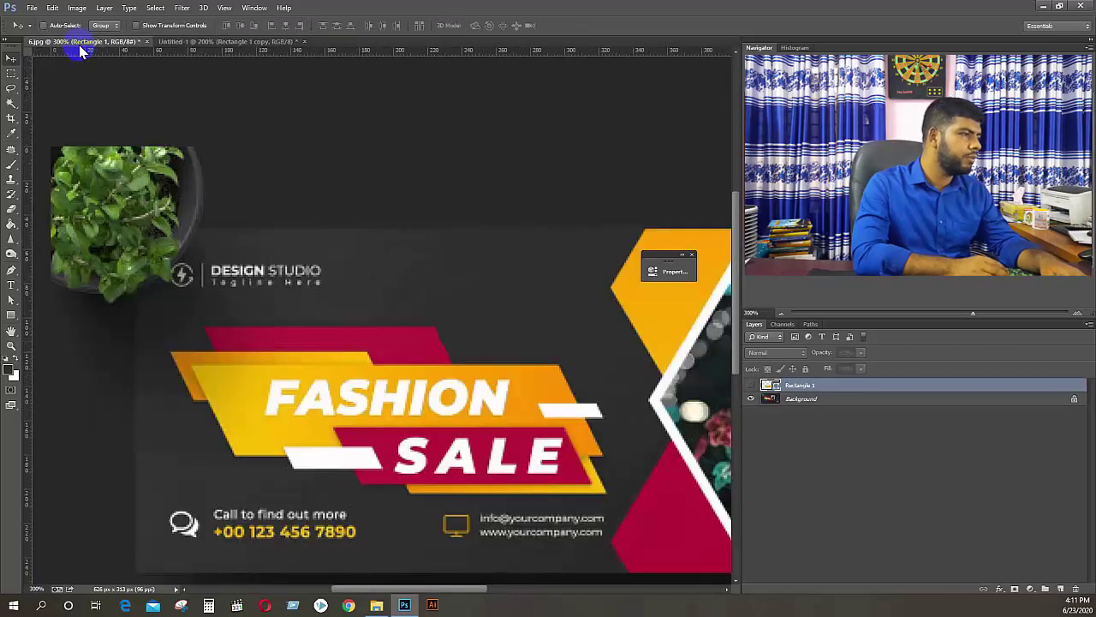
left_click(220, 41)
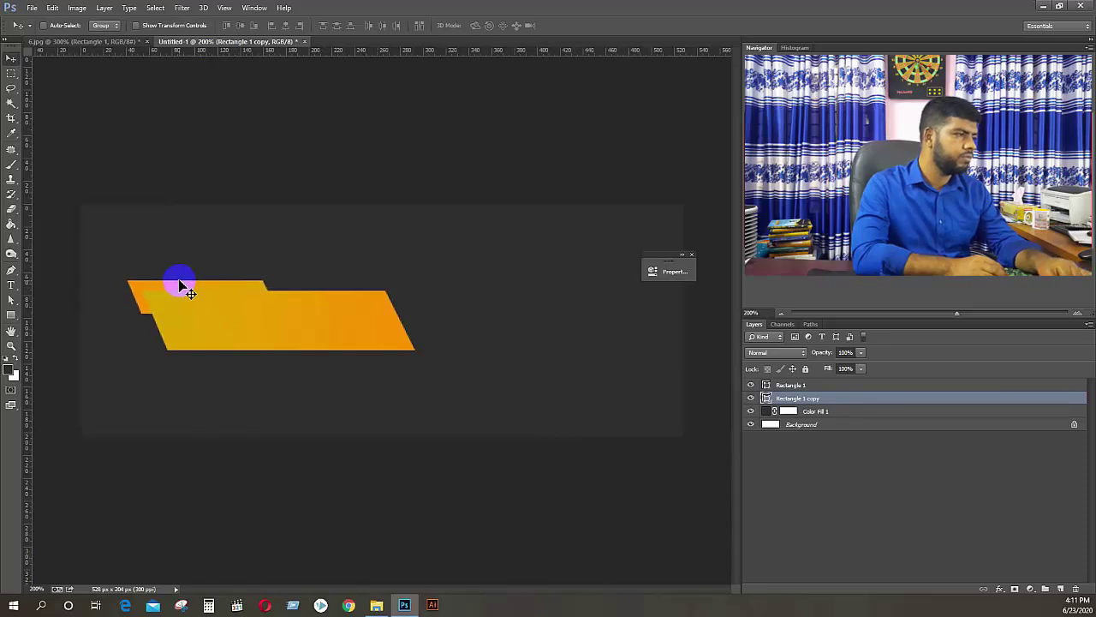
left_click(103, 42)
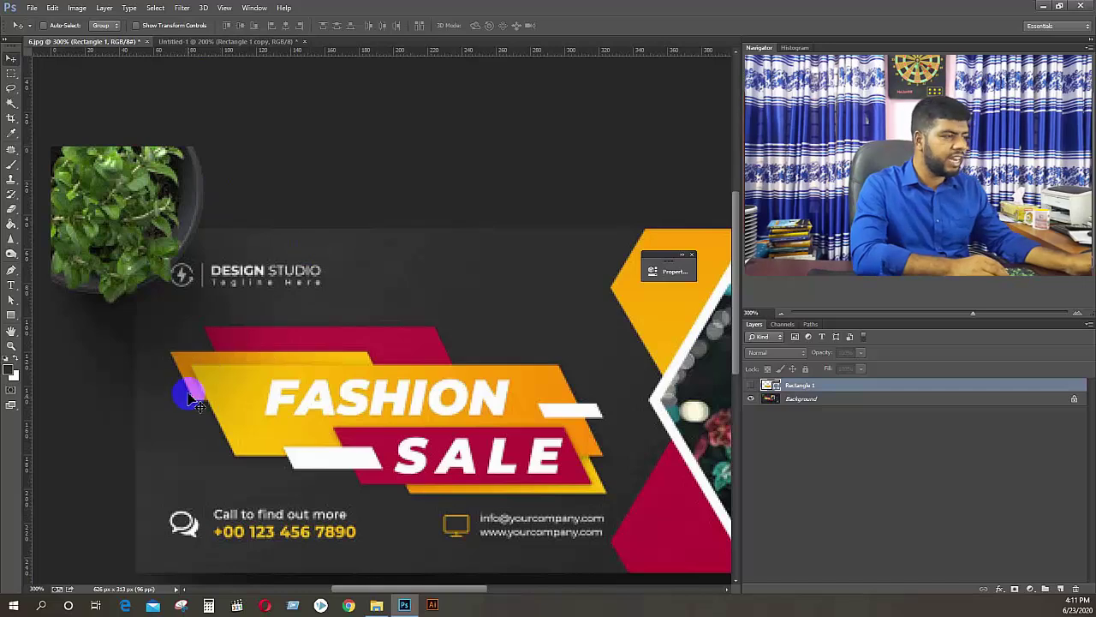
left_click(196, 41)
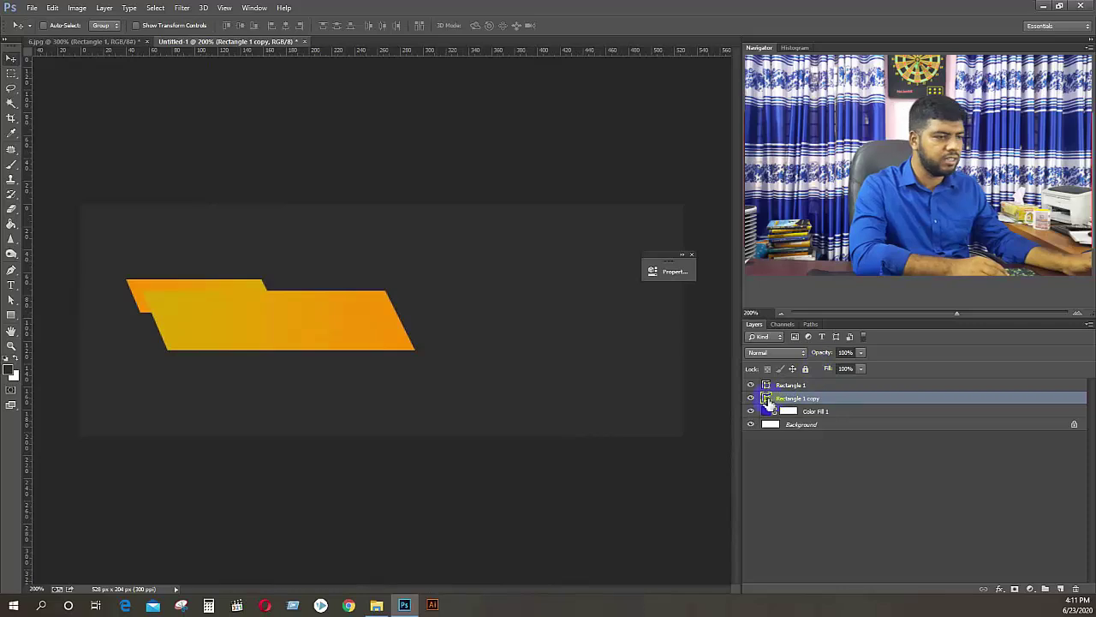
Darken the orange gradient stop of the Rectangle 1 copy shape to brown-orange #a76100
left_click(751, 399)
left_click(751, 400)
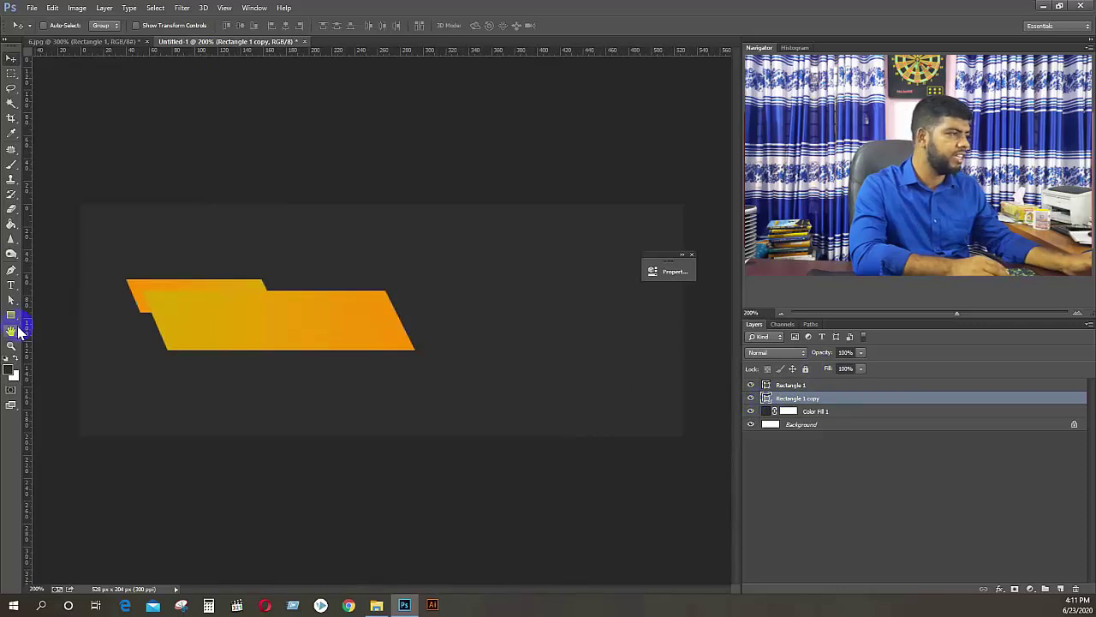
left_click(11, 317)
left_click(103, 25)
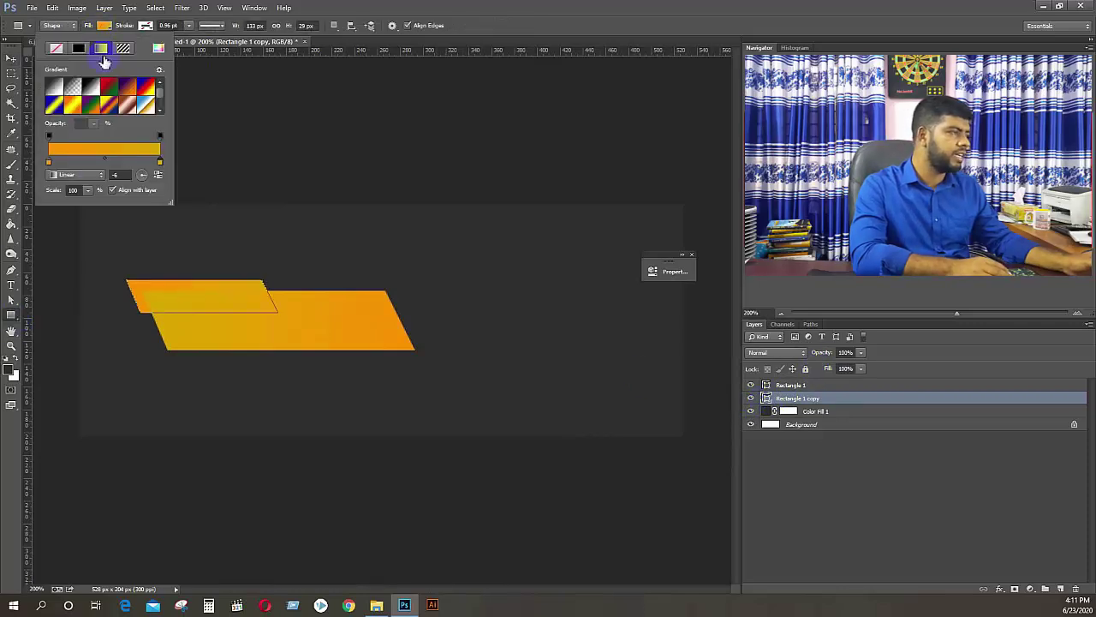
double_click(48, 165)
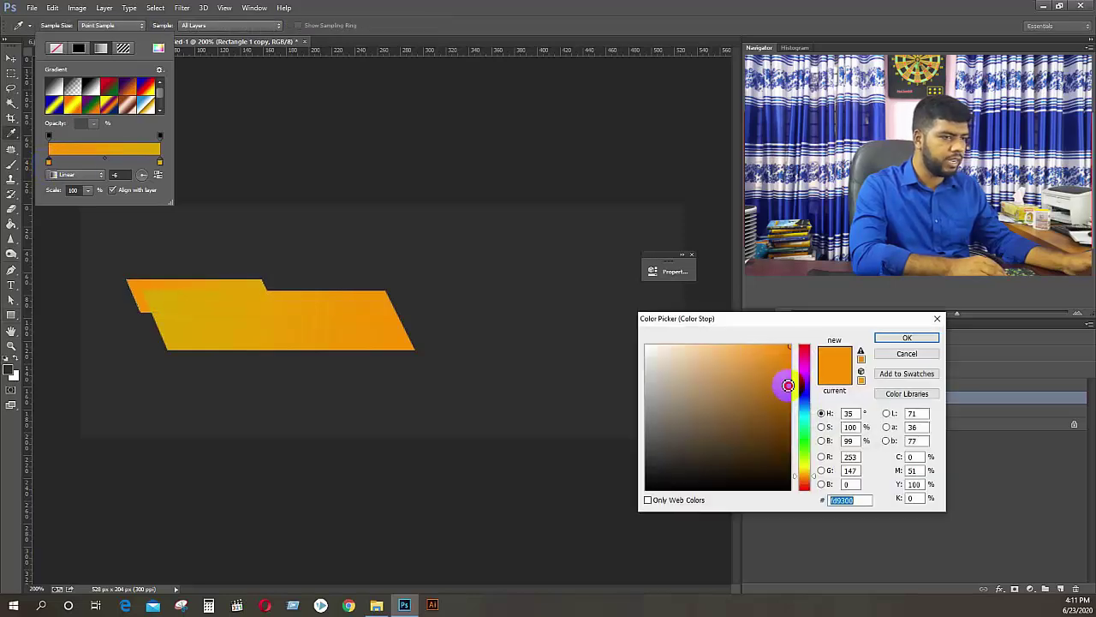
left_click(788, 386)
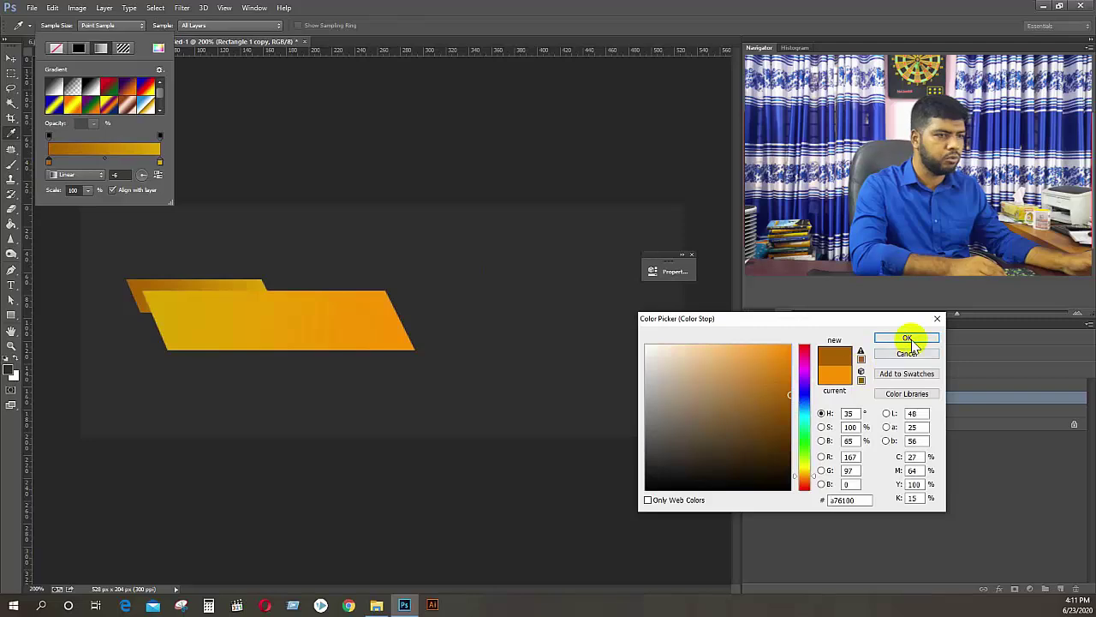
left_click(907, 337)
left_click(11, 58)
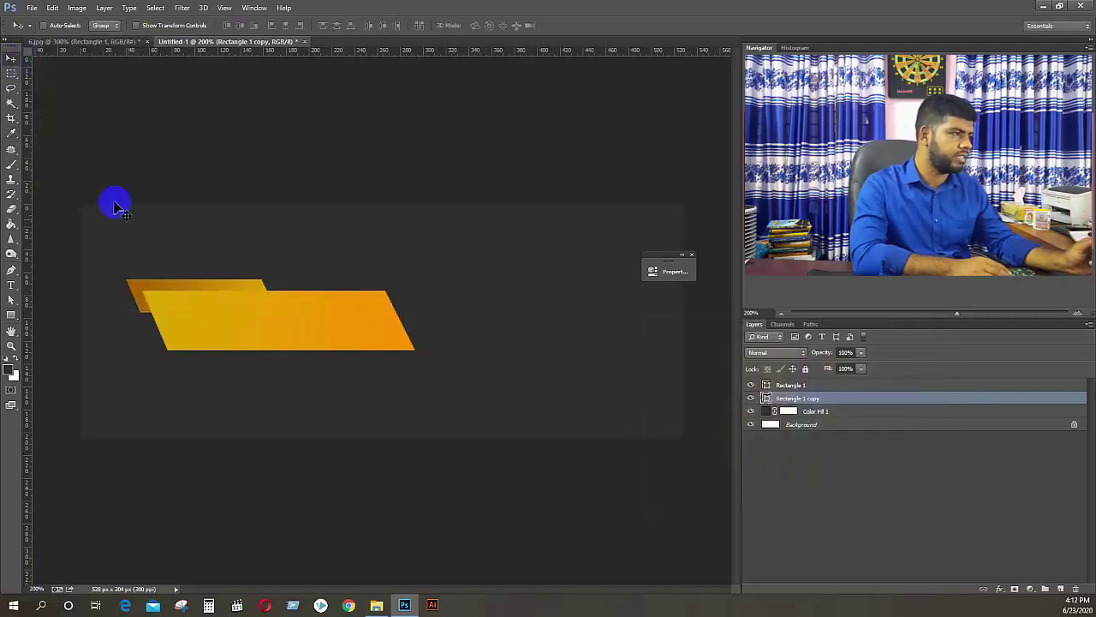
Duplicate the small dark-gold parallelogram and place the duplicate behind the large parallelogram's lower-right edge, comparing its position with 6.jpg
left_click(87, 41)
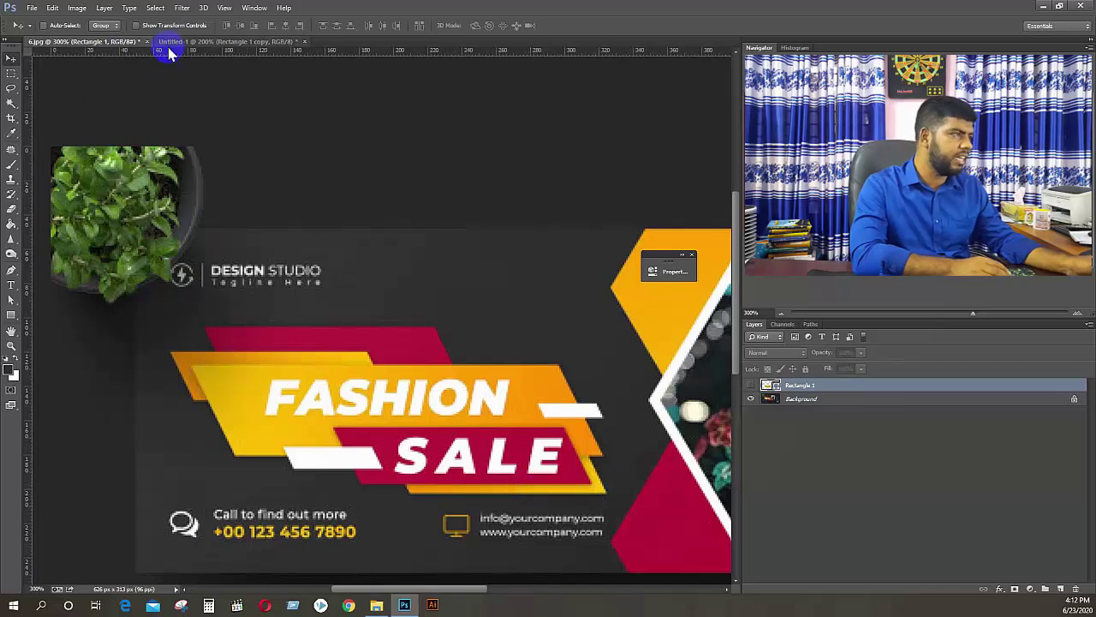
left_click(195, 42)
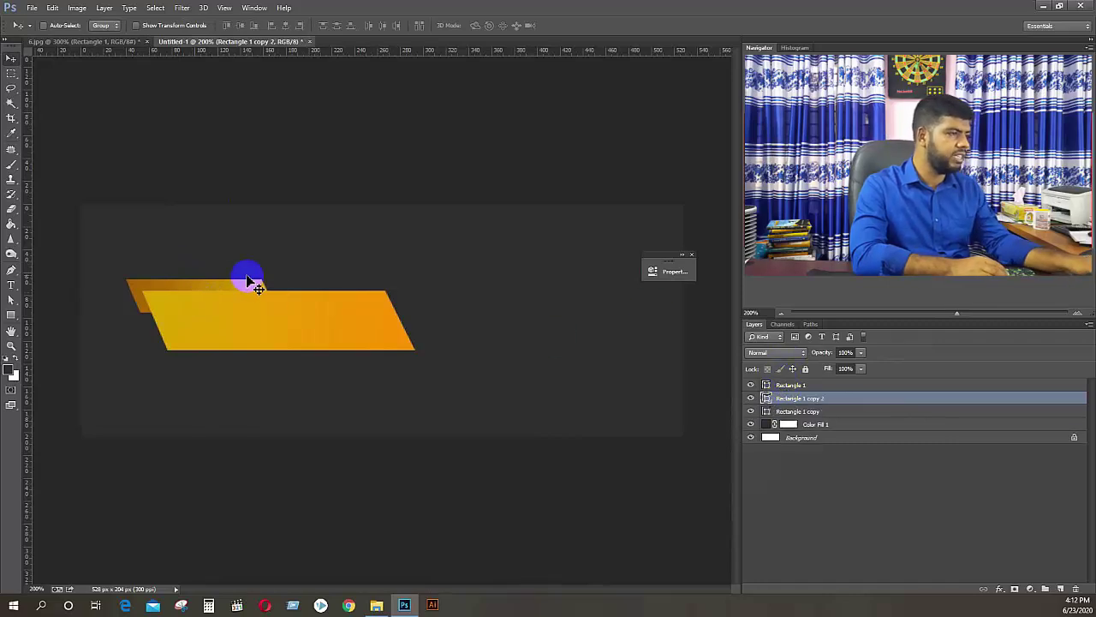
left_click_drag(200, 289, 454, 367)
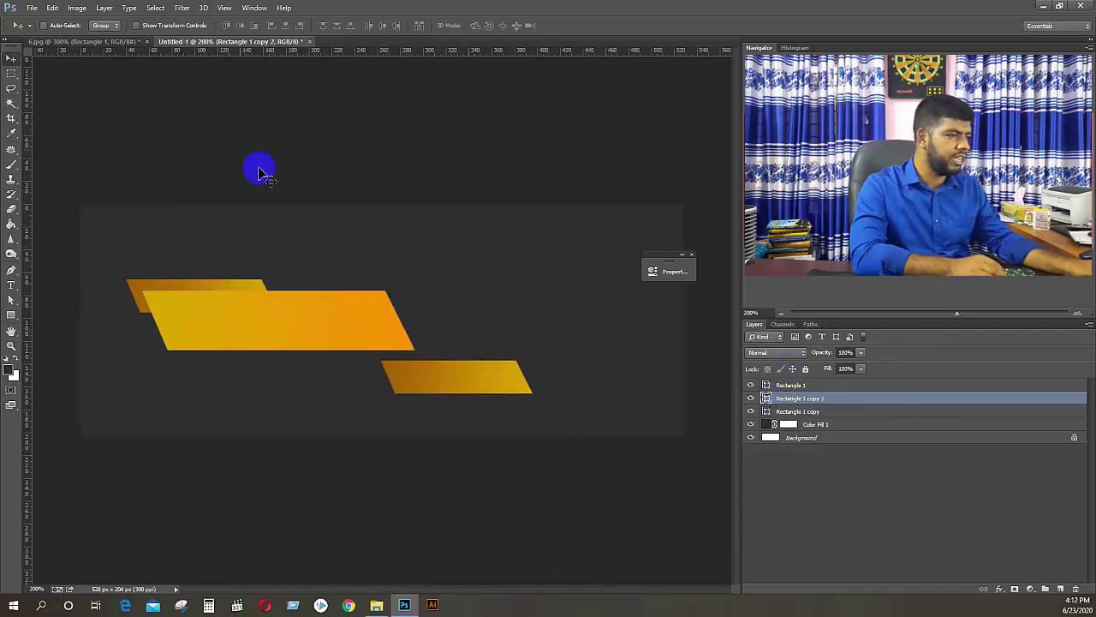
left_click(112, 43)
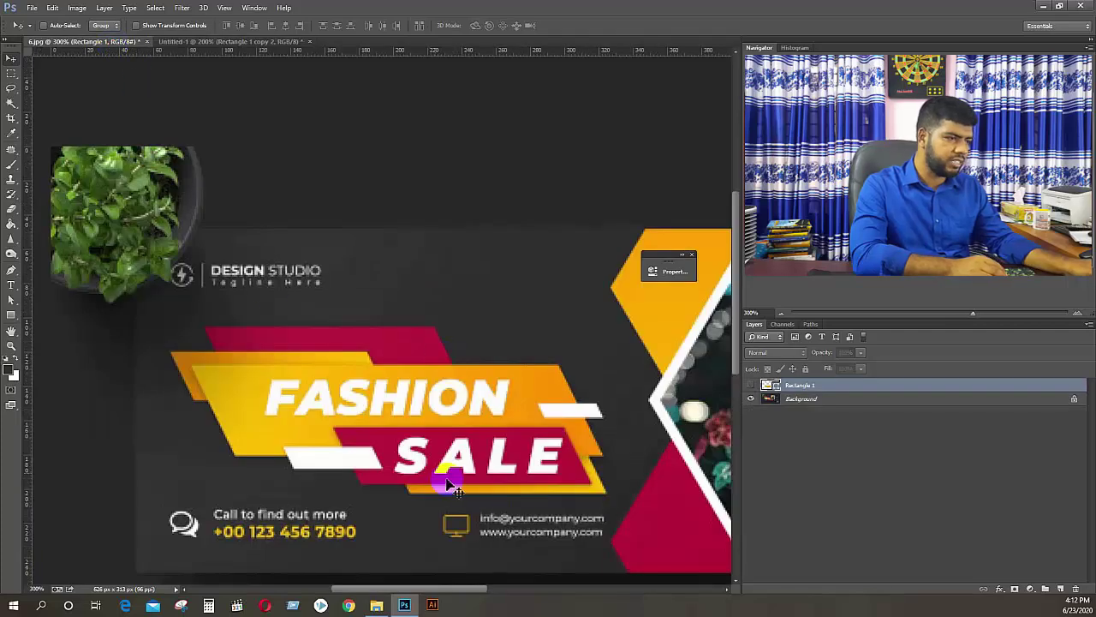
left_click(219, 43)
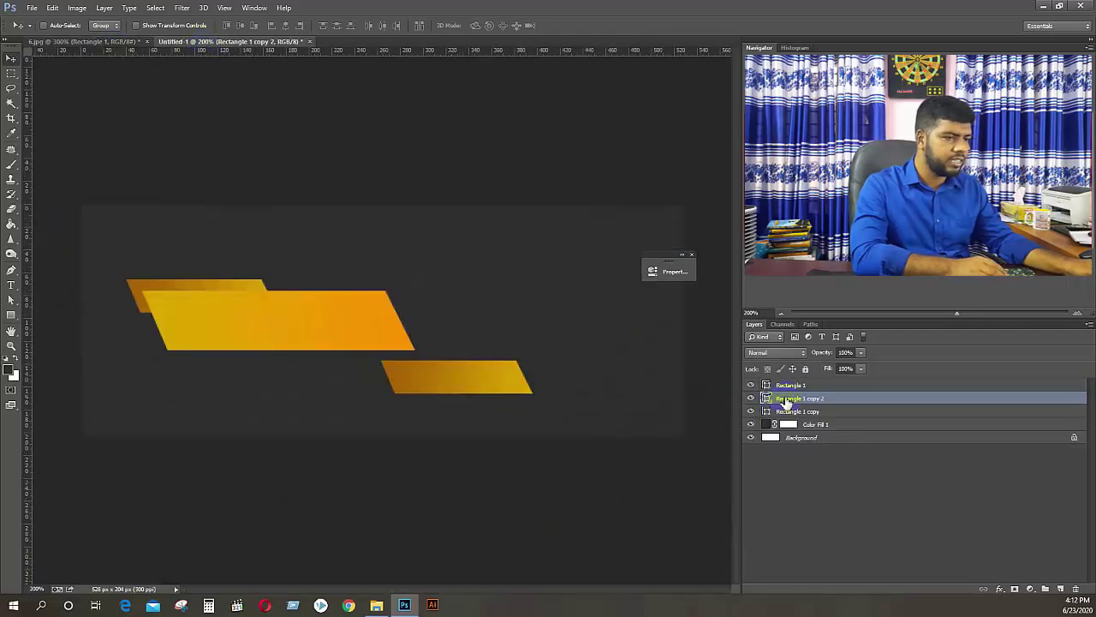
left_click_drag(443, 382, 343, 358)
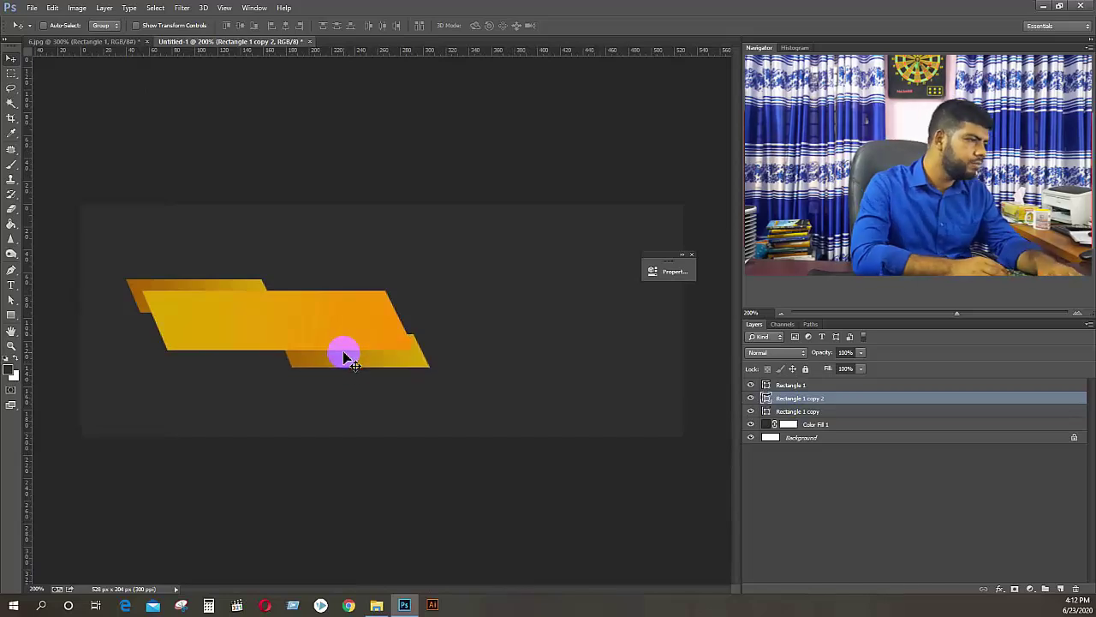
left_click(110, 41)
left_click(230, 43)
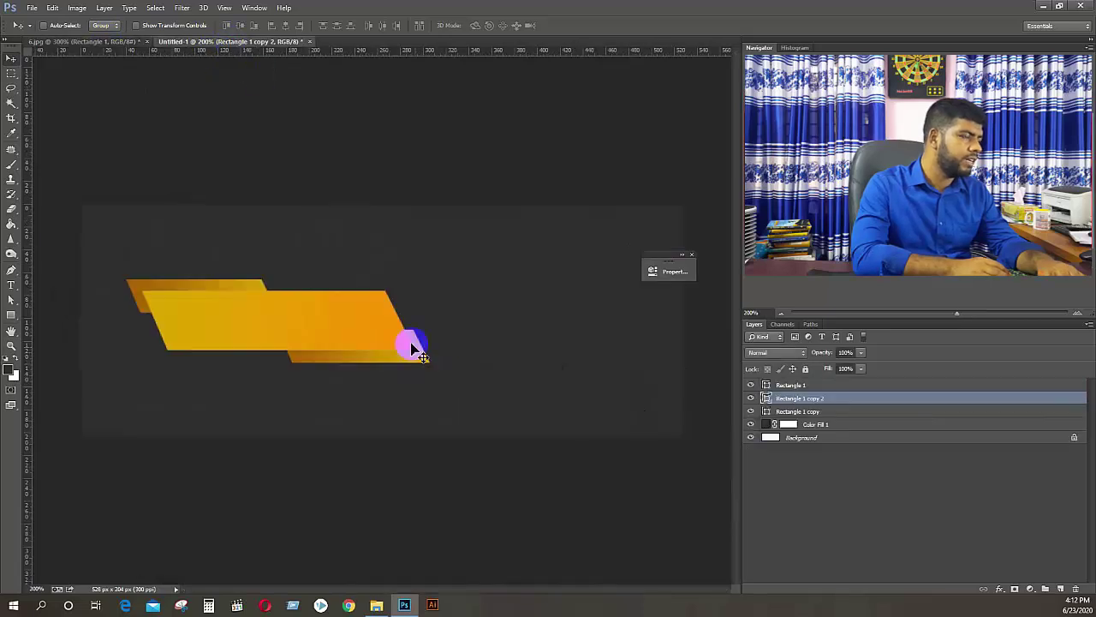
Narrow the lower gold parallelogram from its right side so it ends inside the large parallelogram's lower-right corner
key("ctrl+t")
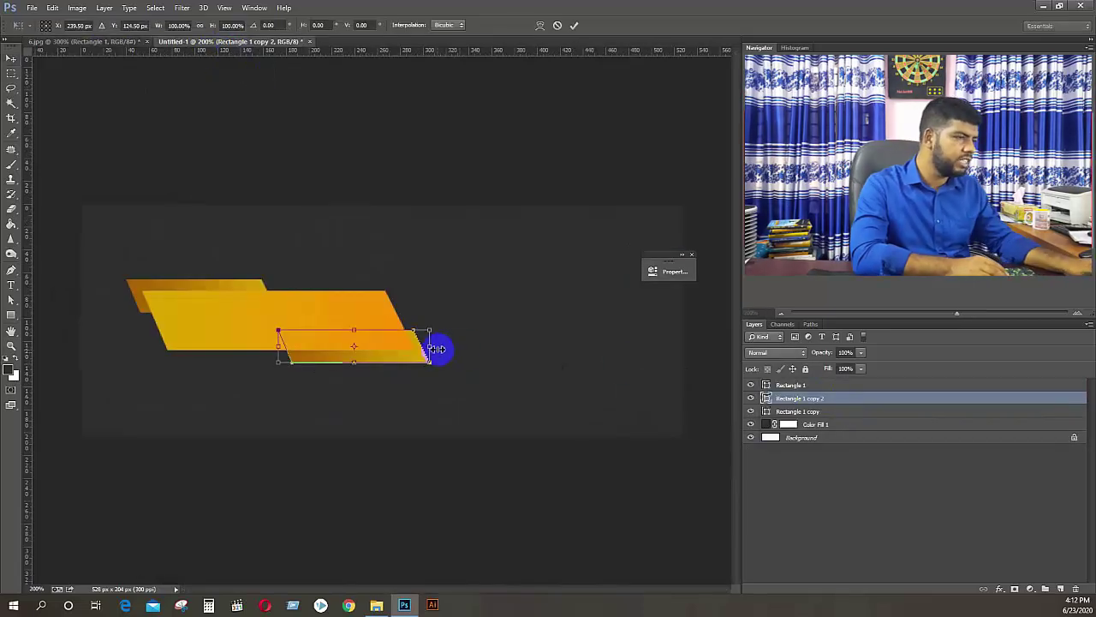
left_click_drag(437, 349, 403, 346)
key("Return")
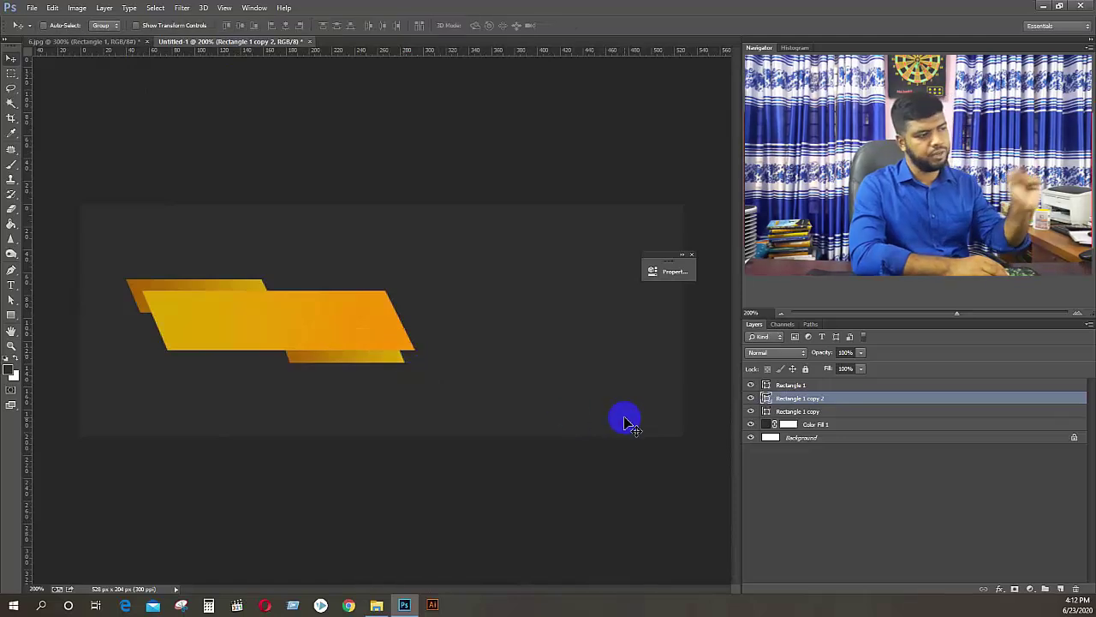
Set the foreground color to the crimson sampled from 6.jpg, #ba1841
left_click(72, 43)
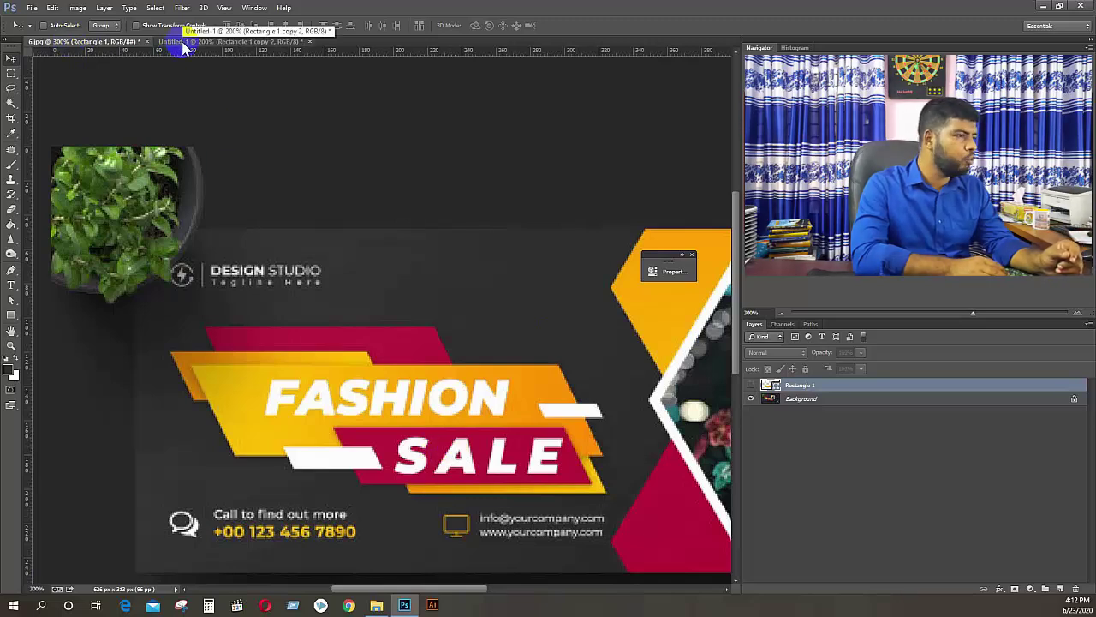
left_click(11, 372)
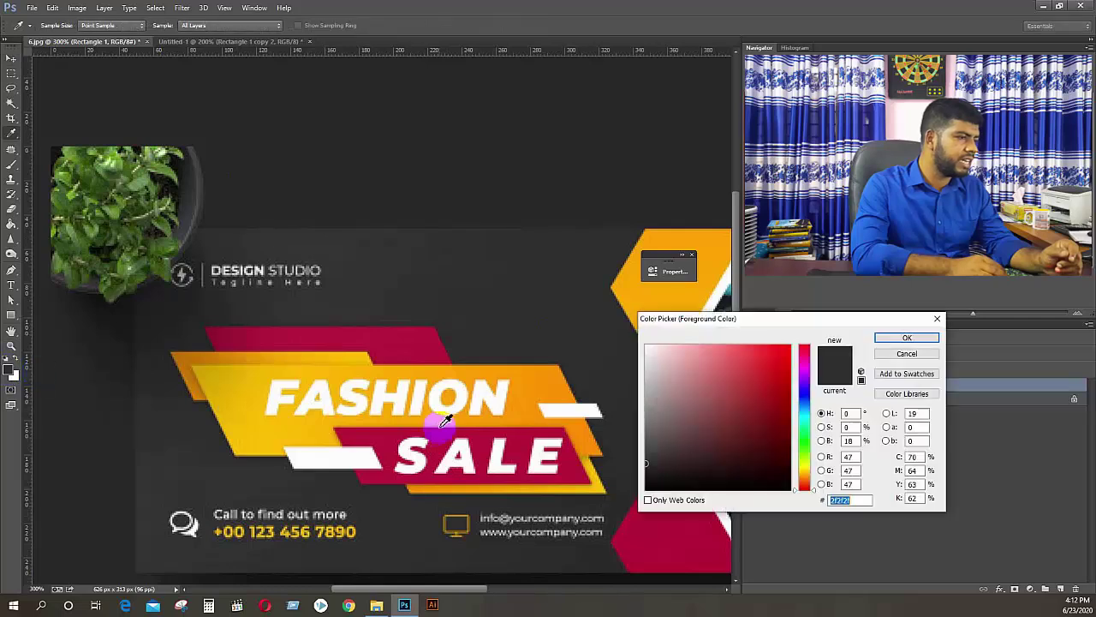
left_click(381, 424)
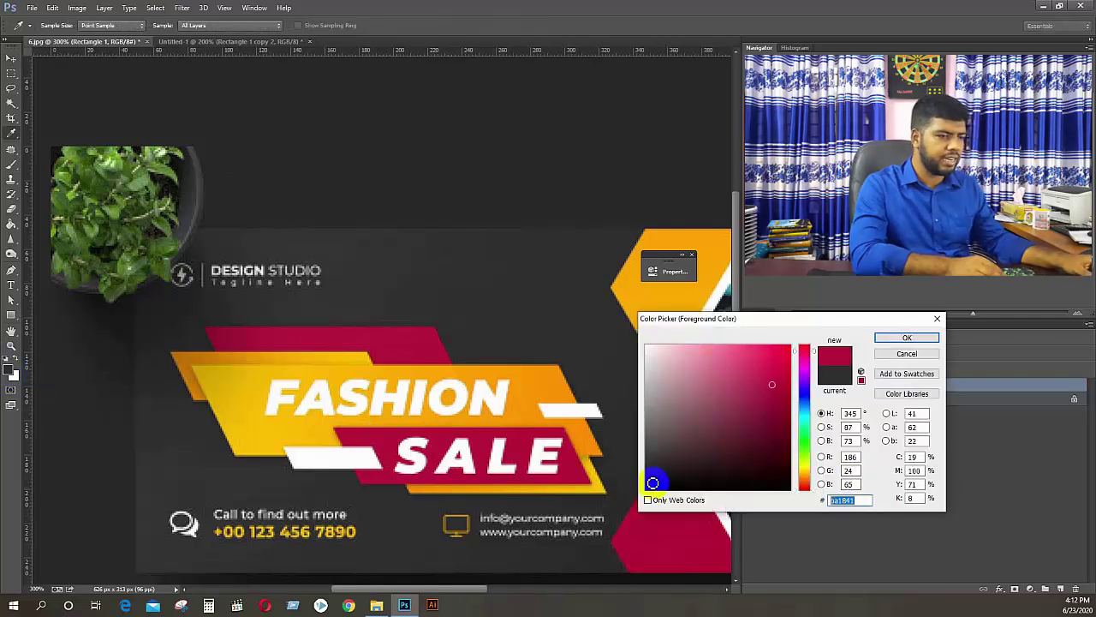
left_click(907, 337)
key("v")
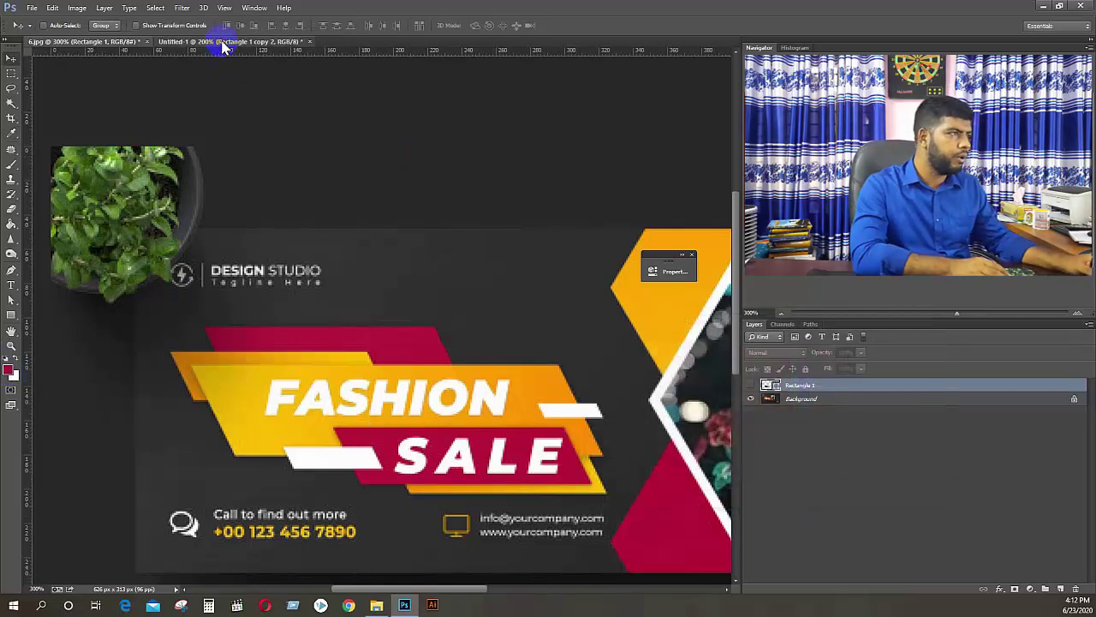
Identify the large parallelogram's layer in Untitled-1 by toggling its visibility, and duplicate Rectangle 1 above itself
left_click(220, 41)
left_click(782, 386)
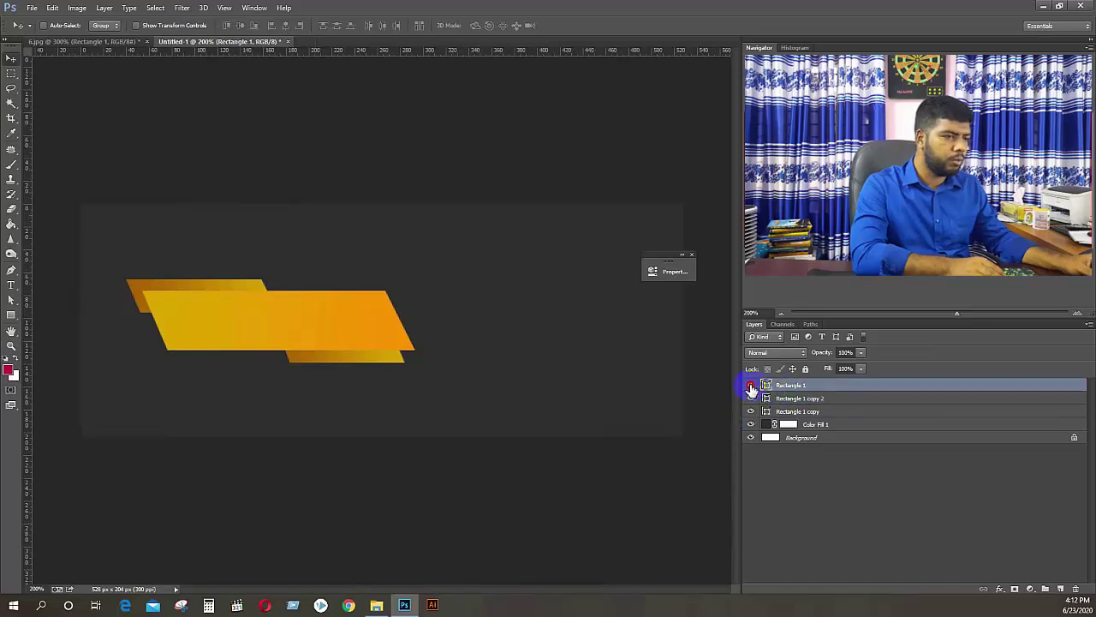
left_click(752, 387)
left_click(750, 385)
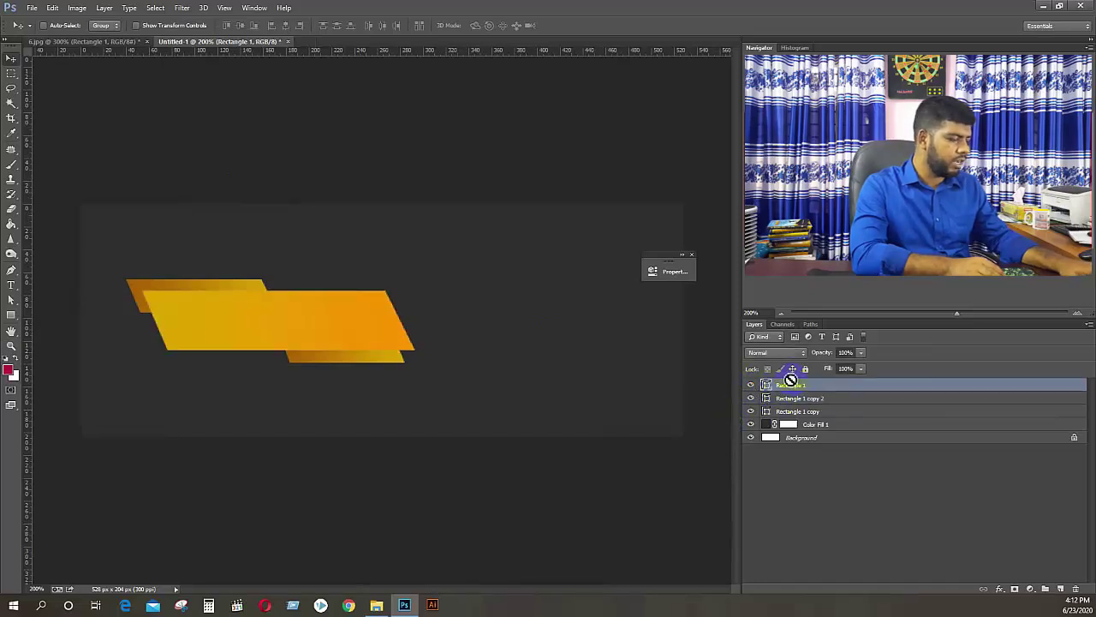
left_click_drag(791, 379, 790, 384)
Replace the new copy's gradient fill with the solid crimson of the SALE shape
left_click(11, 315)
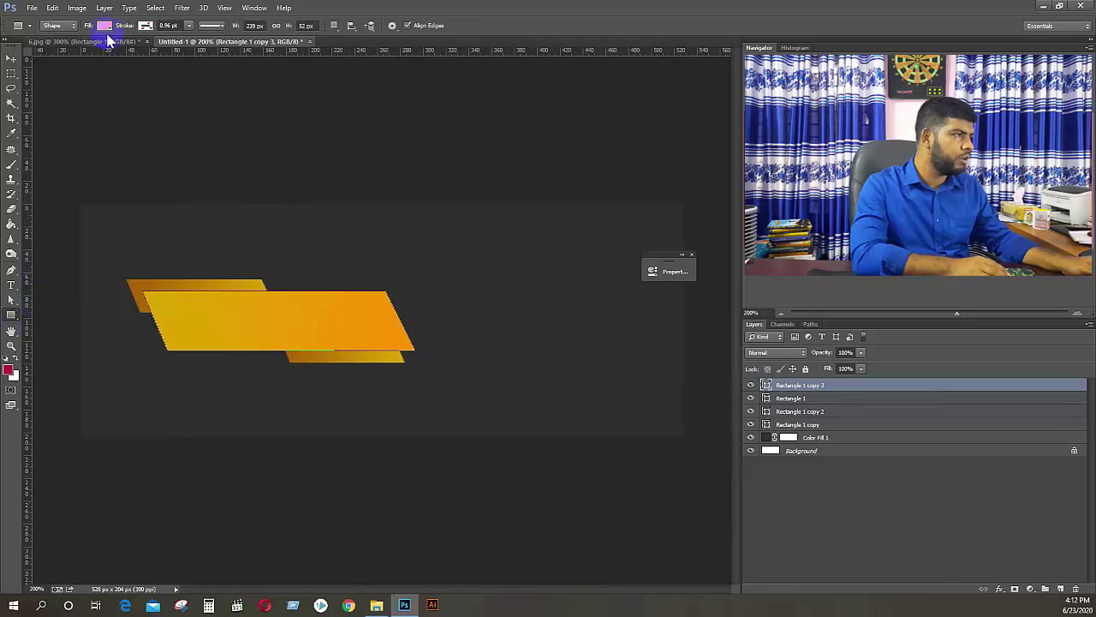
left_click(104, 26)
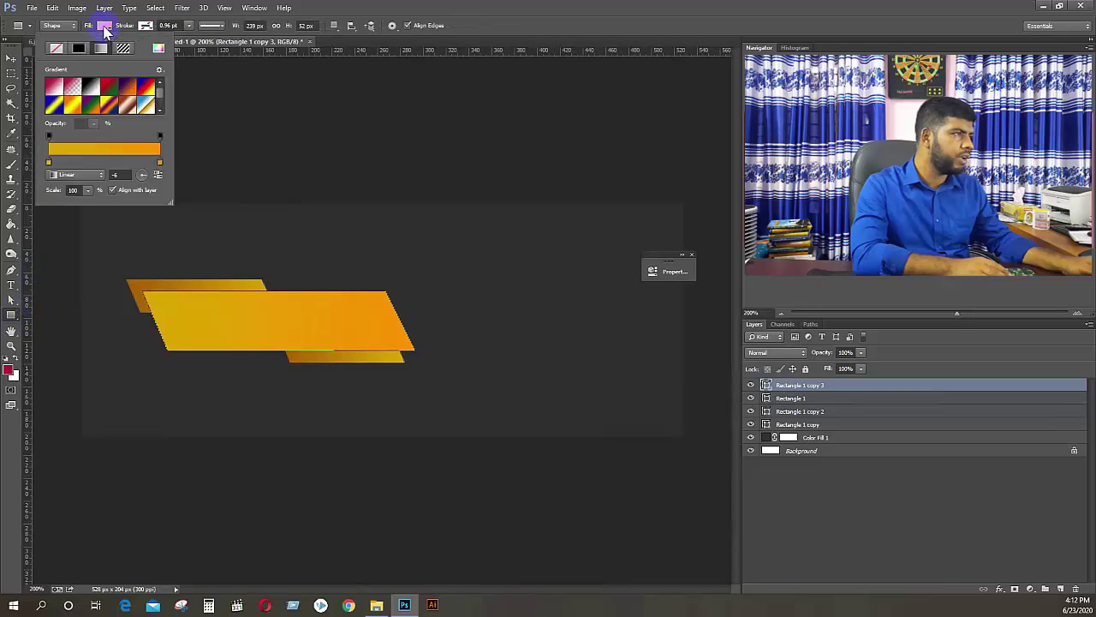
left_click(58, 49)
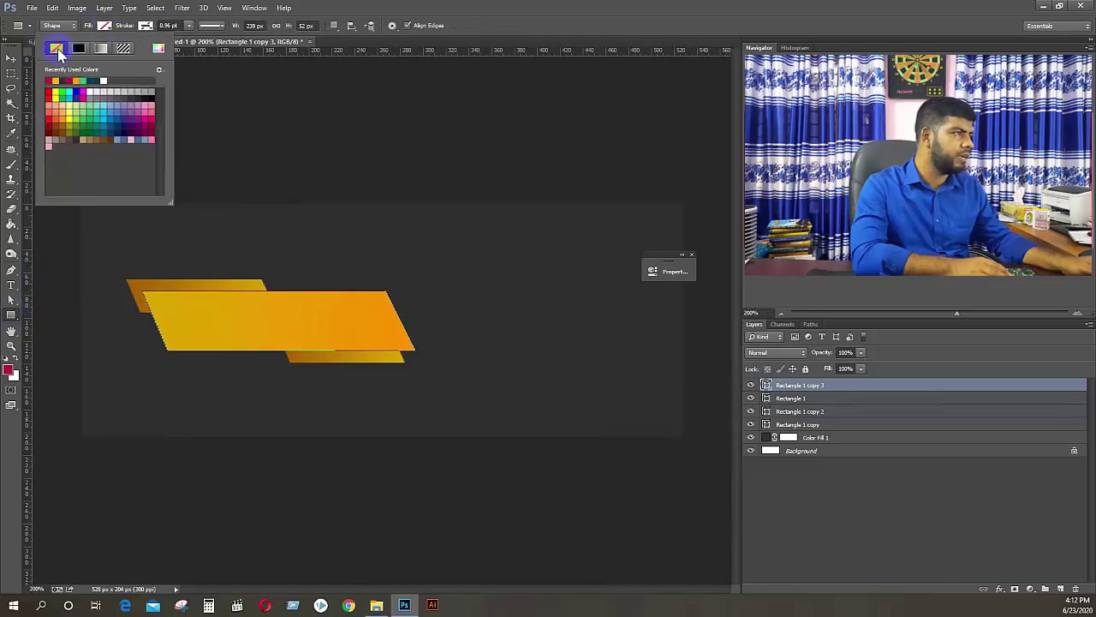
left_click(160, 48)
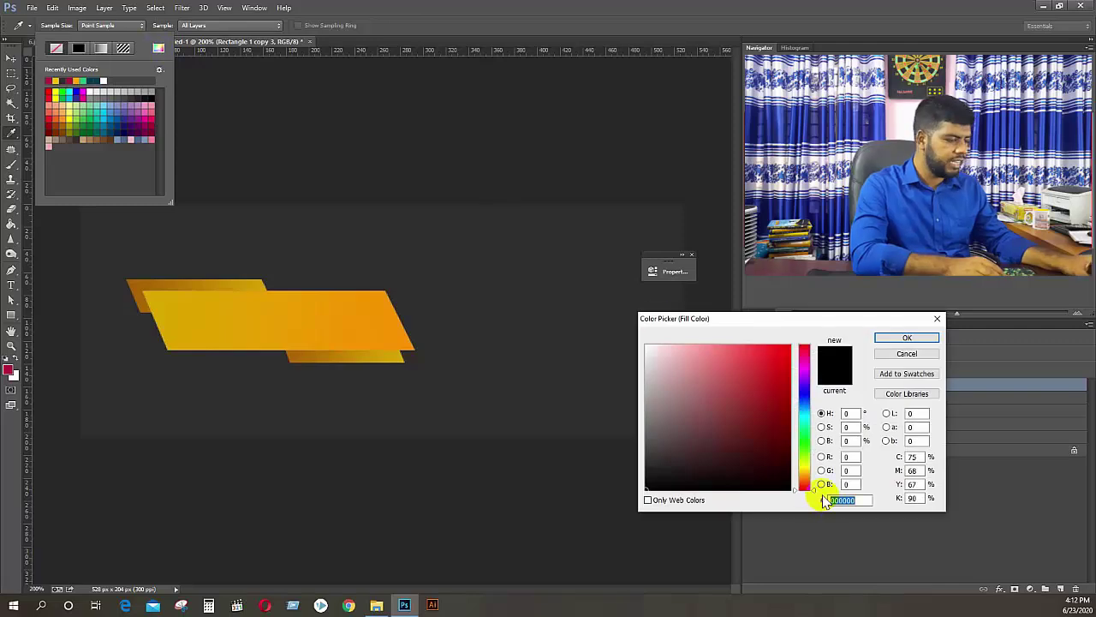
type("b5004a")
left_click(907, 337)
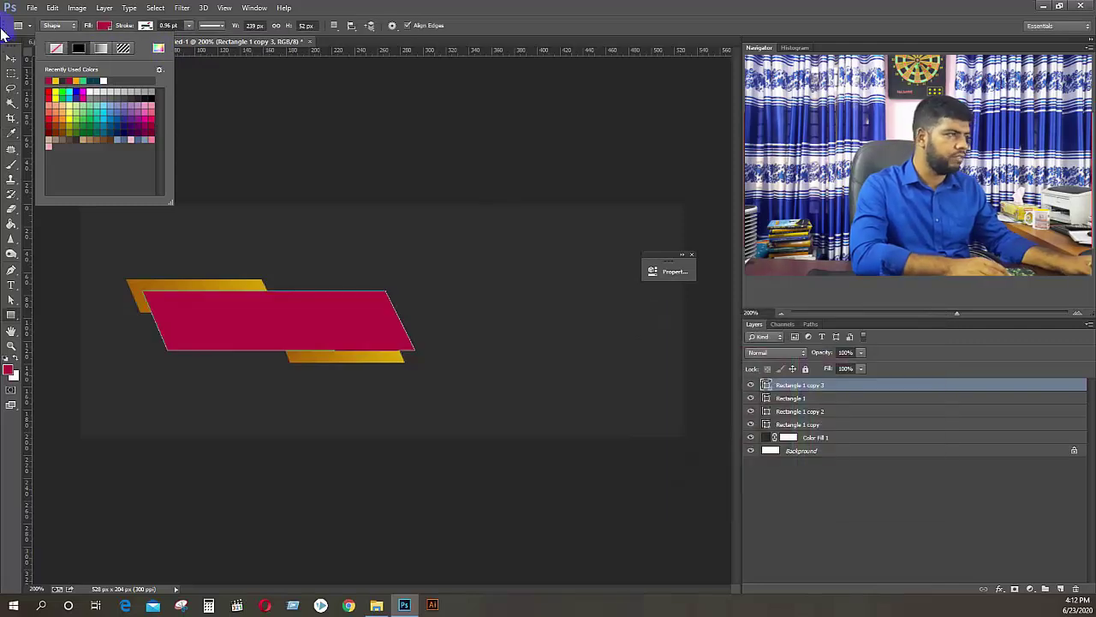
left_click(11, 59)
Scale the crimson parallelogram to about 59% and place it over the large parallelogram's lower middle edge, following 6.jpg
left_click(117, 42)
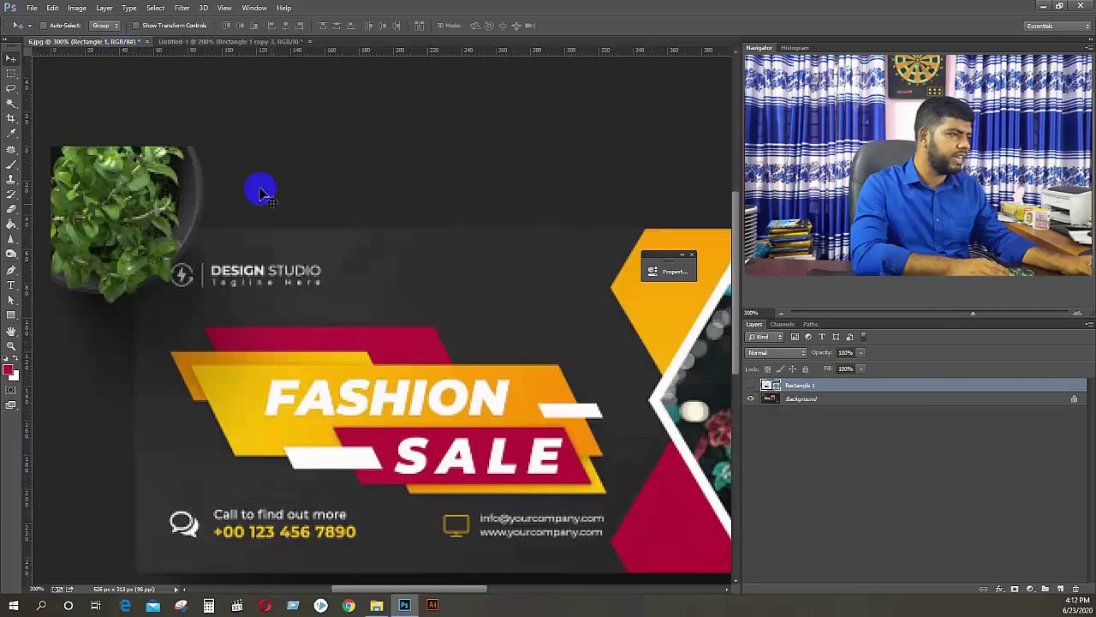
left_click(201, 43)
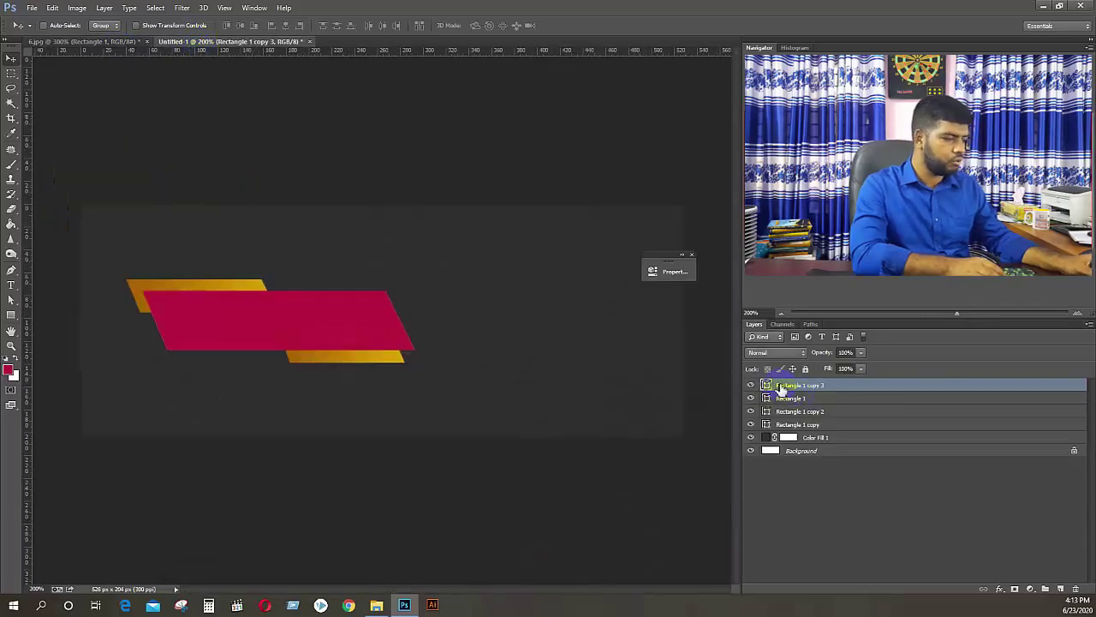
key("ctrl+t")
left_click_drag(414, 351, 345, 343)
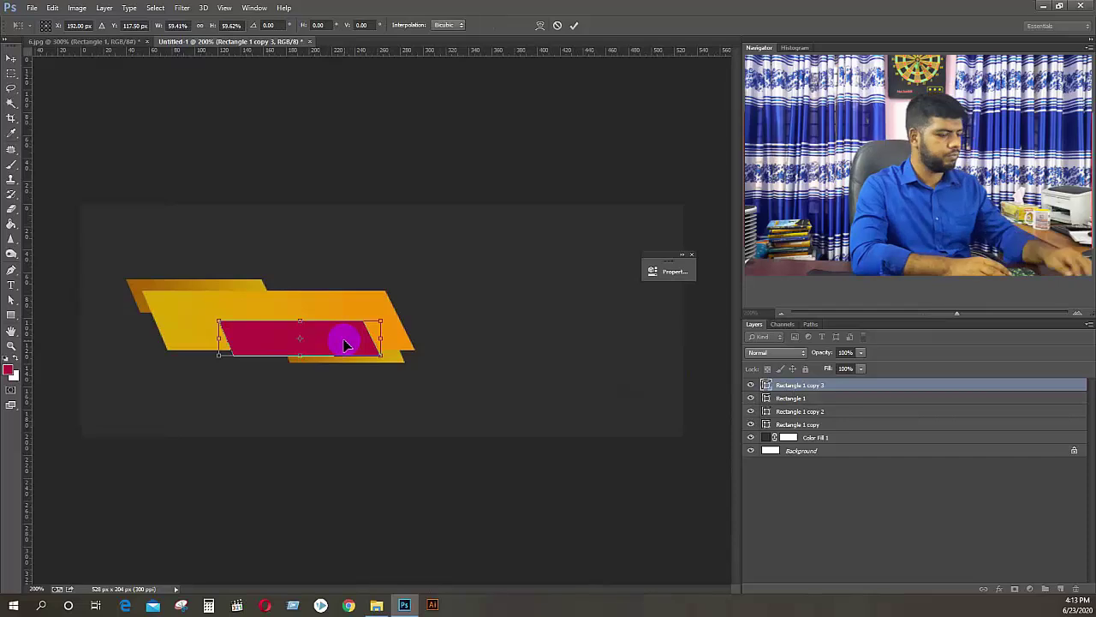
key("Return")
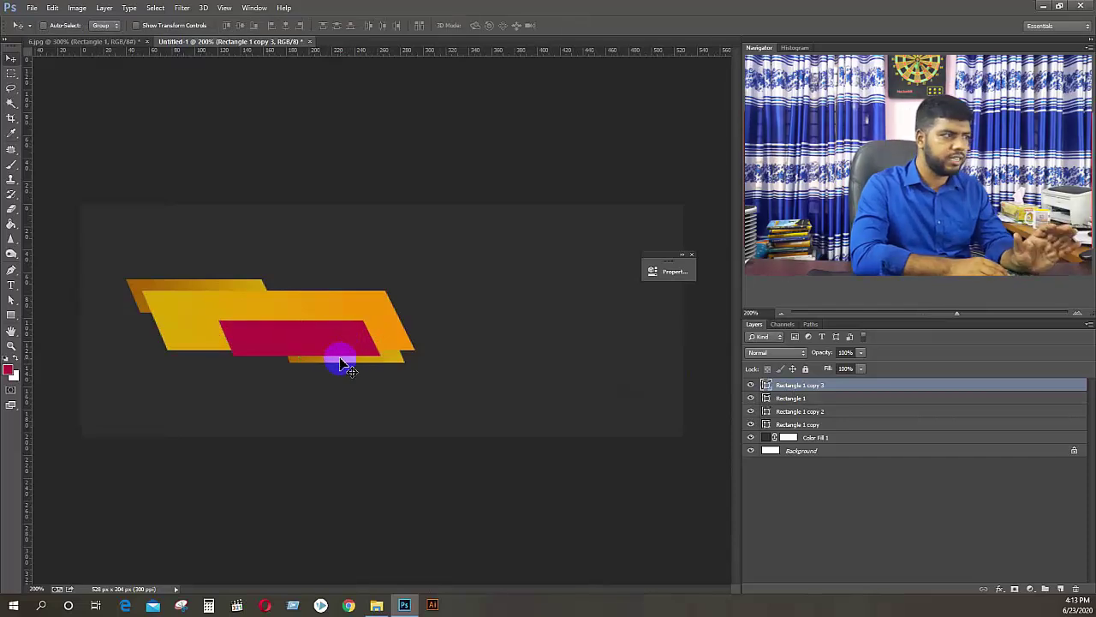
Duplicate the crimson parallelogram, move the duplicate directly above Color Fill 1, and place it above the upper-left gold shape
left_click(110, 43)
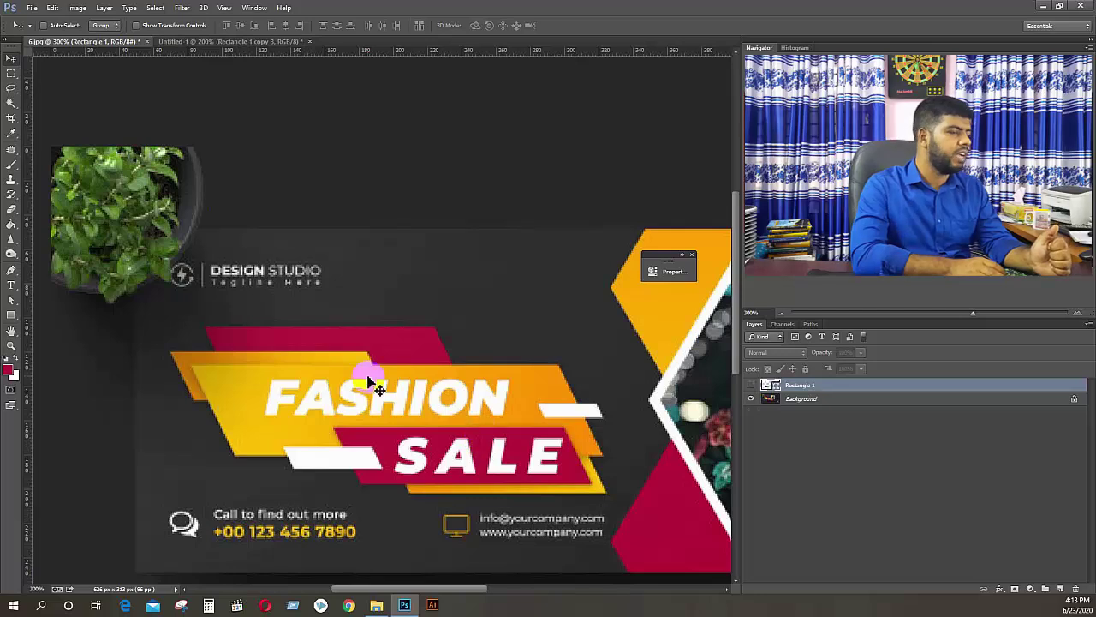
left_click(183, 42)
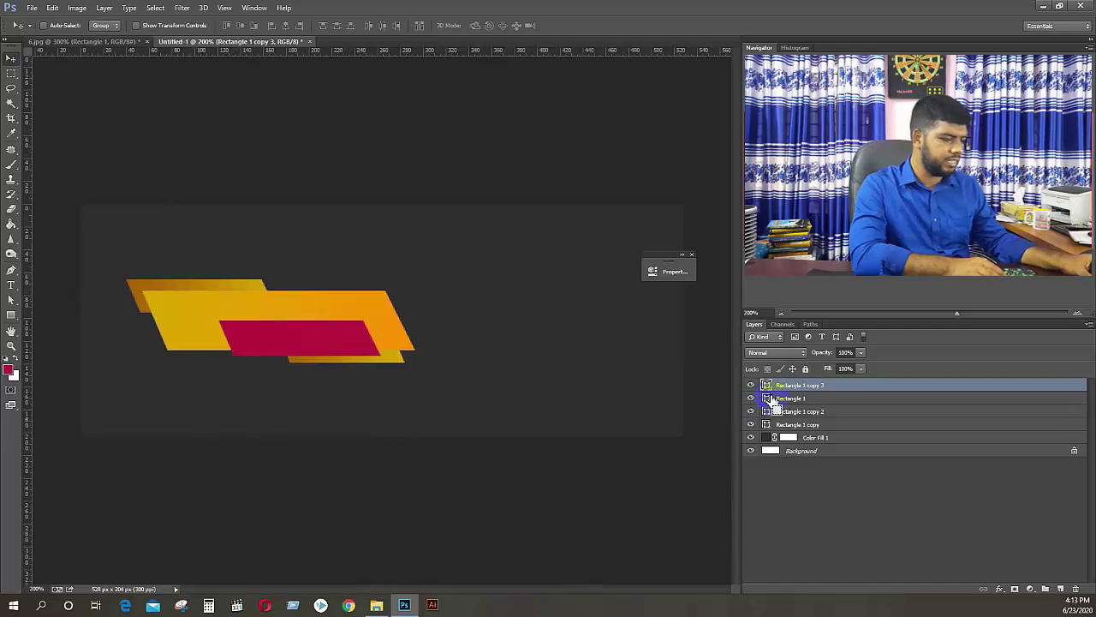
key("ctrl+j")
left_click_drag(789, 387, 796, 438)
left_click_drag(322, 338, 249, 267)
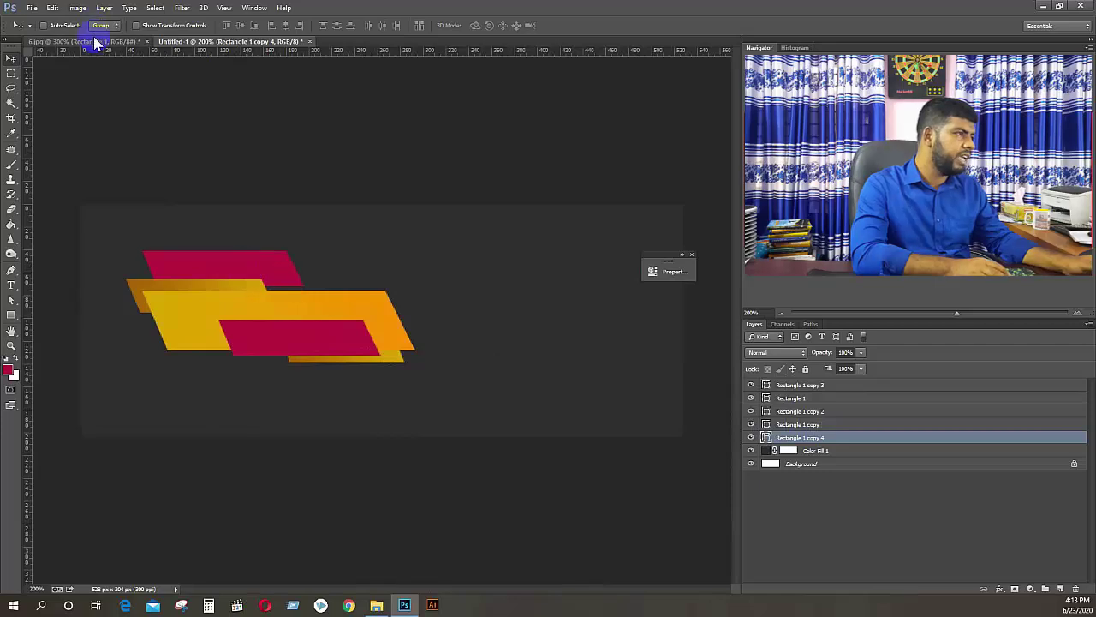
Enlarge the upper crimson parallelogram to about 123% and place it behind the upper-left gold shape, comparing it with 6.jpg
left_click(96, 42)
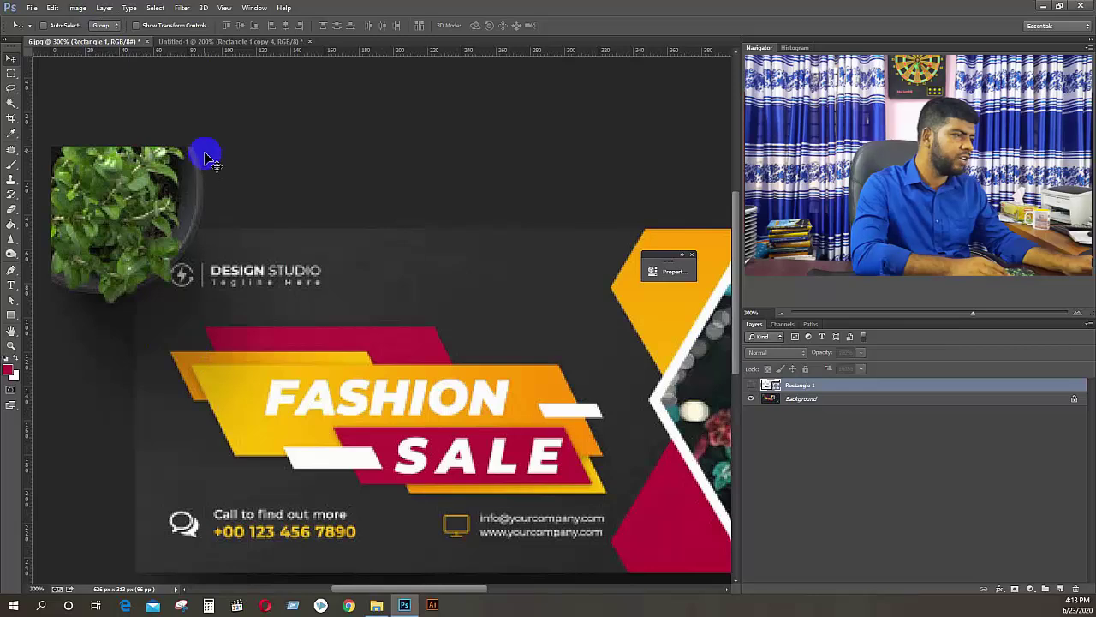
left_click(201, 41)
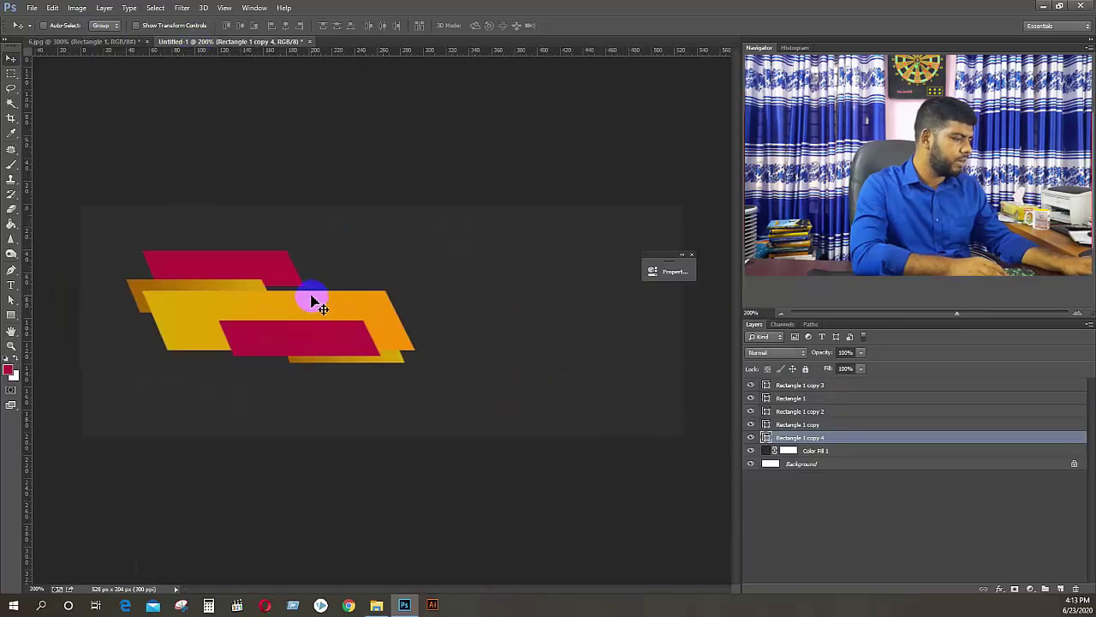
key("ctrl+t")
mouse_move(302, 284)
left_mouse_down()
mouse_move(326, 294)
mouse_move(296, 285)
left_mouse_up()
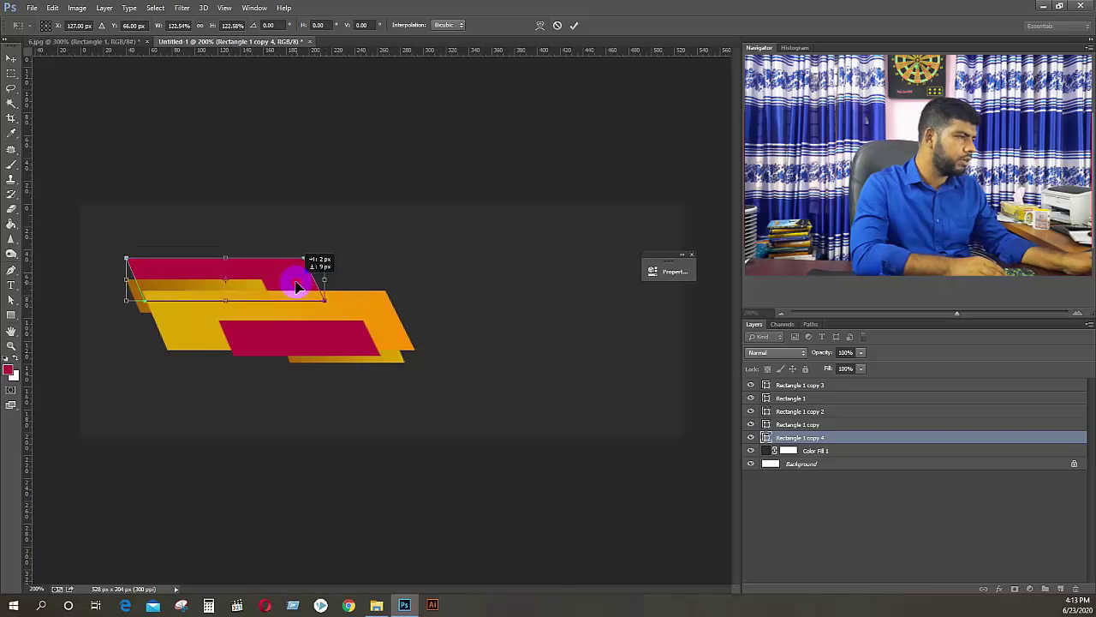
key("Return")
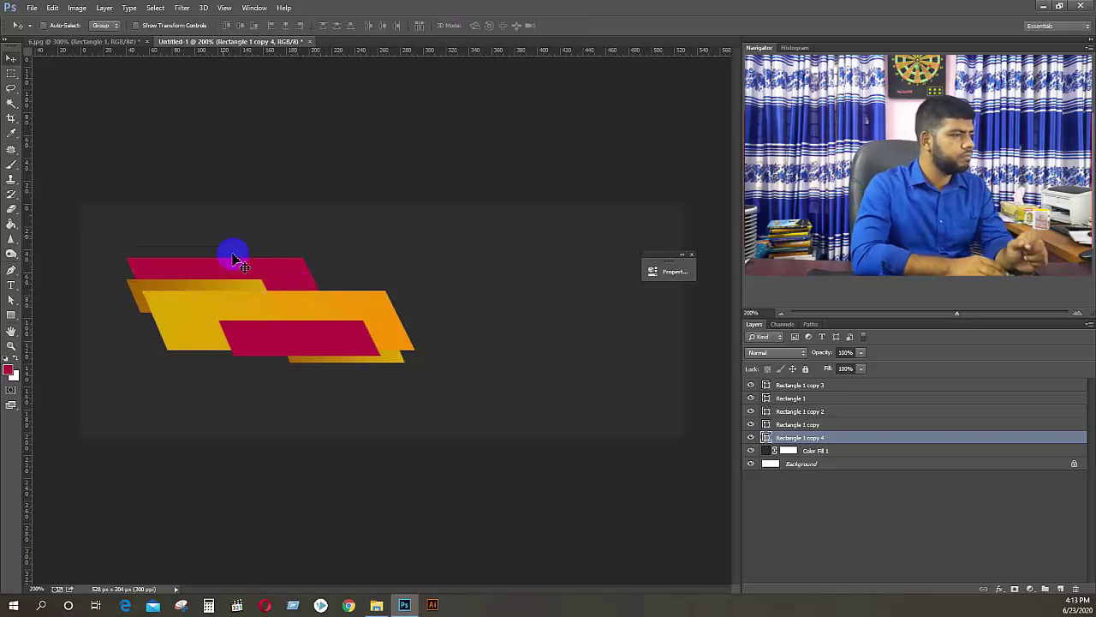
left_click(86, 41)
left_click(349, 445)
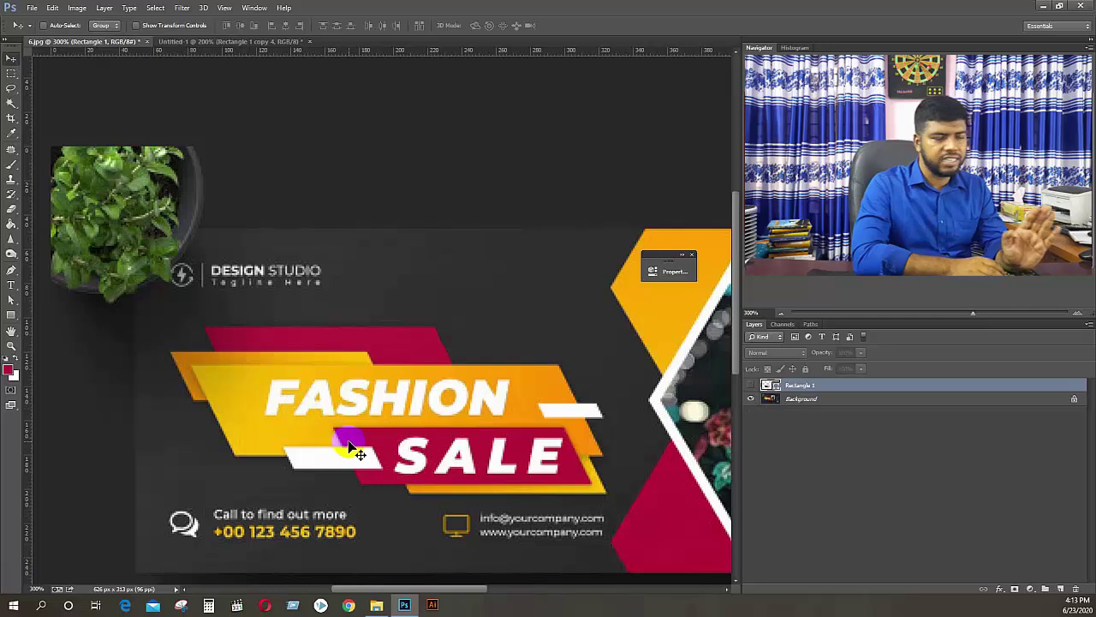
left_click(196, 43)
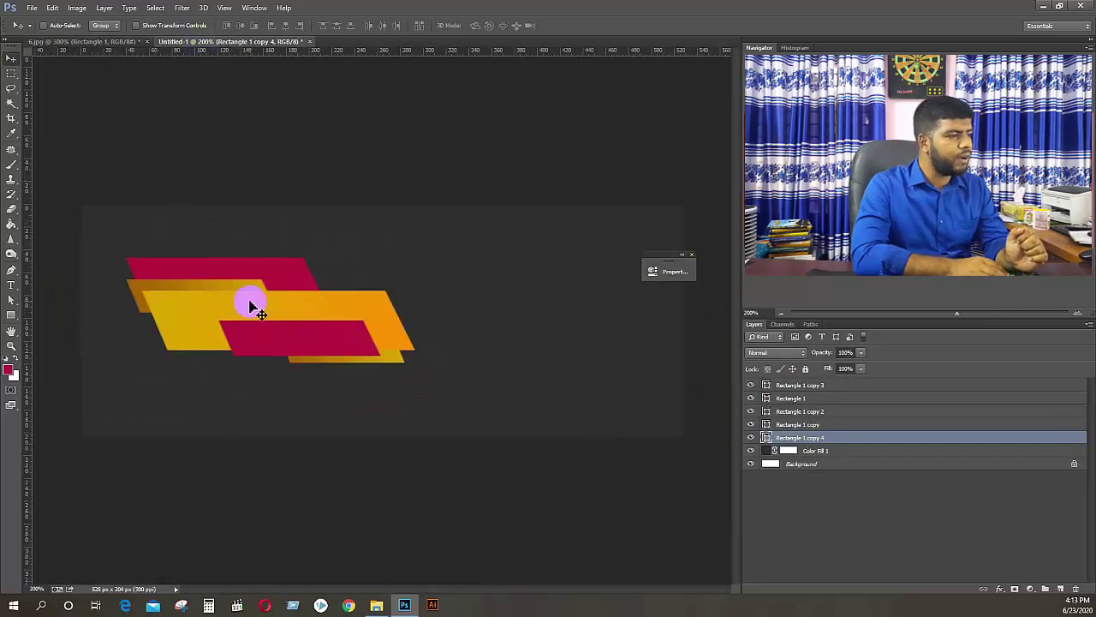
Add the text "Fashion" above the title shapes in 6.jpg
left_click(97, 43)
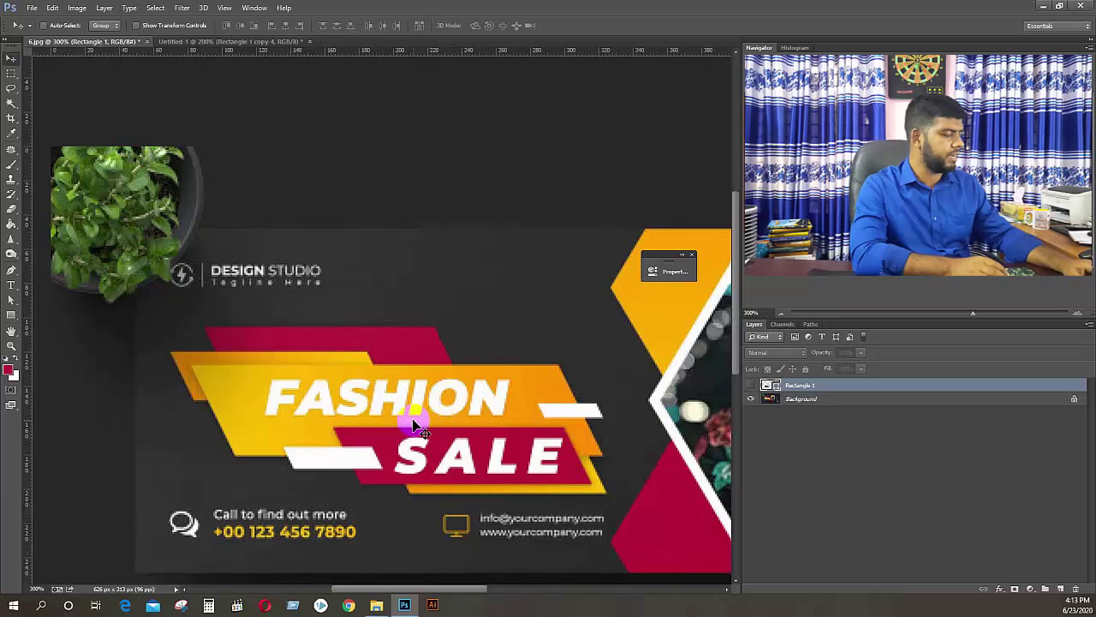
key("t")
left_click(407, 264)
type("F")
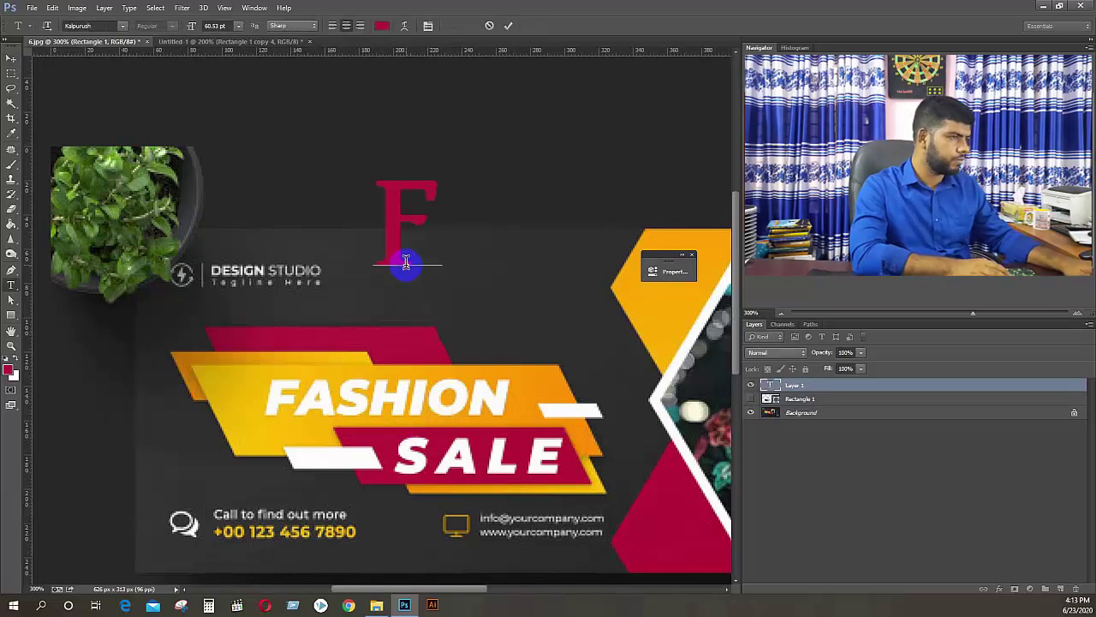
type("a")
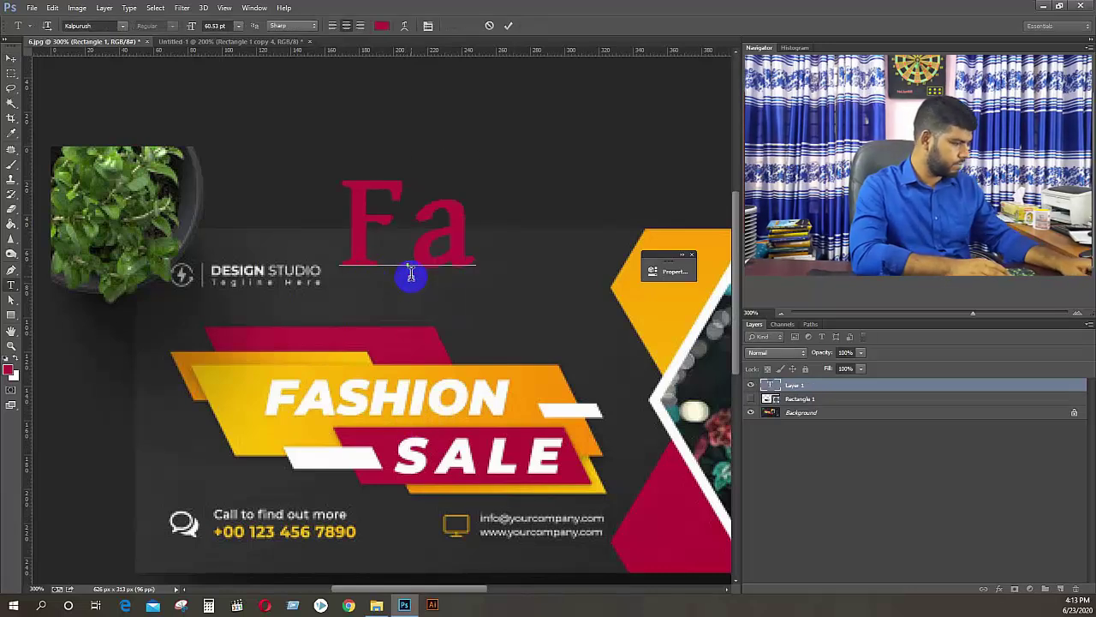
type("sh")
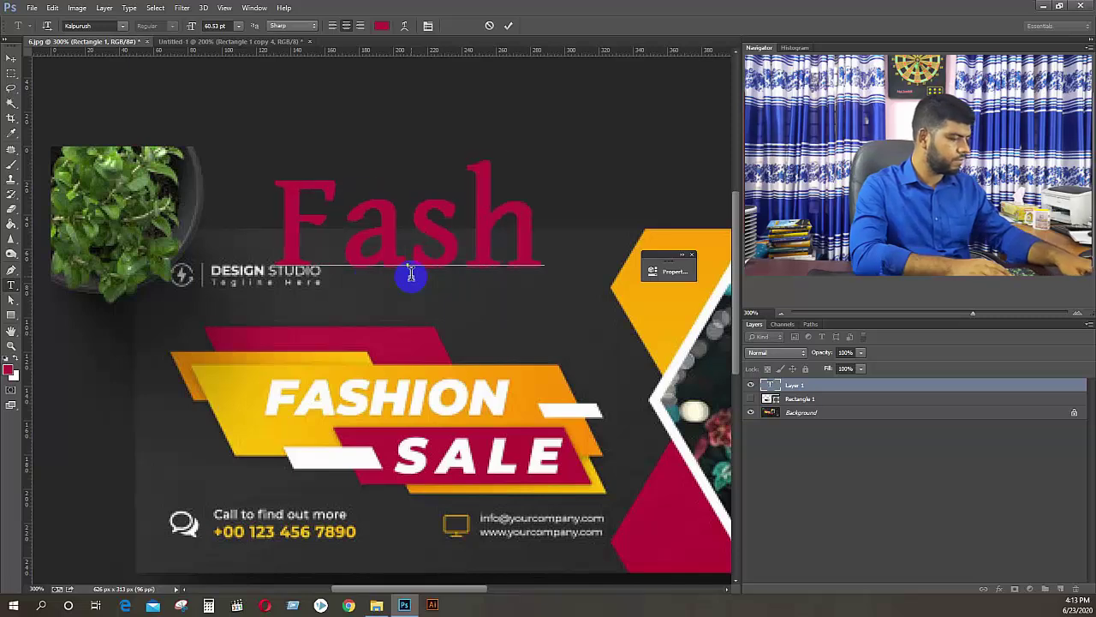
type("ion")
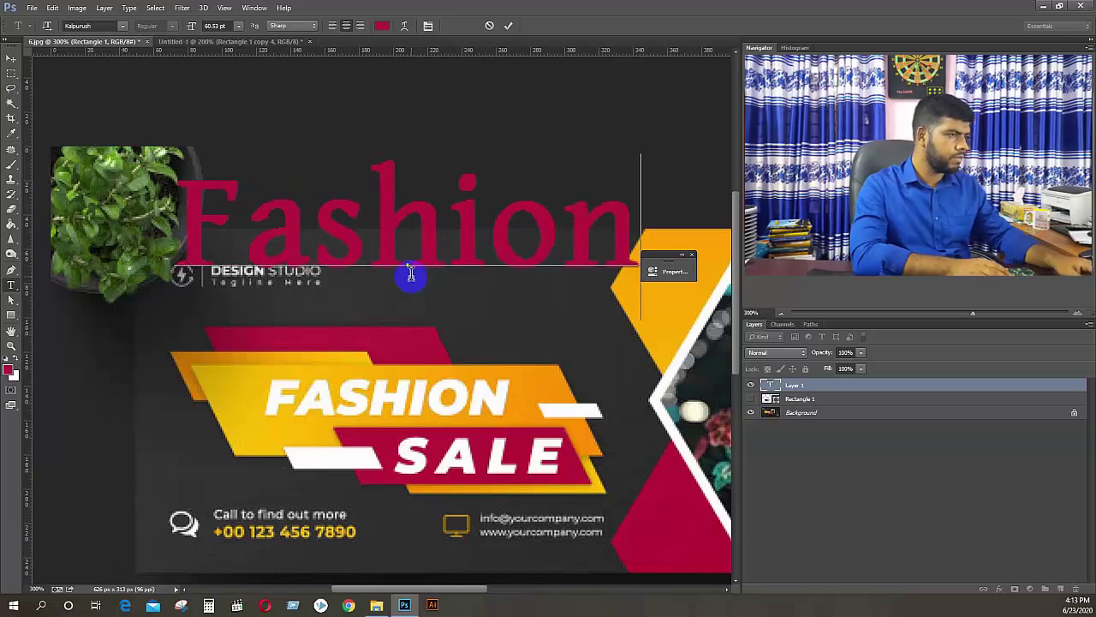
Set the whole Fashion text to the Roboto font in the Black style
key("ctrl")
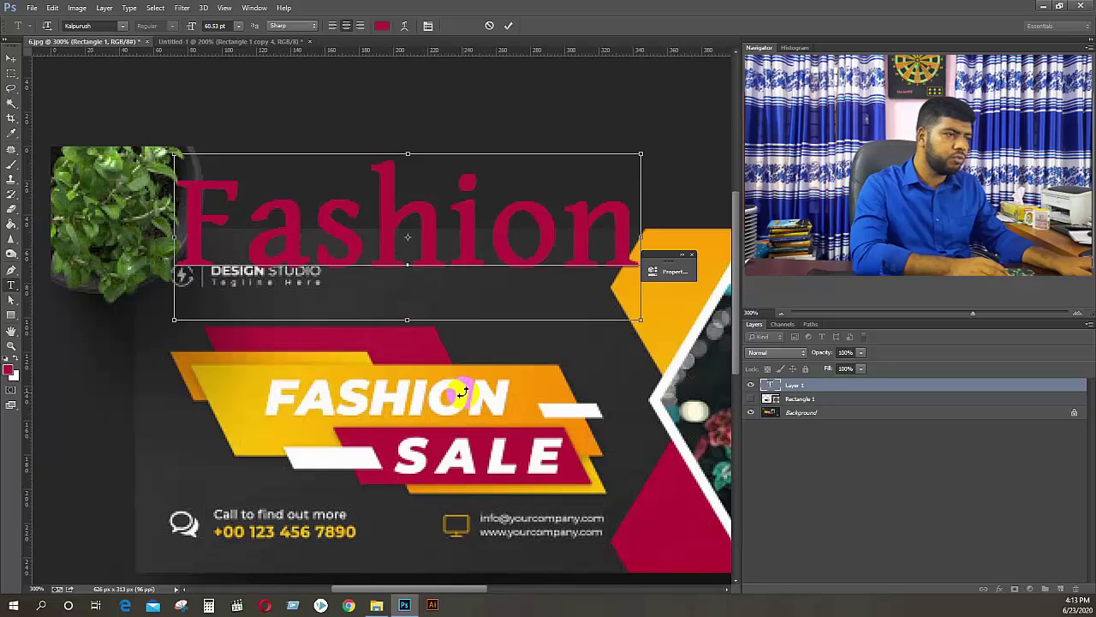
key("ctrl+a")
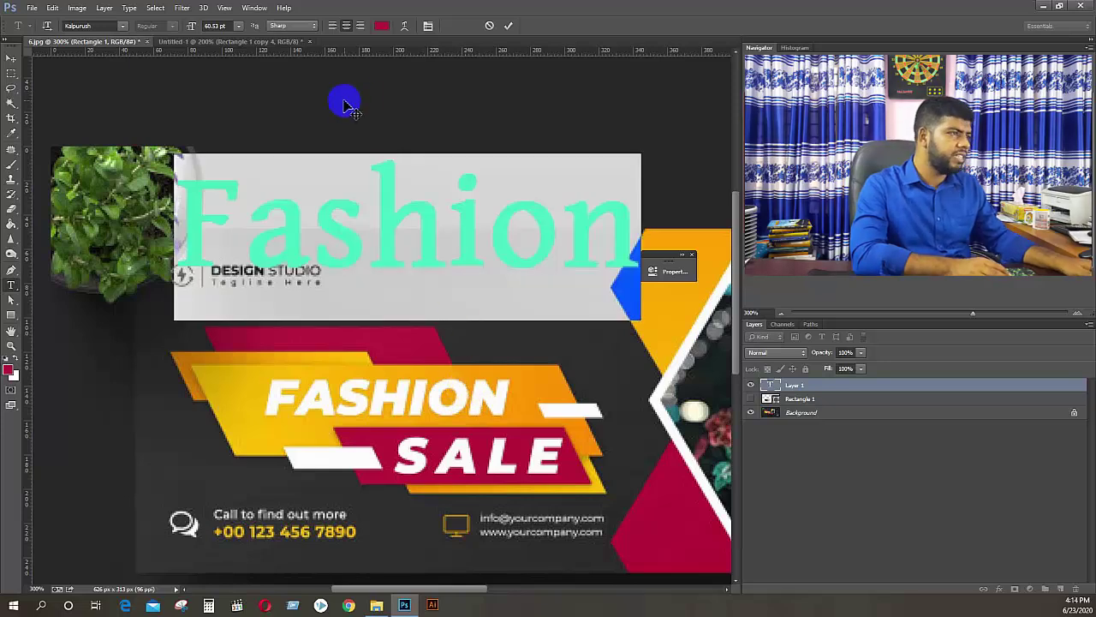
key("ctrl+t")
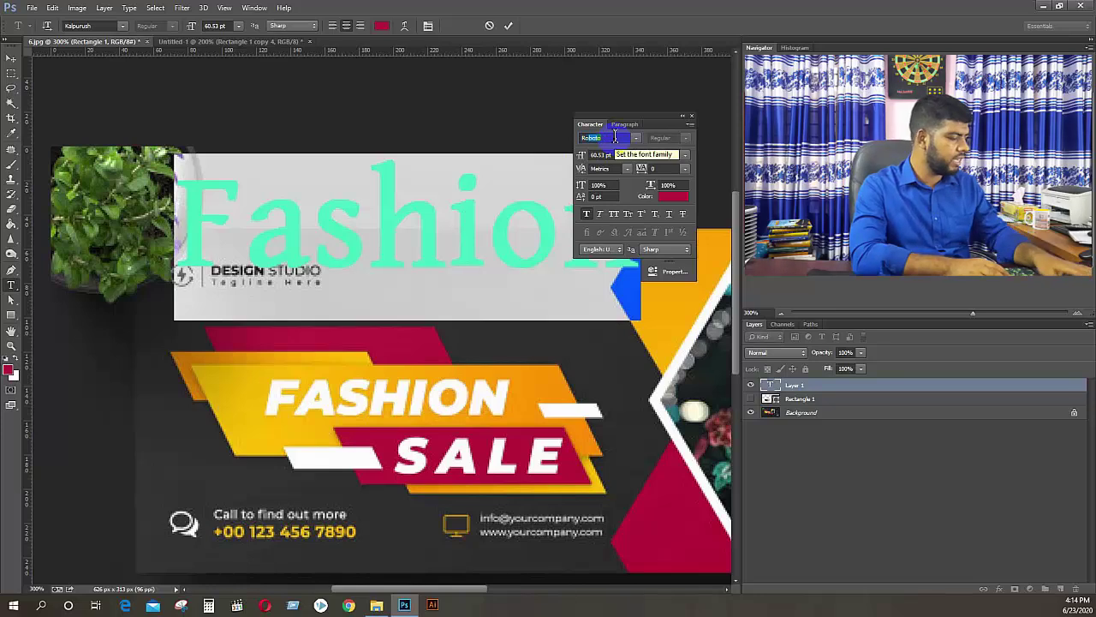
key("Return")
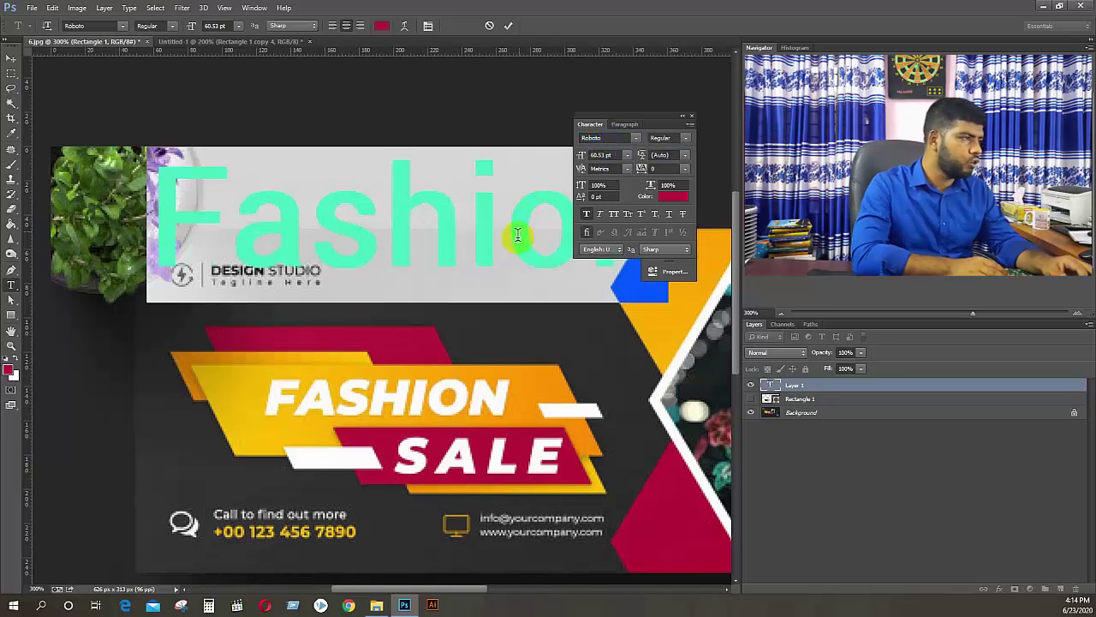
left_click(685, 139)
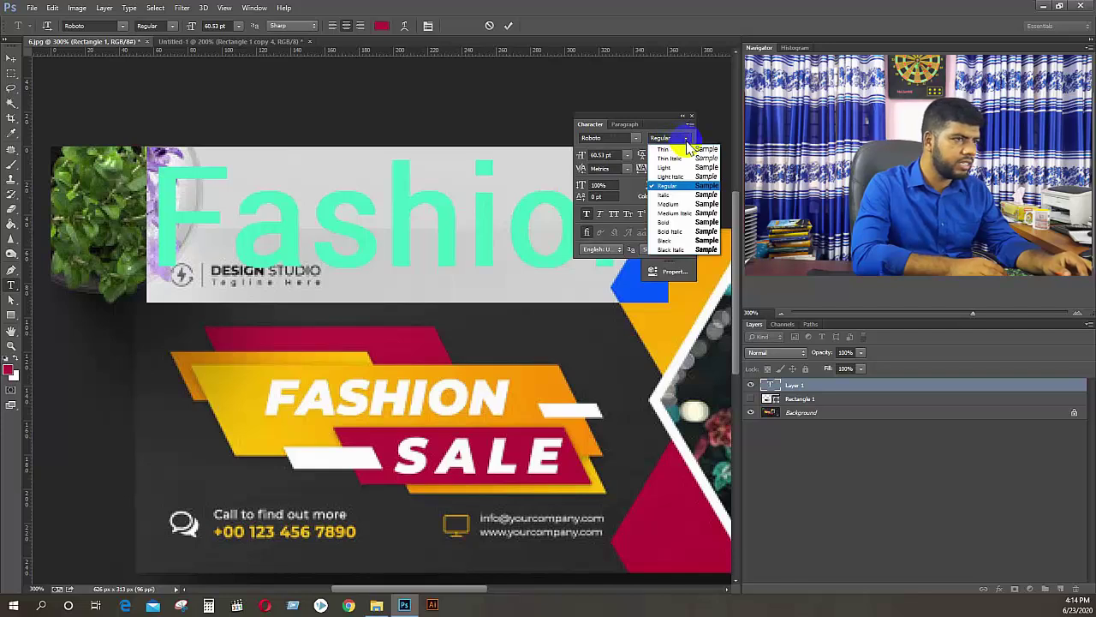
left_click(699, 241)
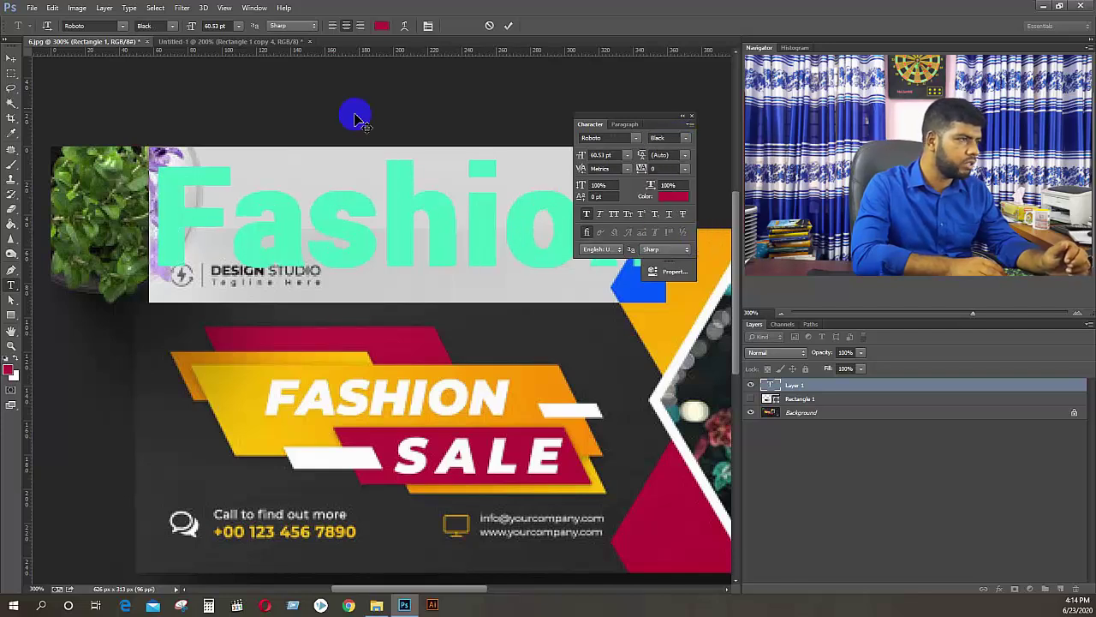
left_click(11, 57)
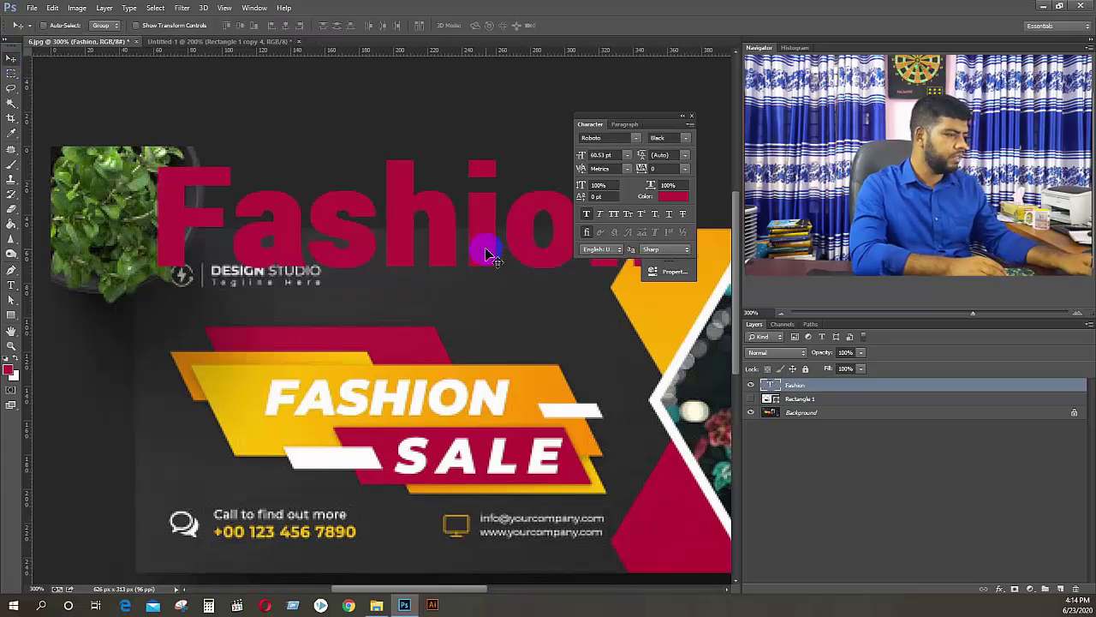
Scale the Fashion text to about 47% over the reference FASHION lettering and set its style to Black Italic
key("ctrl+t")
left_click_drag(665, 299, 511, 431)
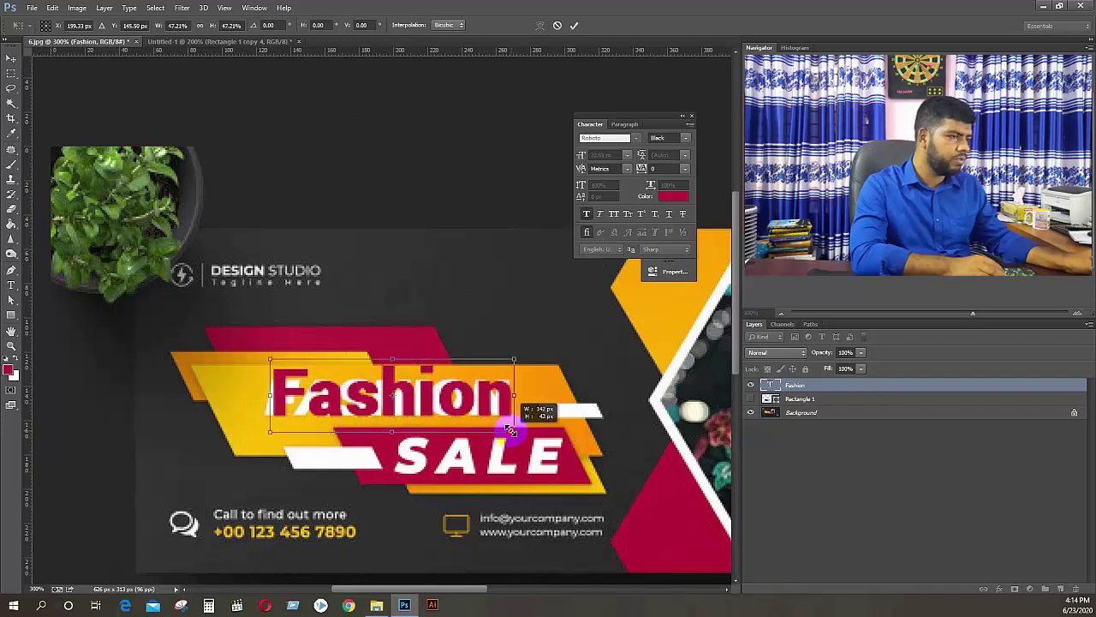
key("Return")
double_click(459, 391)
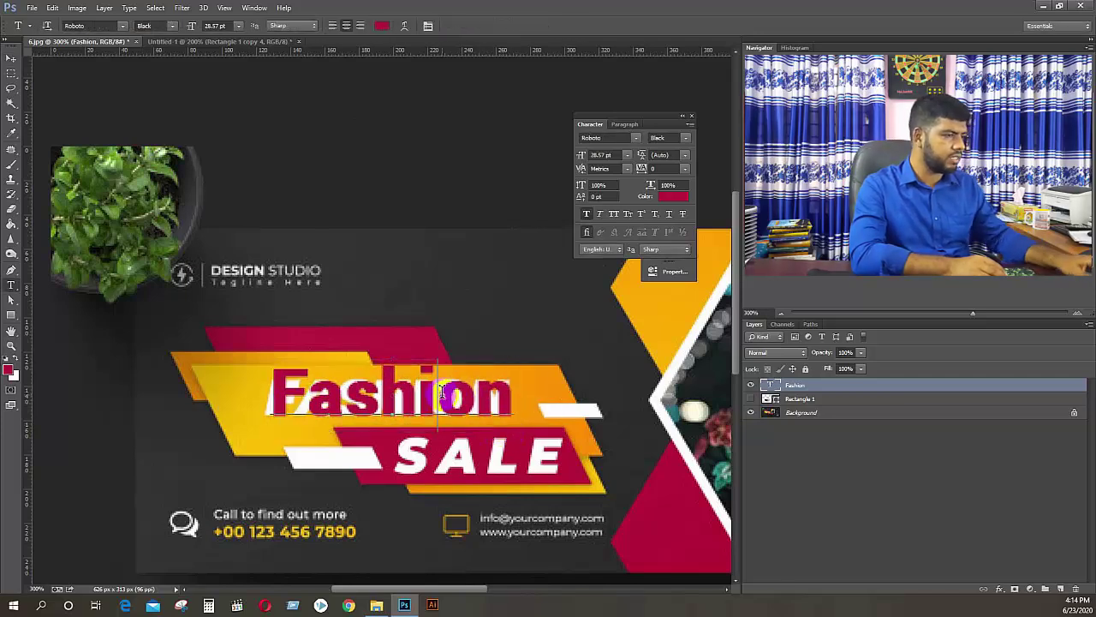
left_click(685, 139)
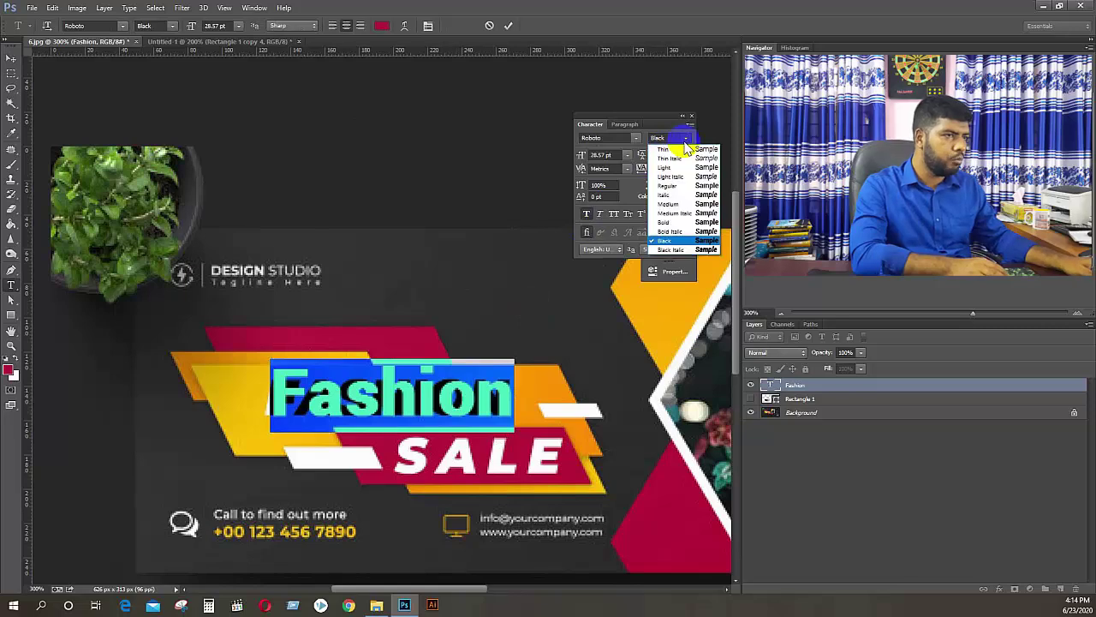
left_click(684, 250)
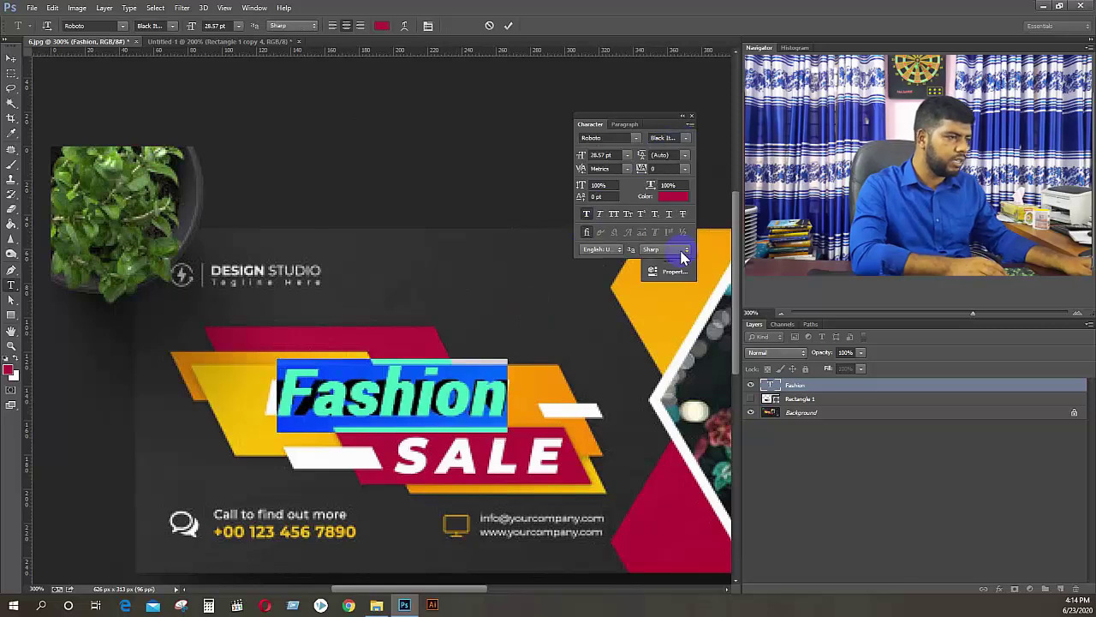
left_click(9, 59)
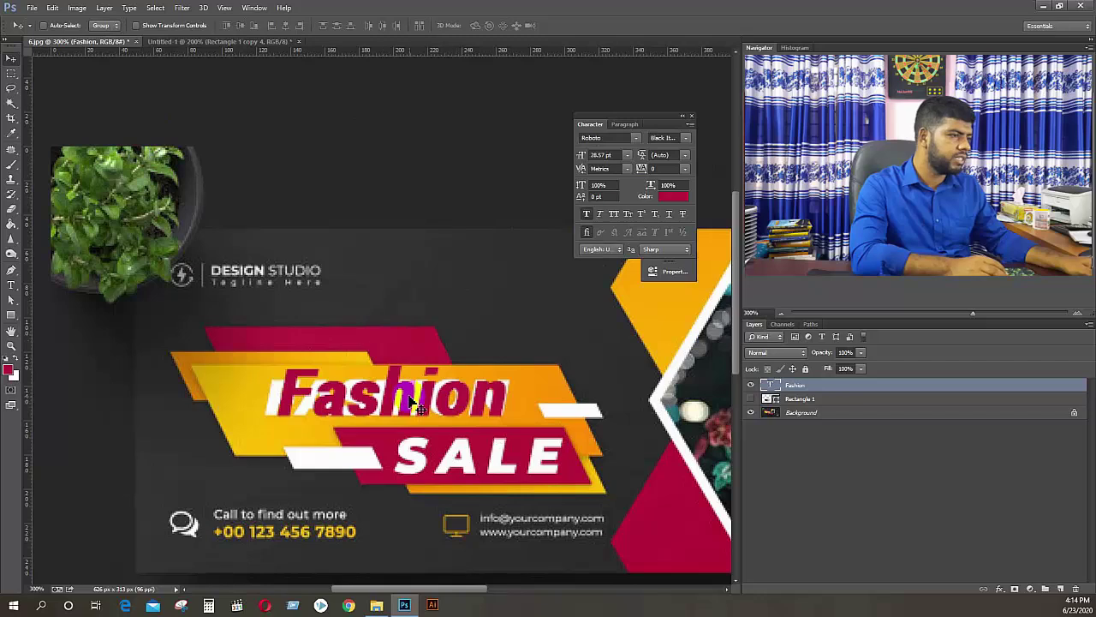
Copy the Fashion text into Untitled-1 over the large parallelogram and move its layer to the top of the stack
left_click(179, 41)
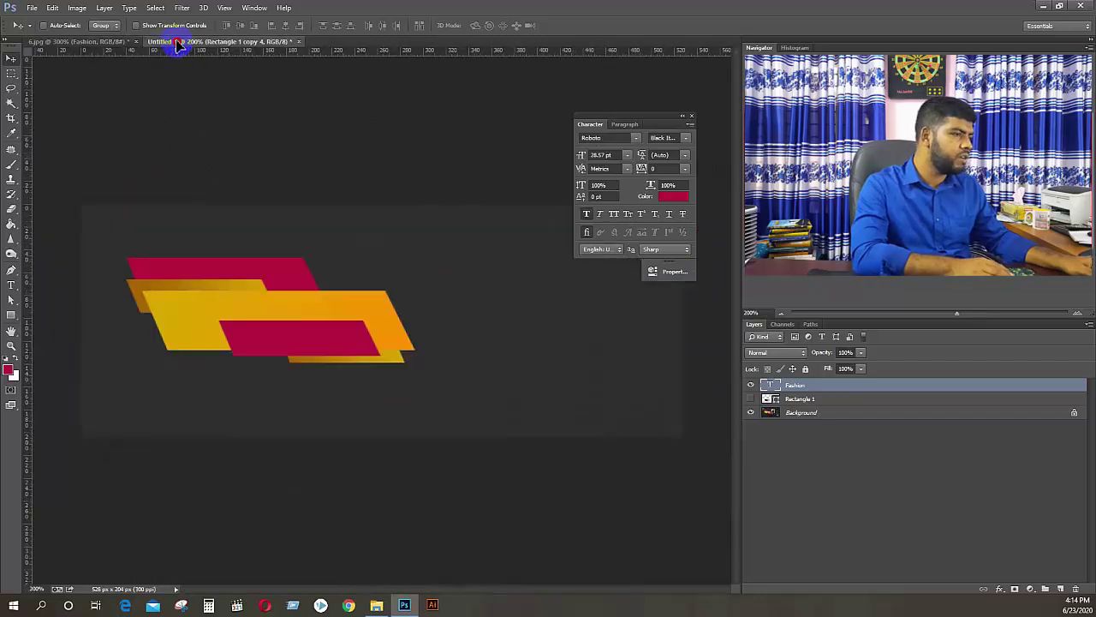
left_click_drag(281, 293, 280, 307)
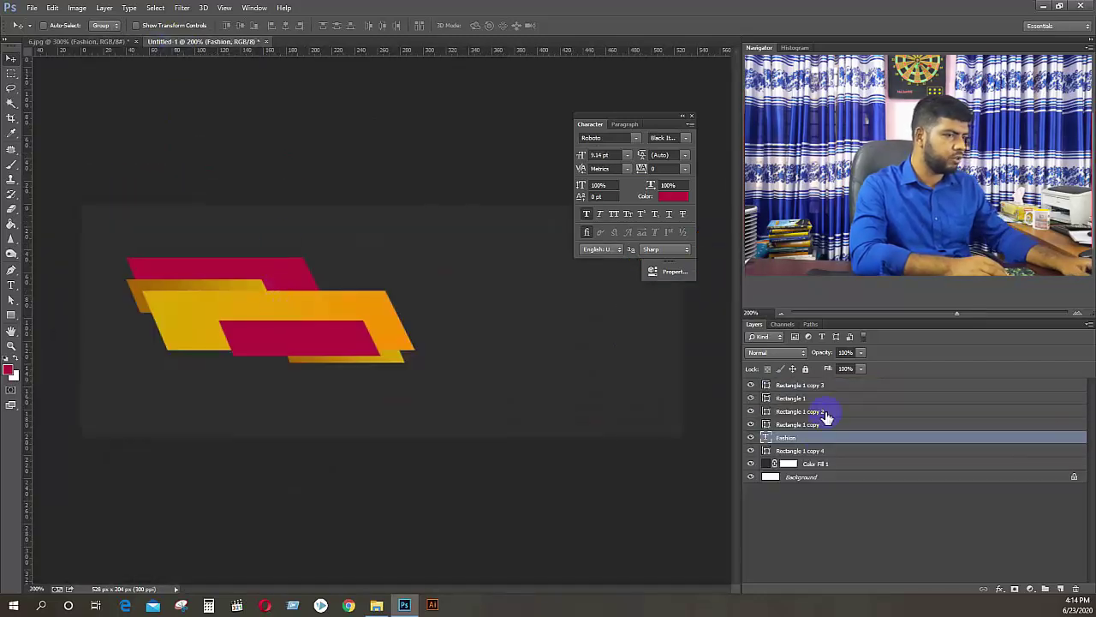
left_click_drag(805, 439, 812, 387)
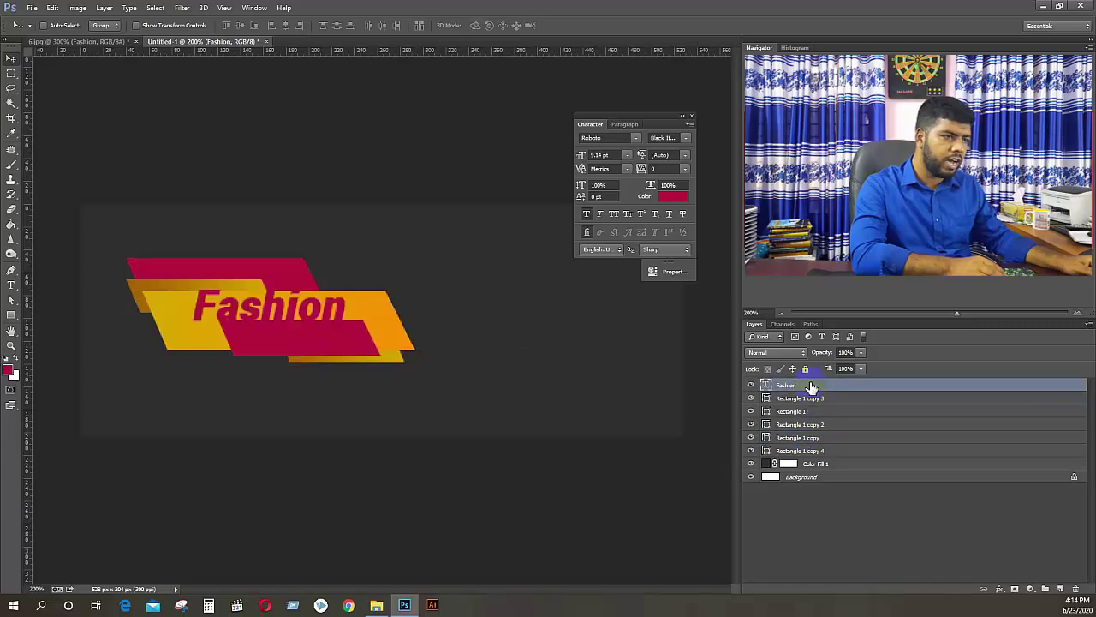
Change the color of the Fashion text in Untitled-1 to white
key("t")
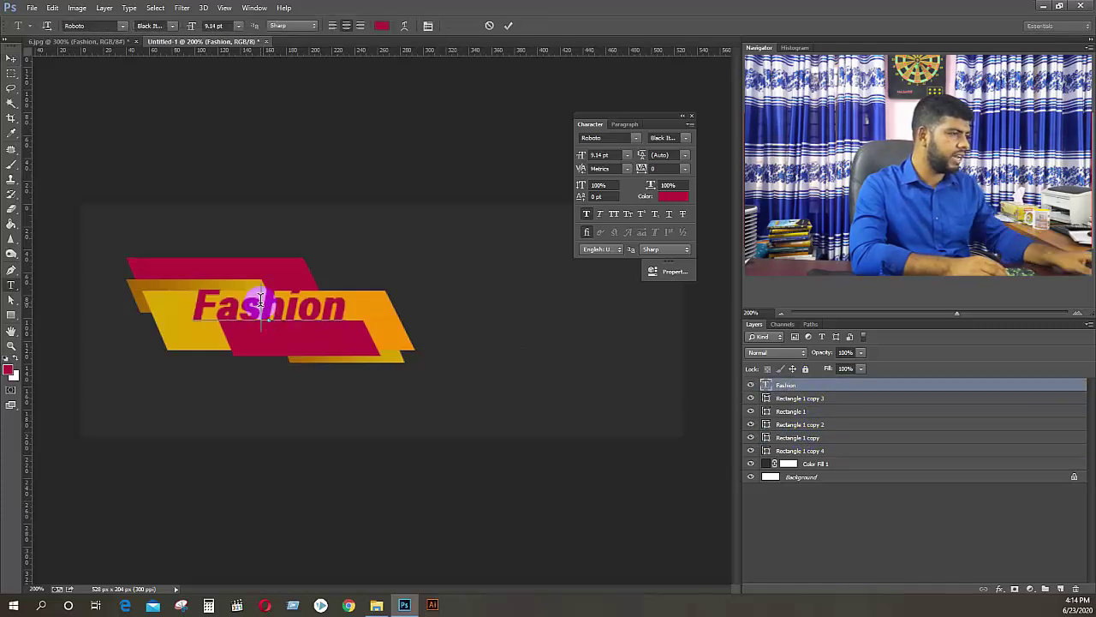
double_click(263, 307)
left_click(380, 26)
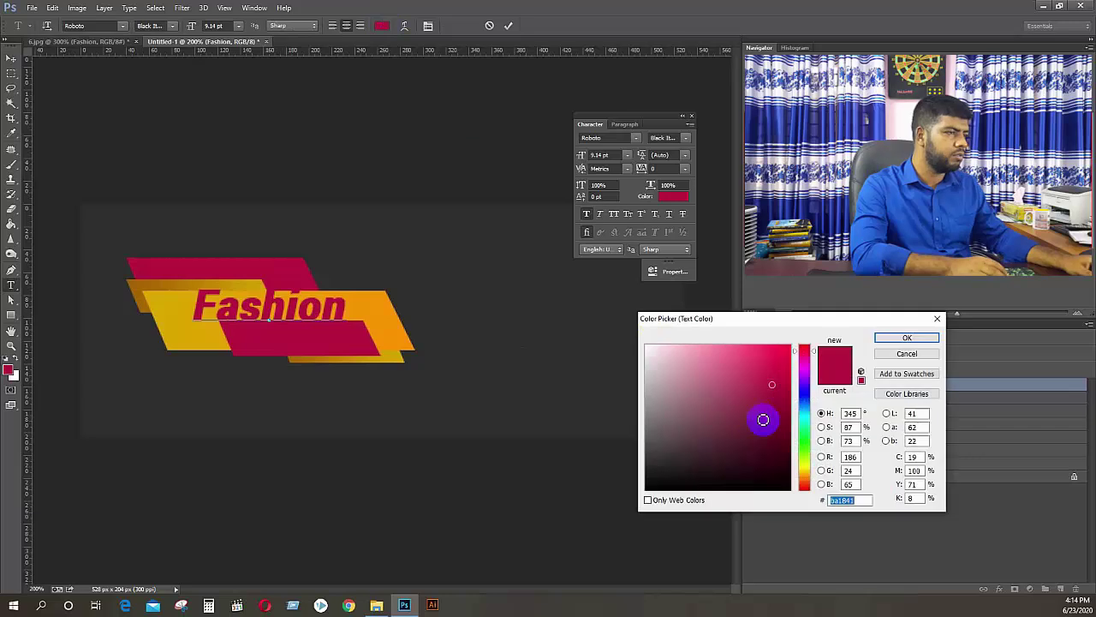
left_click_drag(763, 417, 597, 257)
left_click(907, 338)
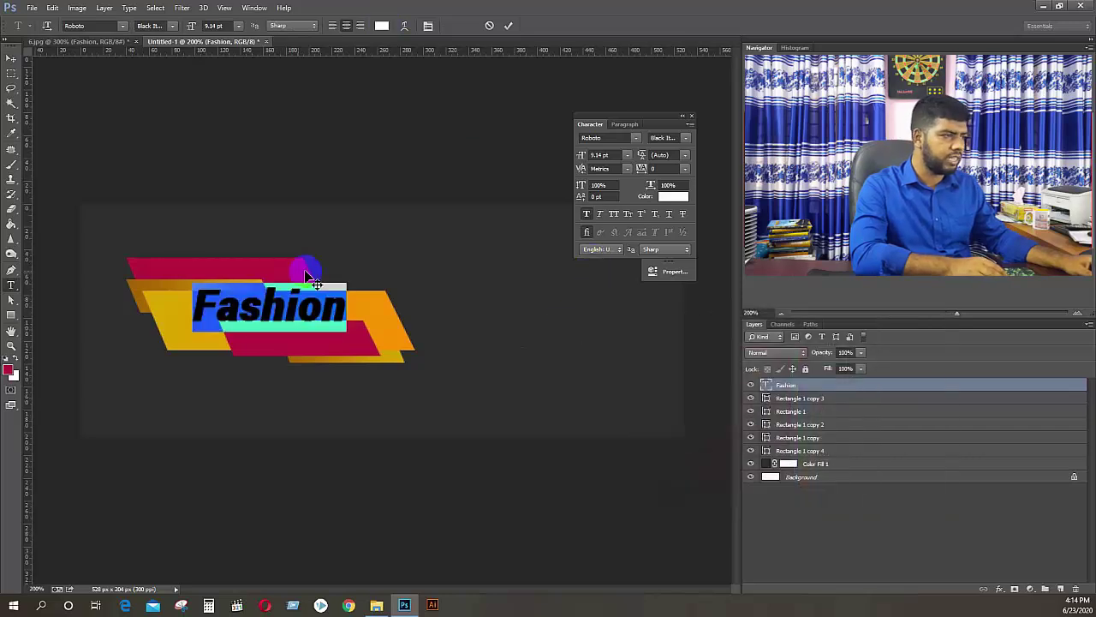
left_click(11, 58)
Shrink the white Fashion text to about 6.59 pt and nudge it into place just above the lower crimson parallelogram
key("ctrl+t")
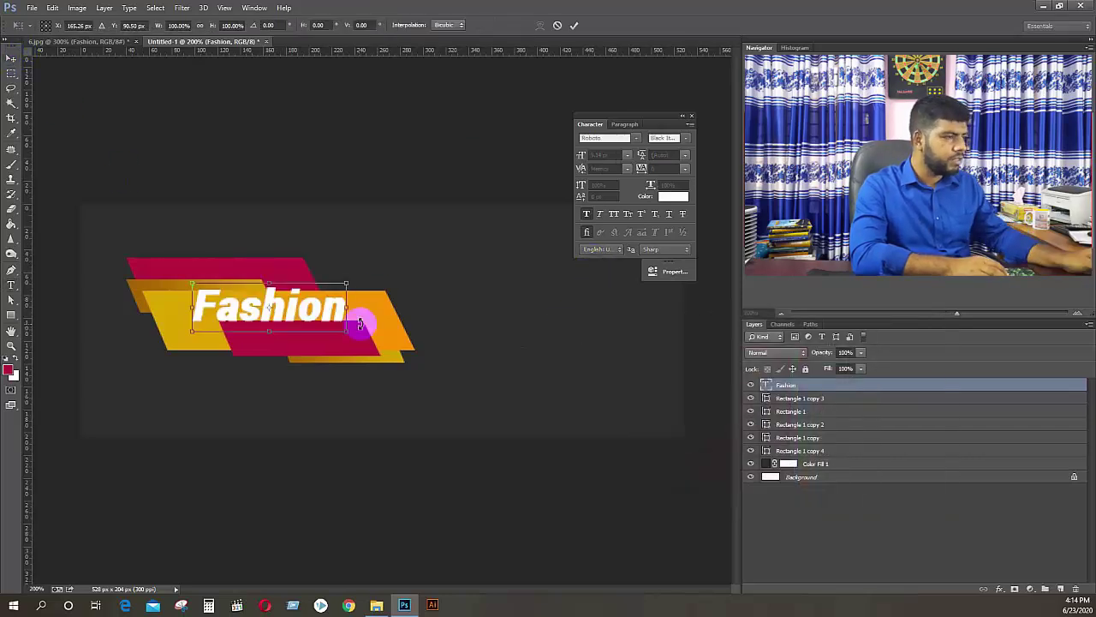
left_click_drag(348, 329, 323, 324)
key("Return")
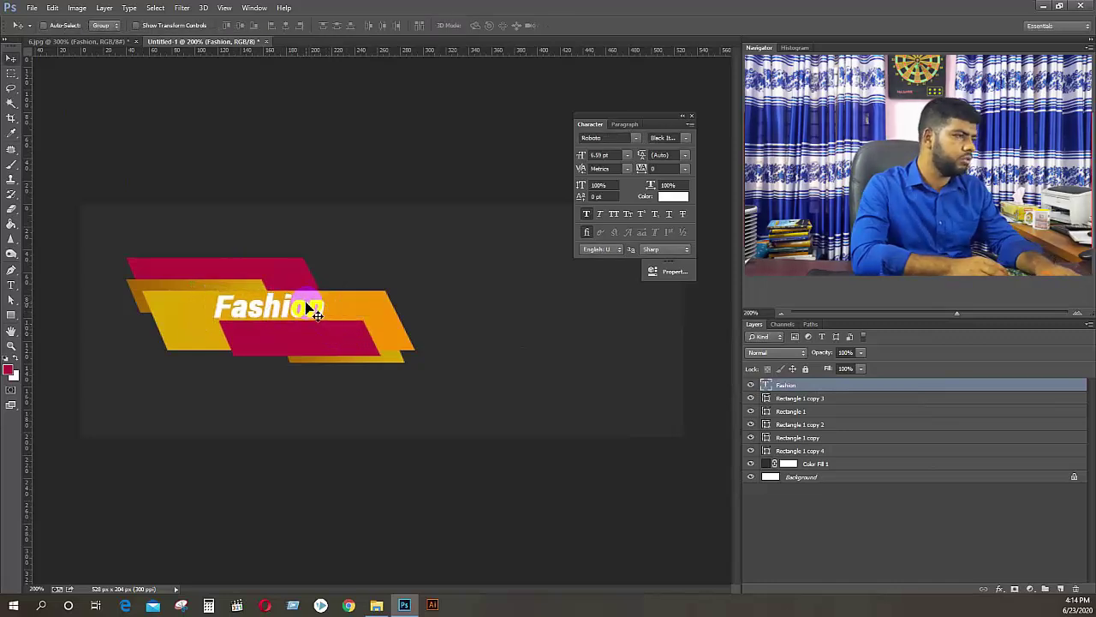
key("Right")
key("Right")
key("Right")
key("Right")
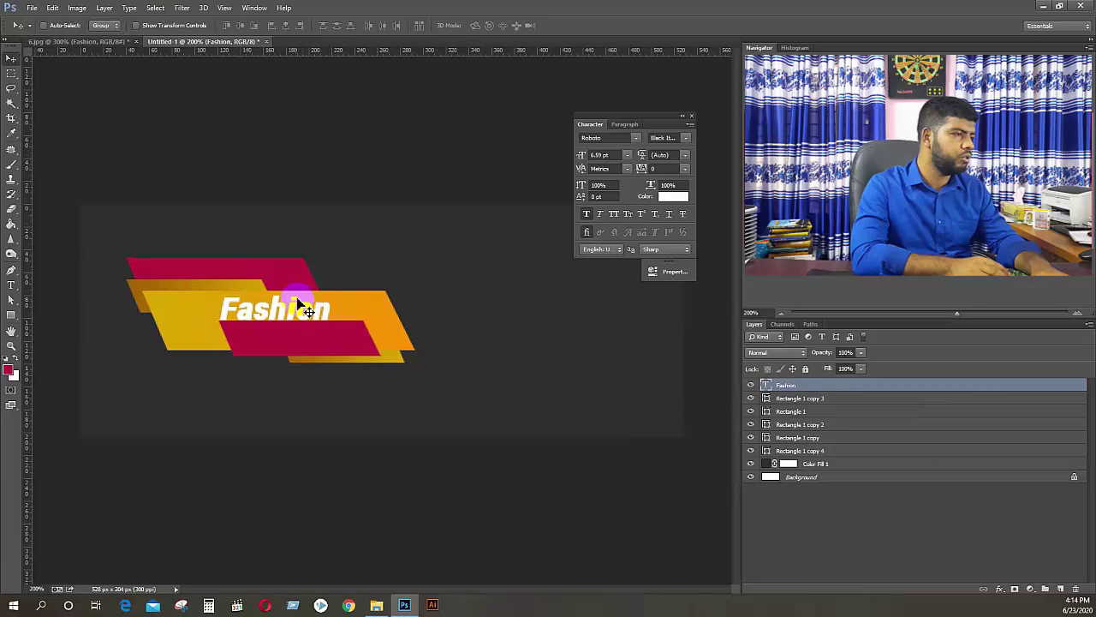
Move the crimson Fashion text in 6.jpg up, clear of the reference FASHION lettering, and select its characters
left_click(81, 41)
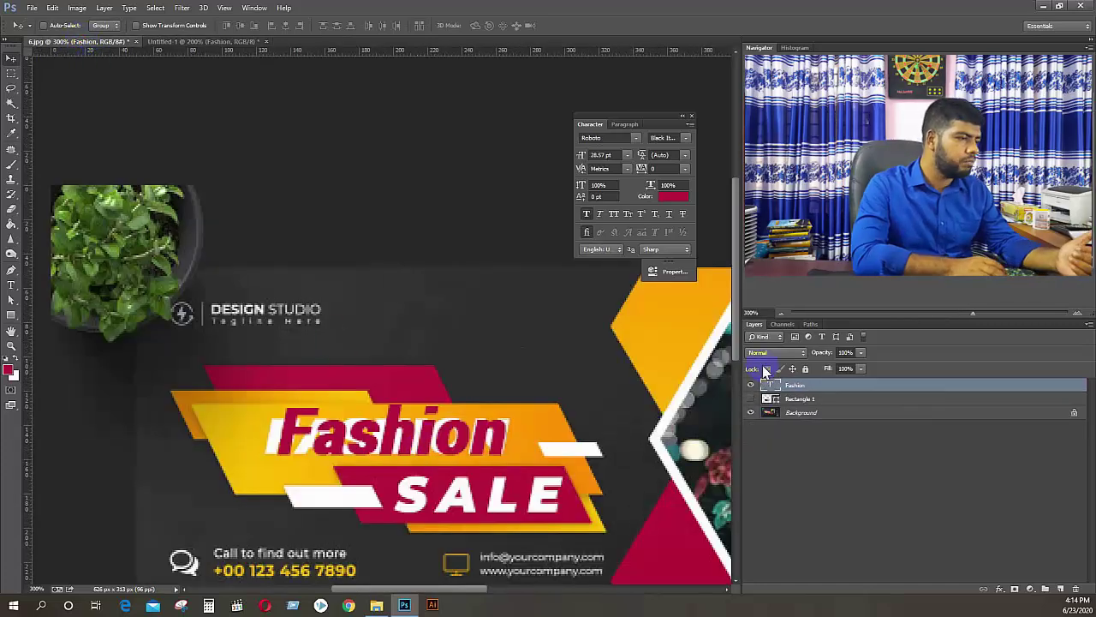
left_click_drag(454, 435, 460, 311)
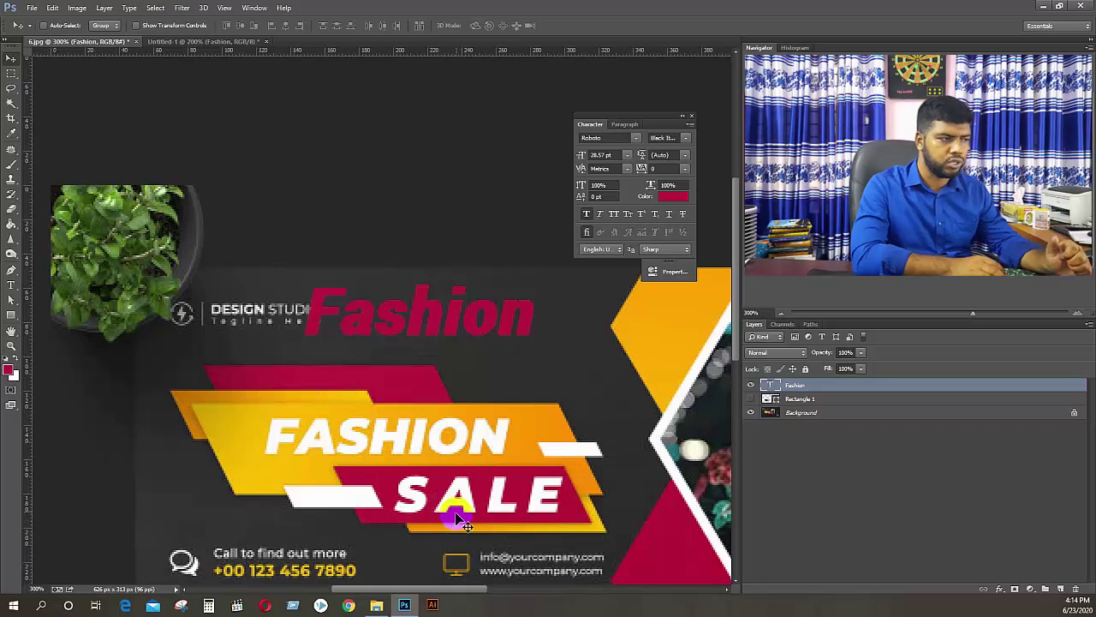
key("t")
double_click(431, 317)
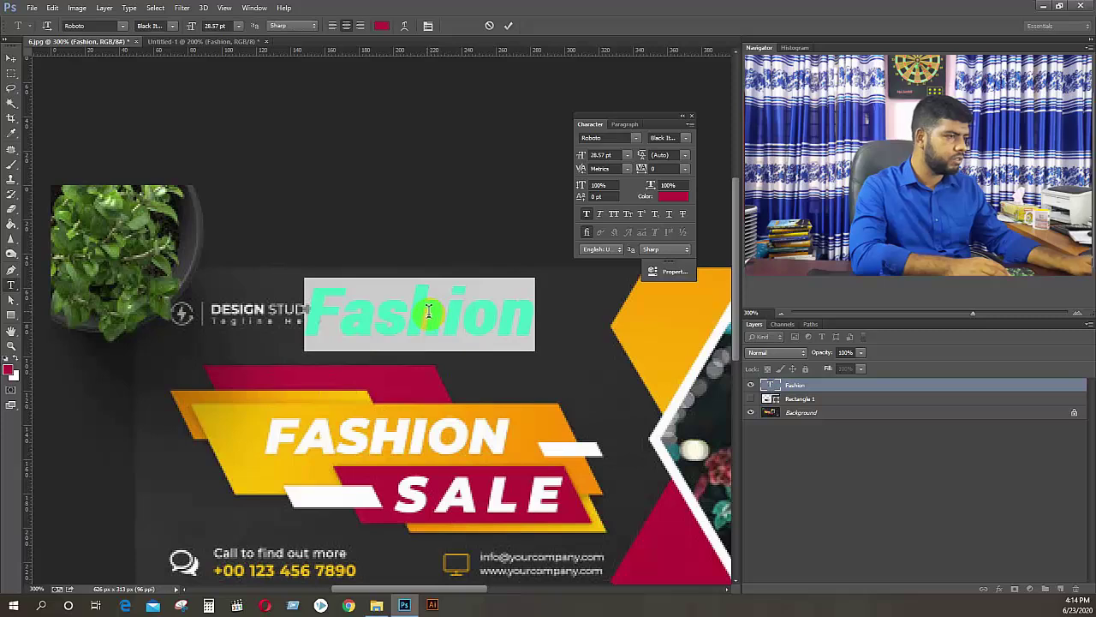
Apply All Caps to the white Fashion text in Untitled-1 and nudge it slightly upward
left_click(194, 42)
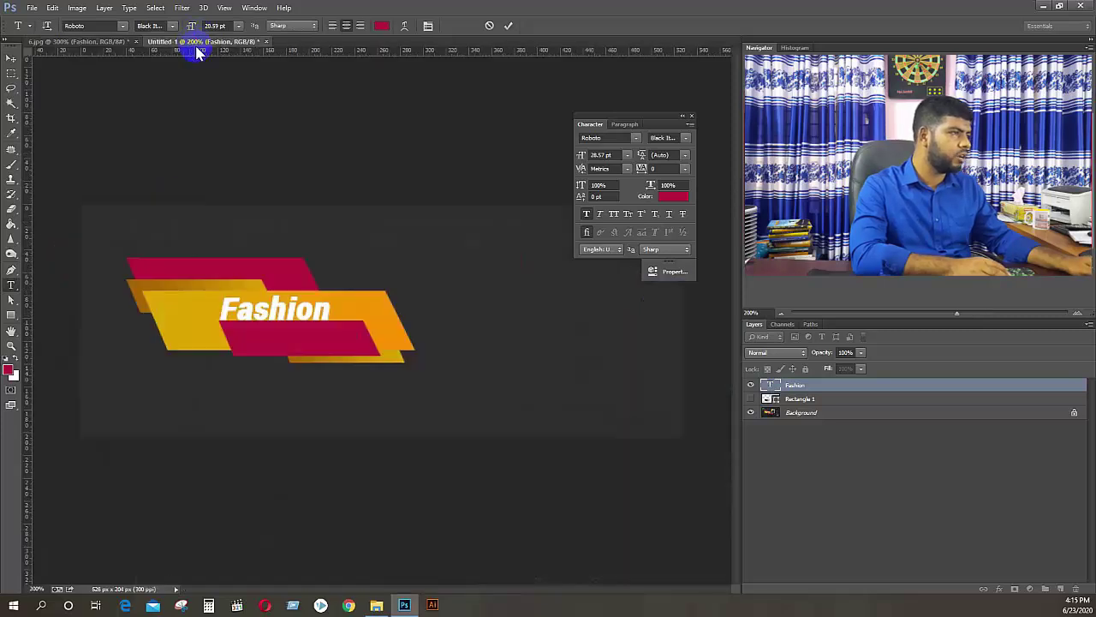
double_click(276, 306)
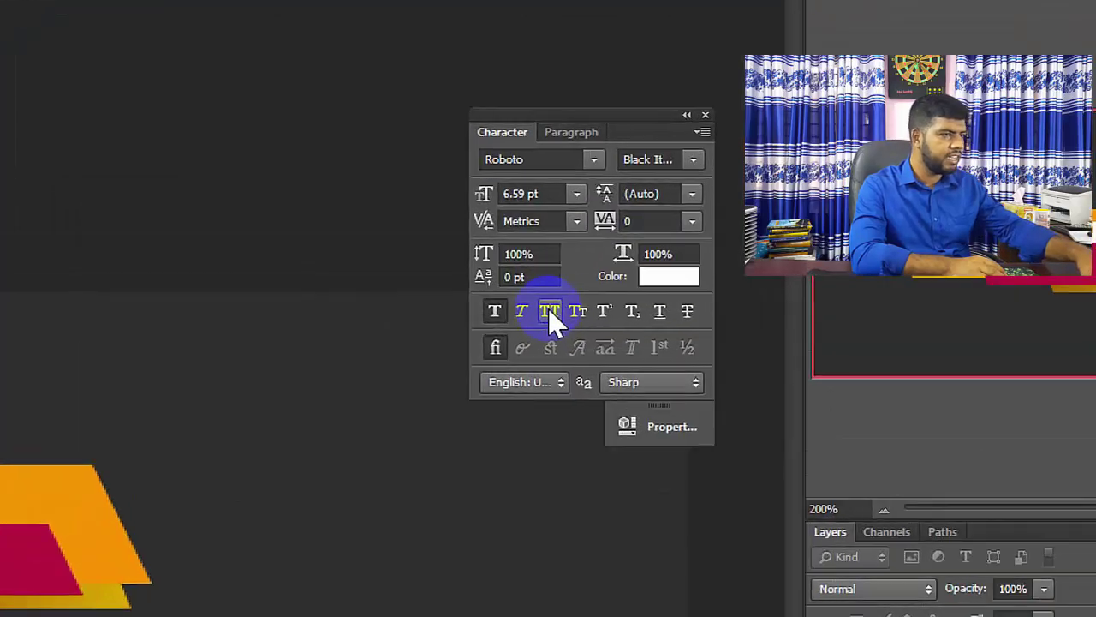
left_click(549, 310)
left_click(28, 114)
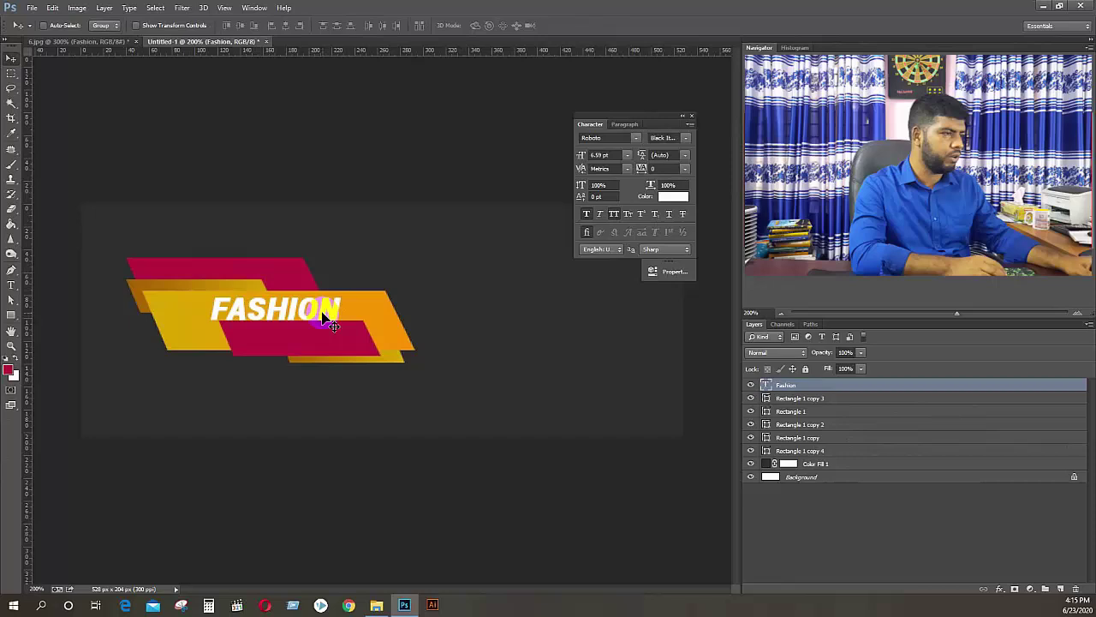
key("Up")
key("Up")
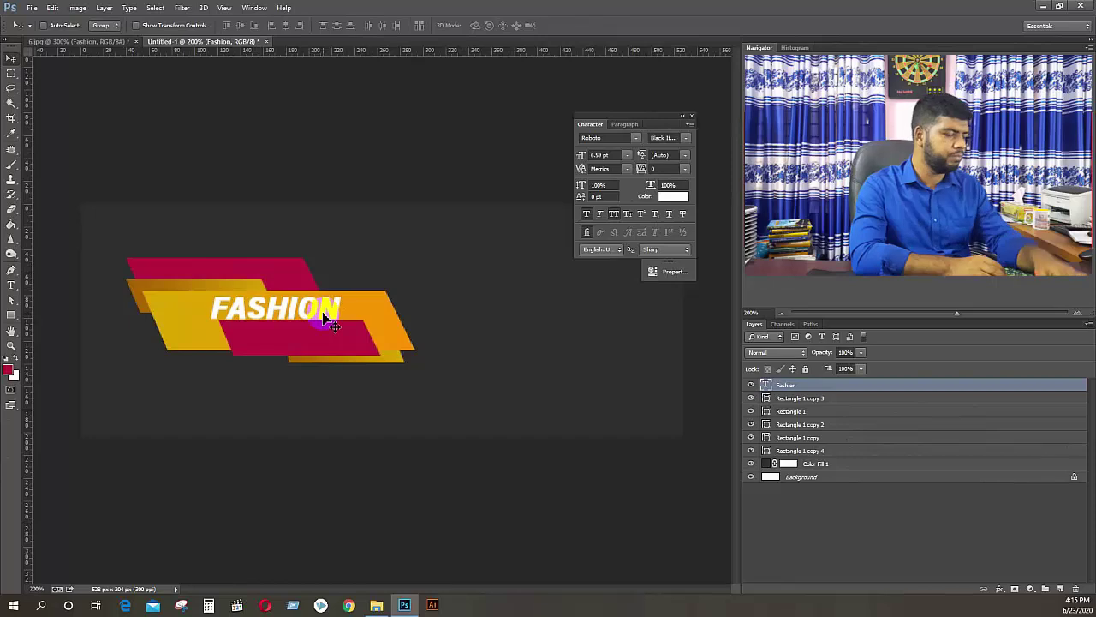
Replace the wording of the crimson Fashion text in 6.jpg with SALE
left_click(79, 45)
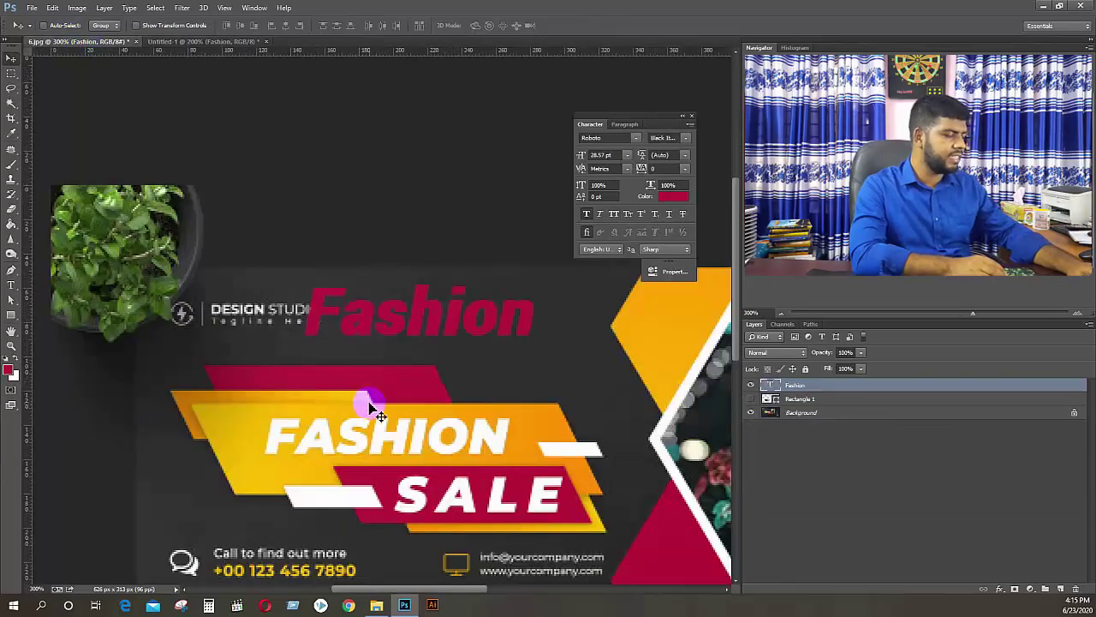
key("5")
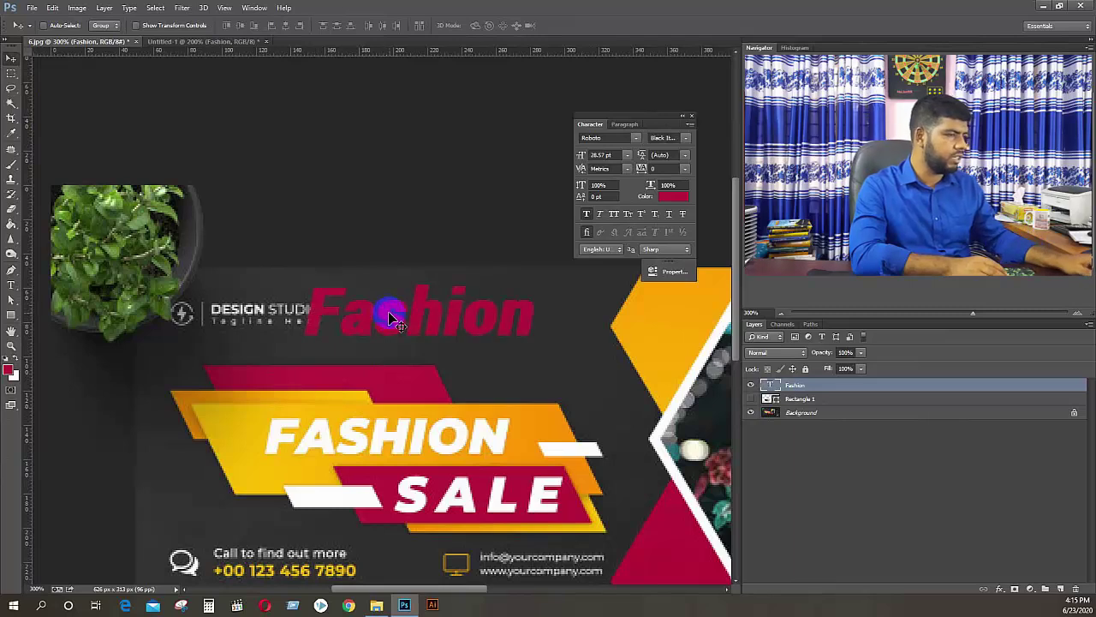
double_click(397, 322)
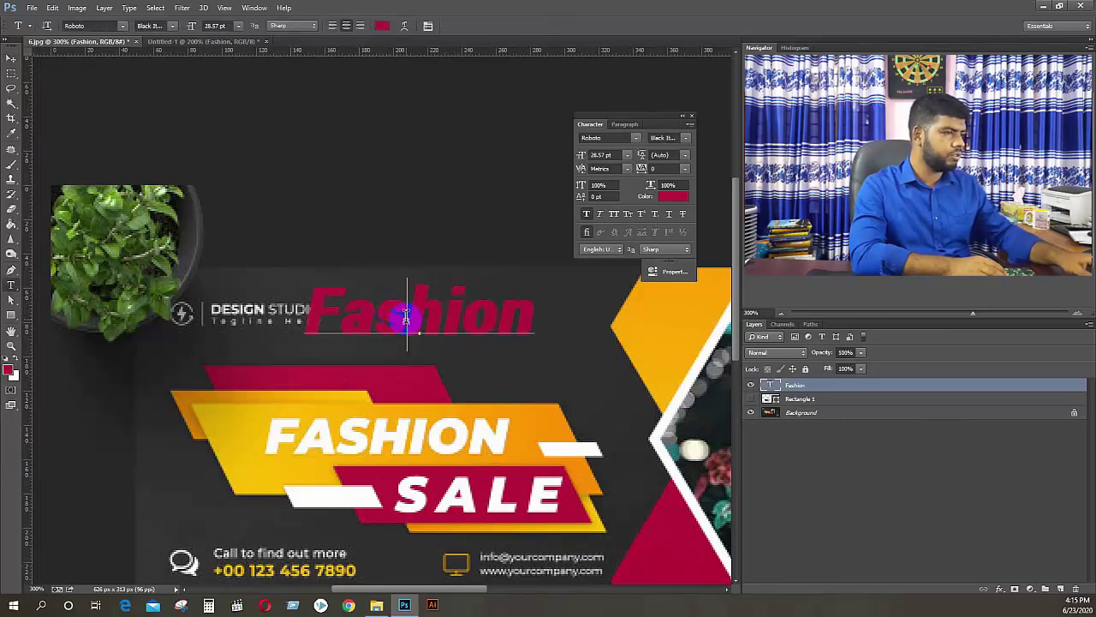
type("SA")
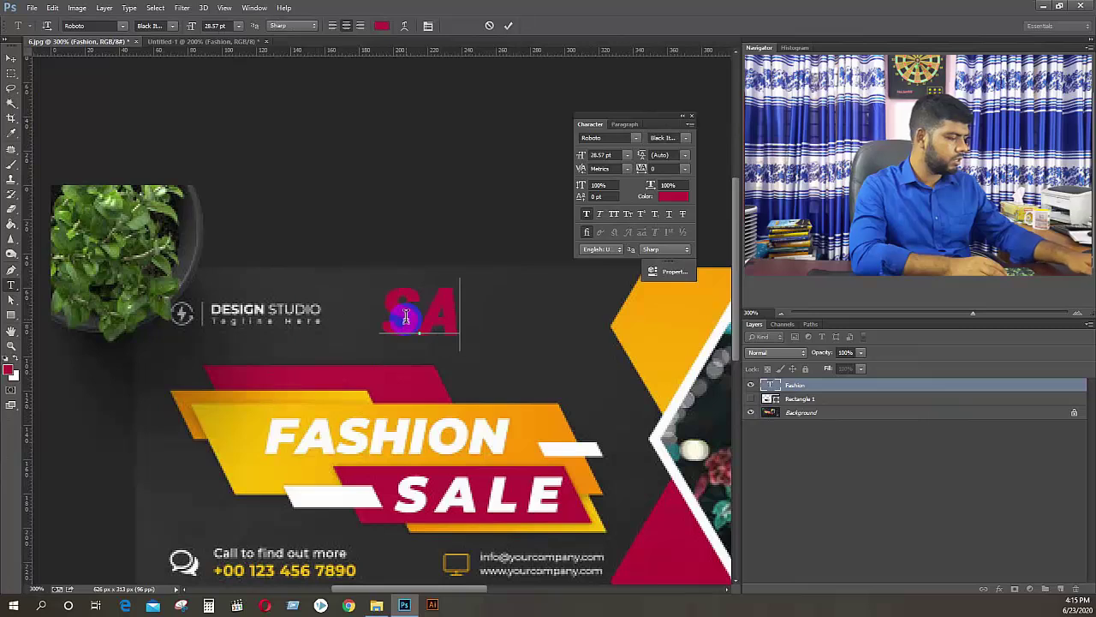
type("LE")
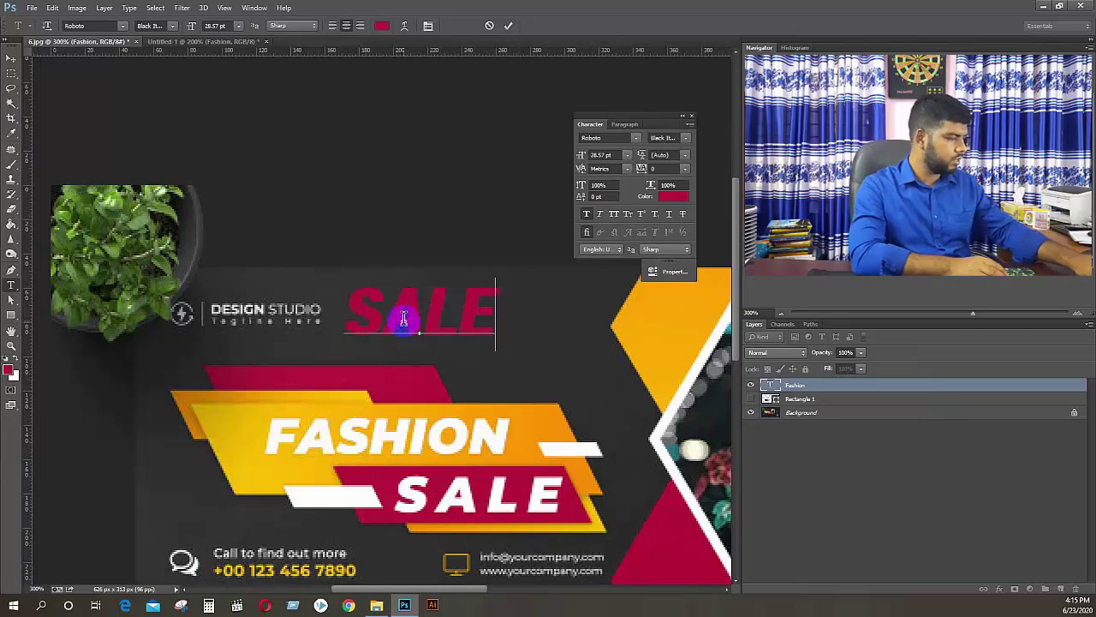
Recolor the SALE text to off-white #fafdf6, sampled from the reference FASHION lettering
left_click_drag(502, 315, 150, 306)
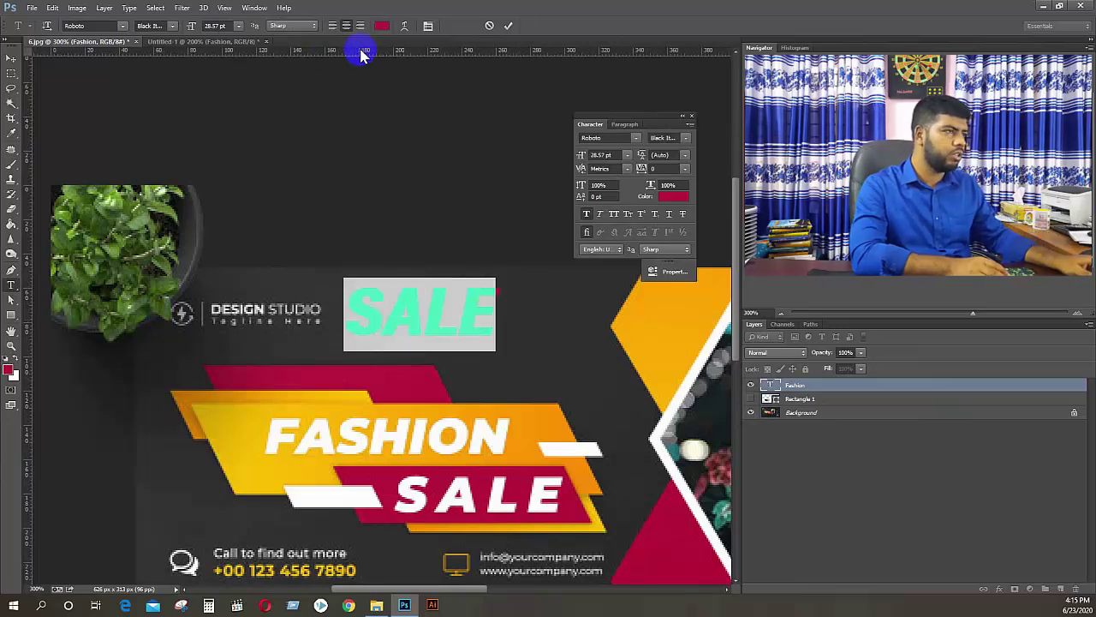
left_click(382, 25)
left_click(479, 433)
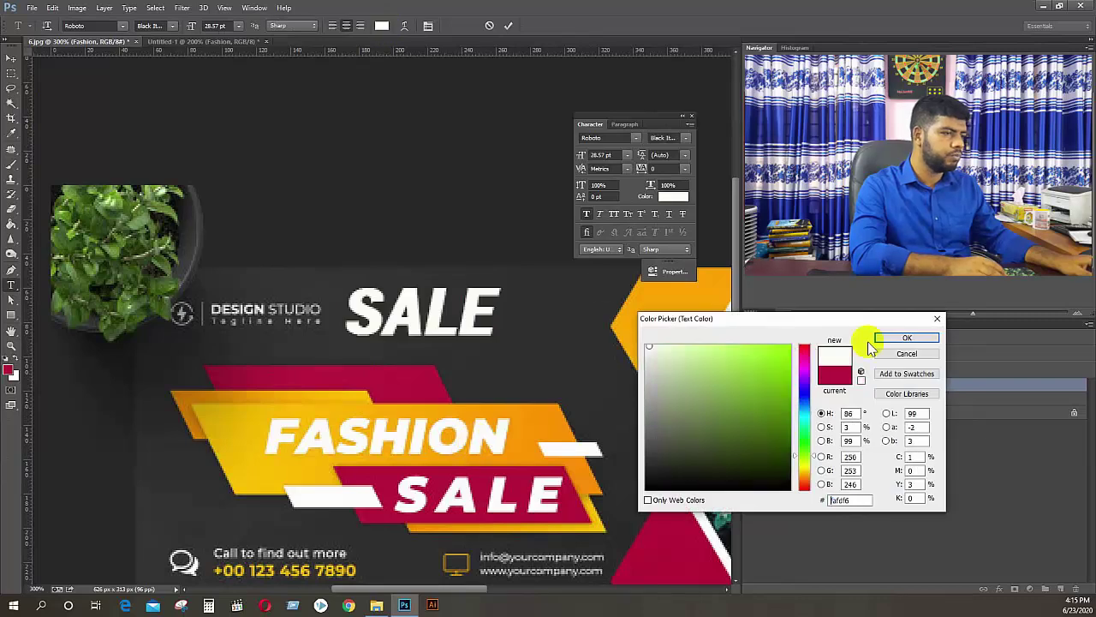
left_click(907, 338)
left_click(11, 58)
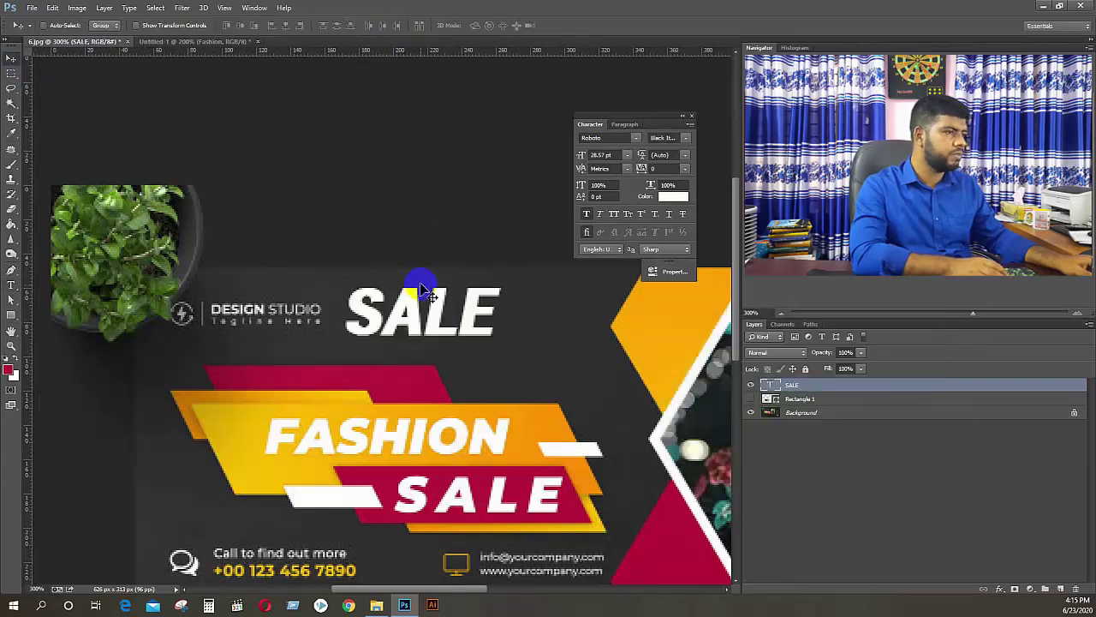
Copy the SALE text into Untitled-1 over the lower crimson parallelogram and scale it to about 77.89%
left_click(214, 41)
left_click_drag(214, 41, 347, 243)
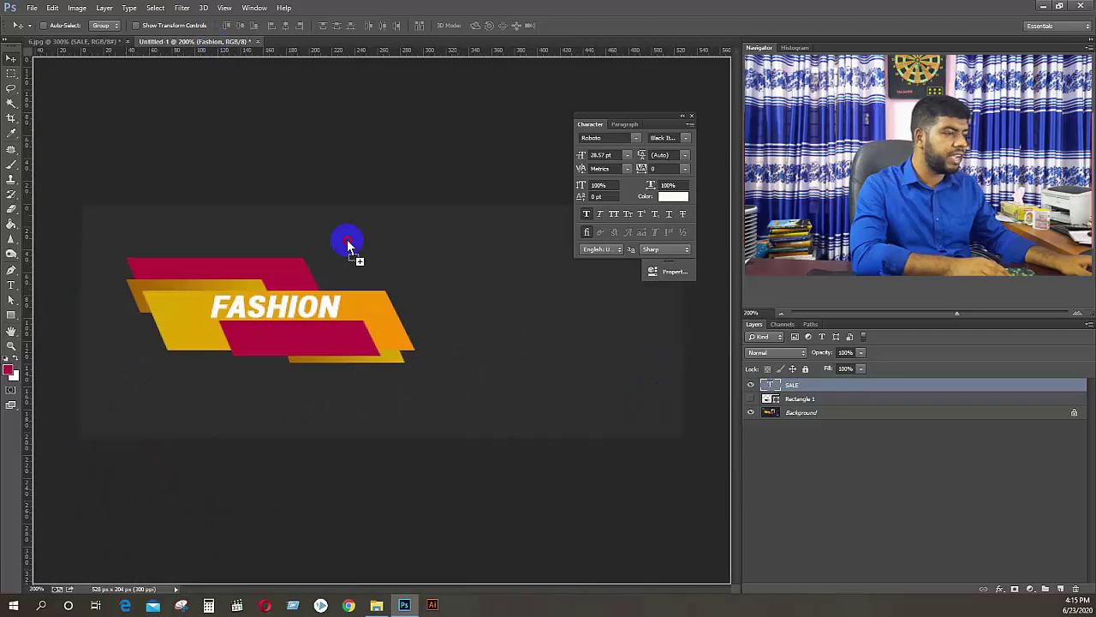
mouse_move(334, 349)
left_mouse_down()
mouse_move(311, 340)
mouse_move(351, 358)
mouse_move(330, 334)
mouse_move(320, 343)
left_mouse_up()
key("ctrl+t")
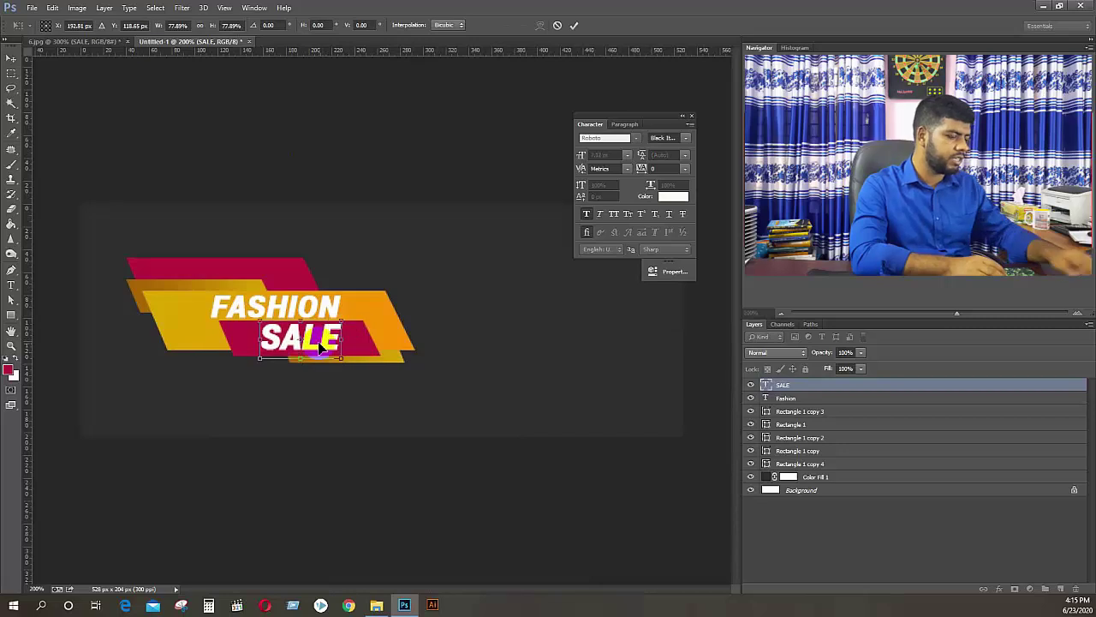
key("Return")
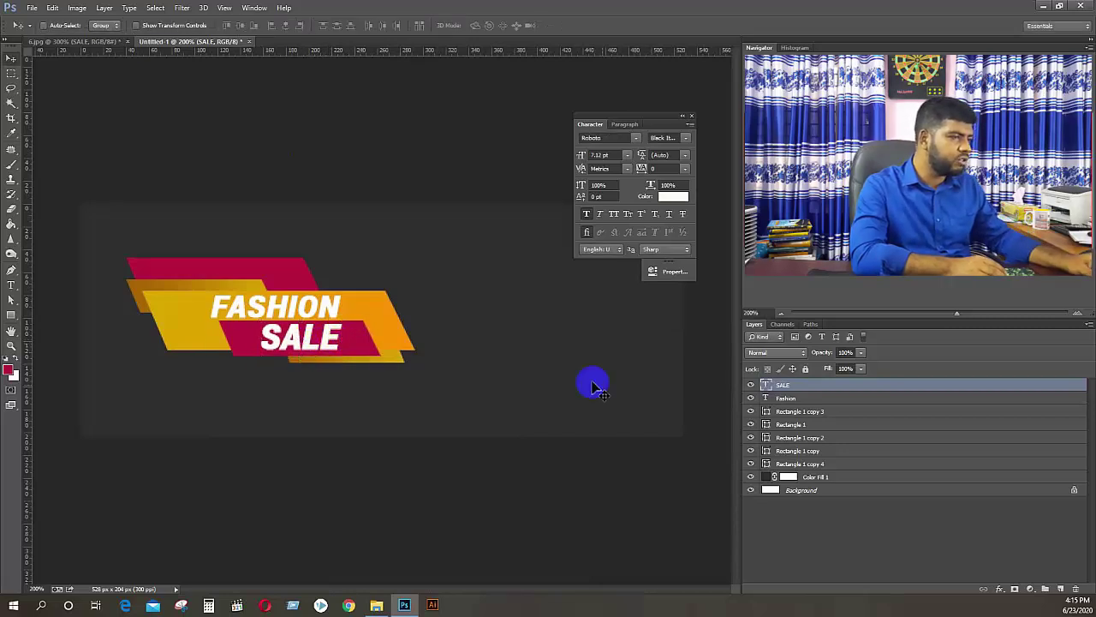
Load the lower crimson parallelogram as a selection, align the SALE text to its vertical center, and deselect
left_click(751, 438)
left_click(751, 438)
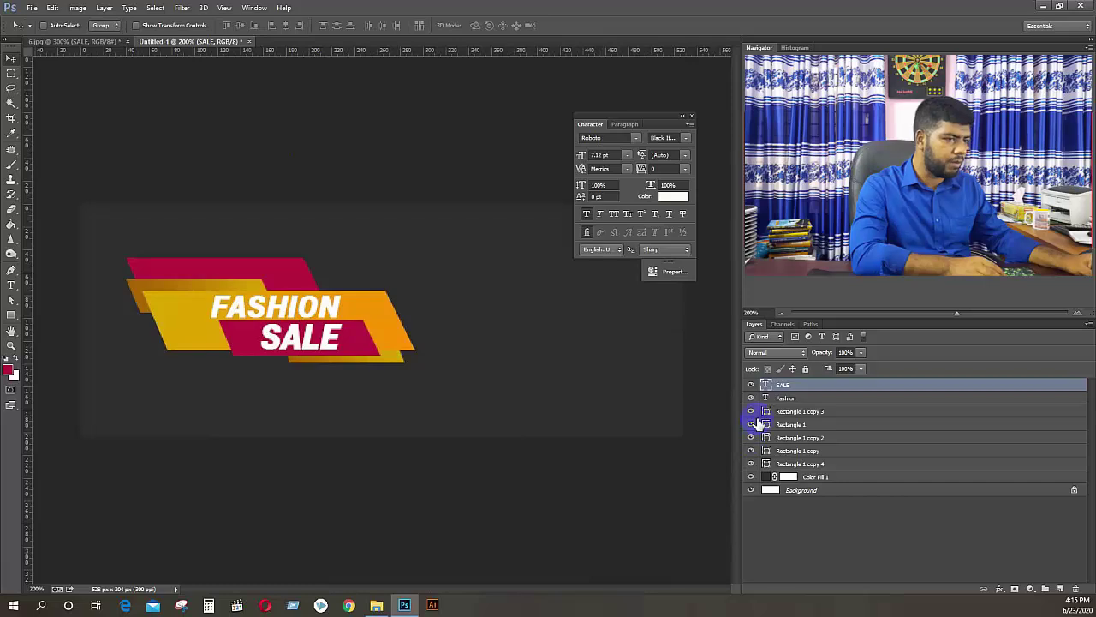
left_click(752, 412)
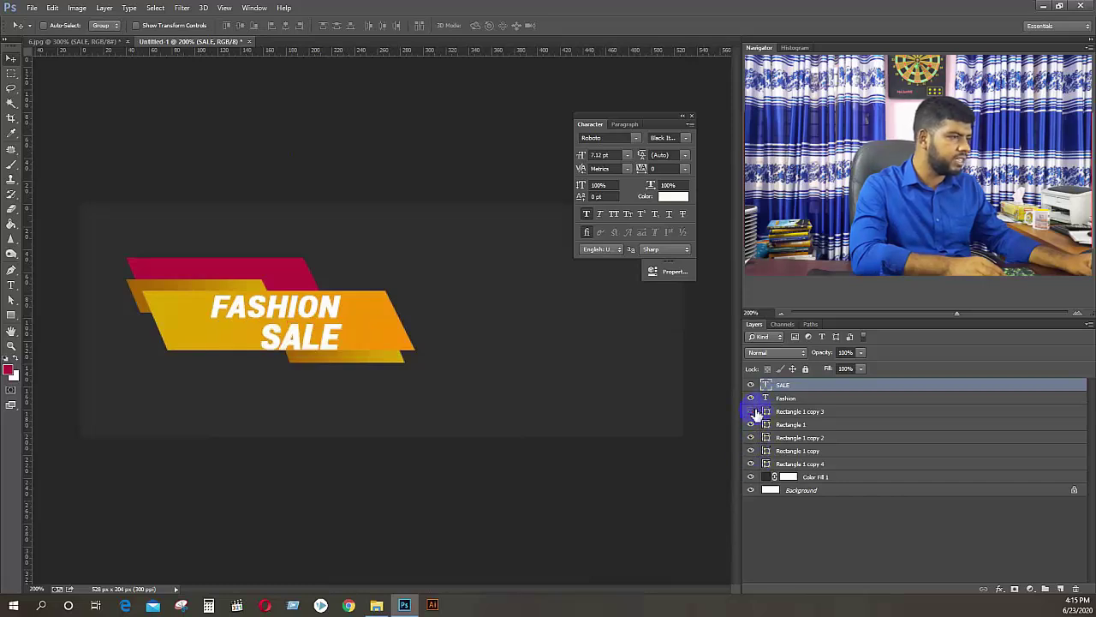
left_click(753, 412)
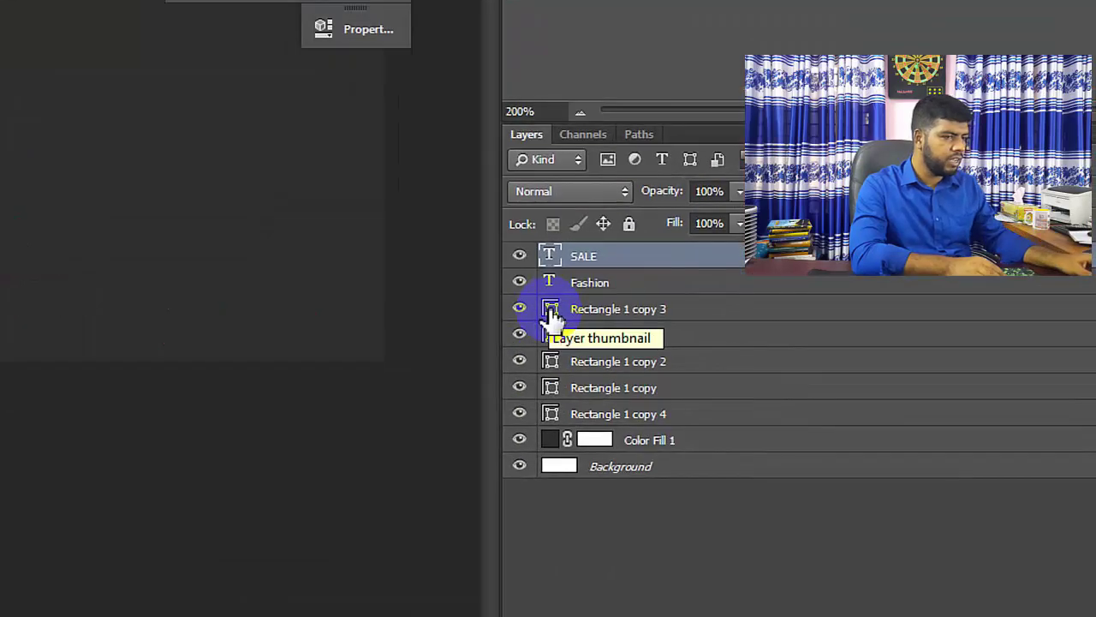
left_click_drag(766, 414, 768, 415)
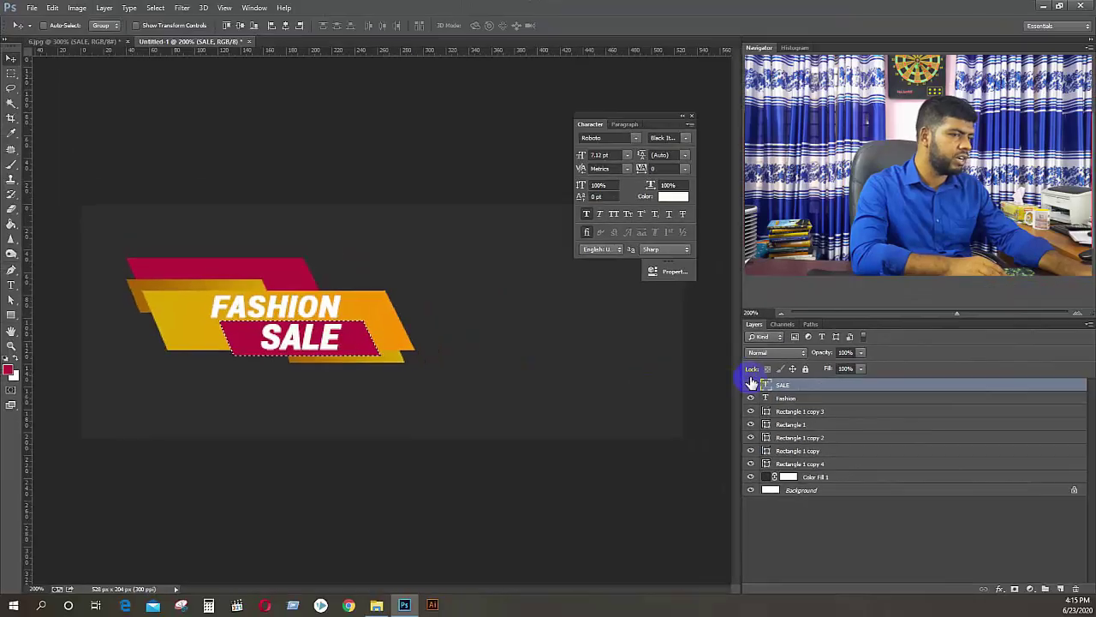
left_click(783, 384)
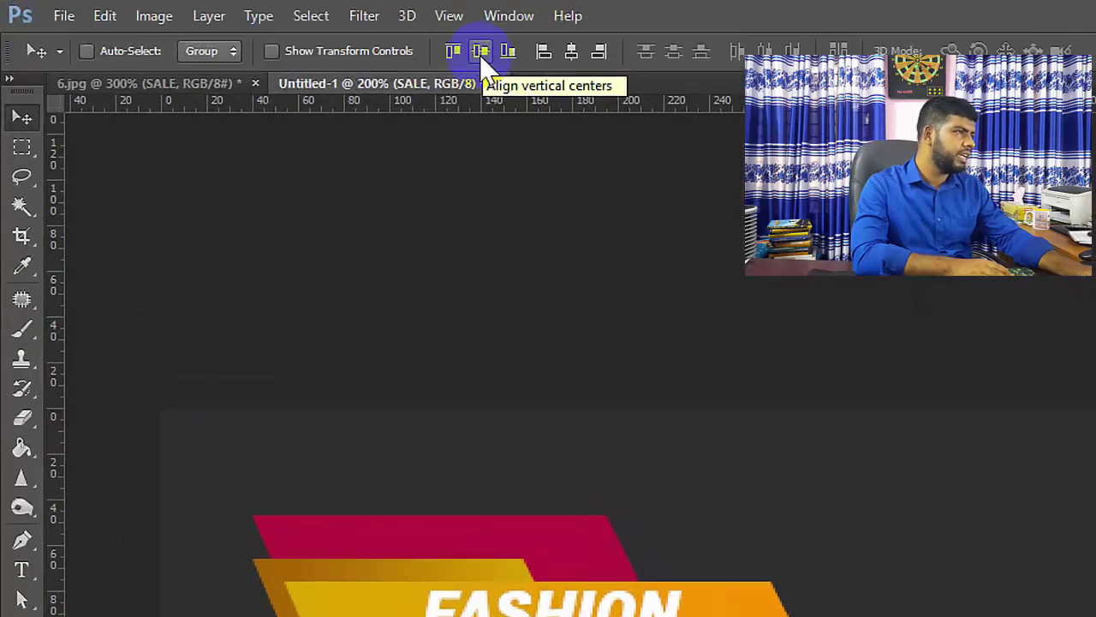
left_click(479, 53)
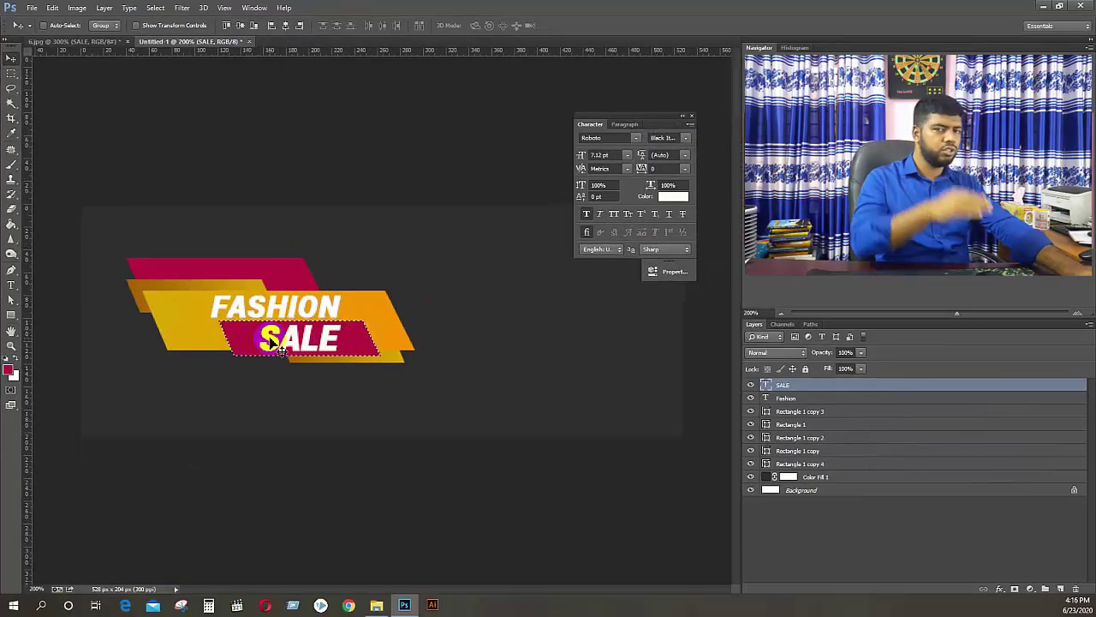
key("ctrl+d")
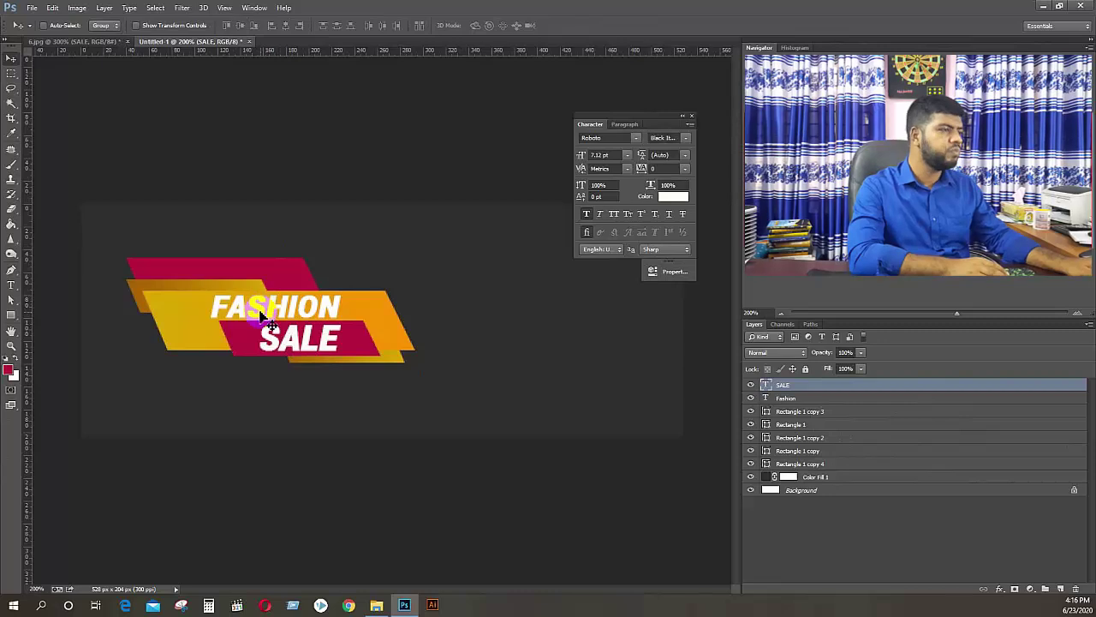
Check the small white bars in 6.jpg and duplicate the lower crimson parallelogram, Rectangle 1 copy 3, in Untitled-1
left_click(100, 43)
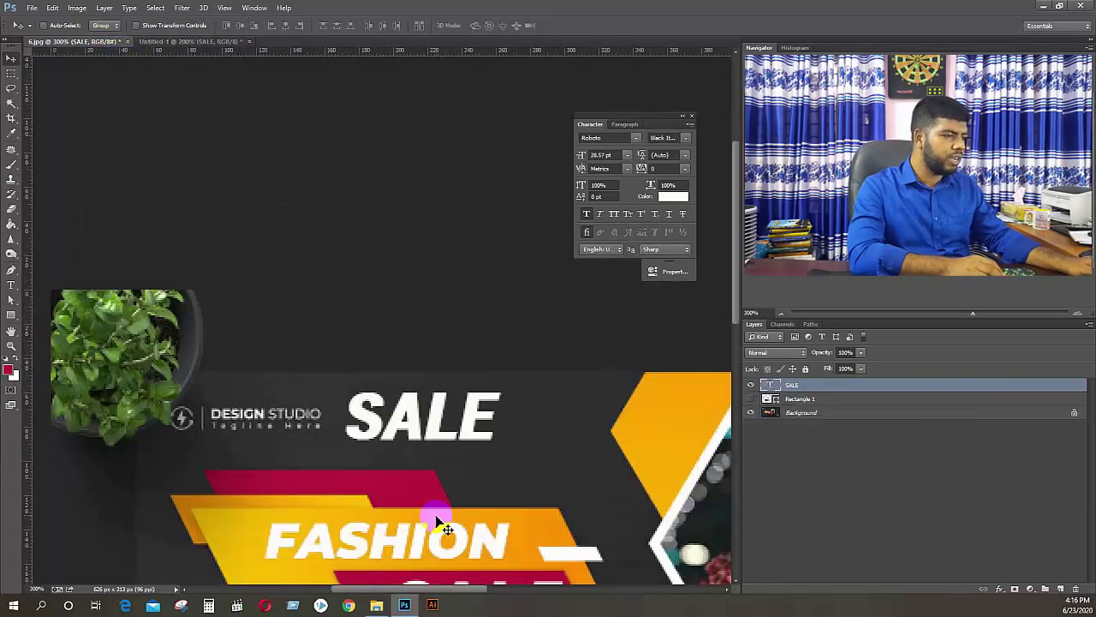
scroll(434, 445, "down", 3)
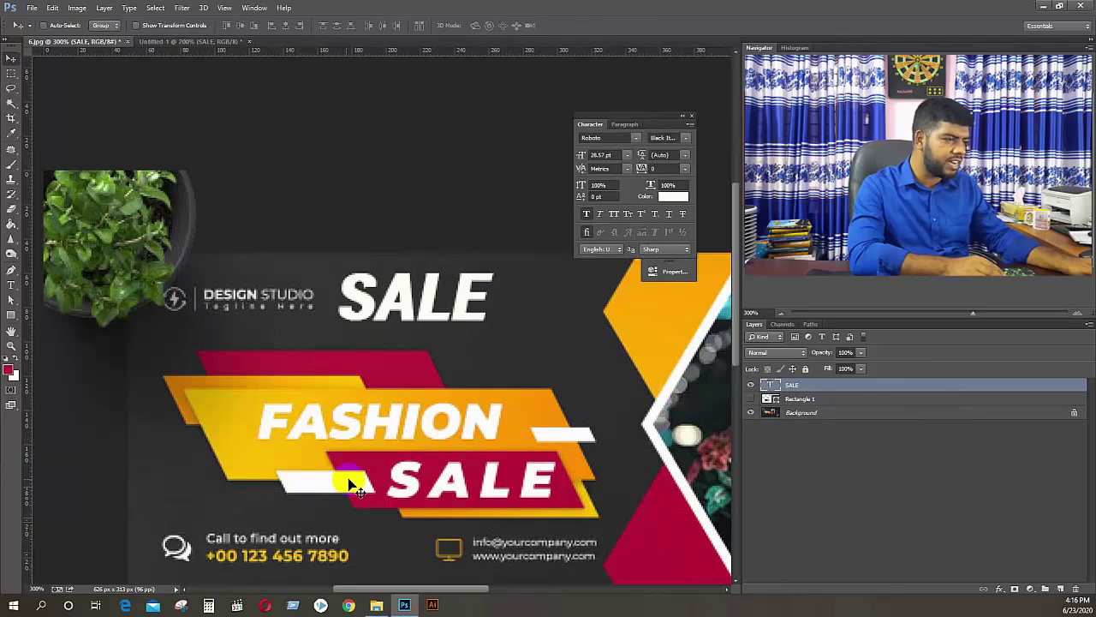
left_click(165, 42)
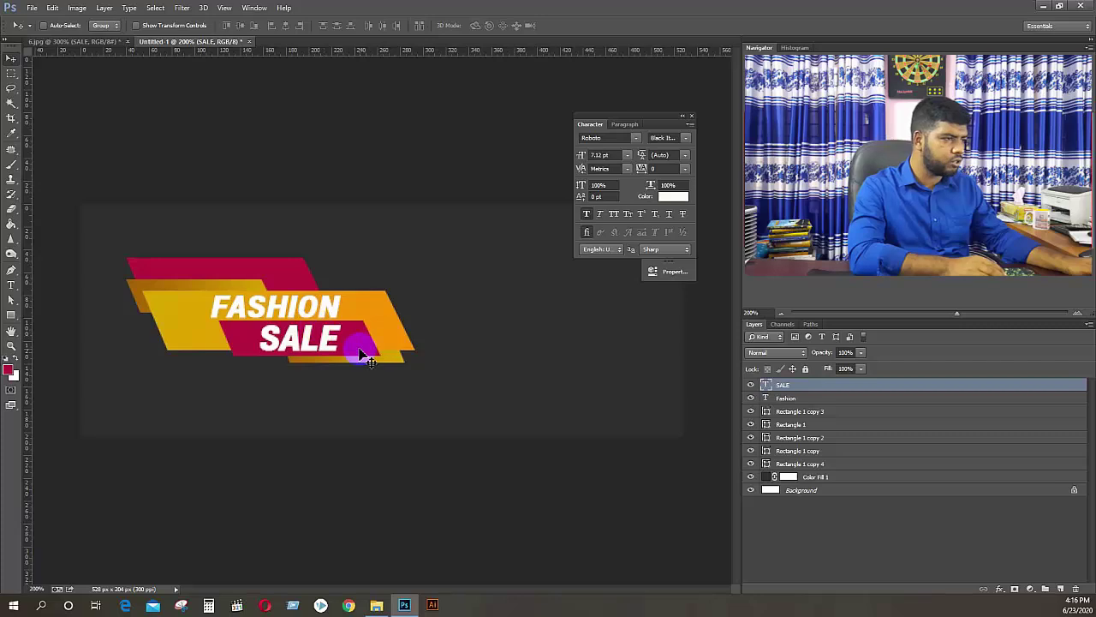
left_click(751, 412)
left_click(751, 413)
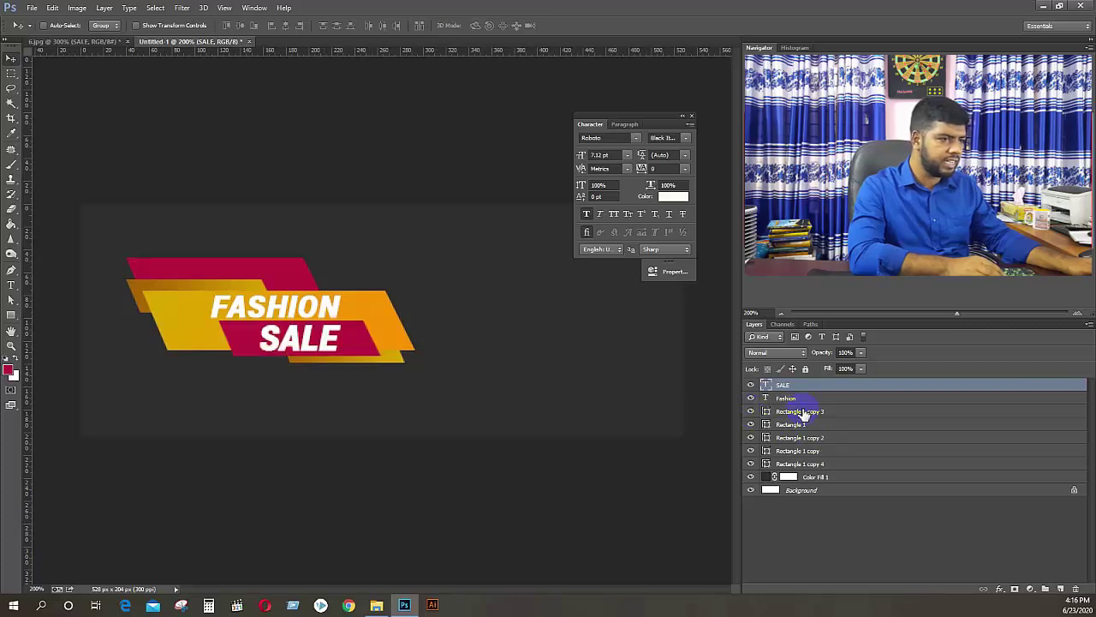
left_click(799, 412)
key("ctrl+j")
key("ctrl+t")
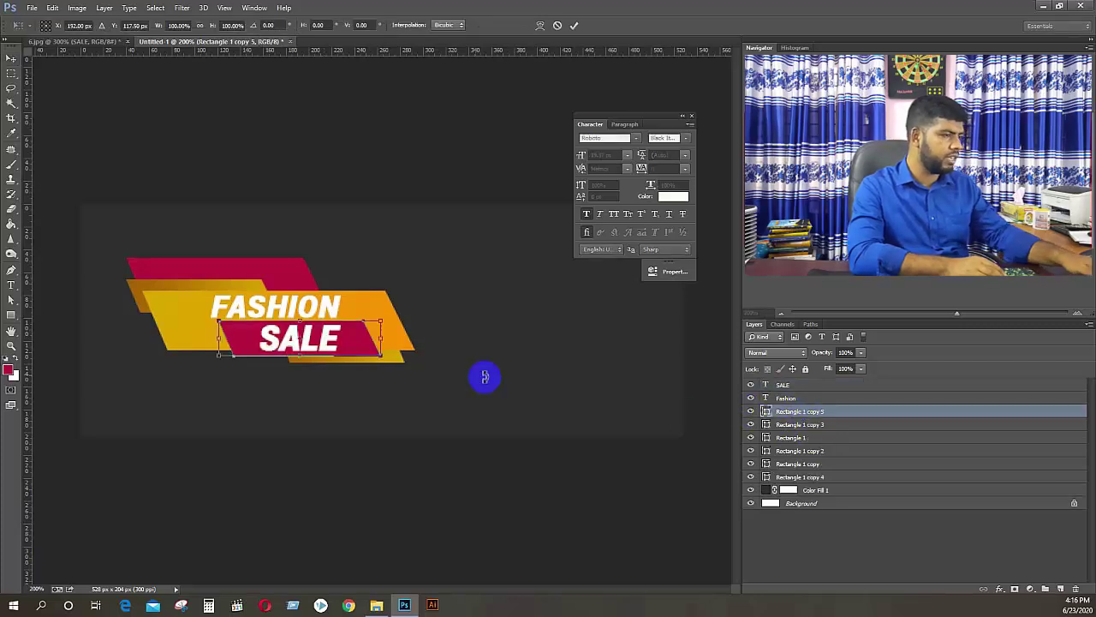
left_click_drag(381, 354, 227, 345)
key("Return")
Shrink the duplicated parallelogram to a bar about 54 × 12 px at the lower-left end of the crimson shape, matching the reference
left_click(105, 41)
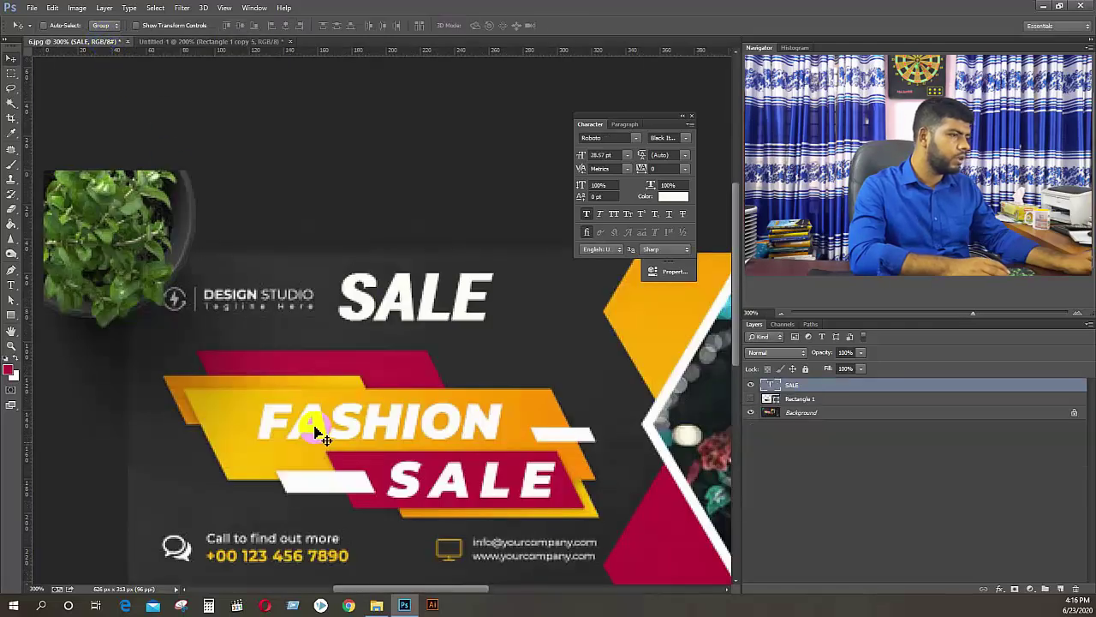
left_click(171, 42)
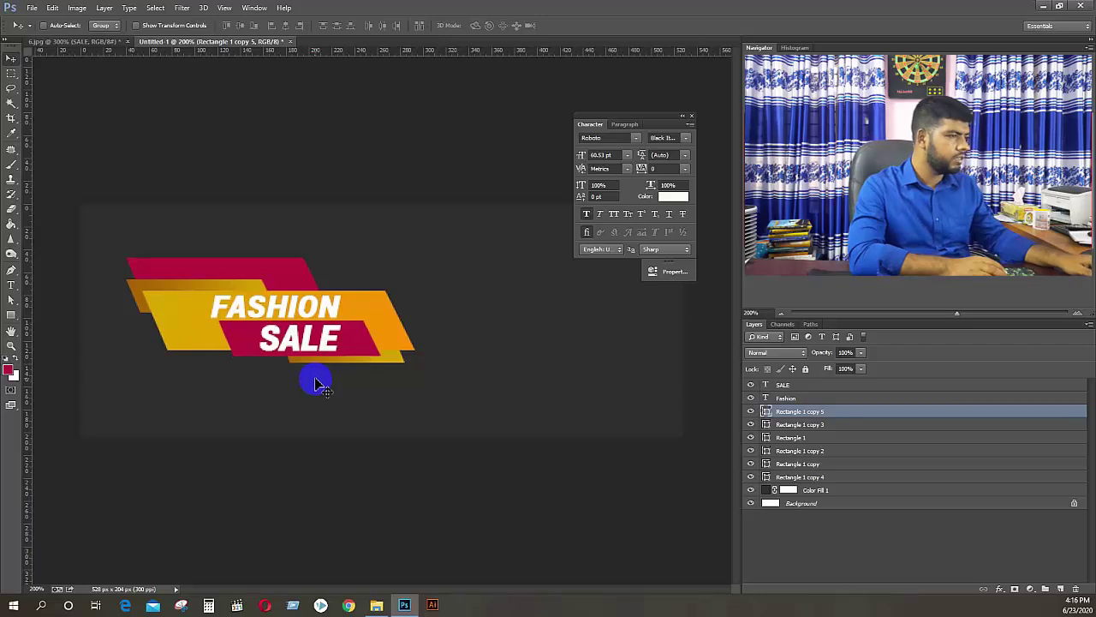
key("ctrl+t")
left_click_drag(382, 351, 240, 353)
key("Return")
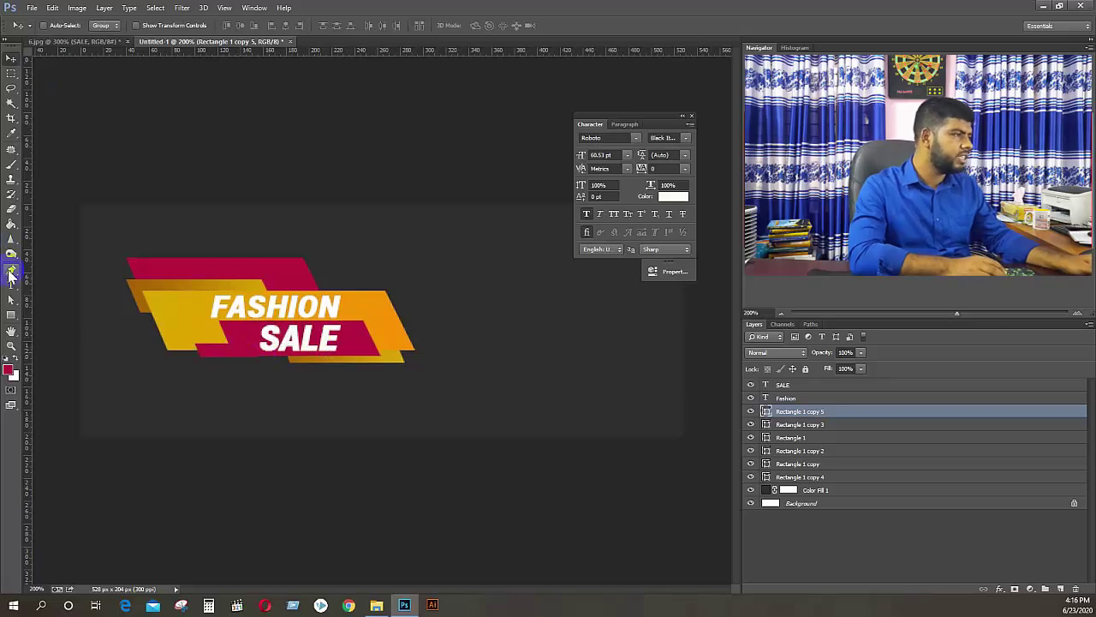
Fill the small bar at the crimson parallelogram's lower-left end with white sampled from the FASHION text
left_click(10, 319)
left_click(103, 26)
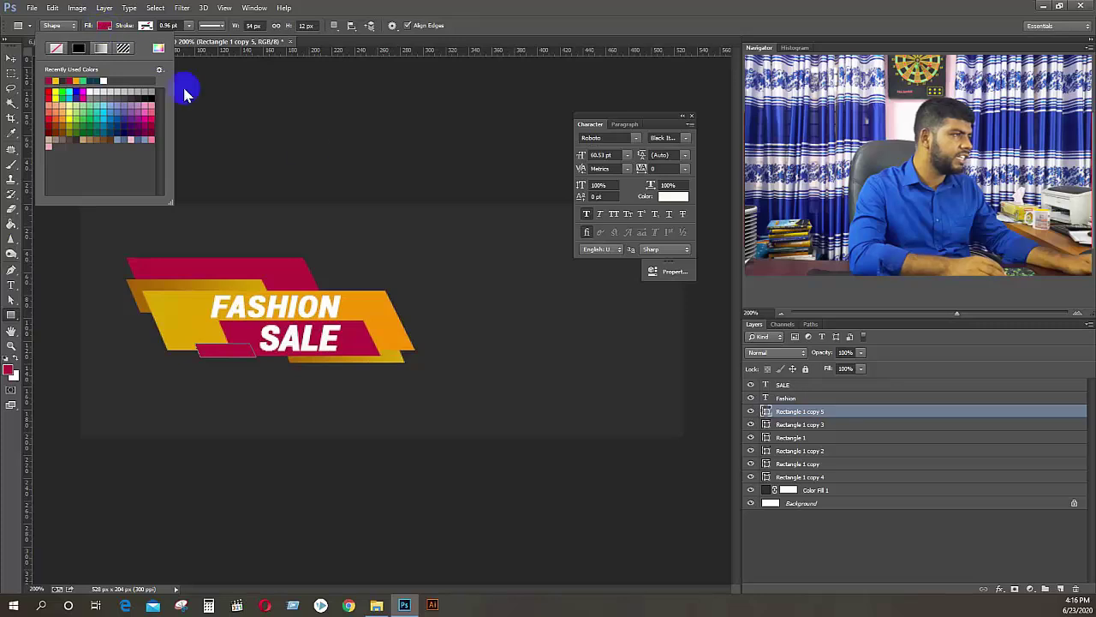
left_click(160, 49)
left_click(333, 308)
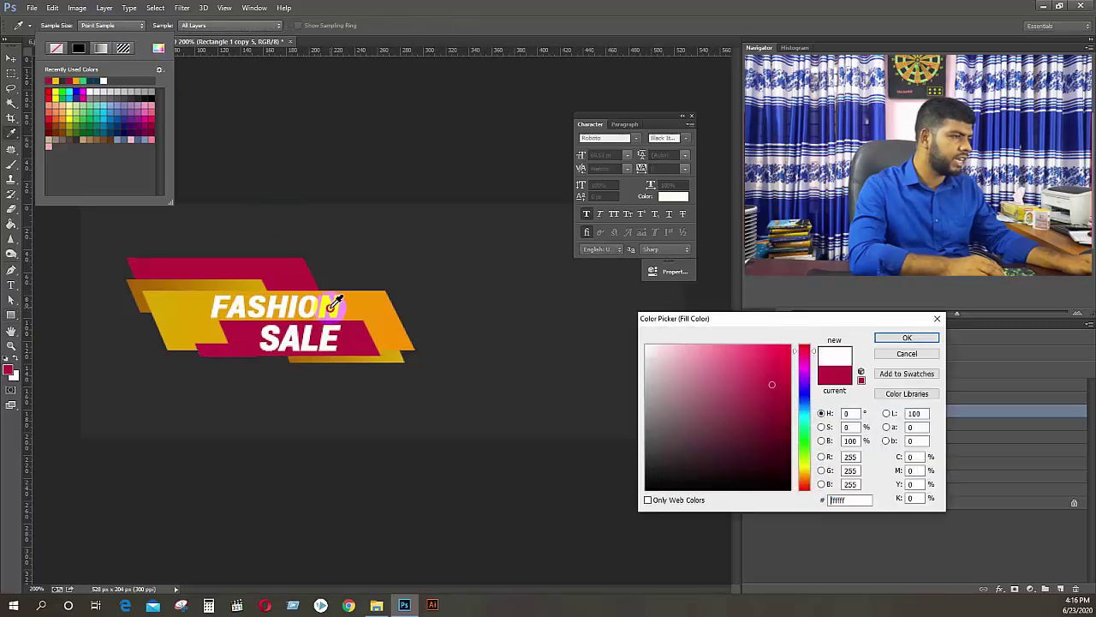
left_click(906, 338)
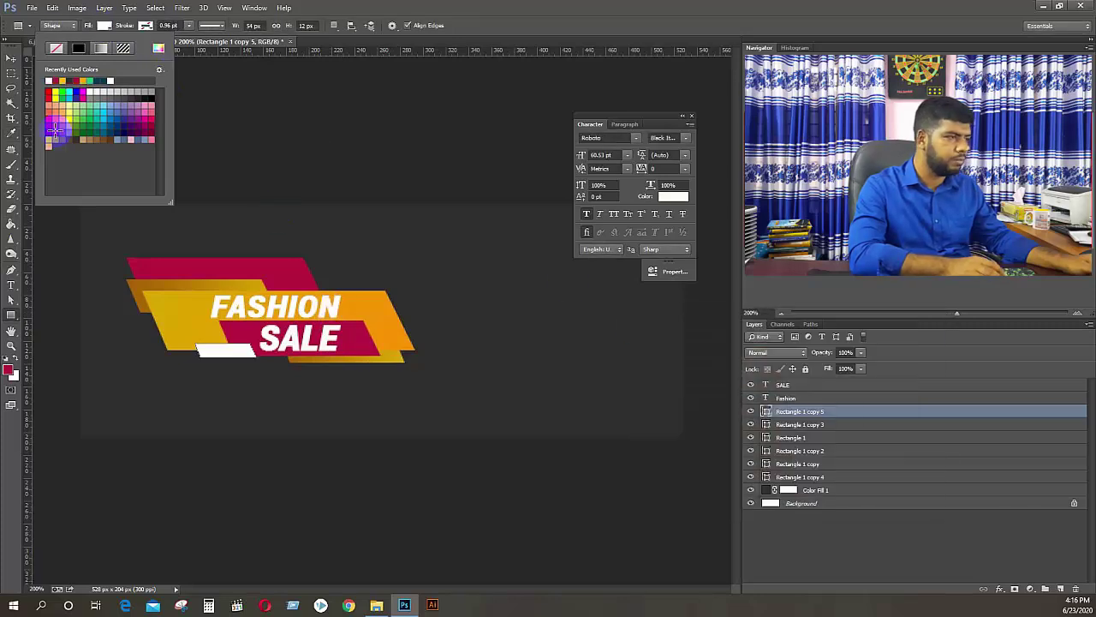
left_click(11, 58)
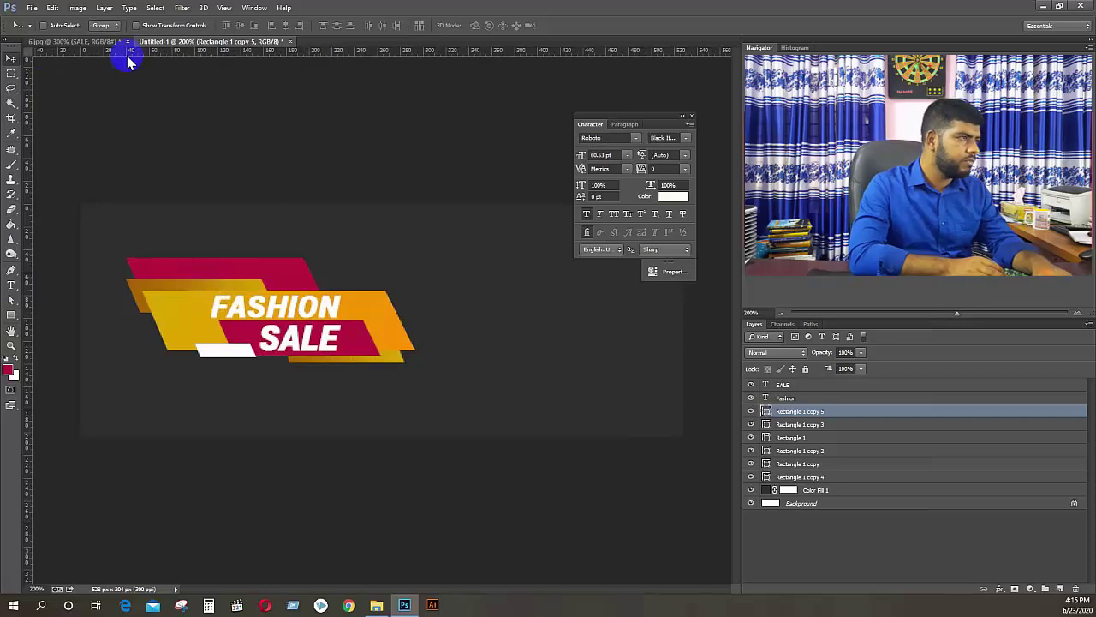
Duplicate the white bar onto the slanted right edge of the gold parallelogram and scale it to about 41 × 9 px, following 6.jpg
left_click(76, 41)
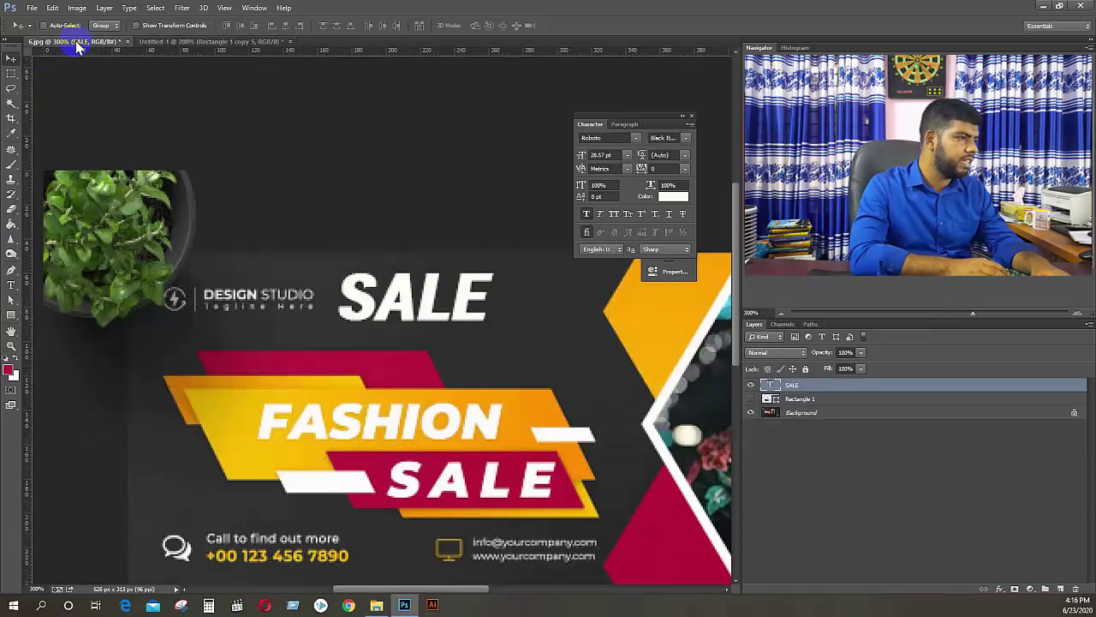
left_click(248, 43)
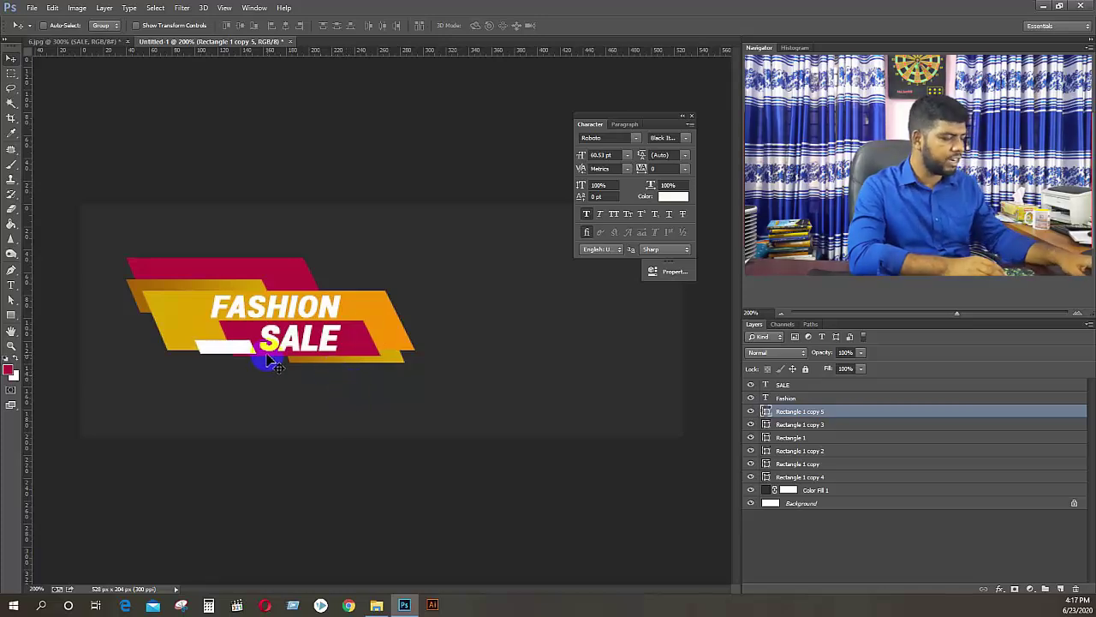
left_click_drag(271, 361, 428, 324)
key("ctrl+t")
key("Return")
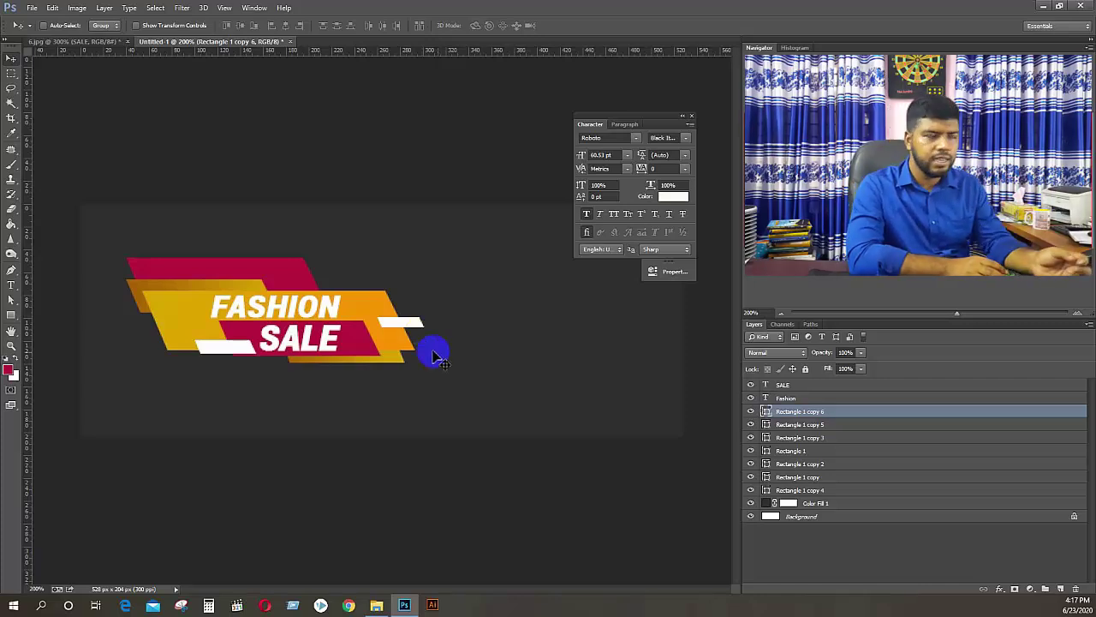
Delete the SALE text layer from 6.jpg and compare its pointed photo panel with the Untitled-1 banner
left_click(86, 42)
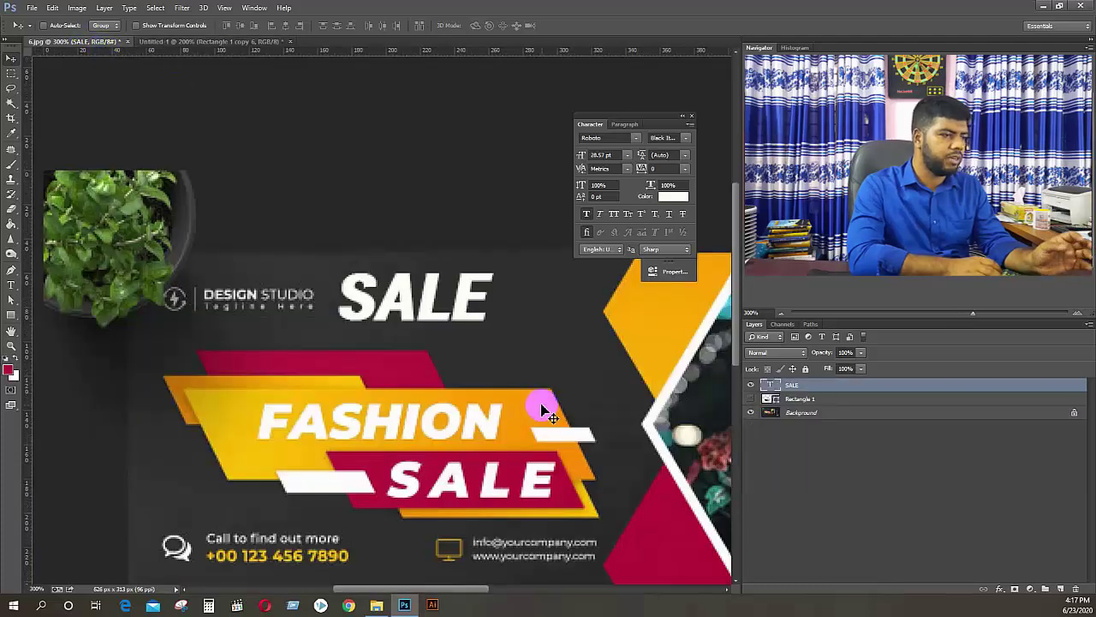
key("ctrl+minus")
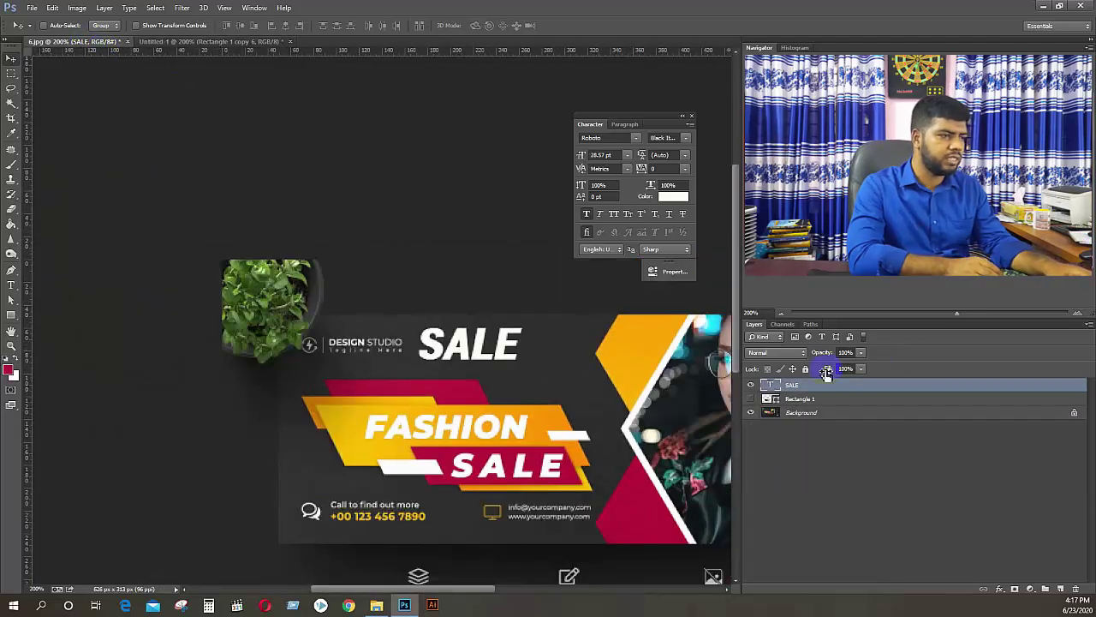
key("Delete")
left_click_drag(560, 403, 428, 323)
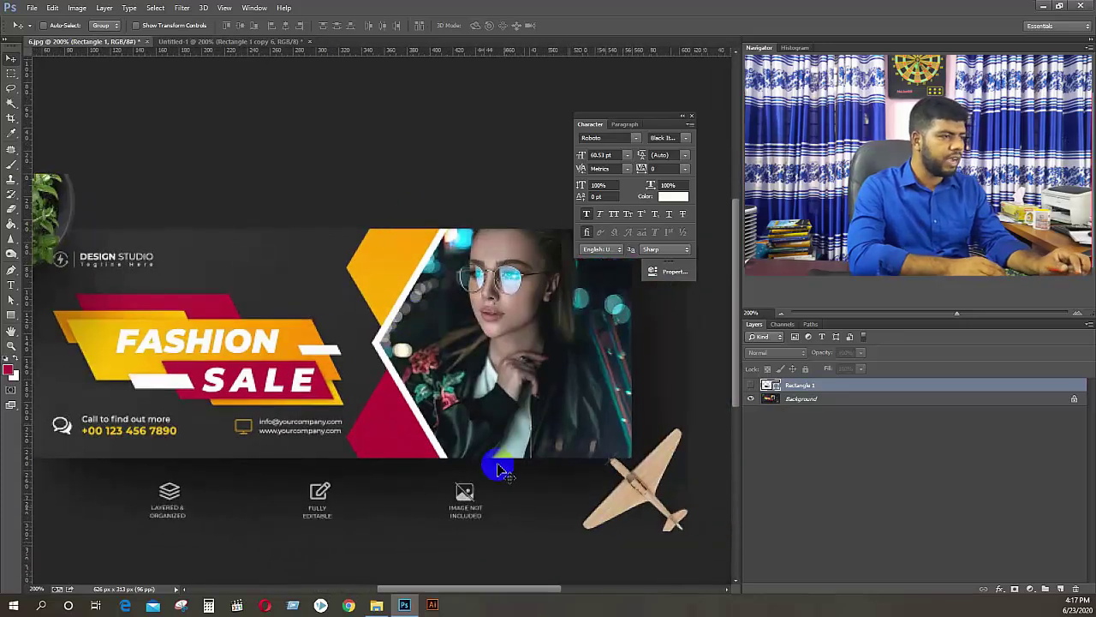
left_click(387, 331)
left_click(83, 255)
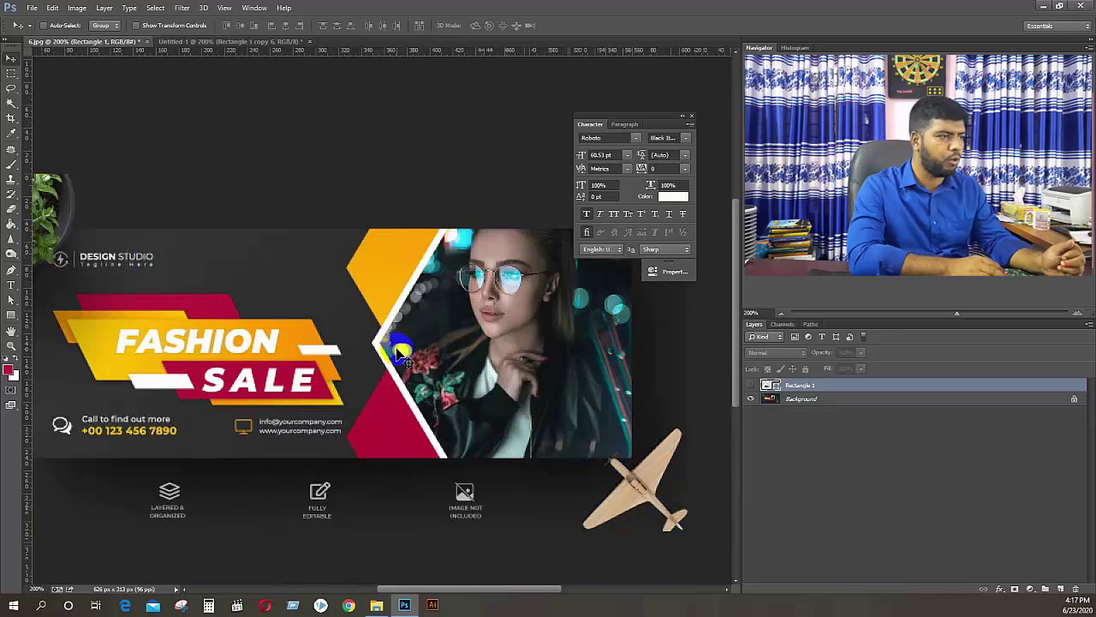
left_click(193, 41)
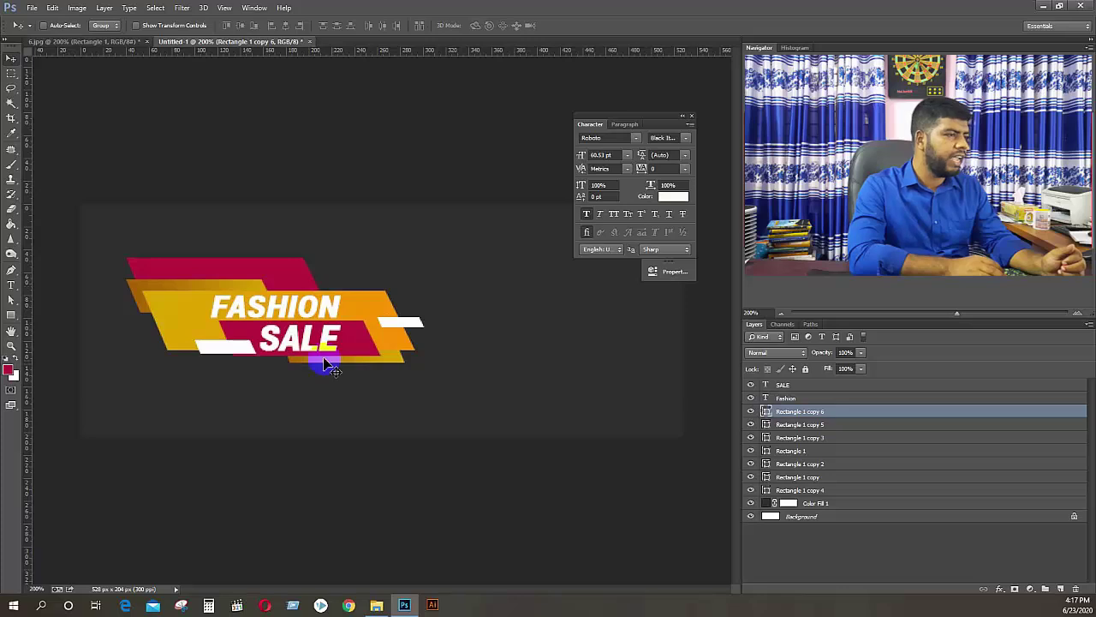
key("ctrl+minus")
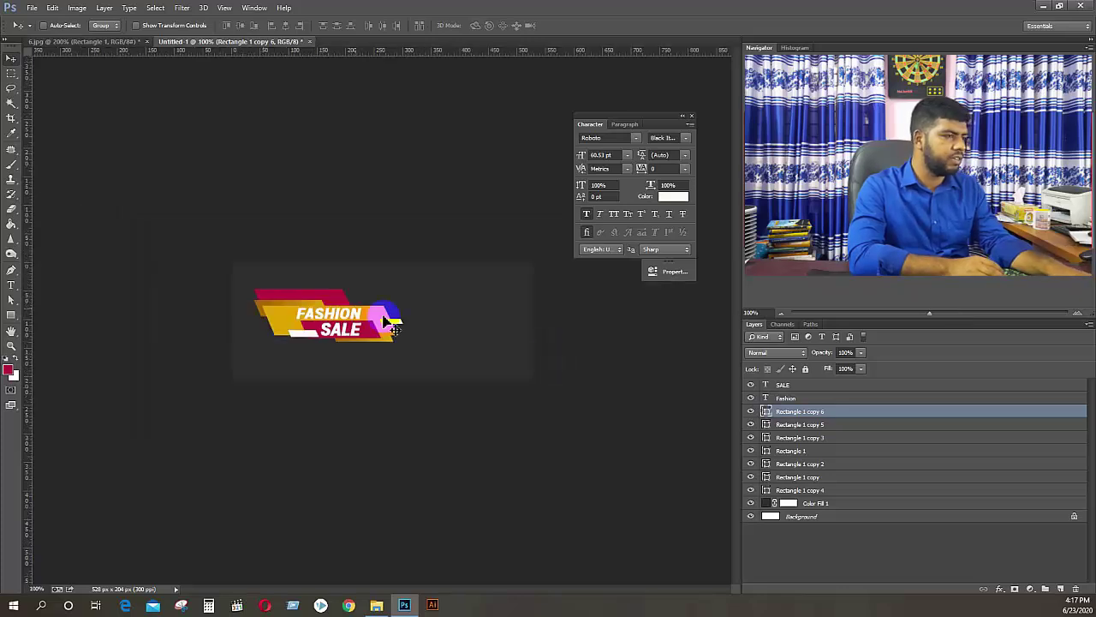
left_click(95, 41)
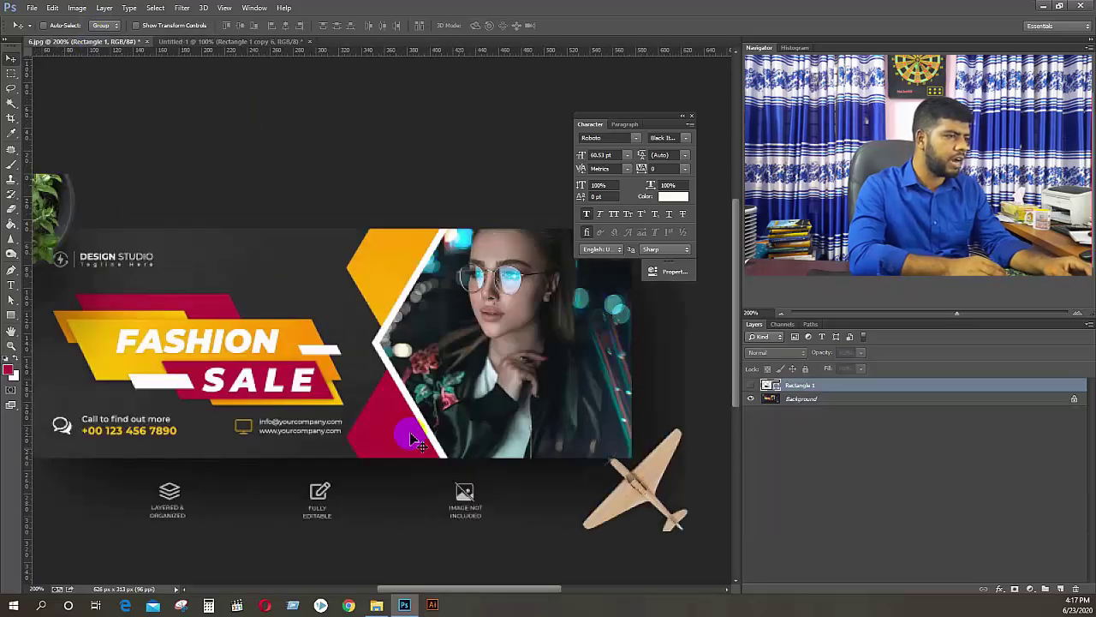
Try a ten-sided polygon about 302 × 293 px over the right end of the banner in Untitled-1, and remove it
left_click(10, 317)
right_click(10, 317)
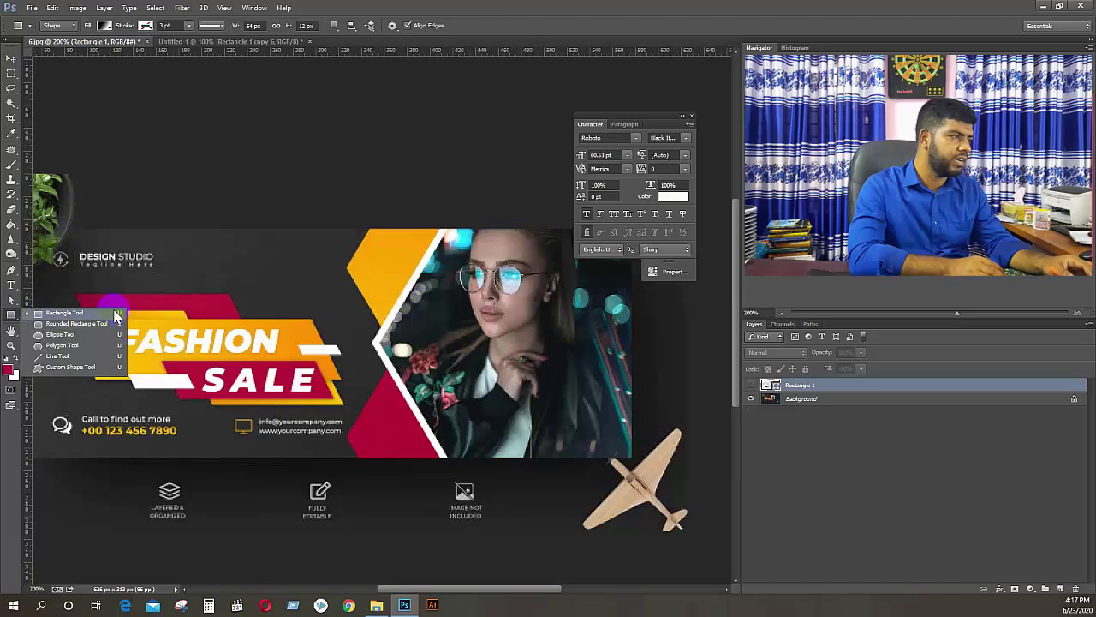
left_click(52, 347)
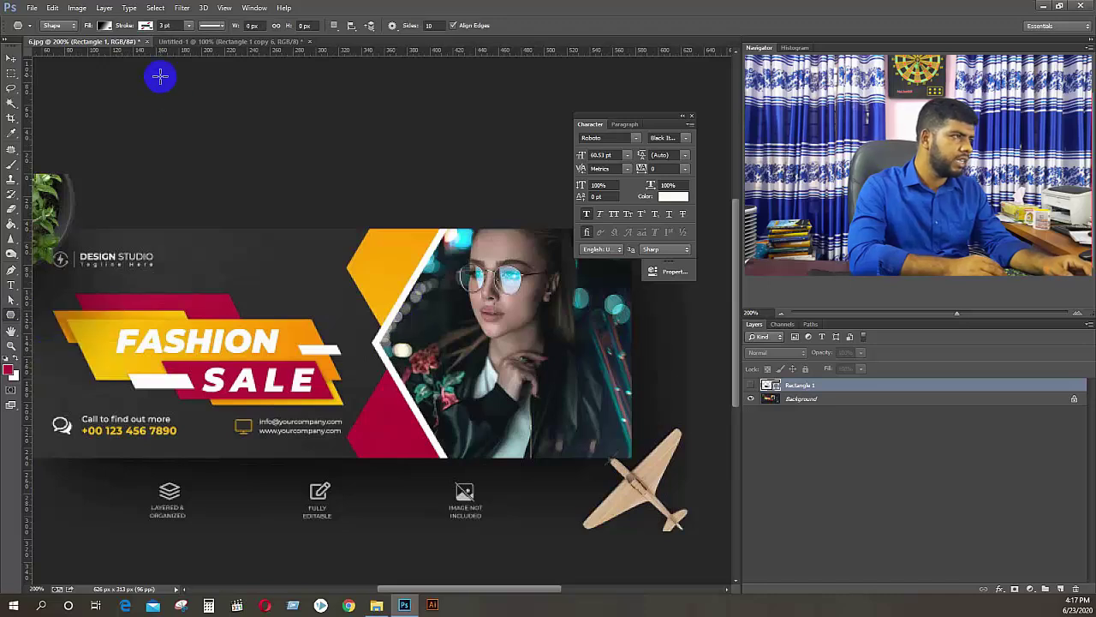
left_click(193, 41)
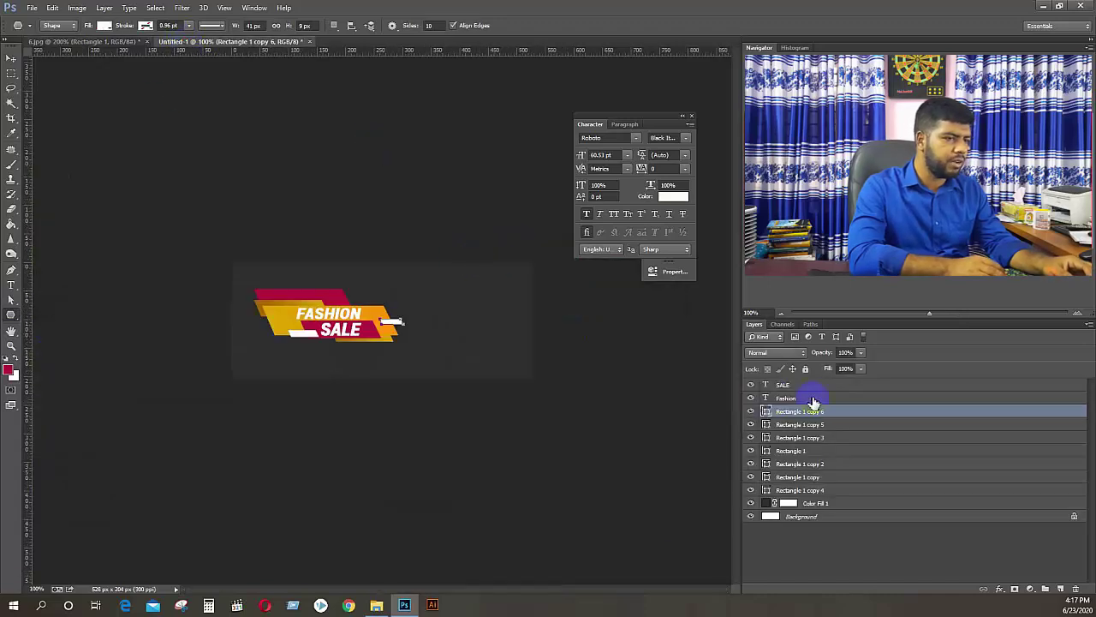
left_click(797, 387)
left_click_drag(492, 279, 566, 339)
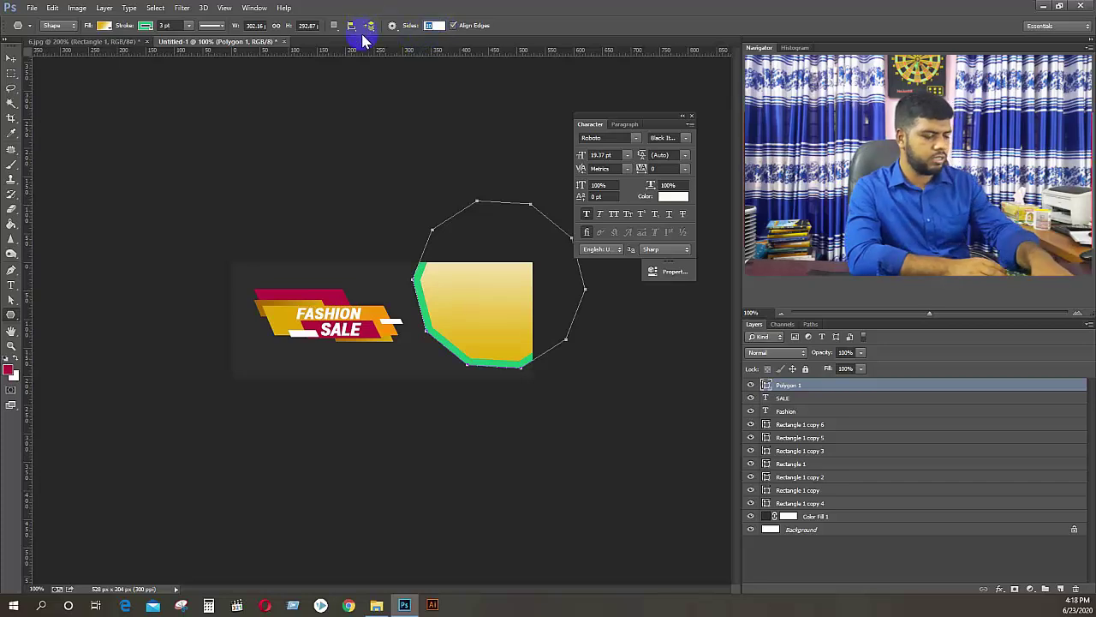
left_click(203, 80)
left_click(12, 57)
left_click(411, 252)
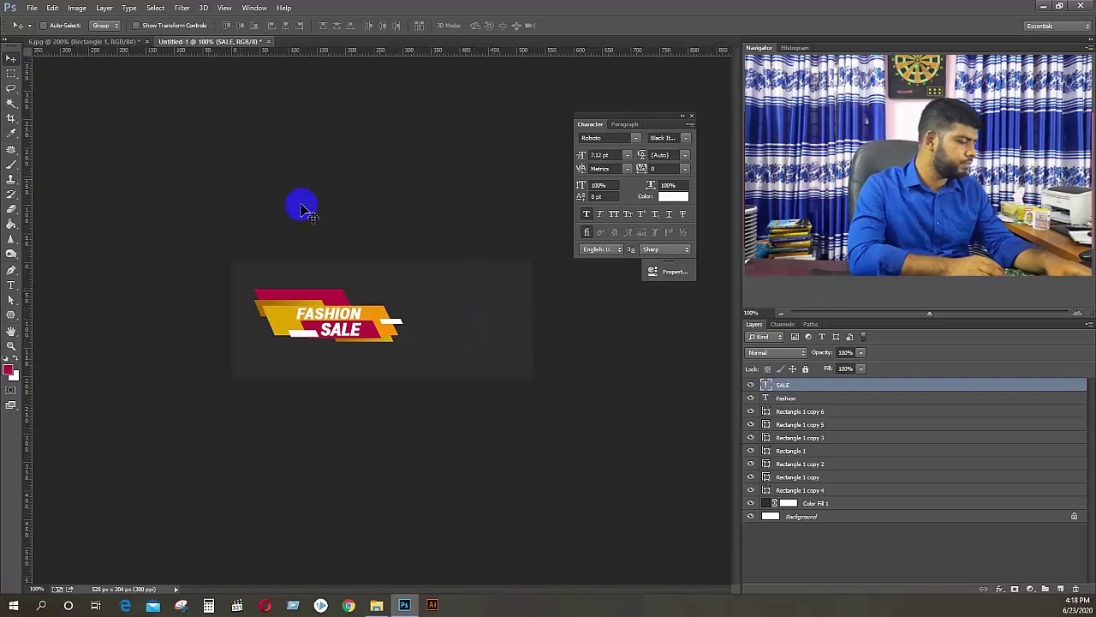
Try a three-sided polygon about 258 × 239 px over the banner's right end, and undo it
left_click(11, 315)
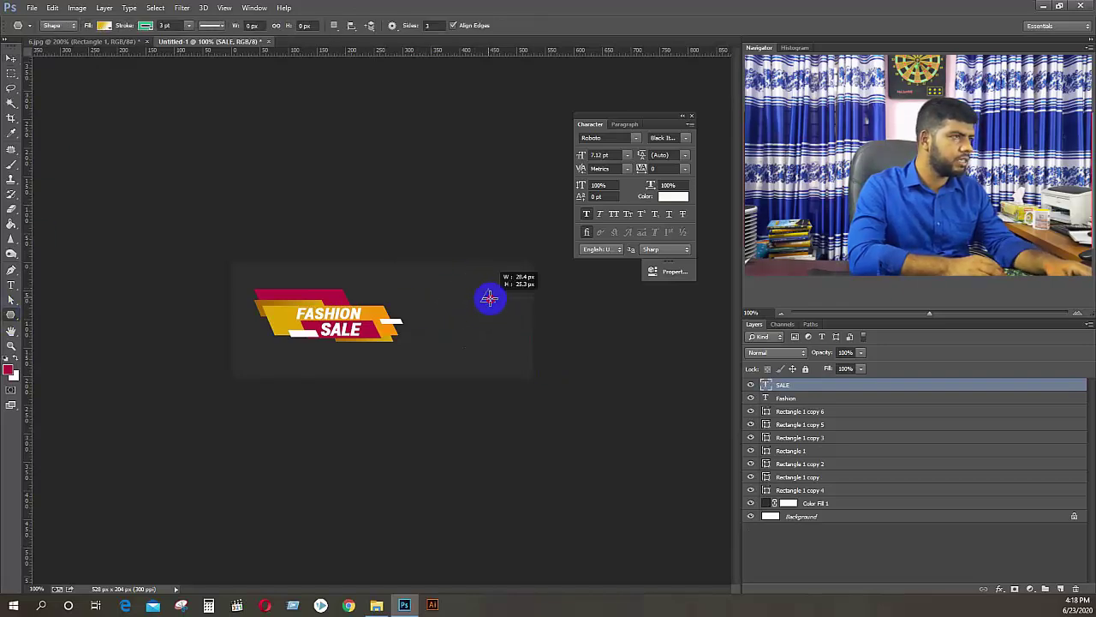
left_click_drag(489, 297, 555, 347)
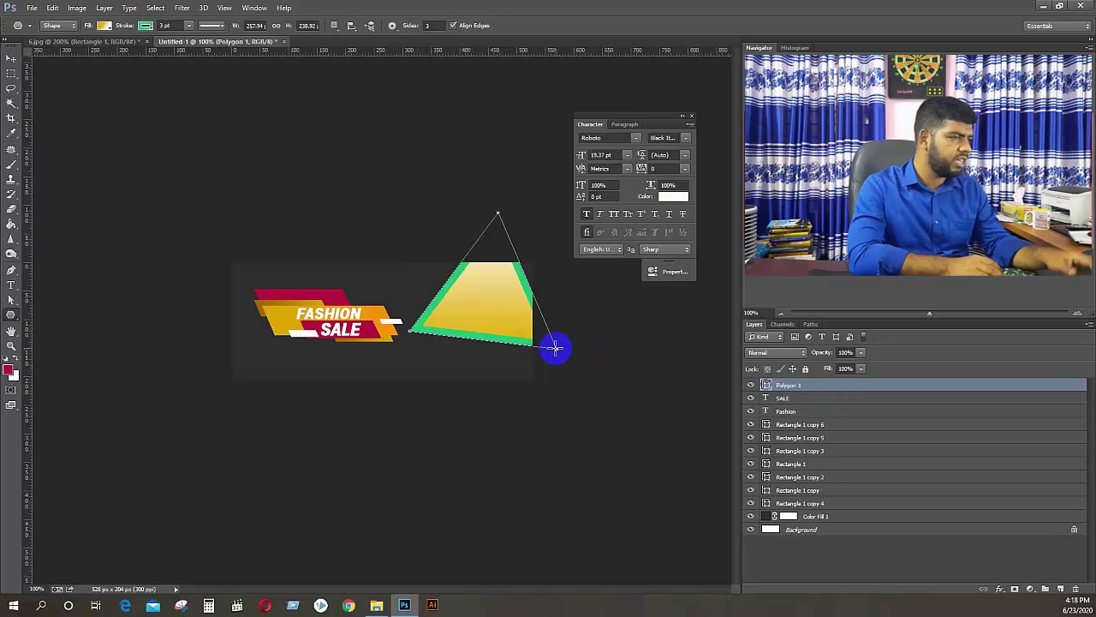
key("ctrl+z")
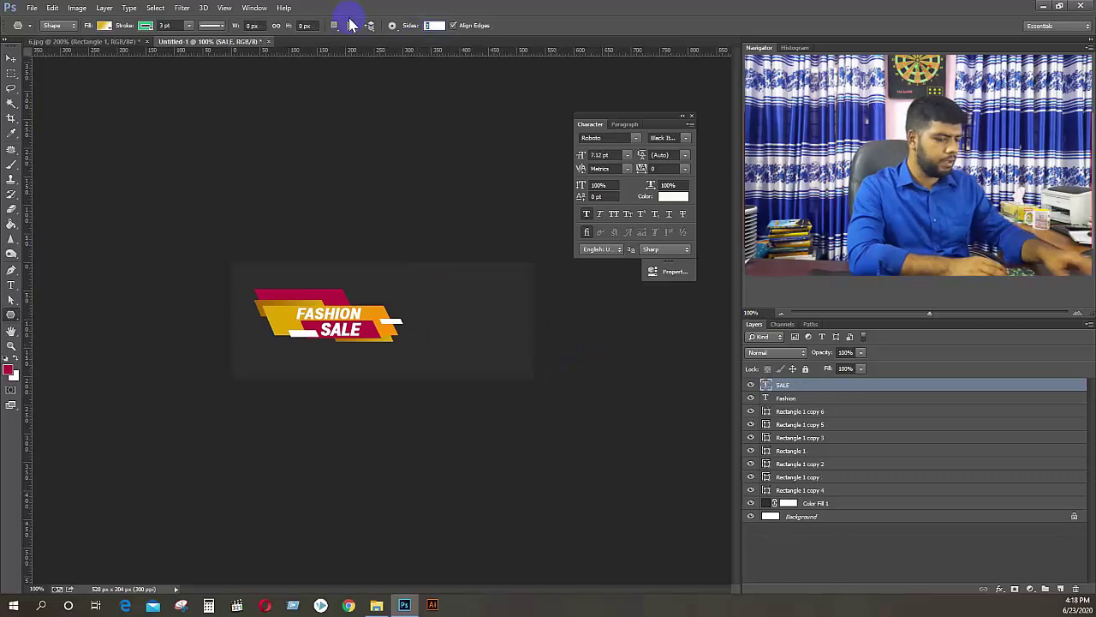
Draw a five-sided polygon without a stroke, about 326 × 336 px, pointing left over the banner's right end
left_click(146, 24)
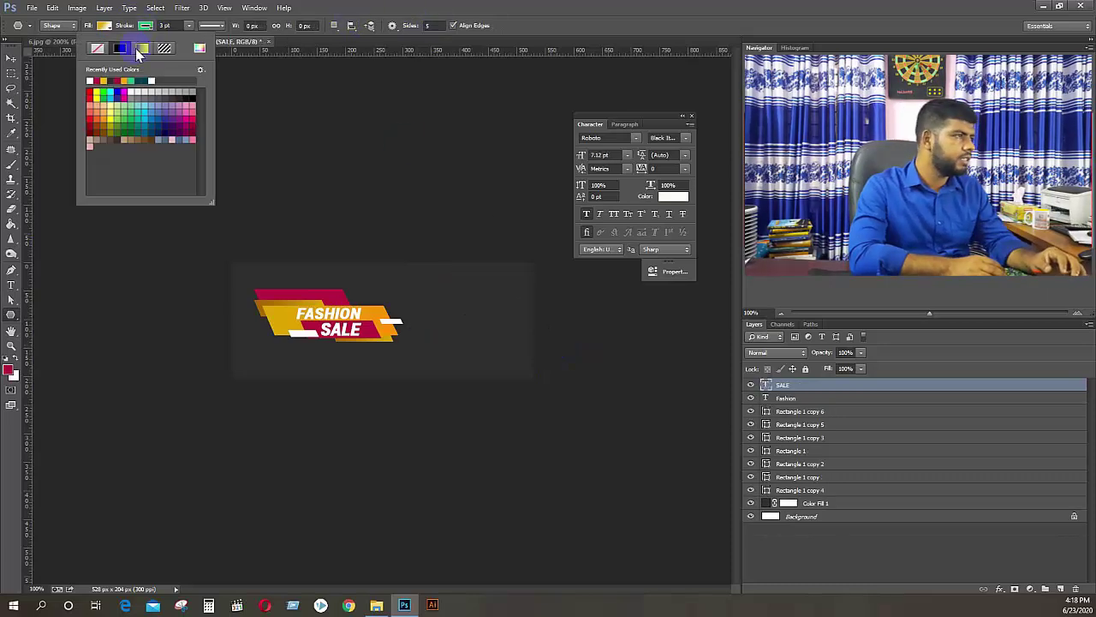
left_click(489, 301)
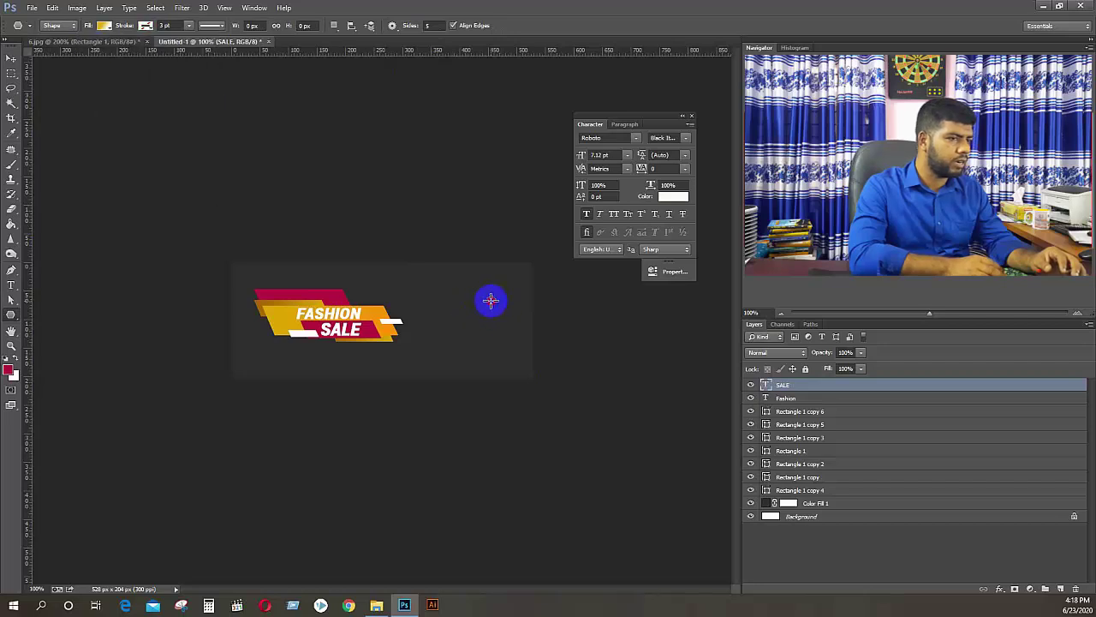
left_click_drag(490, 301, 570, 365)
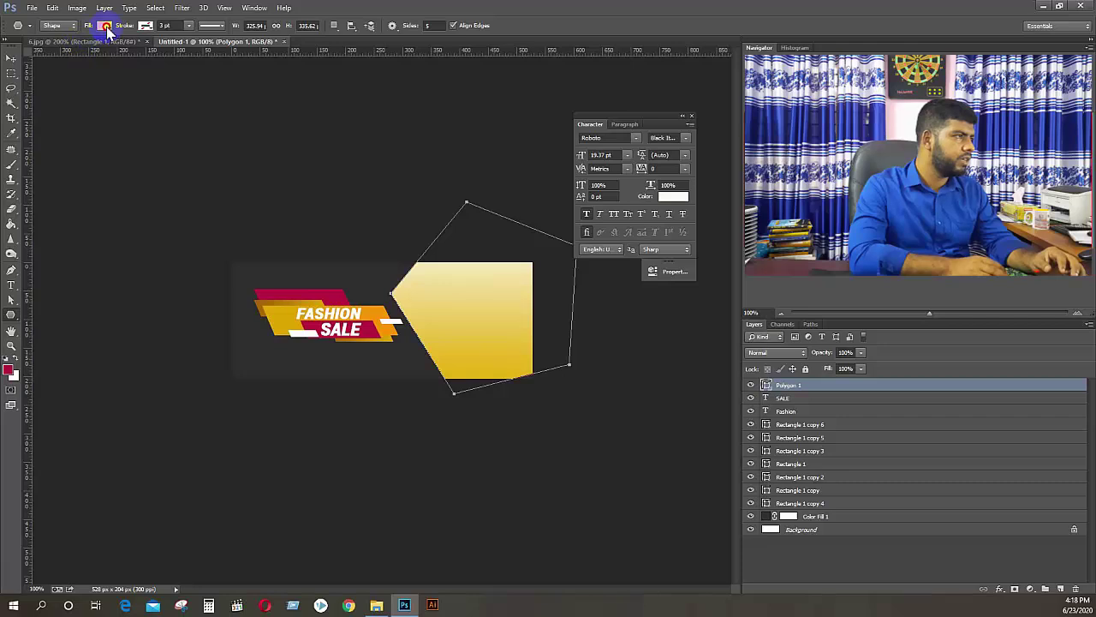
Try to change the pentagon's gradient fill to light grey #afafaf
left_click(104, 26)
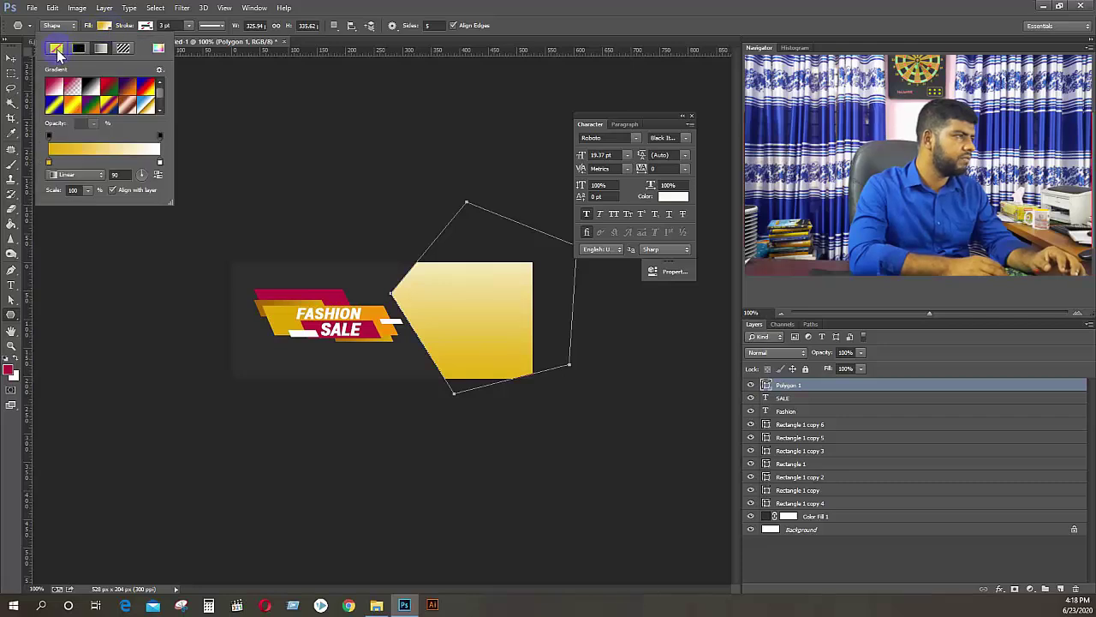
left_click(159, 49)
left_click_drag(582, 321, 613, 391)
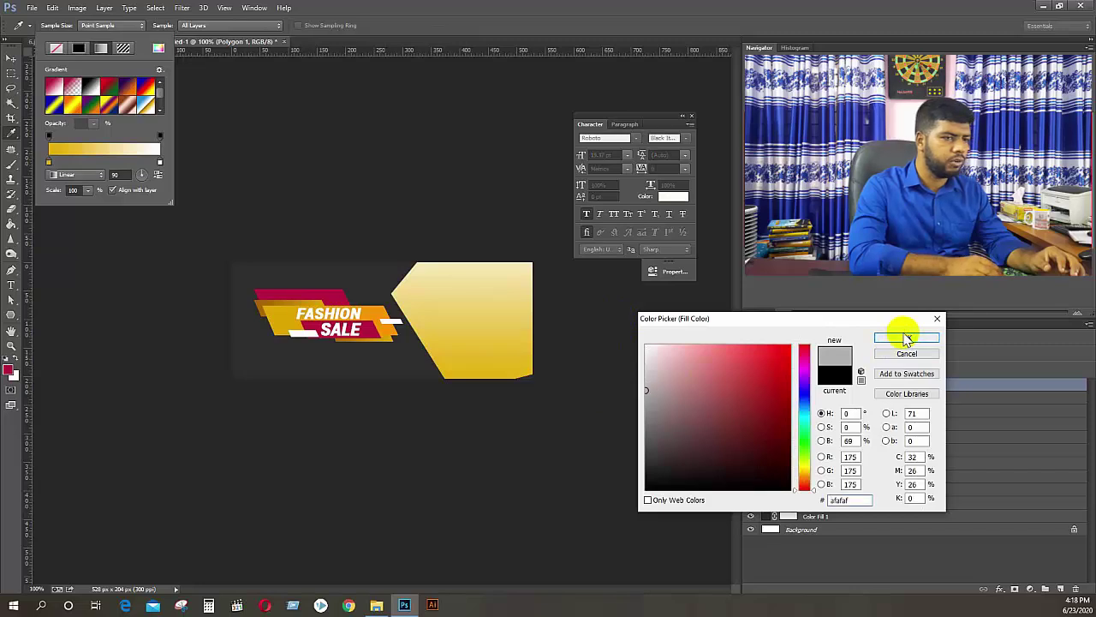
left_click(906, 337)
Move the pentagon right and down so its left point sits at about the banner's mid-height
left_click(11, 58)
left_click_drag(456, 312, 505, 334)
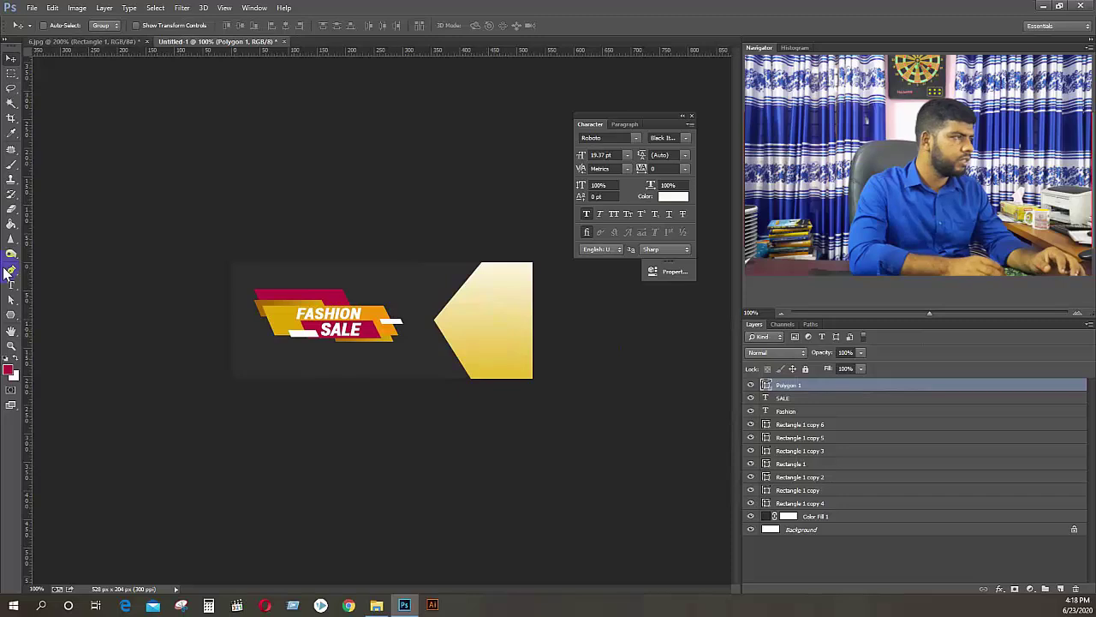
Change the pentagon's fill to solid grey #7b7b7b and bring up 6.jpg for comparison
left_click(11, 317)
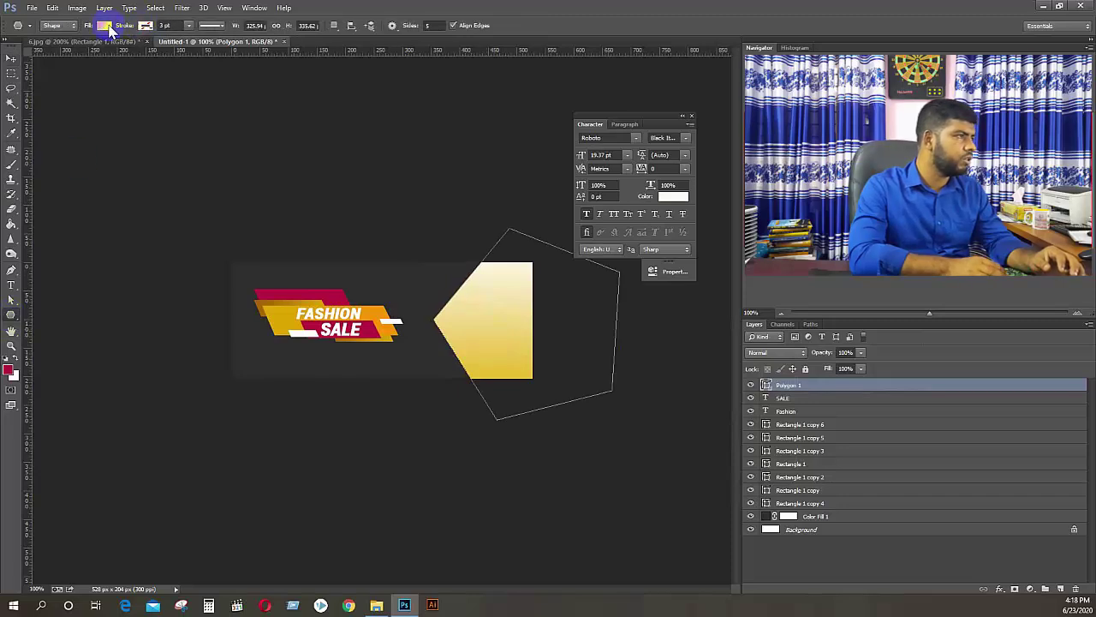
left_click(104, 26)
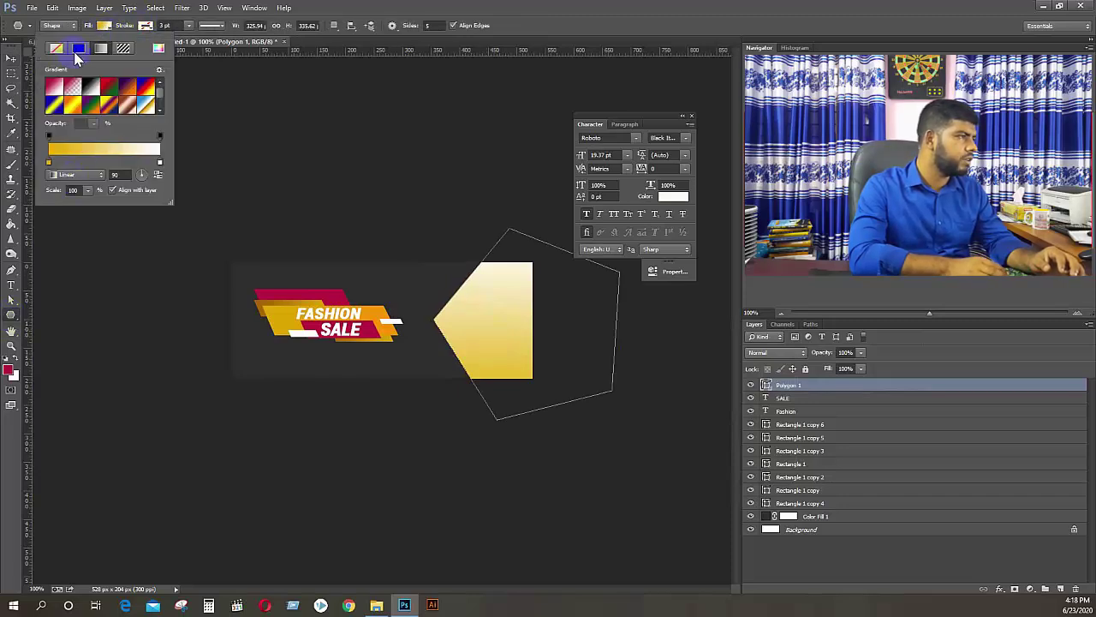
left_click(78, 49)
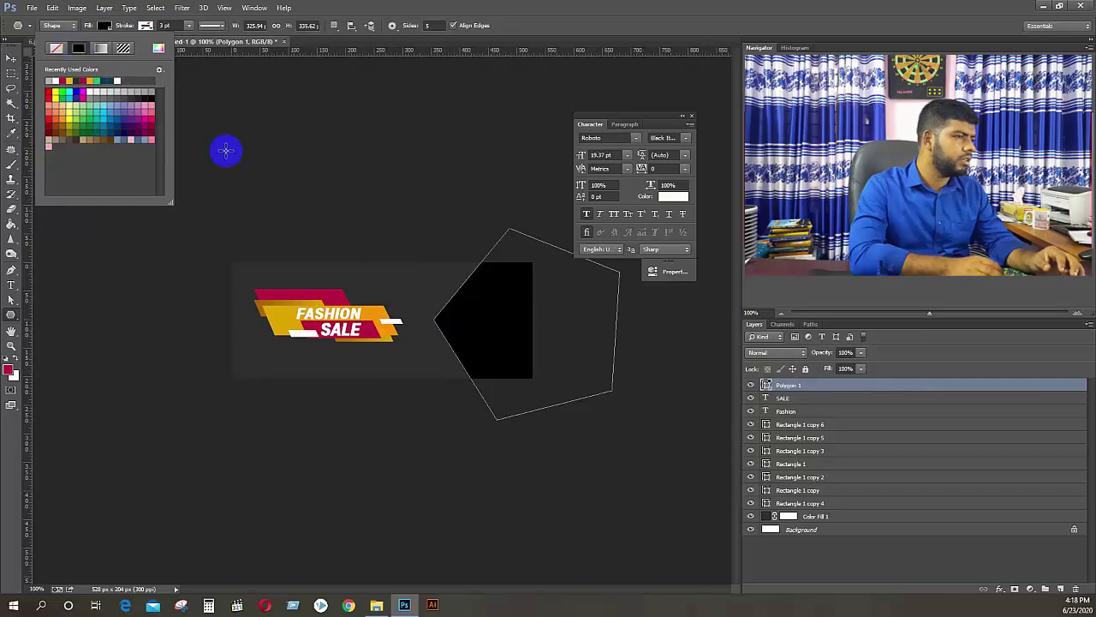
left_click(159, 49)
left_click(622, 419)
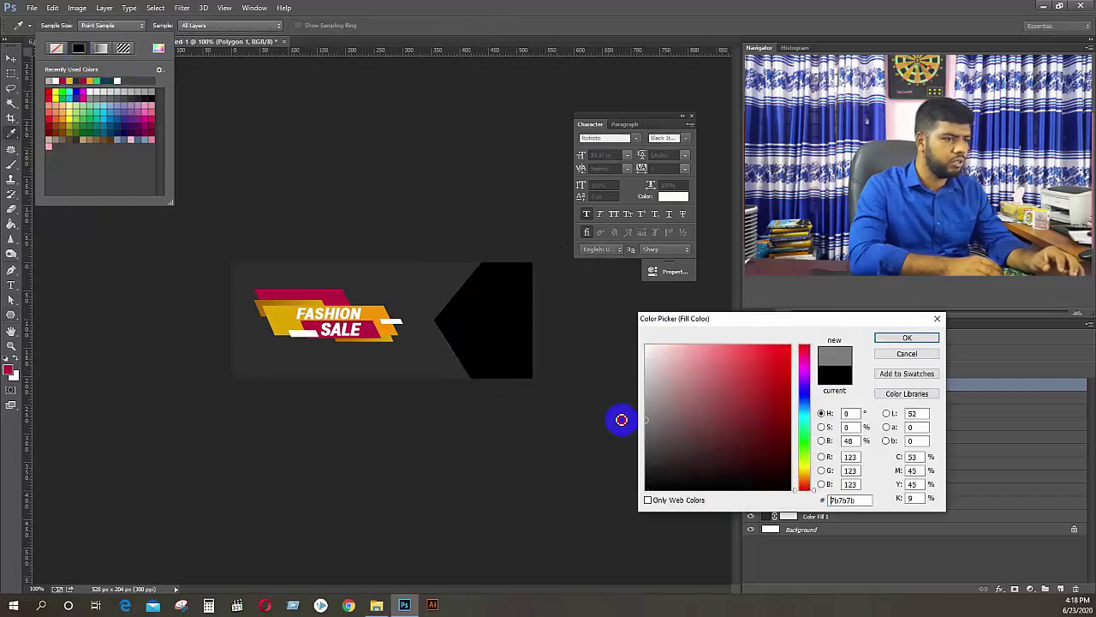
left_click(906, 338)
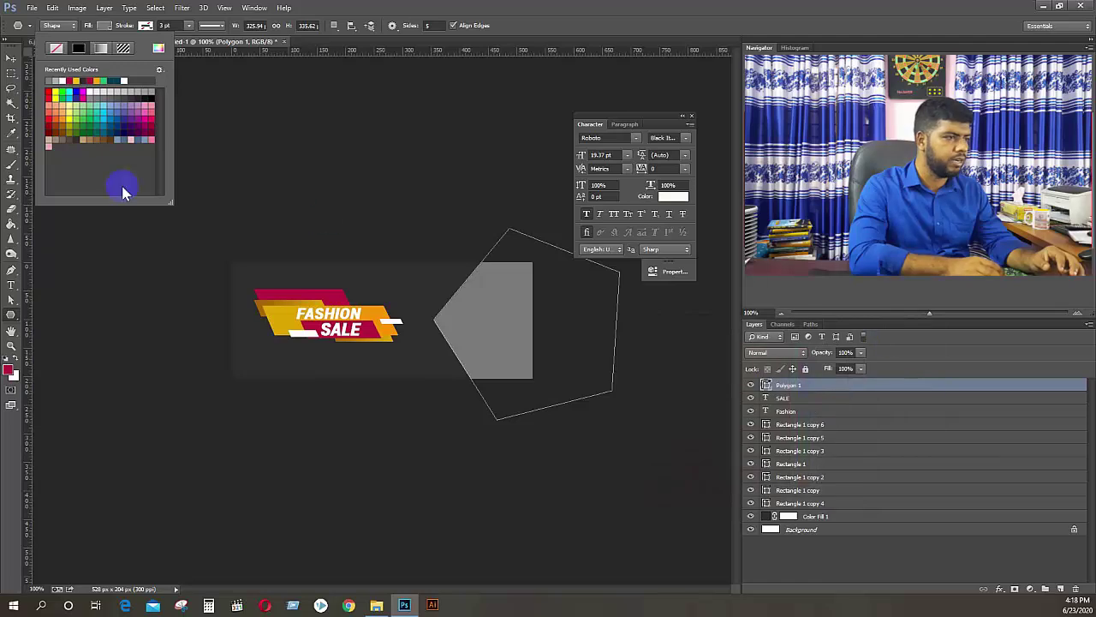
left_click(10, 58)
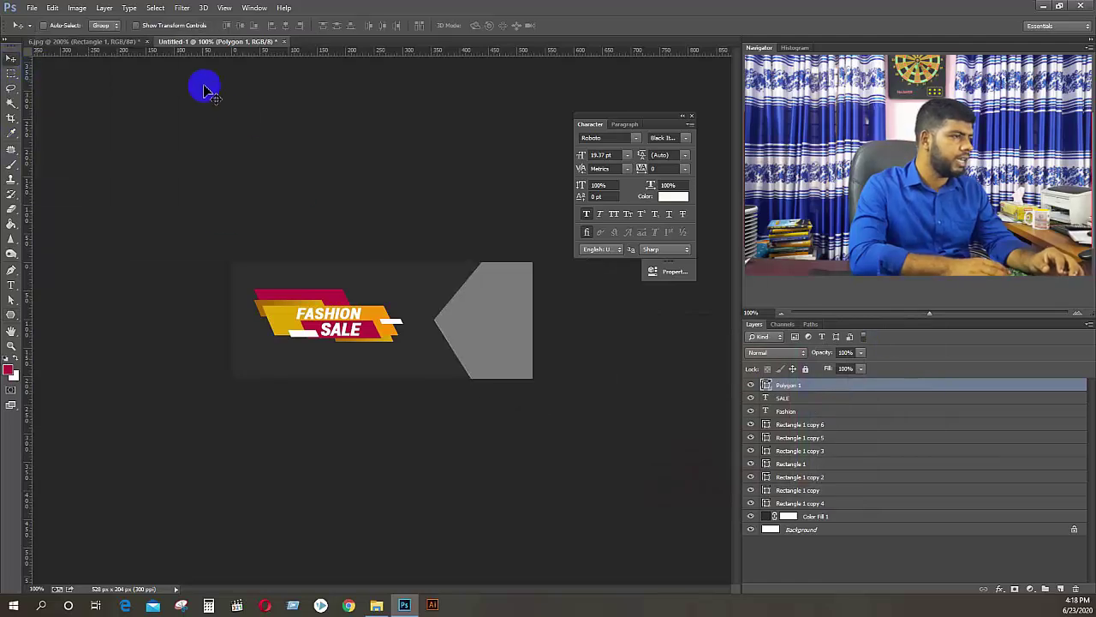
left_click(113, 43)
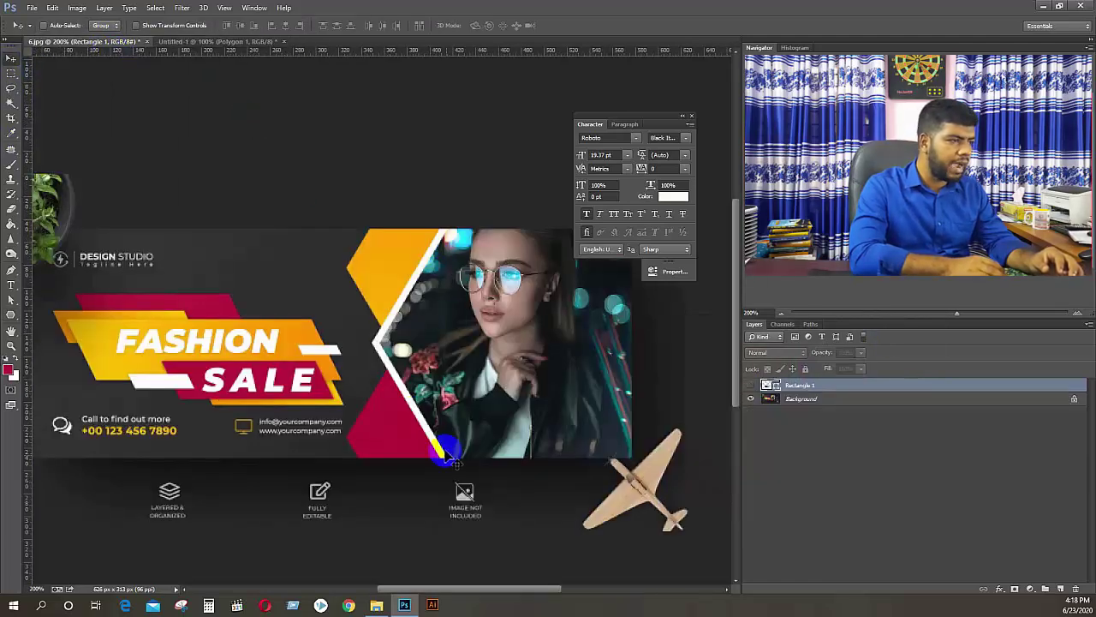
Give the pentagon in Untitled-1 a white 3 pt stroke and shift it slightly left and up
left_click(208, 42)
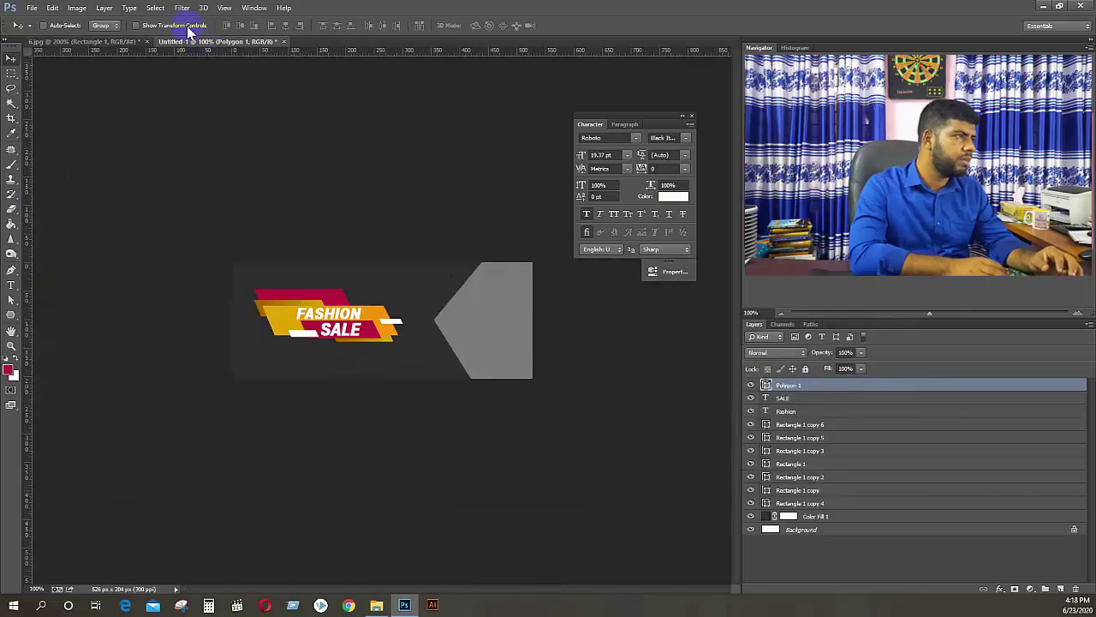
left_click(11, 315)
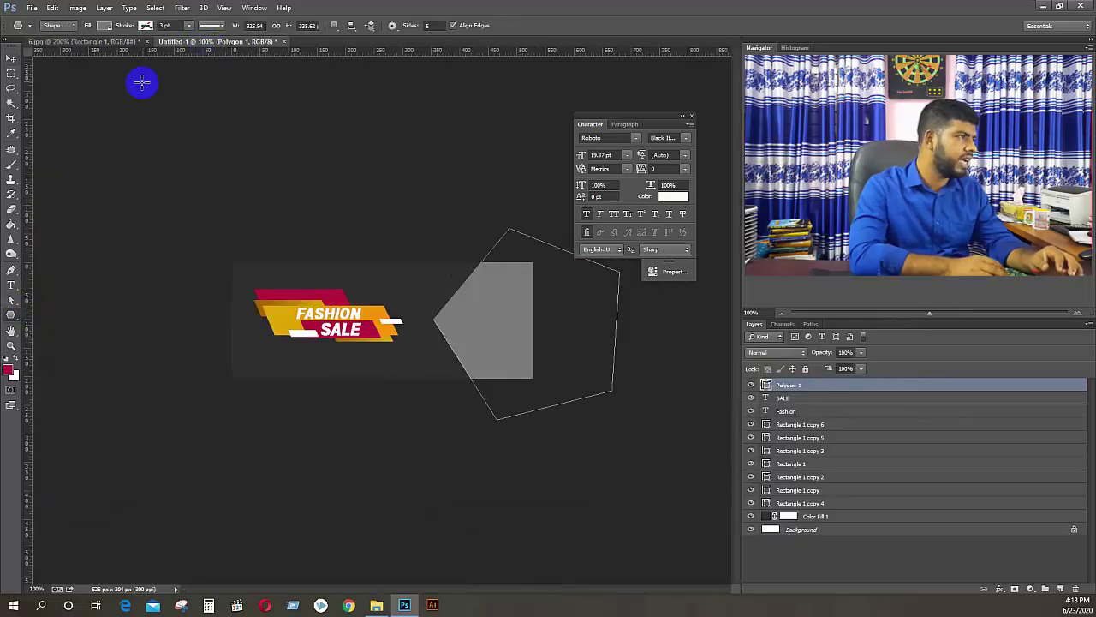
left_click(146, 25)
left_click(101, 80)
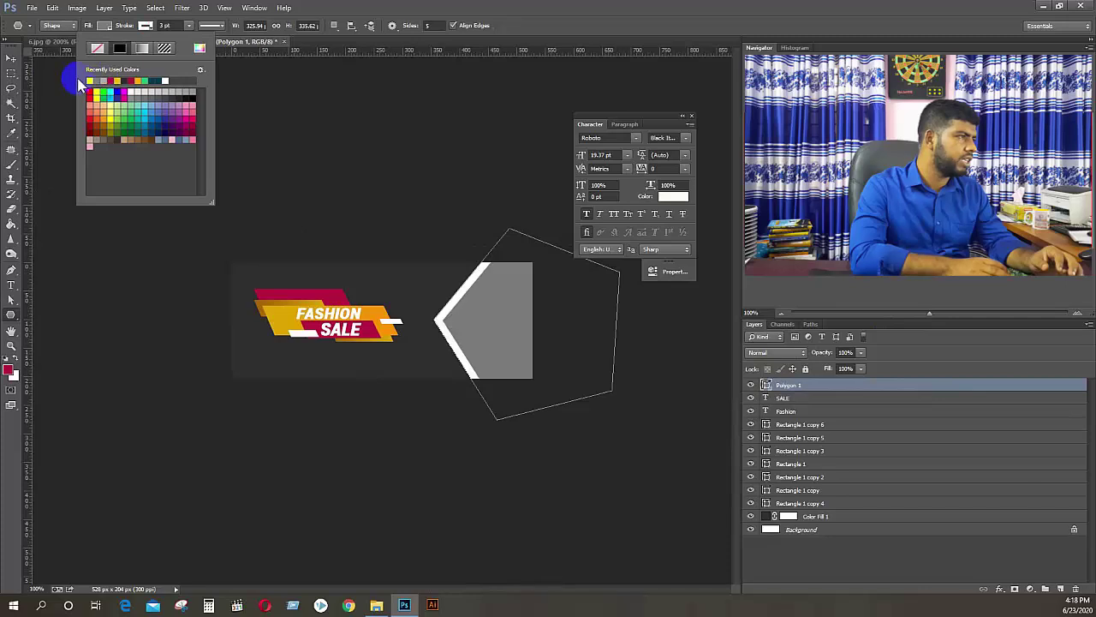
left_click(7, 65)
left_click(159, 126)
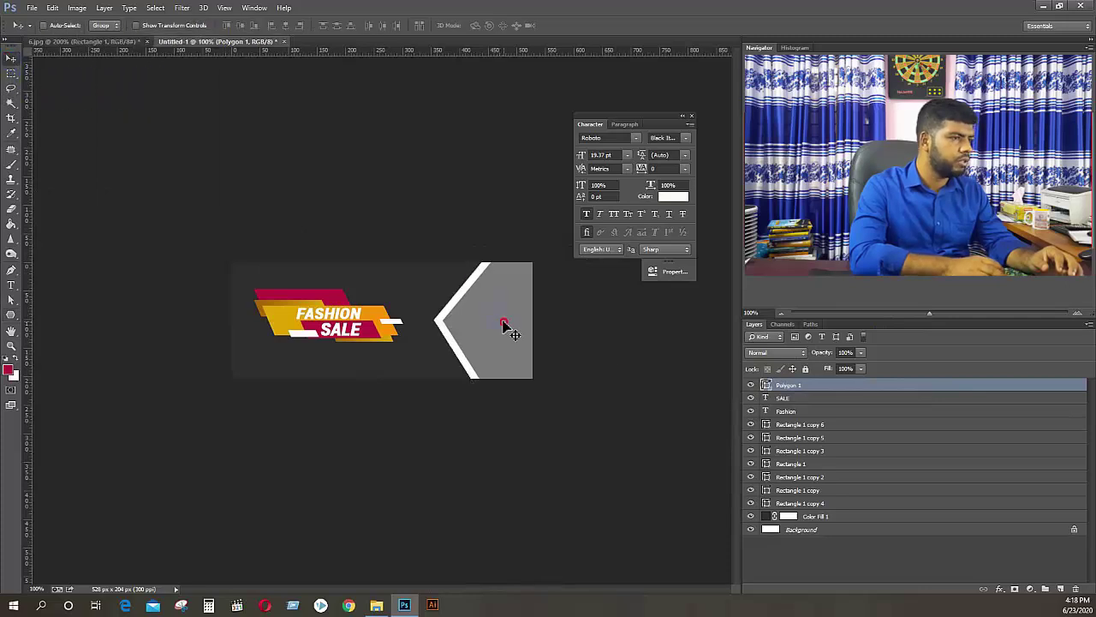
left_click_drag(506, 328, 495, 321)
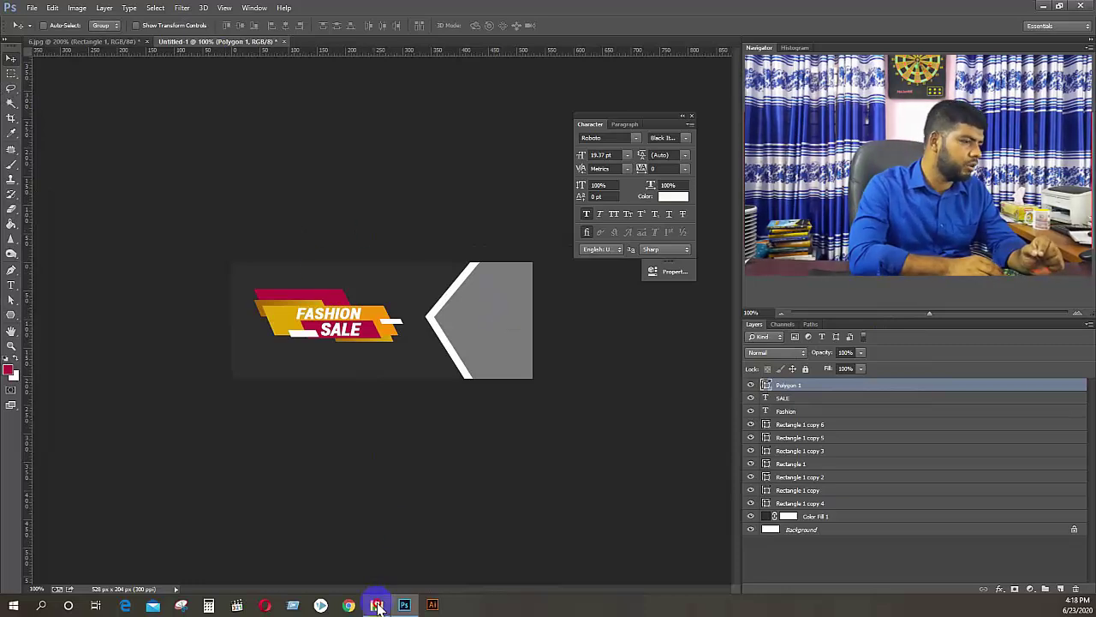
Switch to File Explorer and browse the Youtube (E:) drive for a portrait photo
left_click(376, 605)
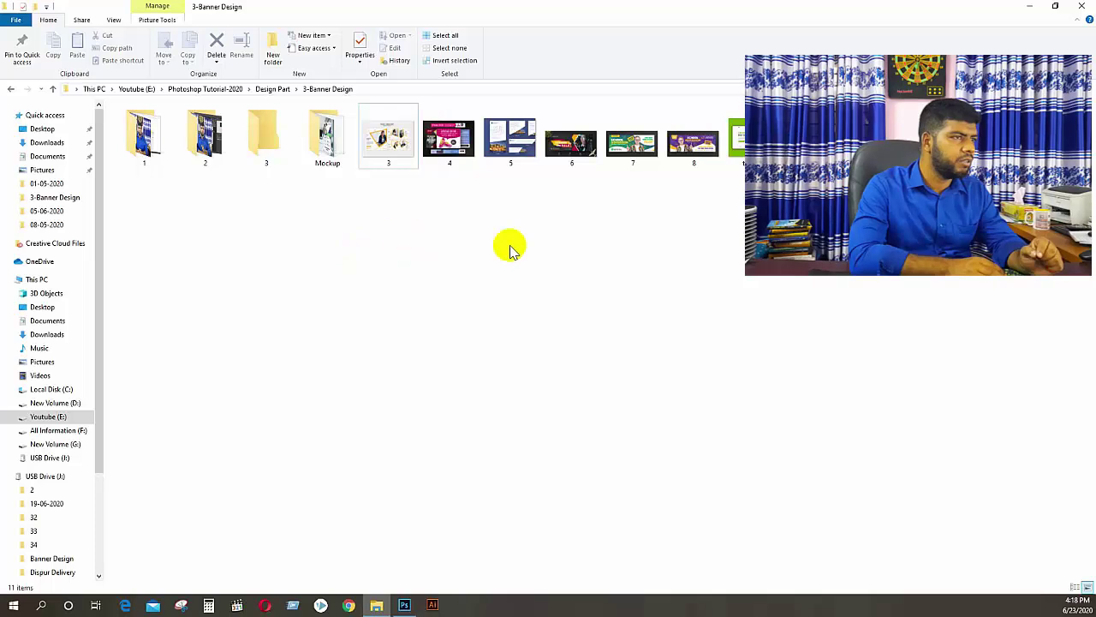
left_click(12, 89)
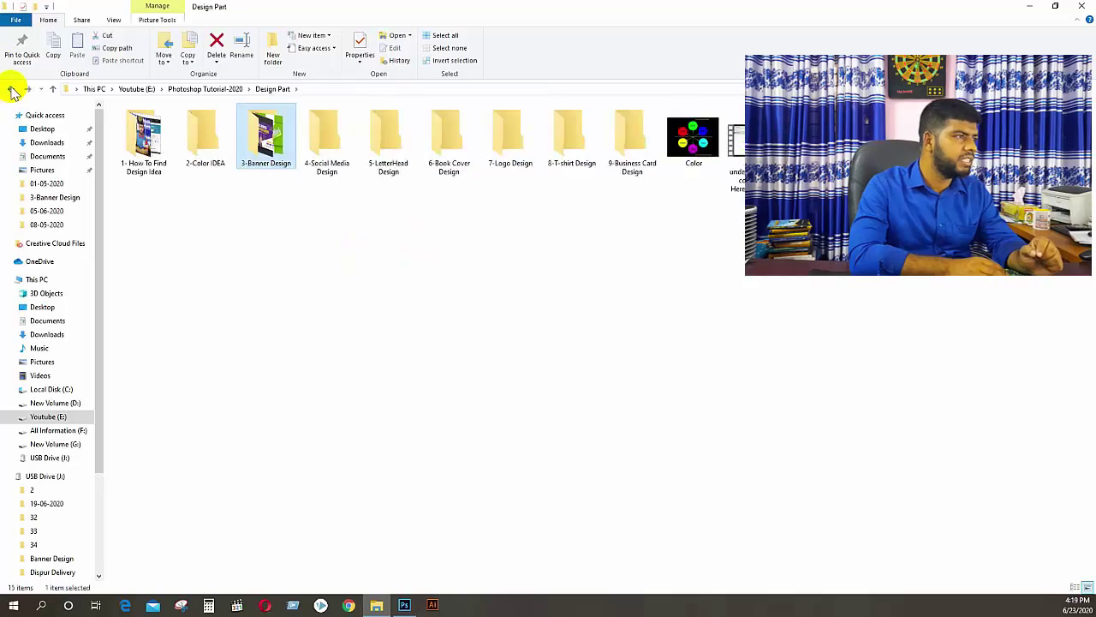
left_click(12, 89)
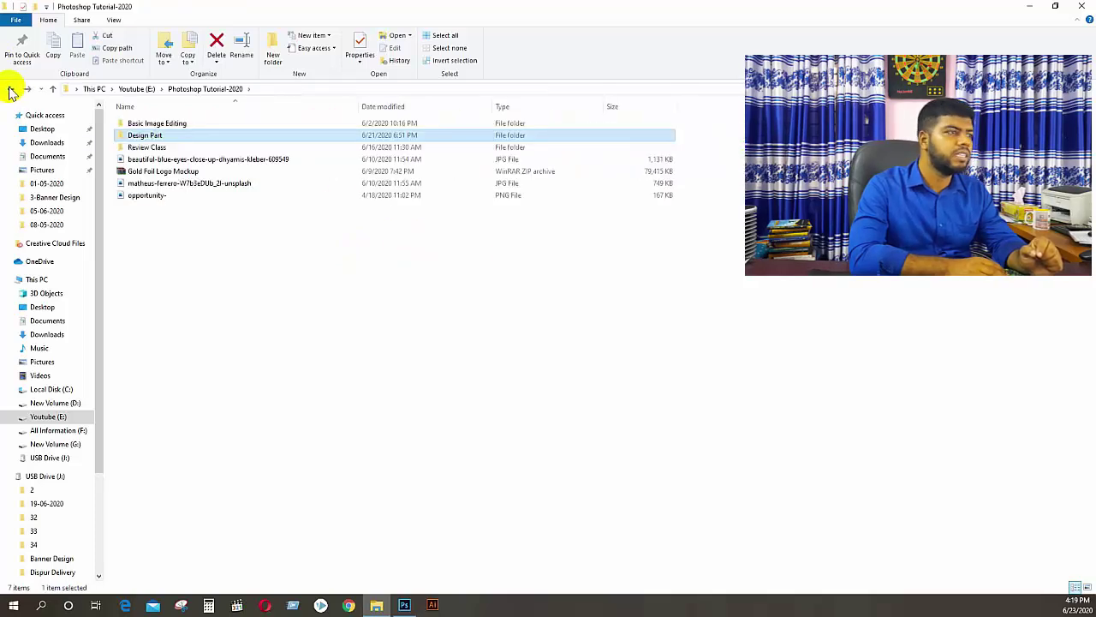
left_click(47, 417)
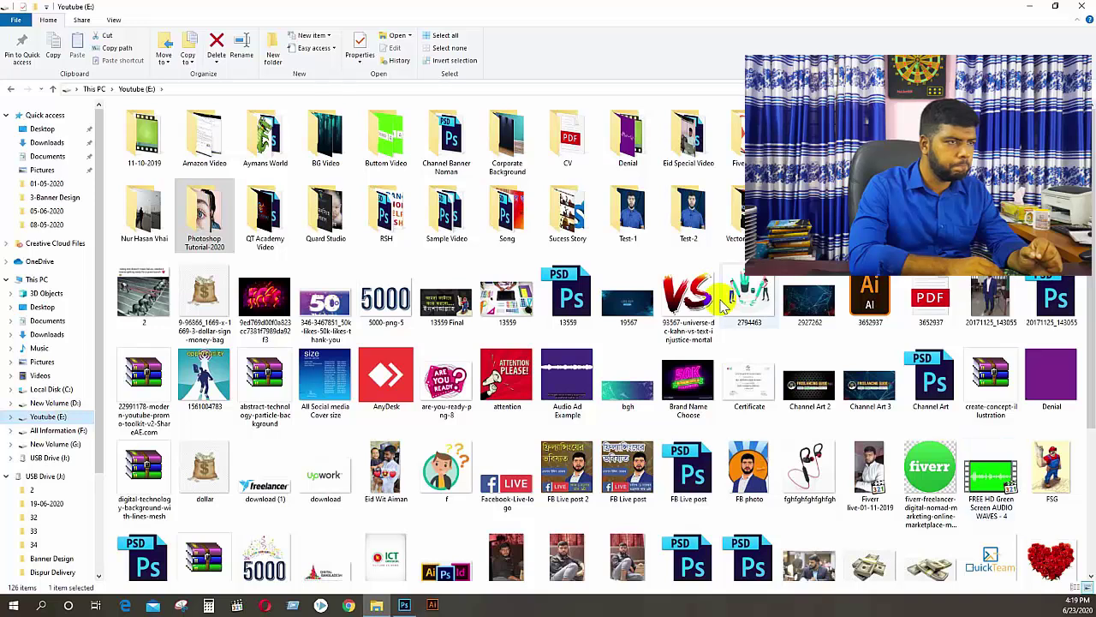
left_click(870, 215)
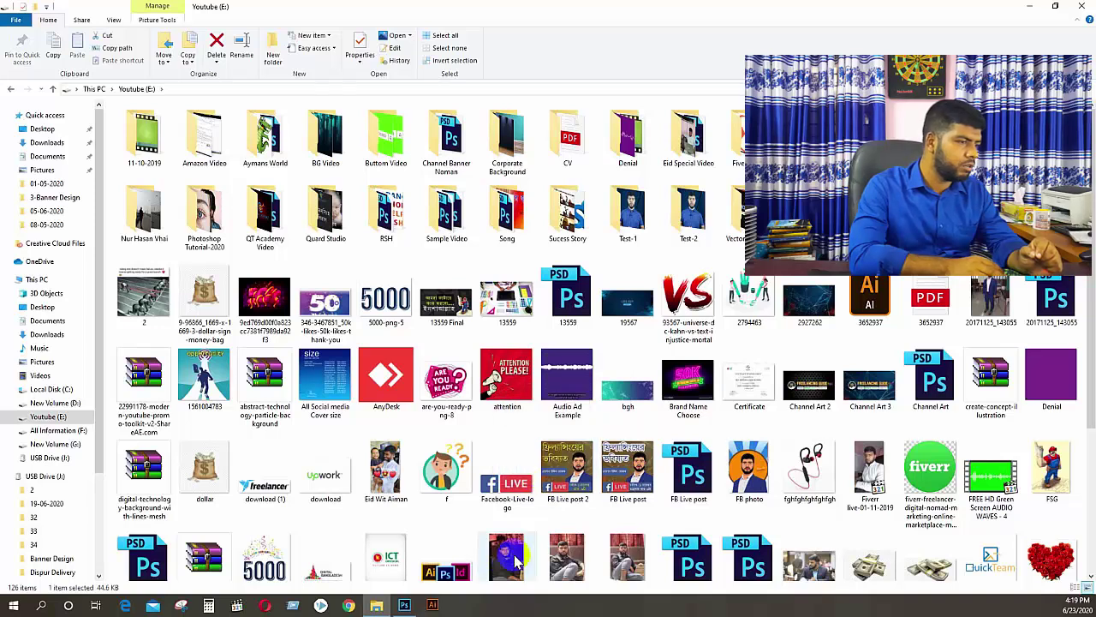
scroll(512, 558, "down", 1)
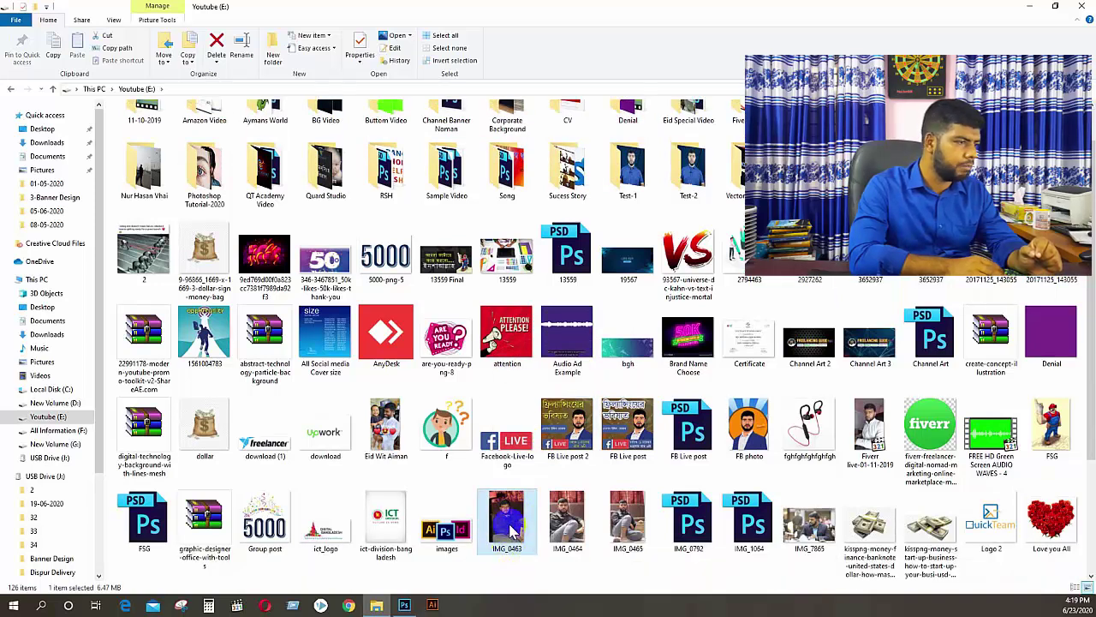
Open the portrait photo IMG_0464 in Photoshop as a separate document
left_click_drag(511, 531, 372, 40)
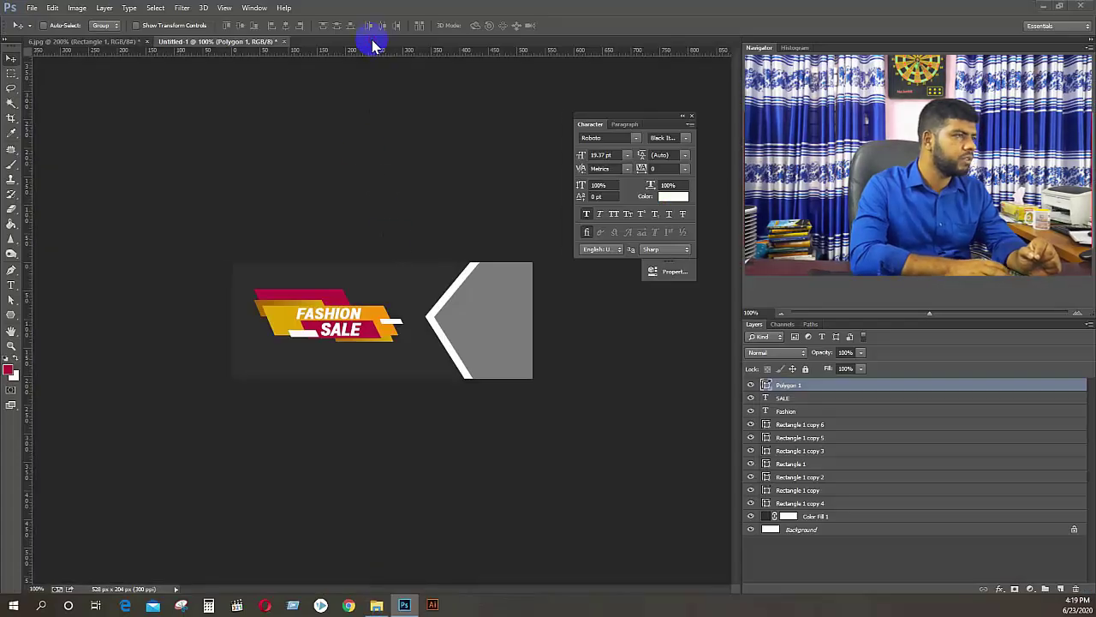
left_click(376, 604)
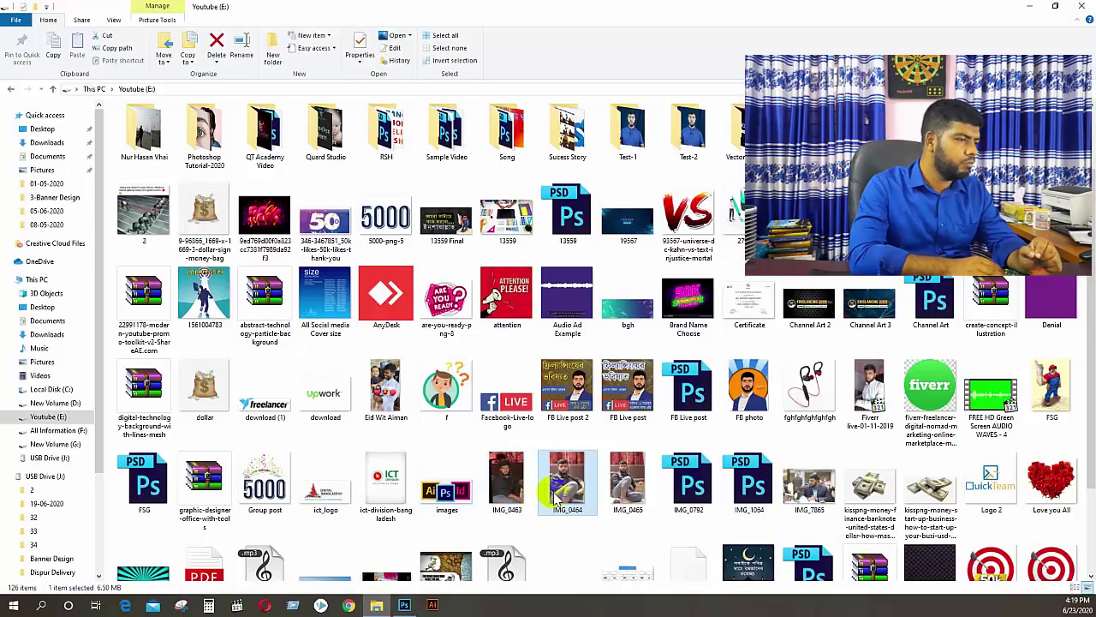
left_click_drag(561, 488, 423, 38)
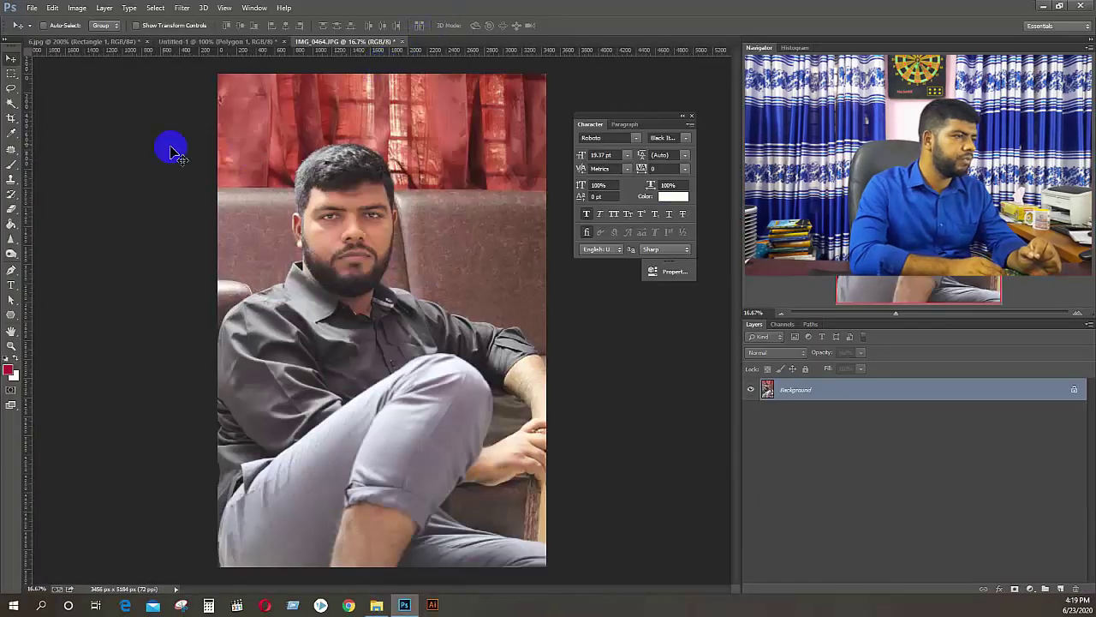
Copy the portrait into Untitled-1 and scale it down to a small size near the banner's photo panel
left_click_drag(347, 262, 478, 319)
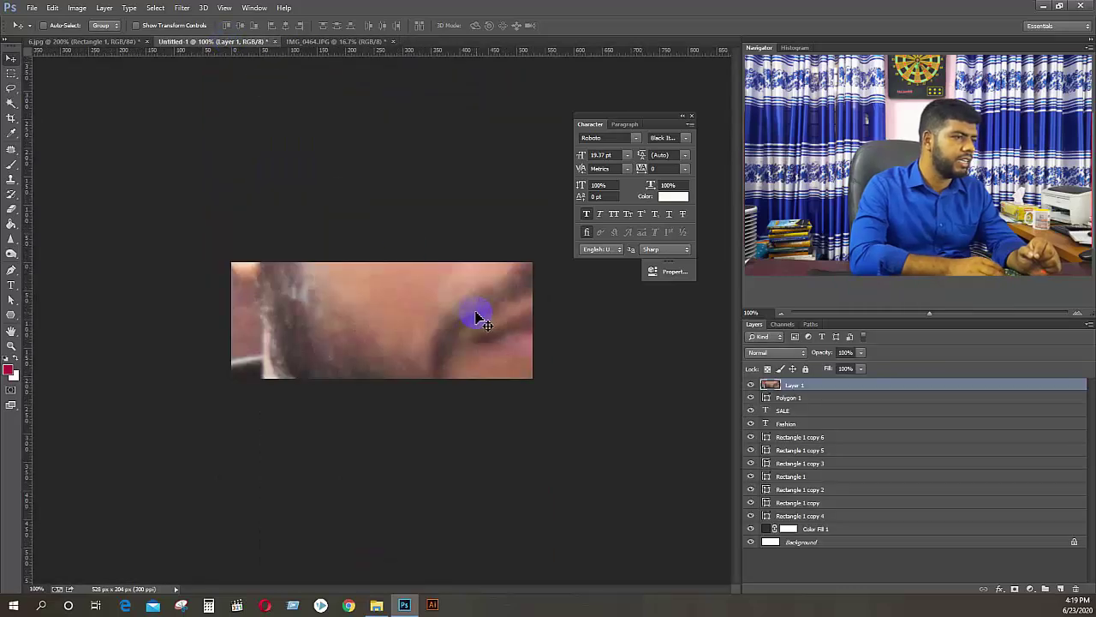
key("ctrl+t")
left_click_drag(377, 289, 380, 333)
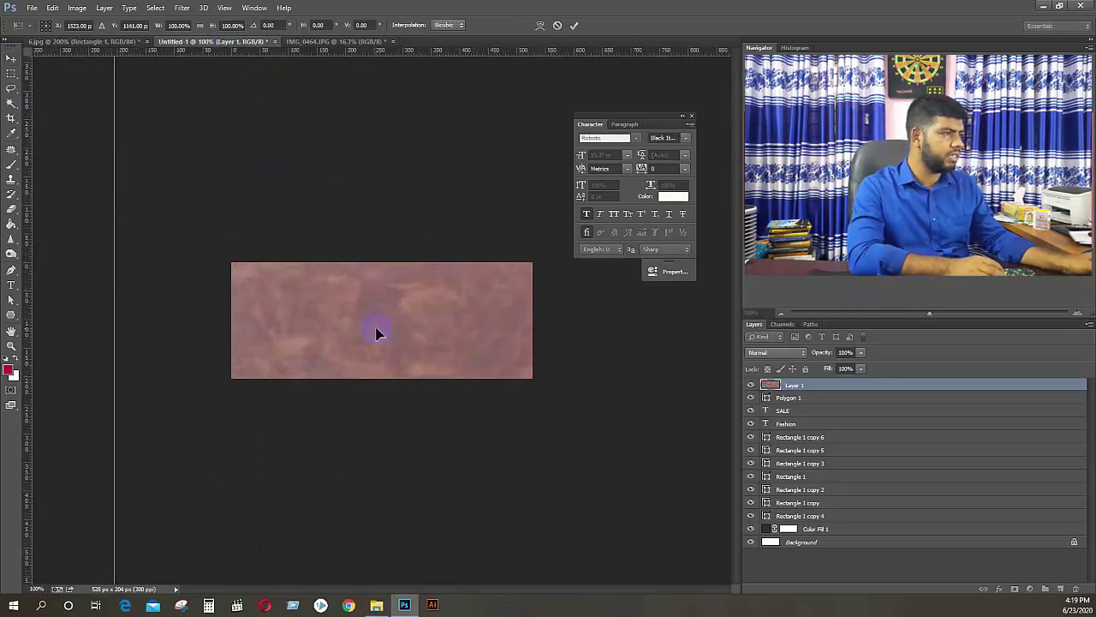
key("ctrl+minus")
key("ctrl+minus")
key("ctrl+minus")
key("ctrl+minus")
key("ctrl+minus")
key("ctrl+minus")
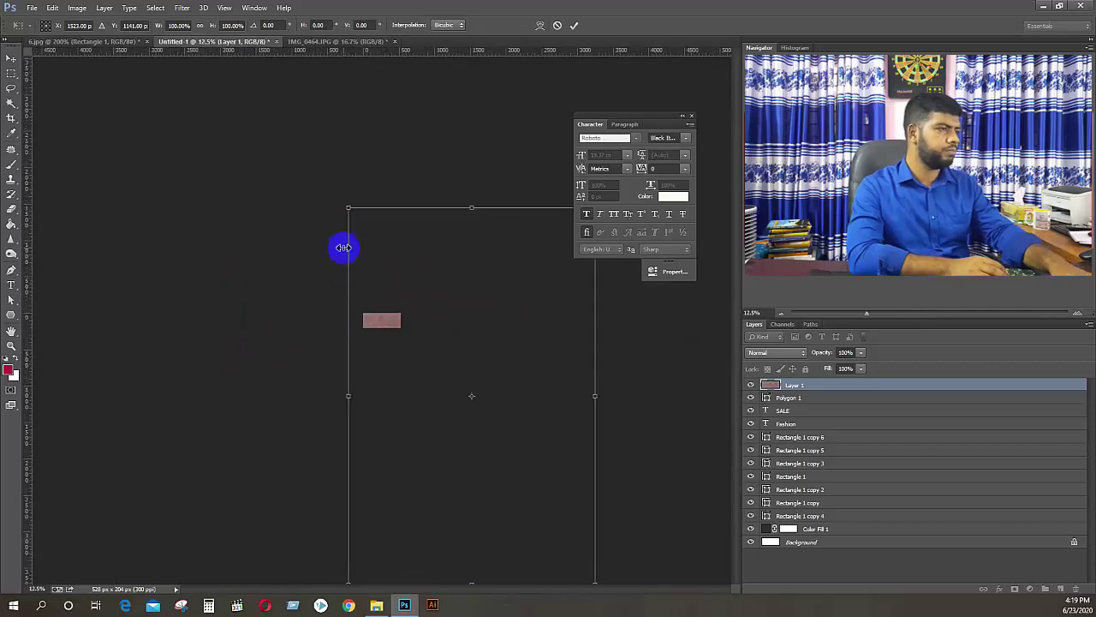
left_click_drag(352, 214, 394, 320)
key("Return")
Move the portrait over the pentagon, clip it to the Polygon 1 layer and position the face within the panel
key("ctrl+plus")
key("ctrl+plus")
key("ctrl+plus")
key("ctrl+plus")
key("ctrl+plus")
key("ctrl+plus")
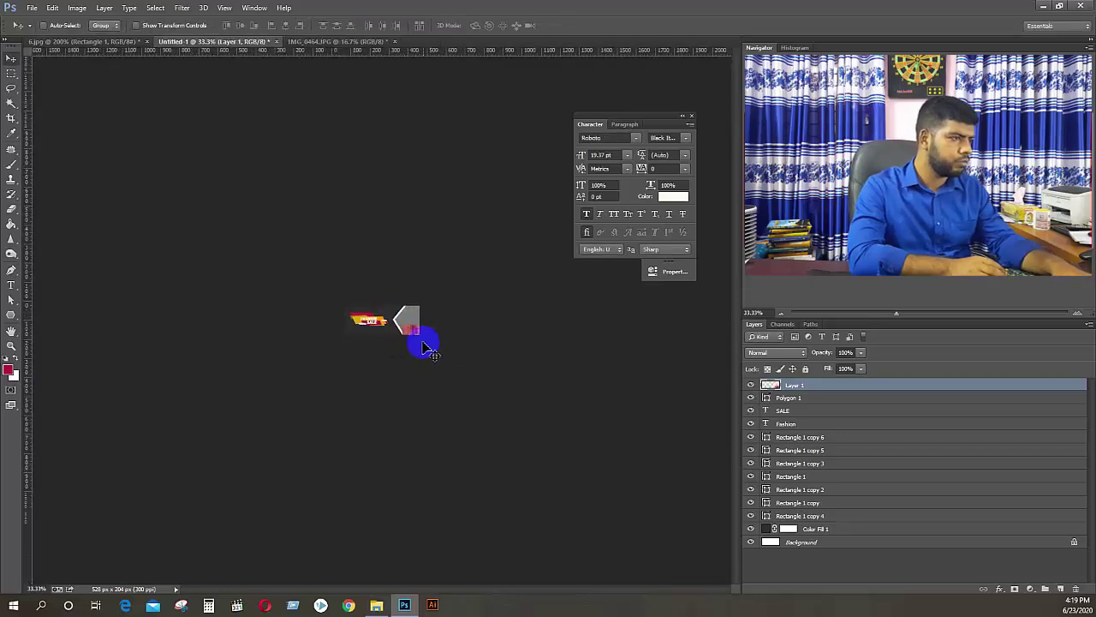
left_click_drag(503, 367, 466, 255)
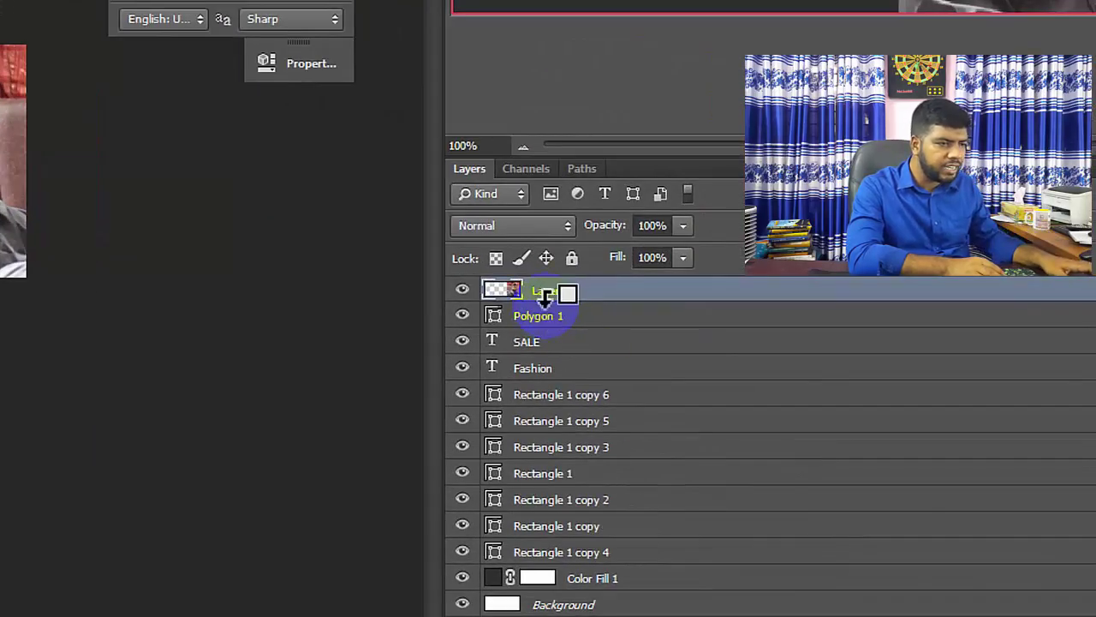
left_click(543, 300, "alt")
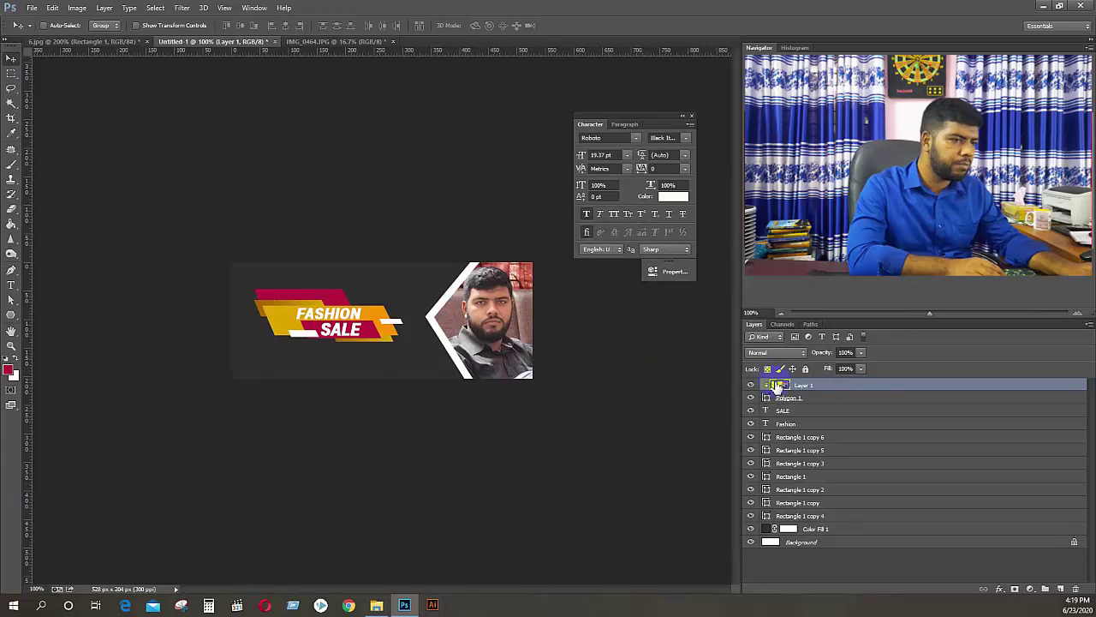
left_click_drag(482, 339, 488, 327)
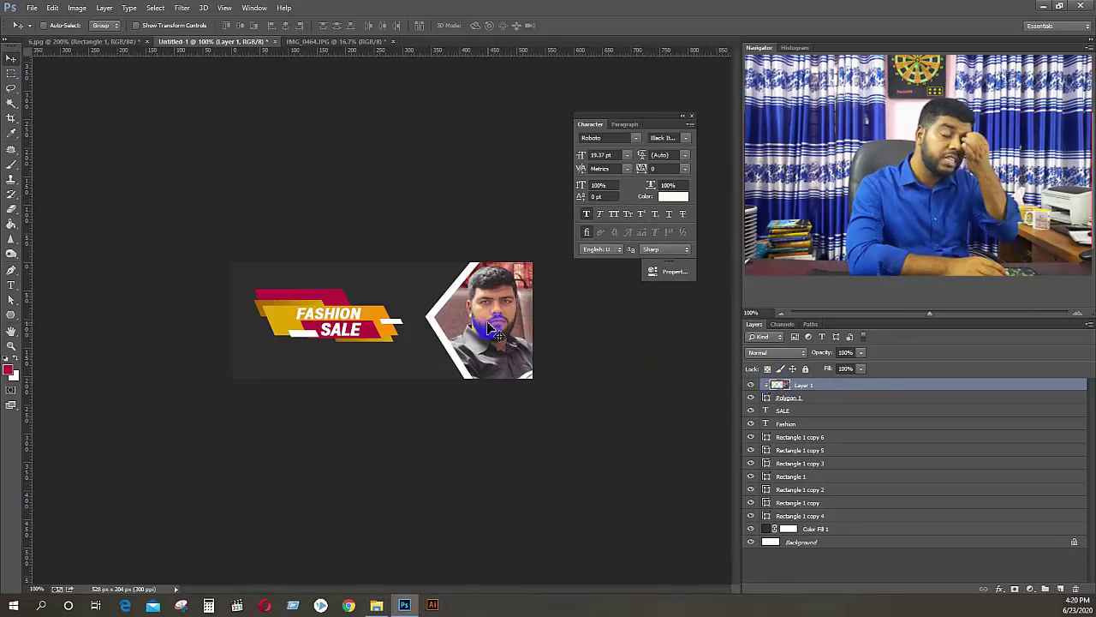
mouse_move(492, 331)
left_mouse_down()
mouse_move(518, 308)
mouse_move(489, 330)
left_mouse_up()
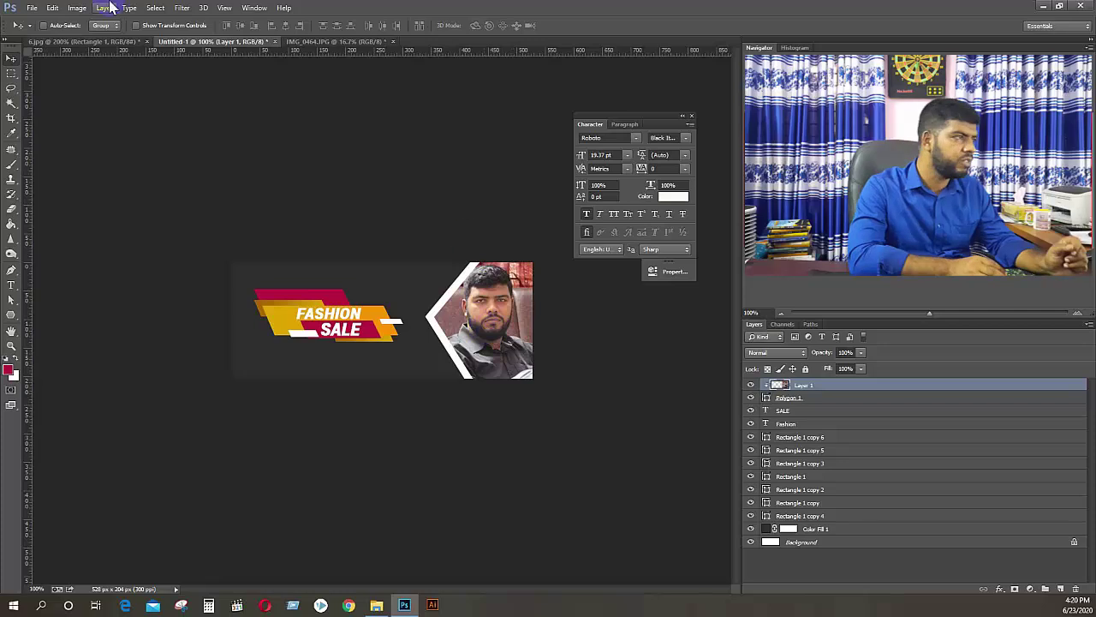
Close the IMG_0464.JPG document and compare the banner with 6.jpg
left_click(393, 41)
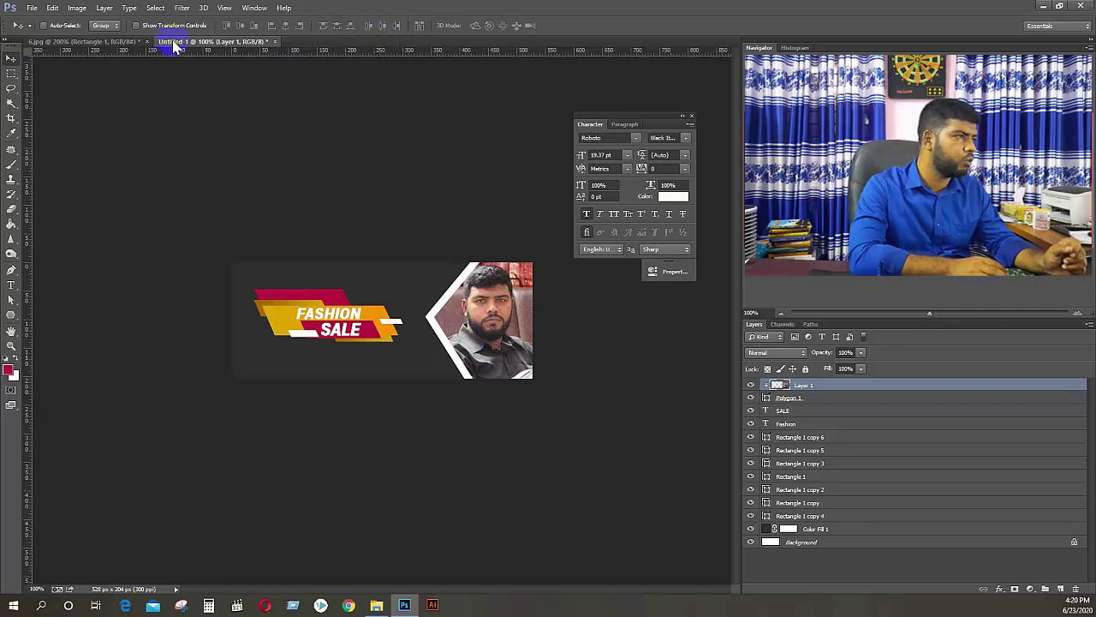
left_click(102, 42)
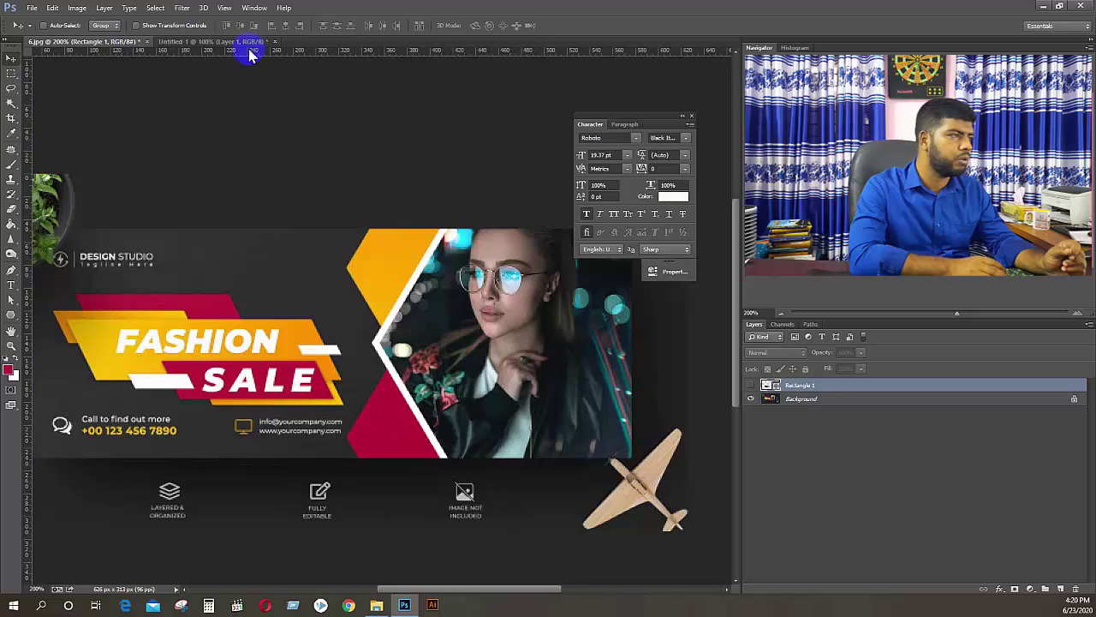
left_click(211, 43)
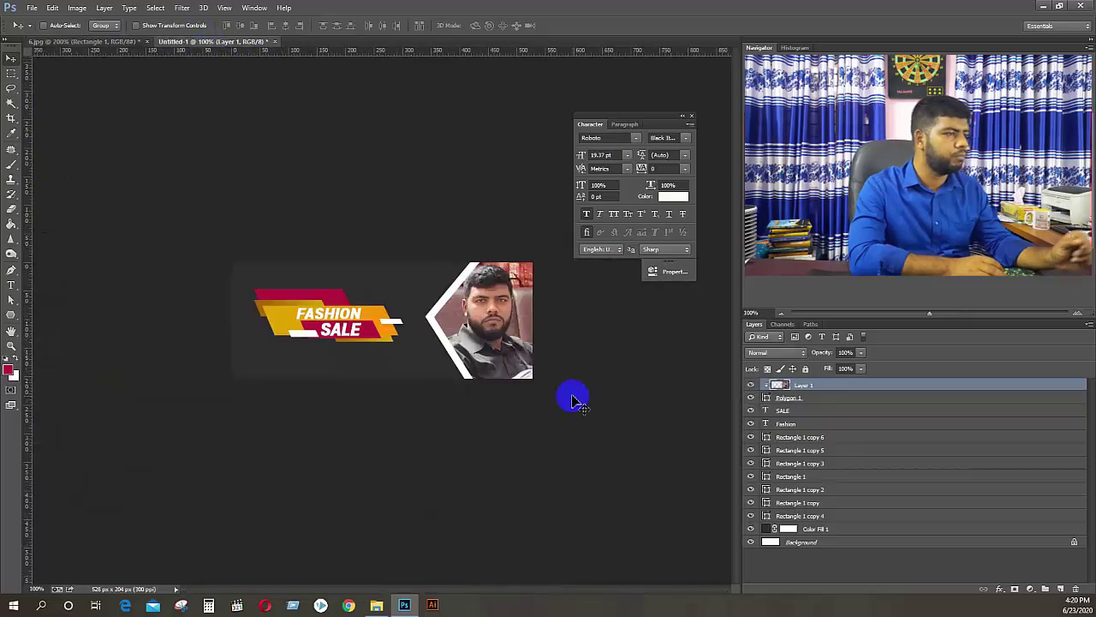
Duplicate the gold parallelogram Rectangle 1, bring the copy to the top of the layer stack and move it over the photo panel
left_click(753, 467)
left_click(751, 478)
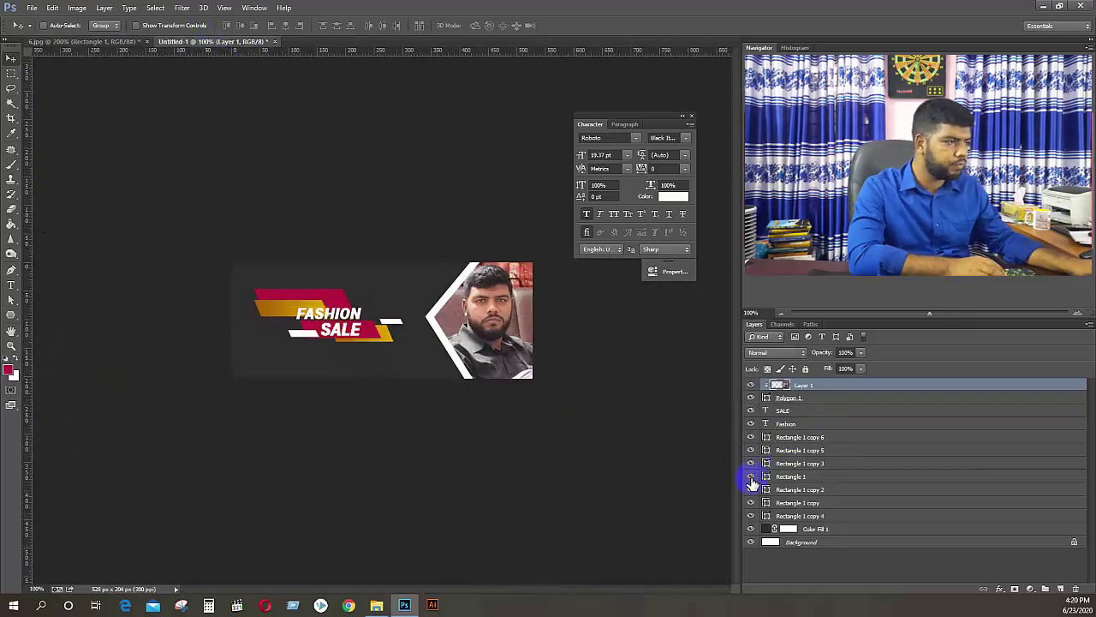
left_click(751, 478)
left_click(788, 478)
key("ctrl+j")
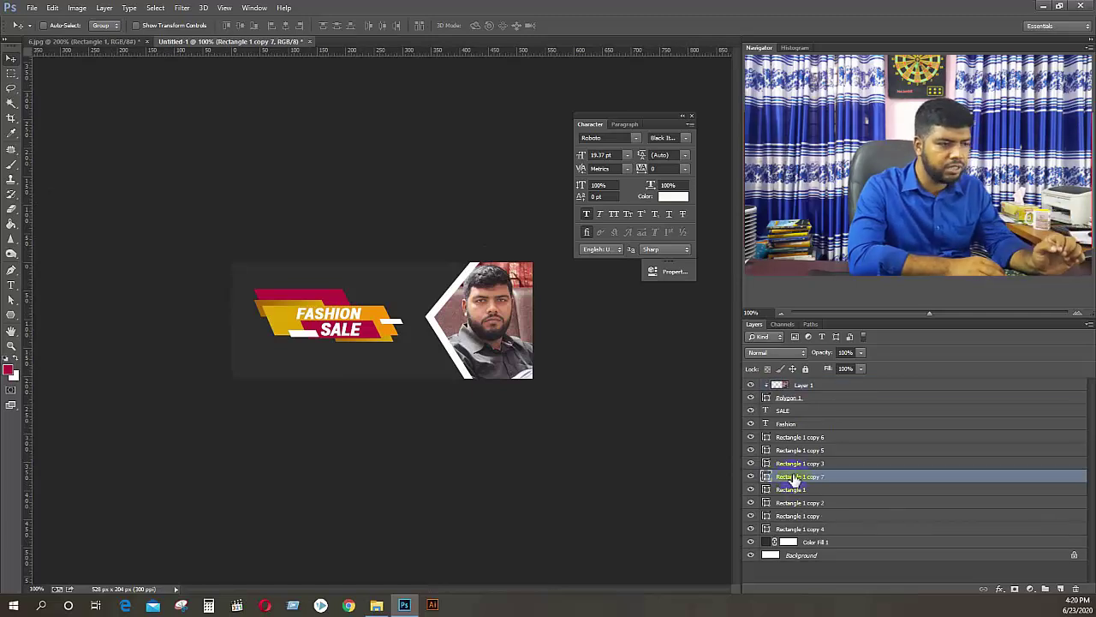
left_click_drag(795, 480, 805, 387)
left_click_drag(355, 299, 487, 304)
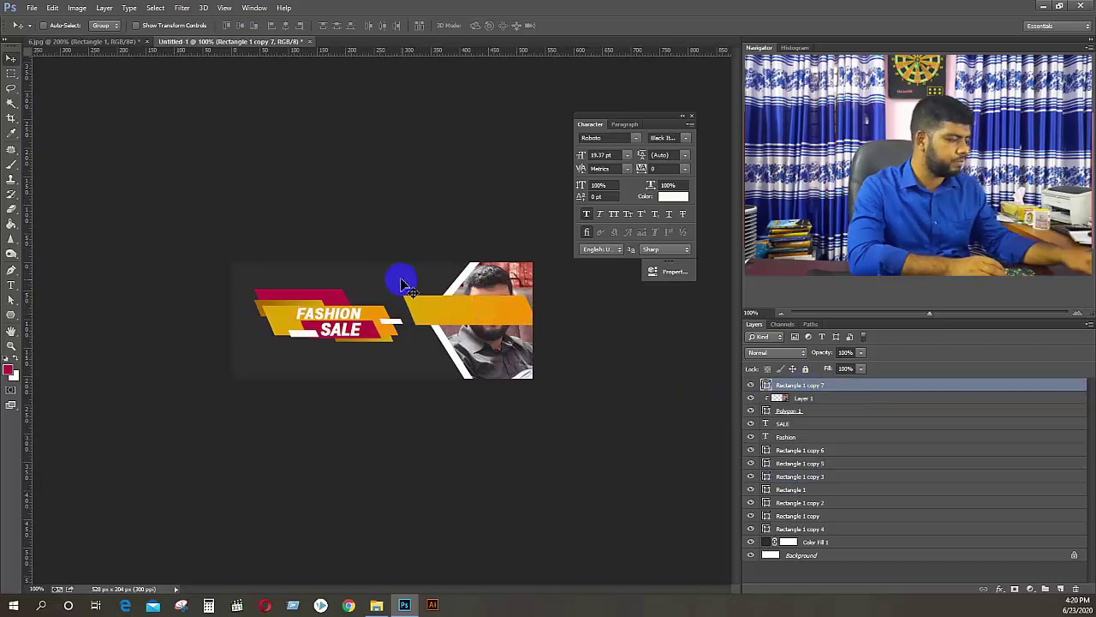
Rotate the copied gold parallelogram about 47° counterclockwise and compare its slant with 6.jpg
key("ctrl+t")
left_click_drag(563, 348, 555, 272)
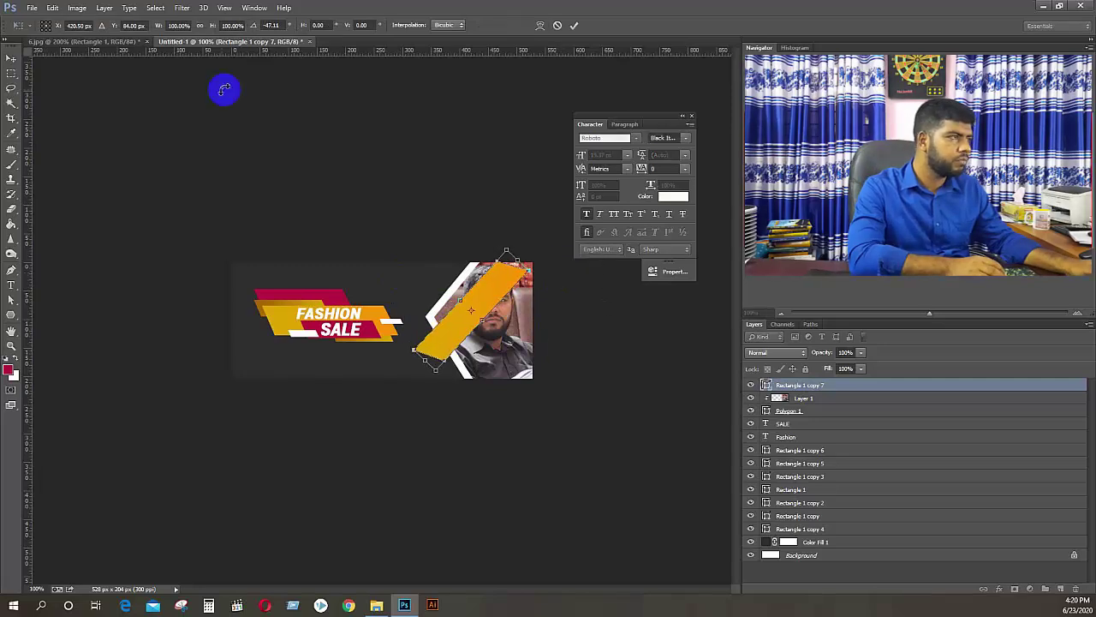
key("Return")
left_click(106, 49)
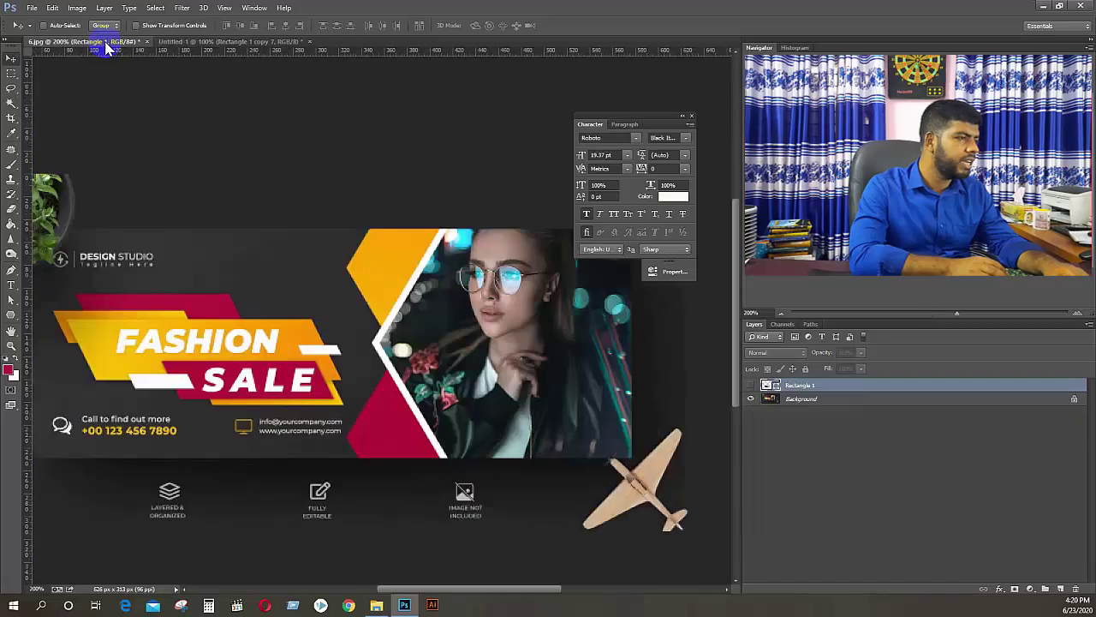
left_click(221, 42)
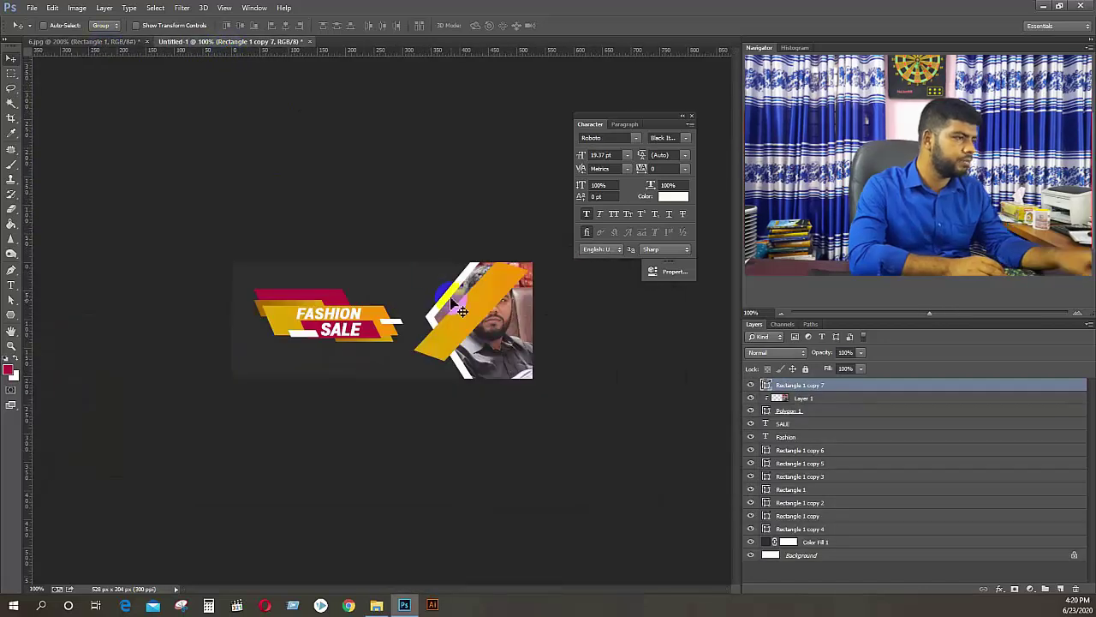
Flip the copied gold parallelogram horizontally and rotate it about 99° counterclockwise to follow the panel's upper slanted edge
key("ctrl+t")
right_click(481, 300)
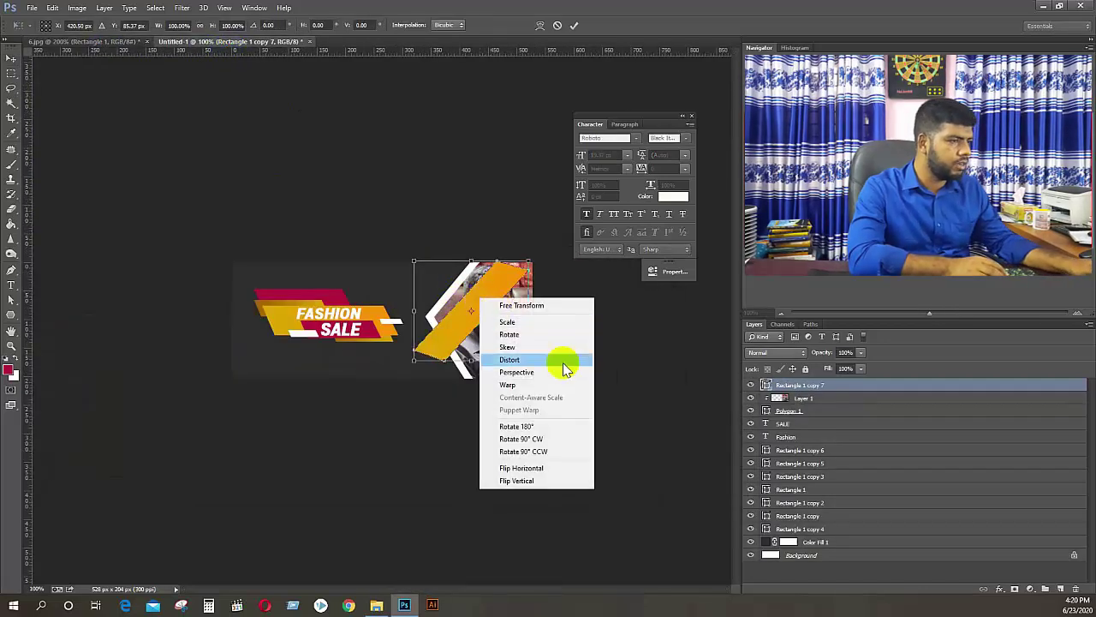
left_click(547, 465)
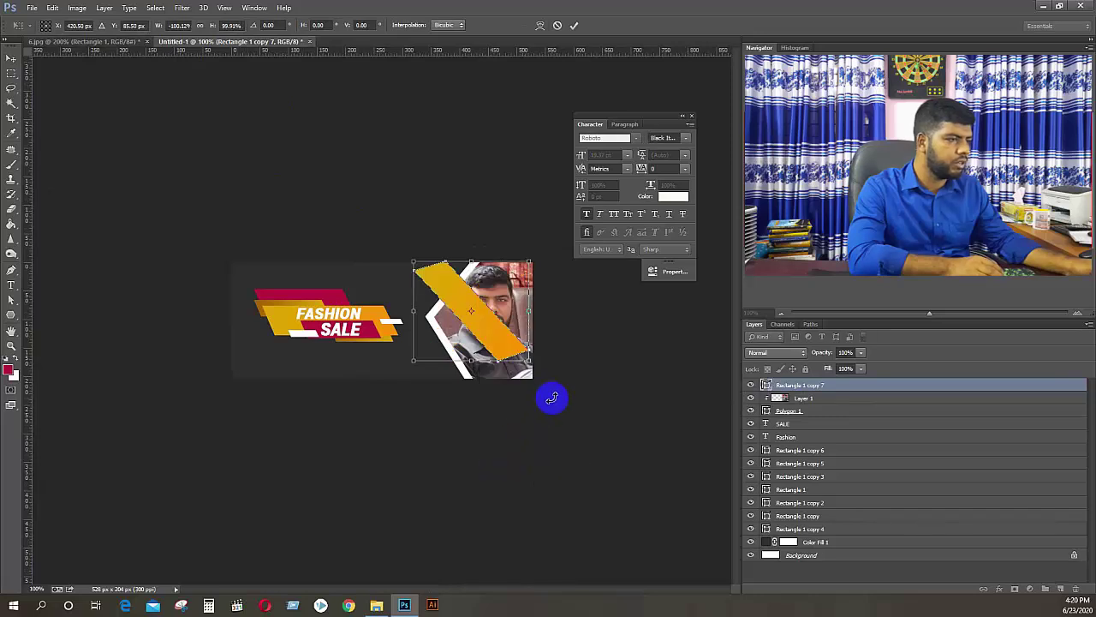
left_click_drag(550, 397, 544, 216)
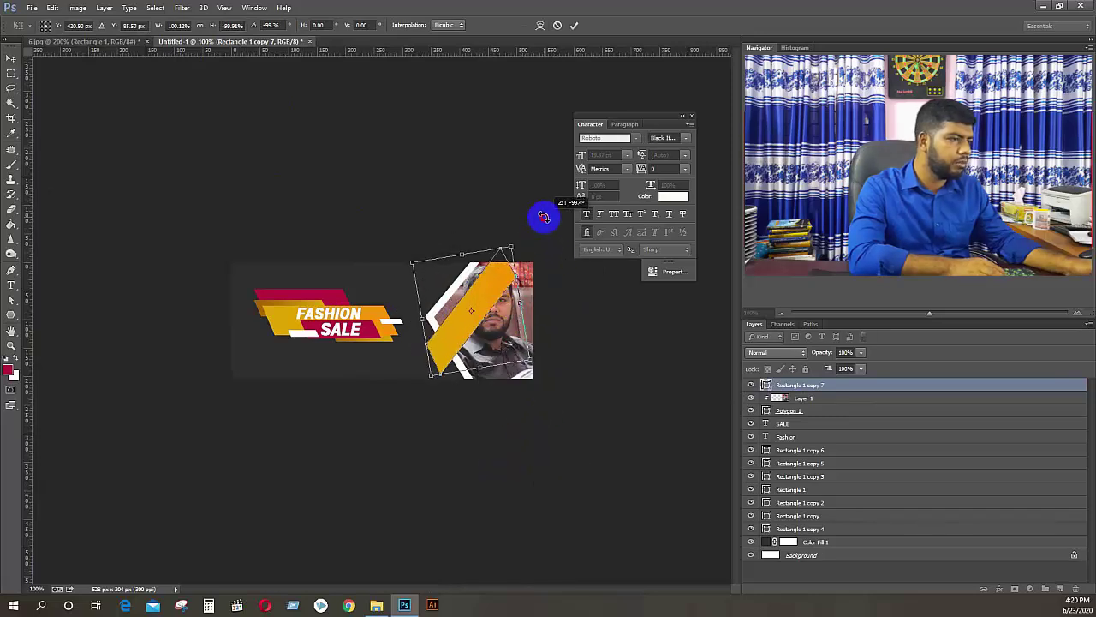
key("Return")
key("ctrl+plus")
key("ctrl+plus")
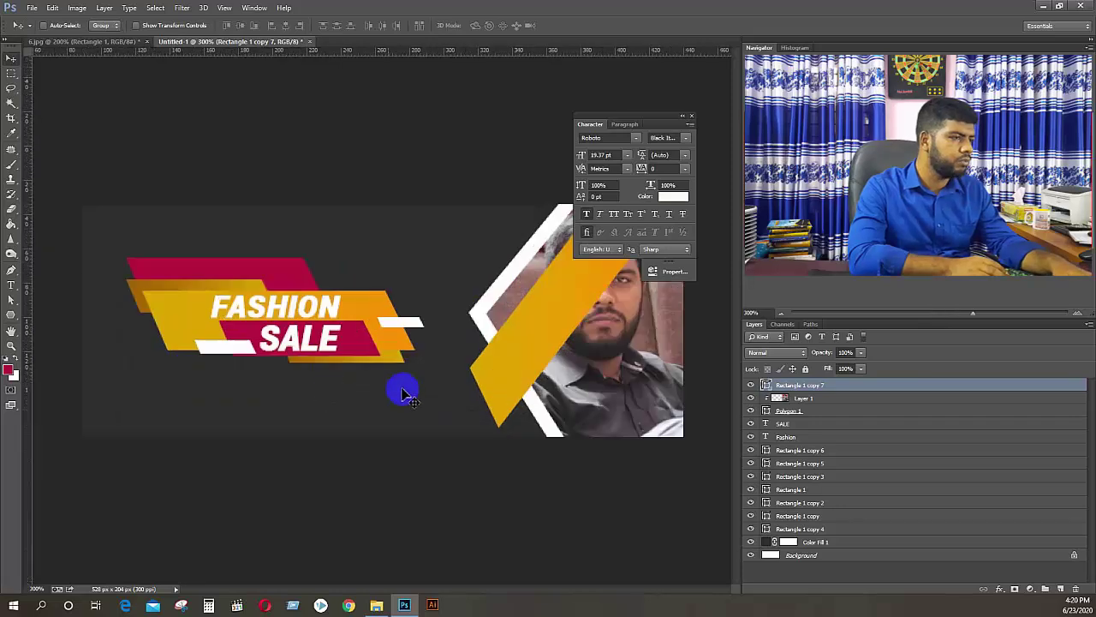
Place the copied gold parallelogram behind the photo panel, directly below Polygon 1, and position it along the panel's upper slanted edge to match 6.jpg
left_click_drag(470, 350, 271, 440)
left_click_drag(438, 513, 438, 242)
left_click_drag(837, 390, 844, 429)
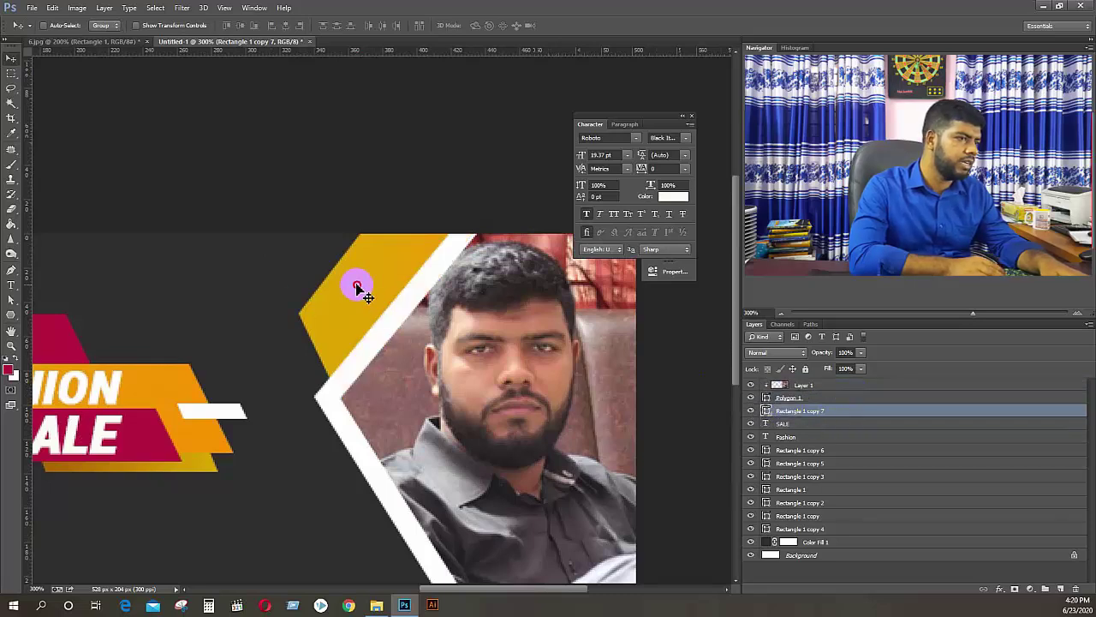
left_click_drag(358, 286, 350, 288)
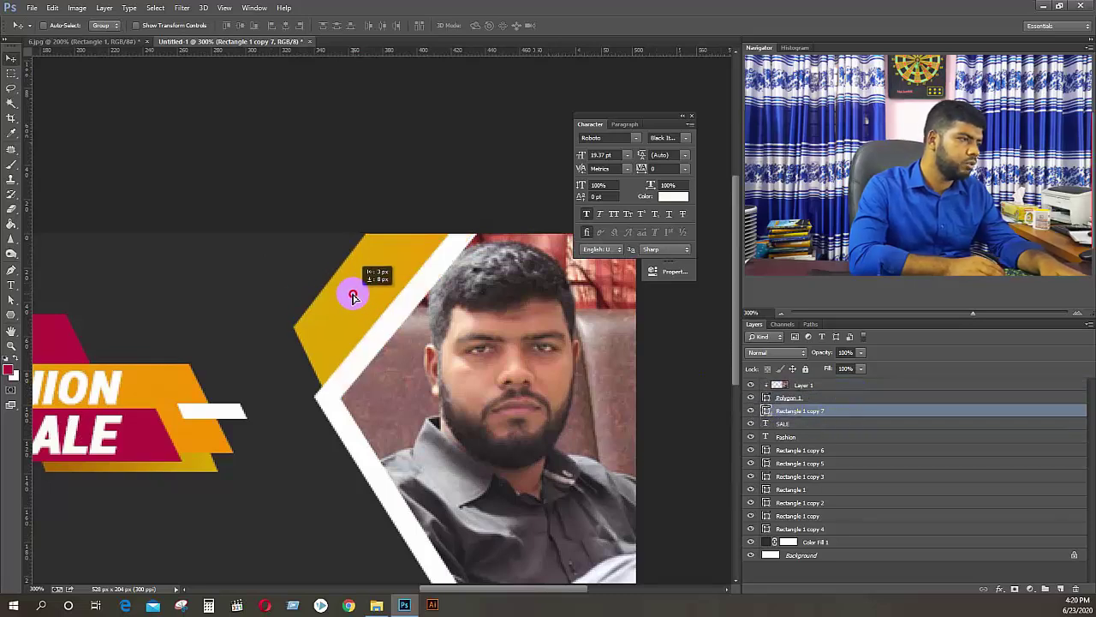
left_click(117, 42)
left_click(227, 45)
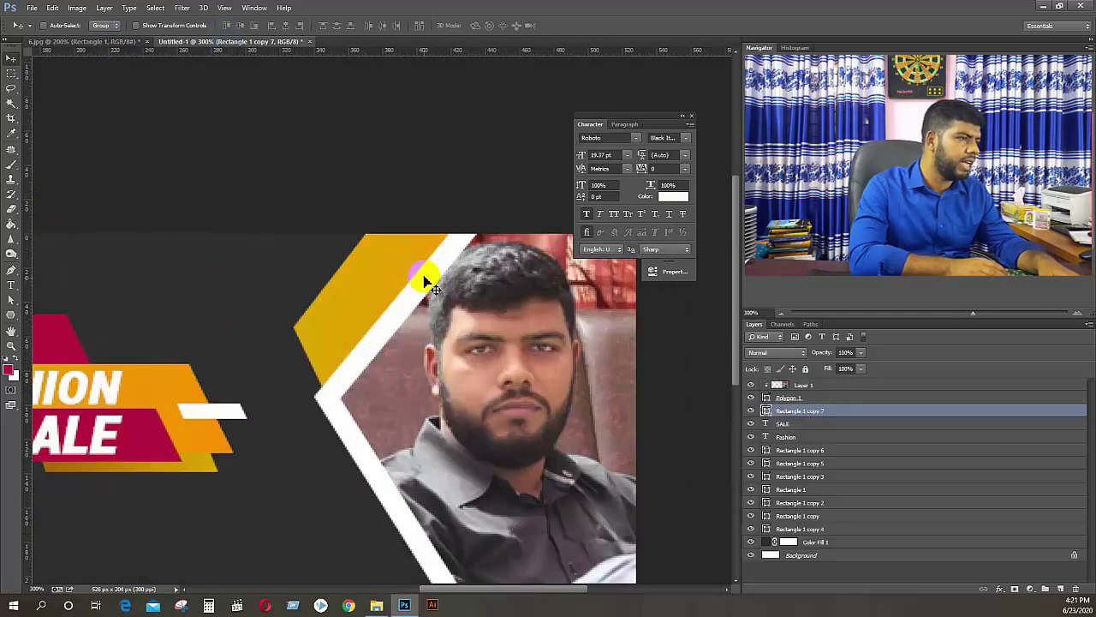
left_click_drag(355, 299, 360, 306)
Rotate the upper gold accent about 1° counterclockwise and shift it slightly down along the photo panel's white edge
key("ctrl+t")
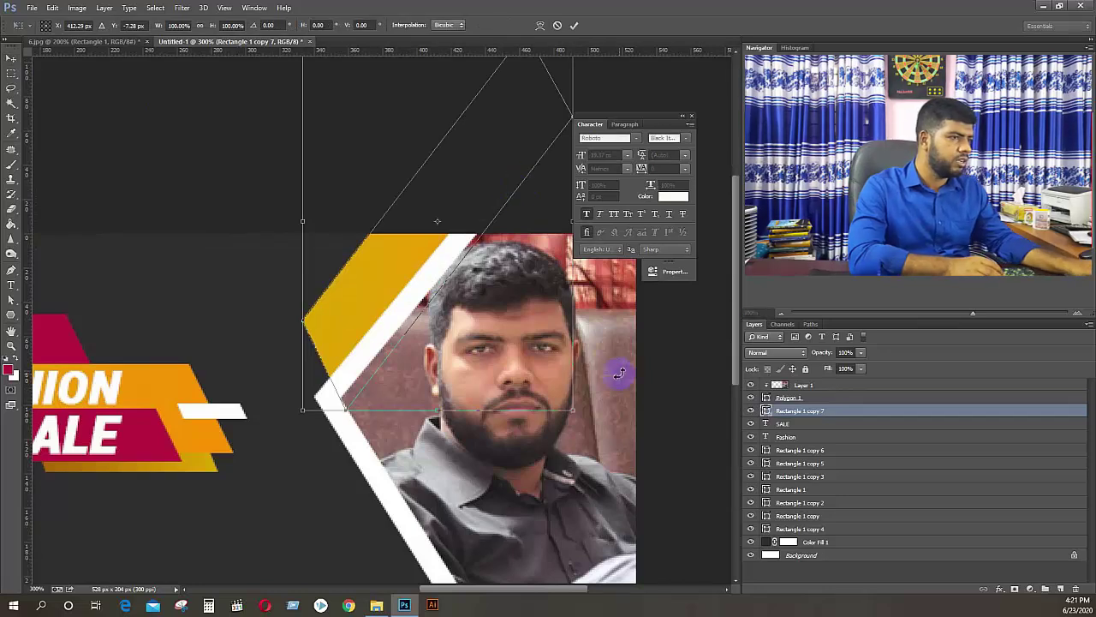
left_click_drag(619, 373, 648, 372)
left_click(411, 281)
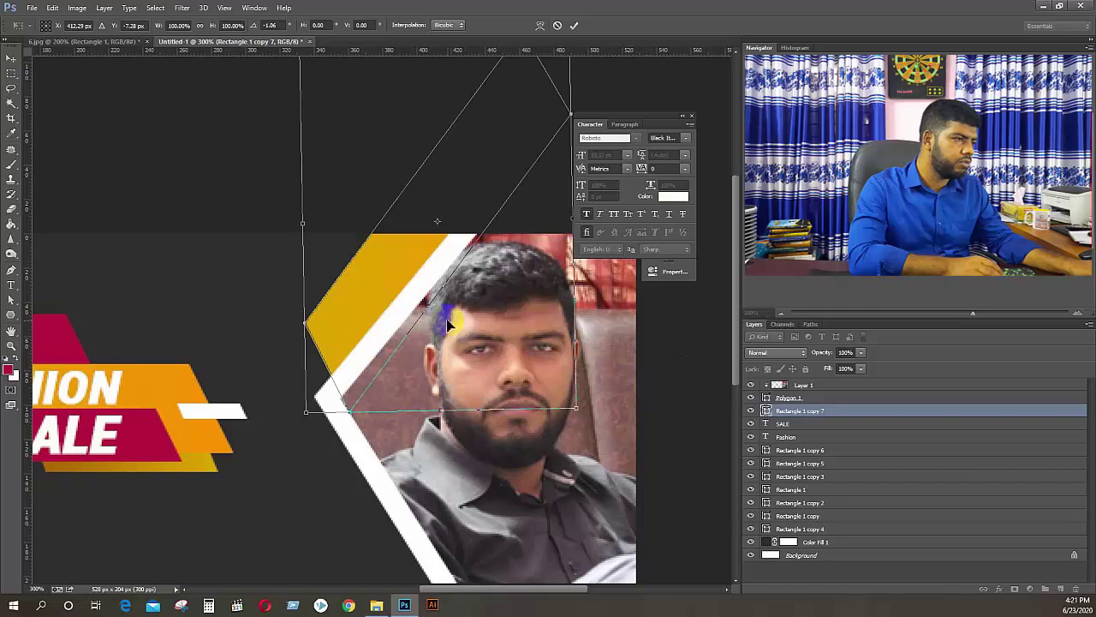
left_click_drag(381, 278, 381, 284)
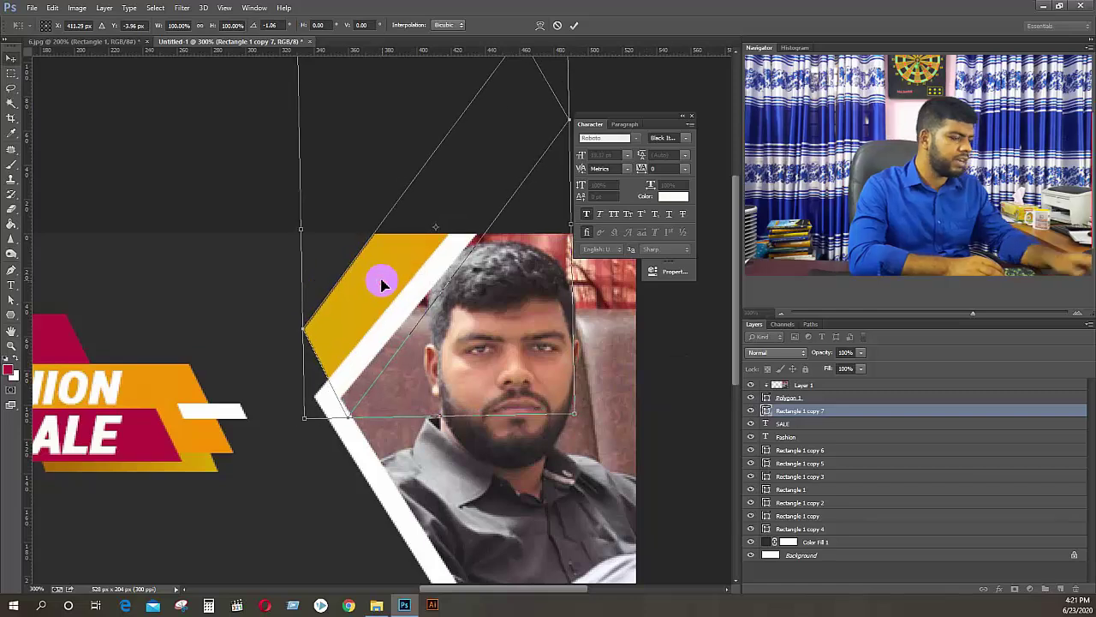
key("Return")
key("ctrl+minus")
key("ctrl+minus")
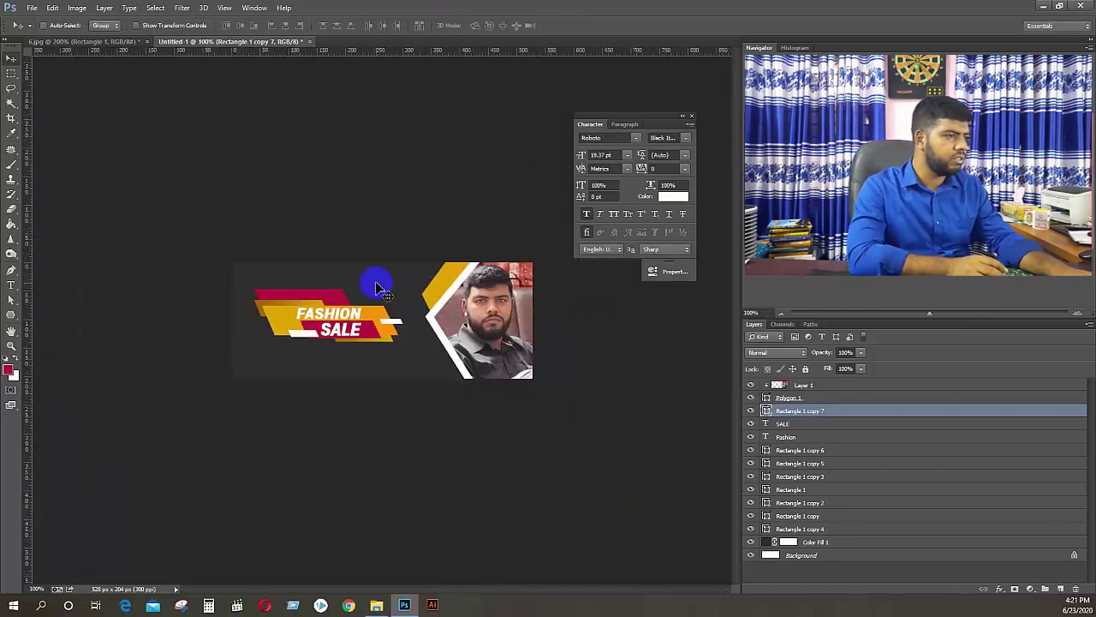
Duplicate the upper gold accent, check the lower accent in 6.jpg and move the copy down beside the panel's lower edge
left_click_drag(441, 368, 448, 345)
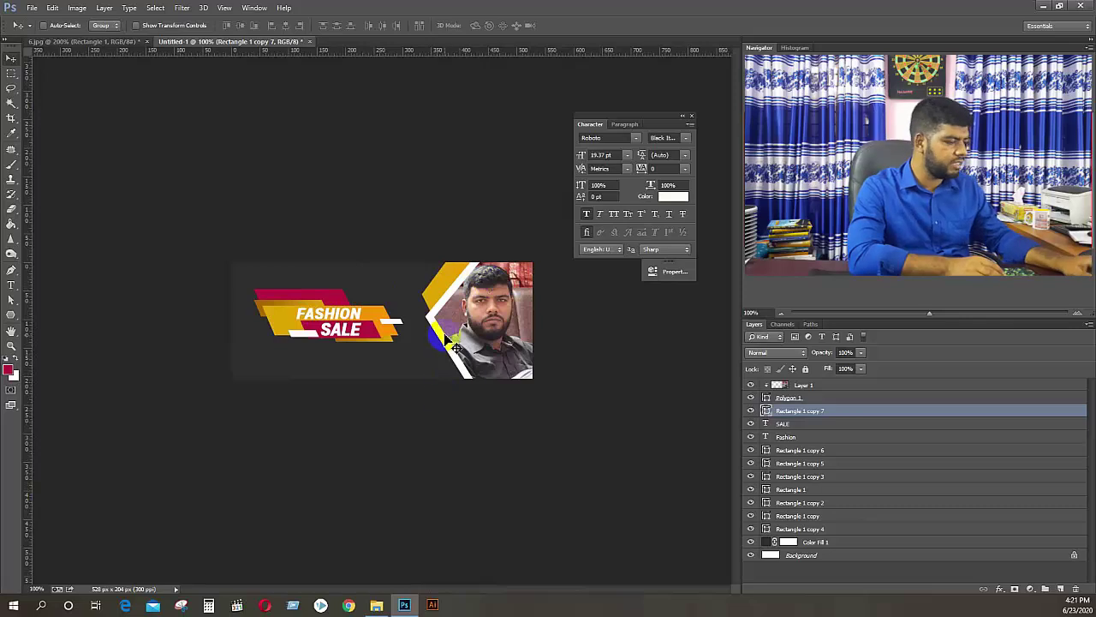
key("ctrl+j")
key("ctrl+t")
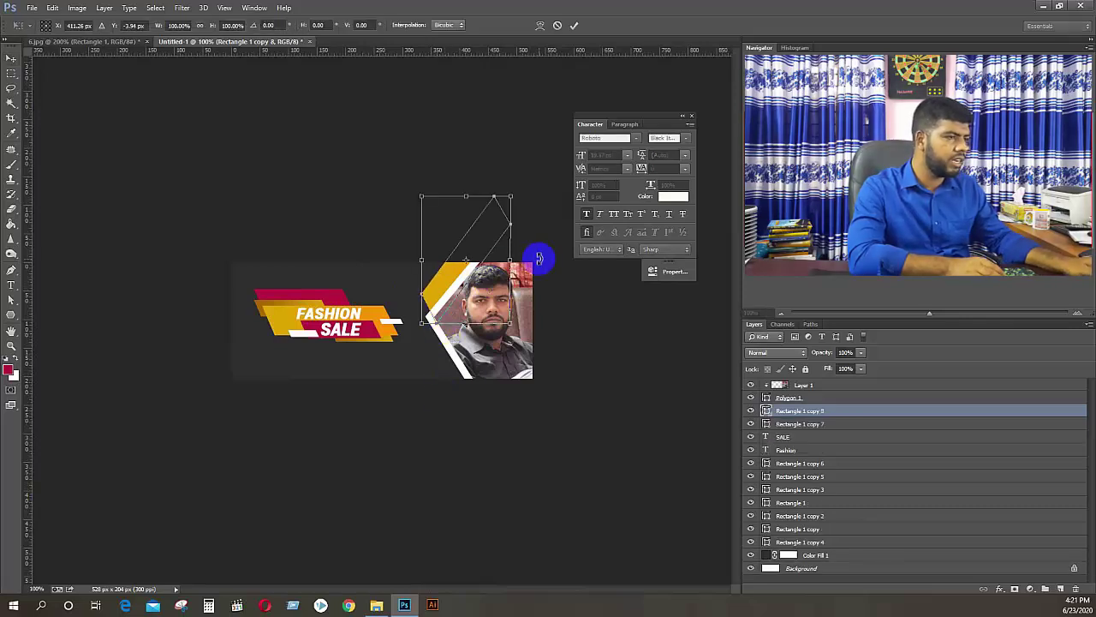
left_click(123, 41)
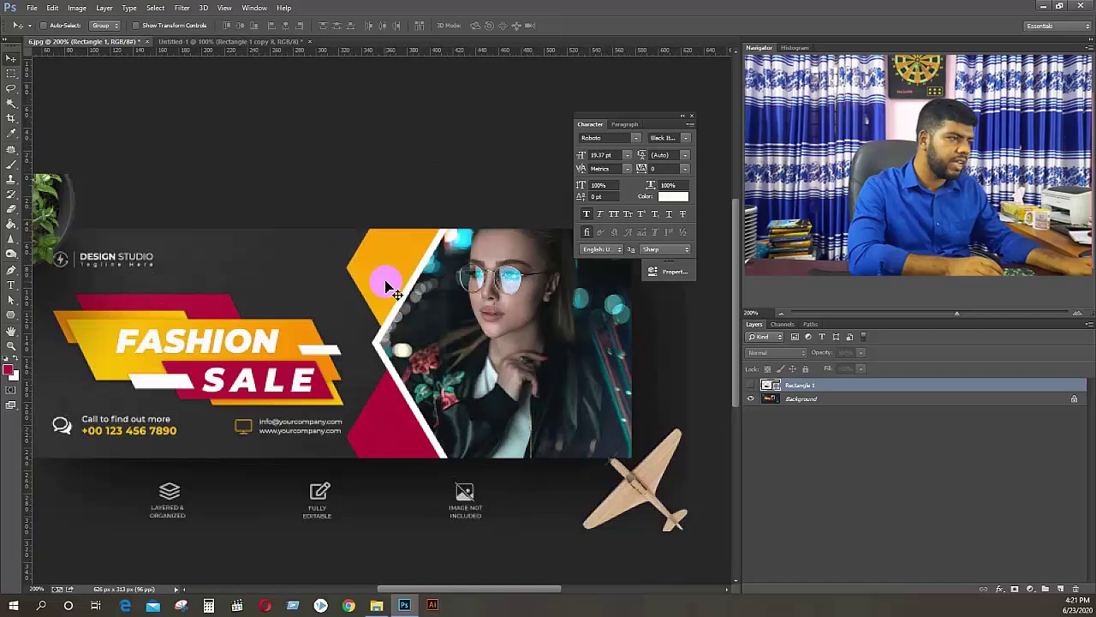
left_click(240, 41)
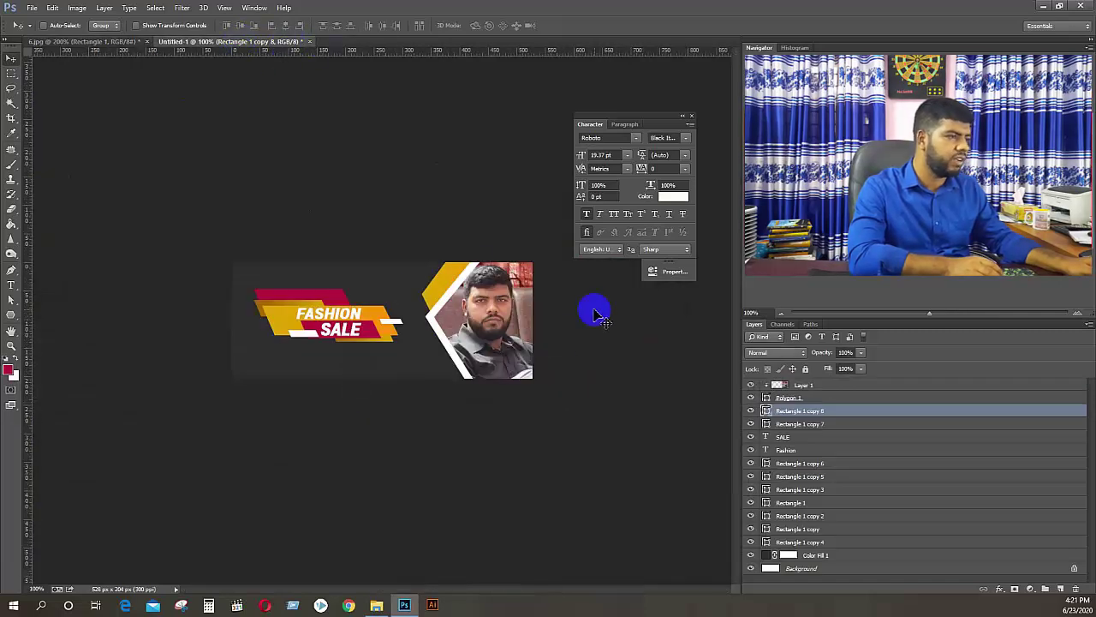
left_click_drag(455, 269, 463, 326)
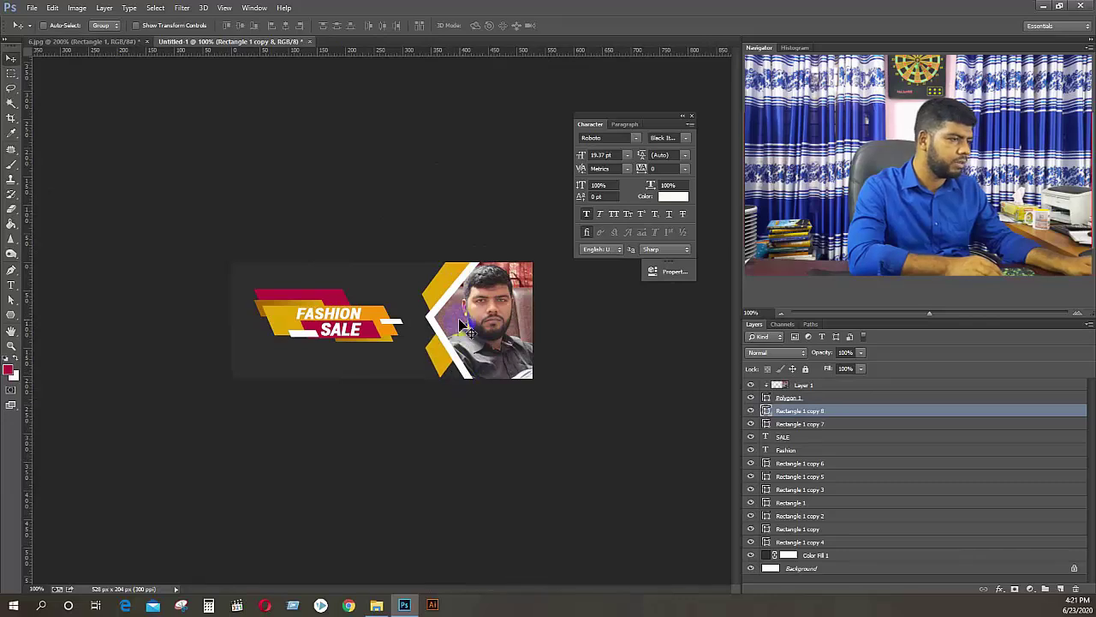
Rotate the duplicated gold accent about 108° clockwise and move it along the photo panel's lower slanted edge, past the banner's bottom
key("ctrl+t")
left_click_drag(543, 314, 473, 491)
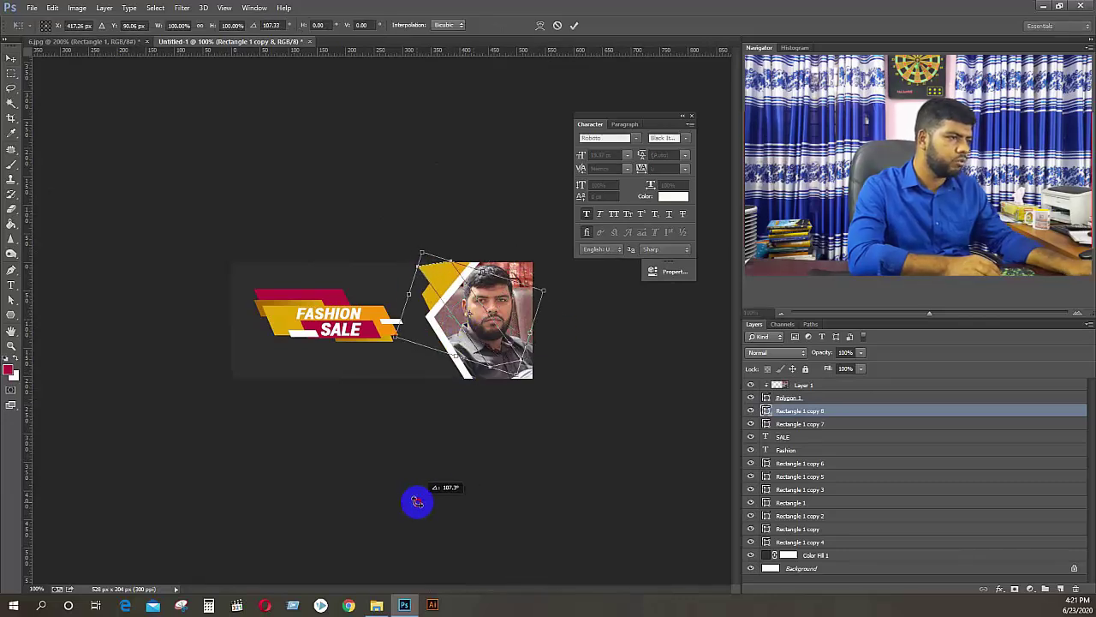
left_click_drag(492, 321, 487, 415)
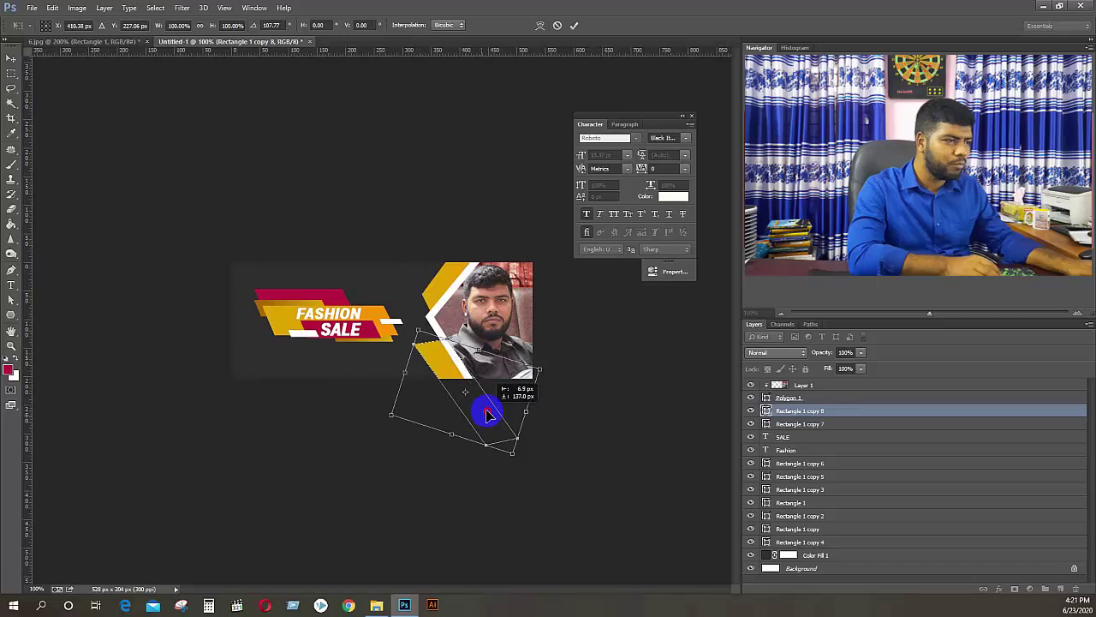
key("Return")
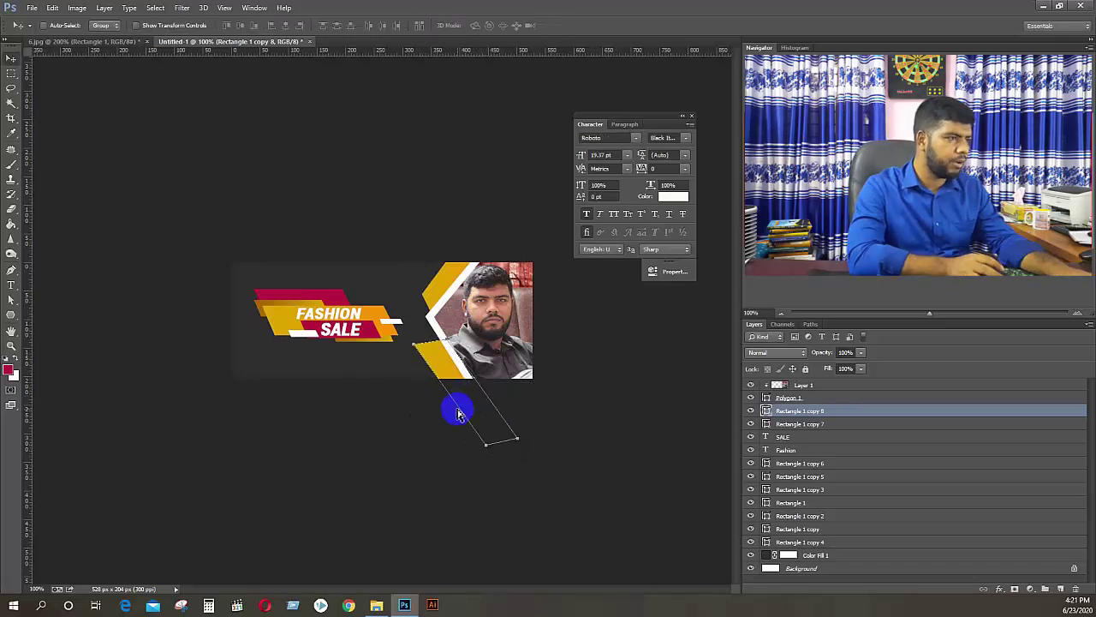
scroll(411, 339, "up", 2)
left_click_drag(454, 373, 481, 362)
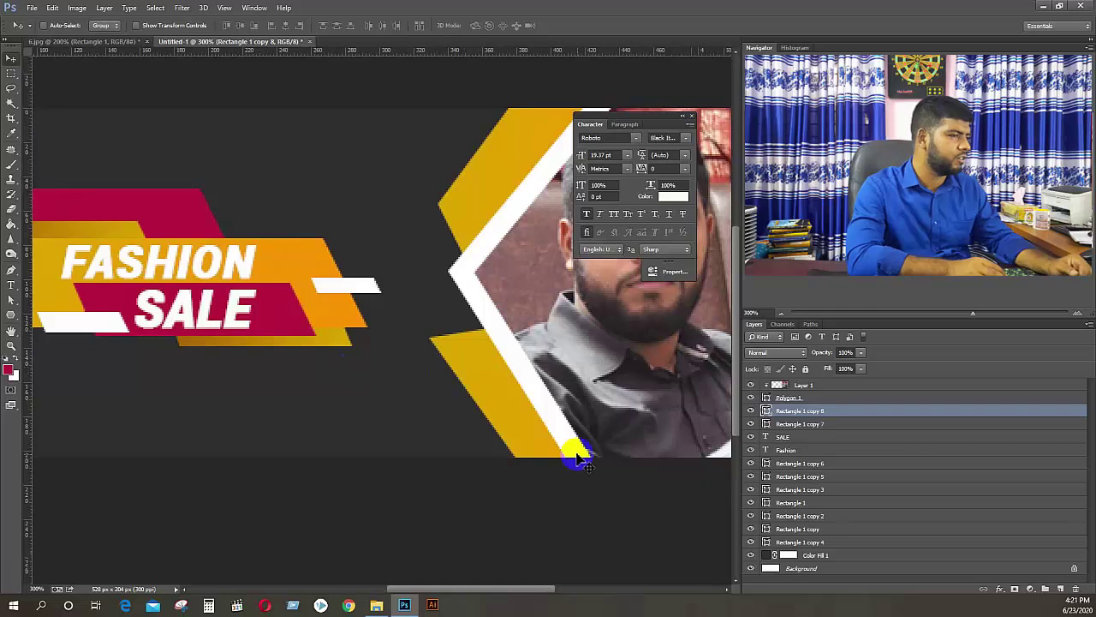
Change the lower accent's gradient fill to a solid crimson sampled from the SALE parallelogram
left_click(10, 316)
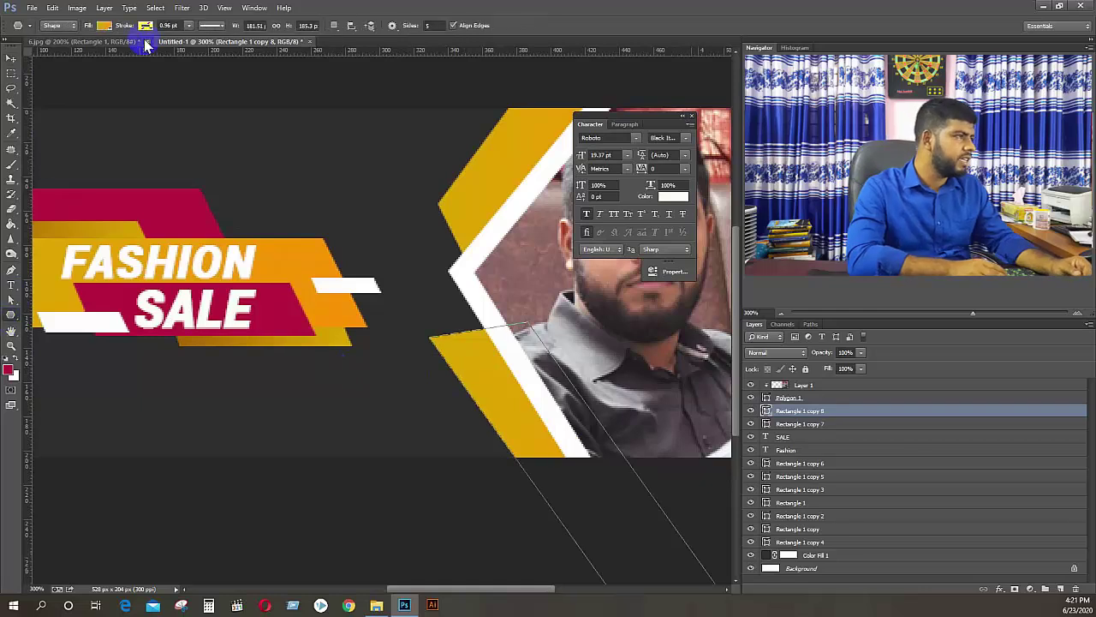
left_click(103, 26)
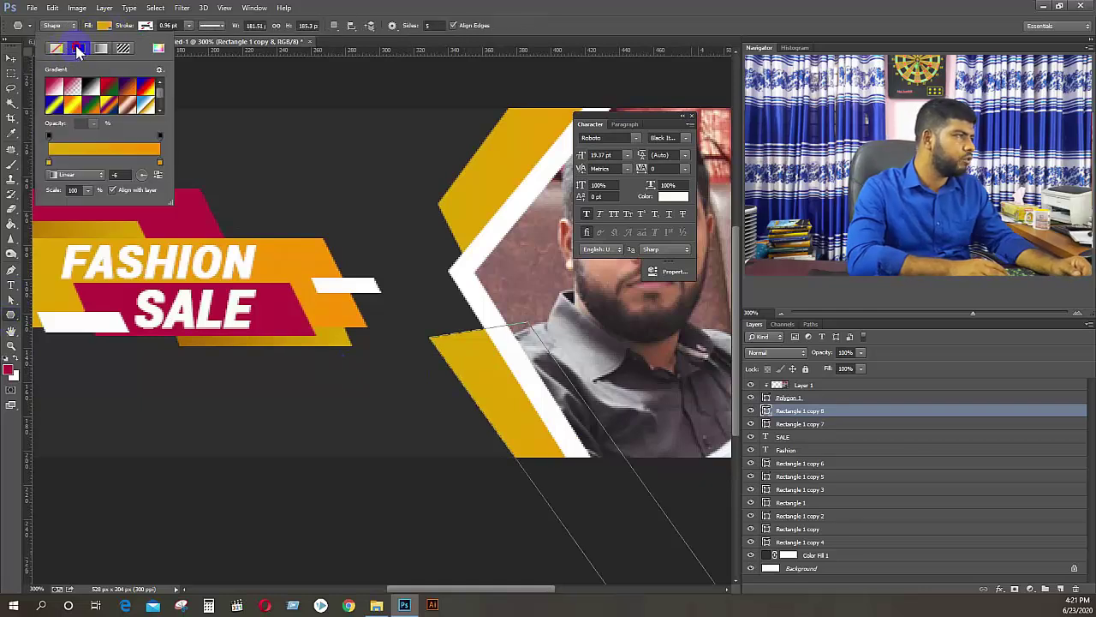
left_click(77, 49)
left_click(160, 52)
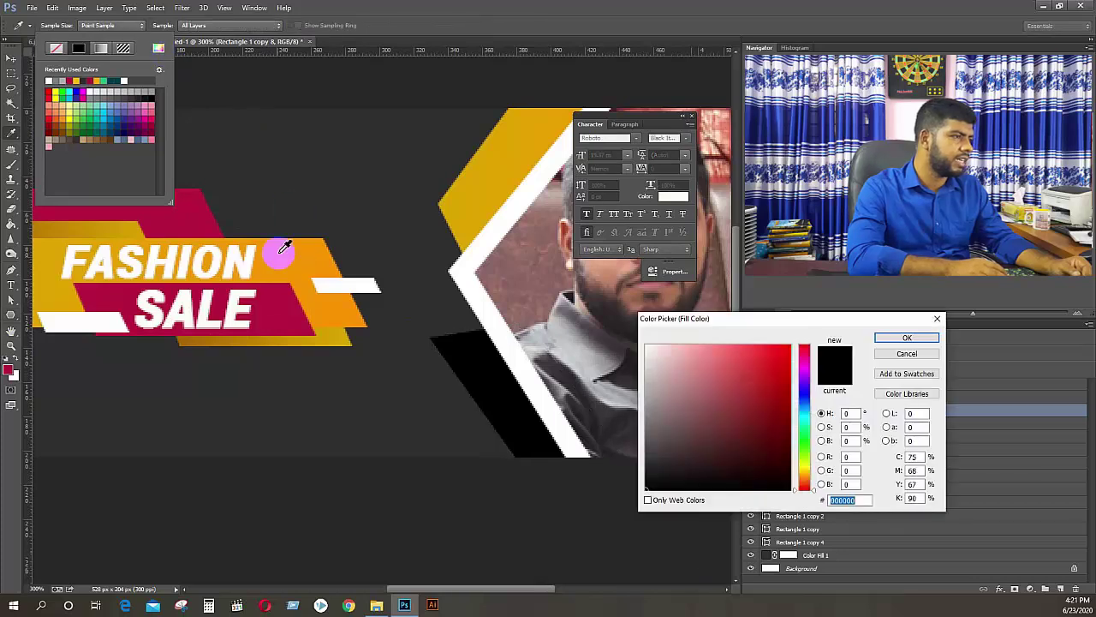
left_click(274, 298)
left_click(907, 339)
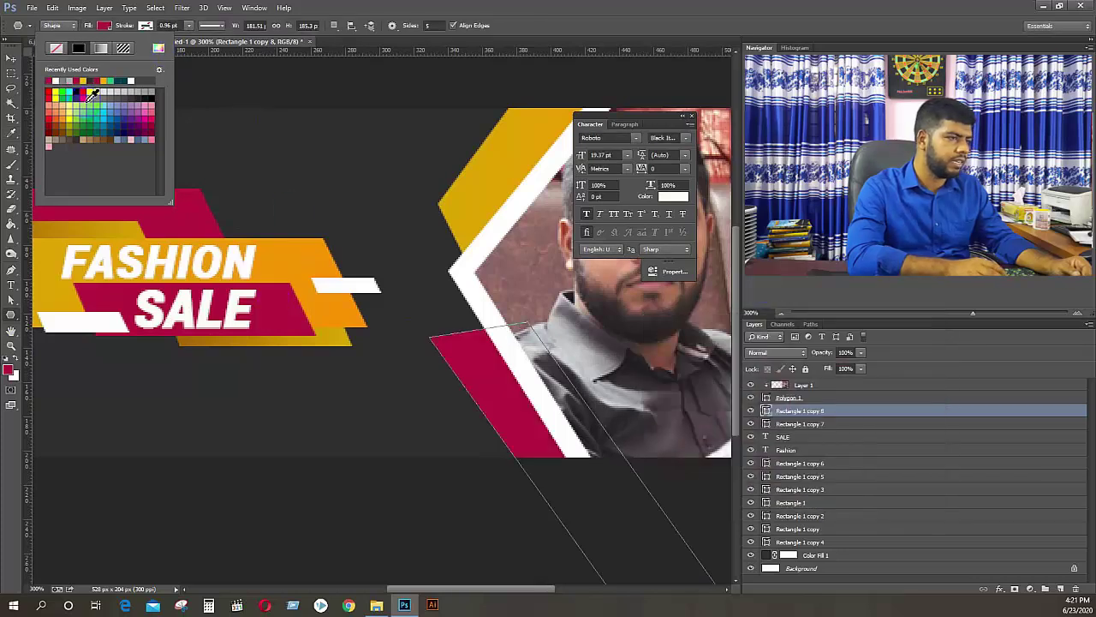
left_click(9, 60)
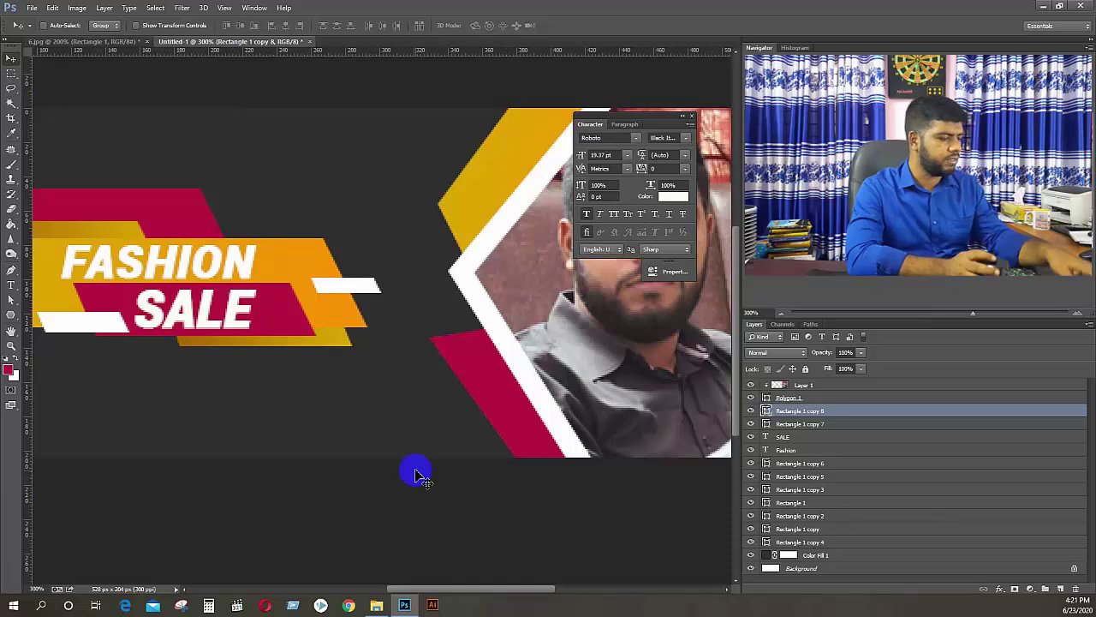
Review the whole banner and compare it with 6.jpg, checking the logo area above the FASHION SALE block
key("ctrl+minus")
key("ctrl+minus")
key("ctrl+minus")
key("ctrl+plus")
key("ctrl+plus")
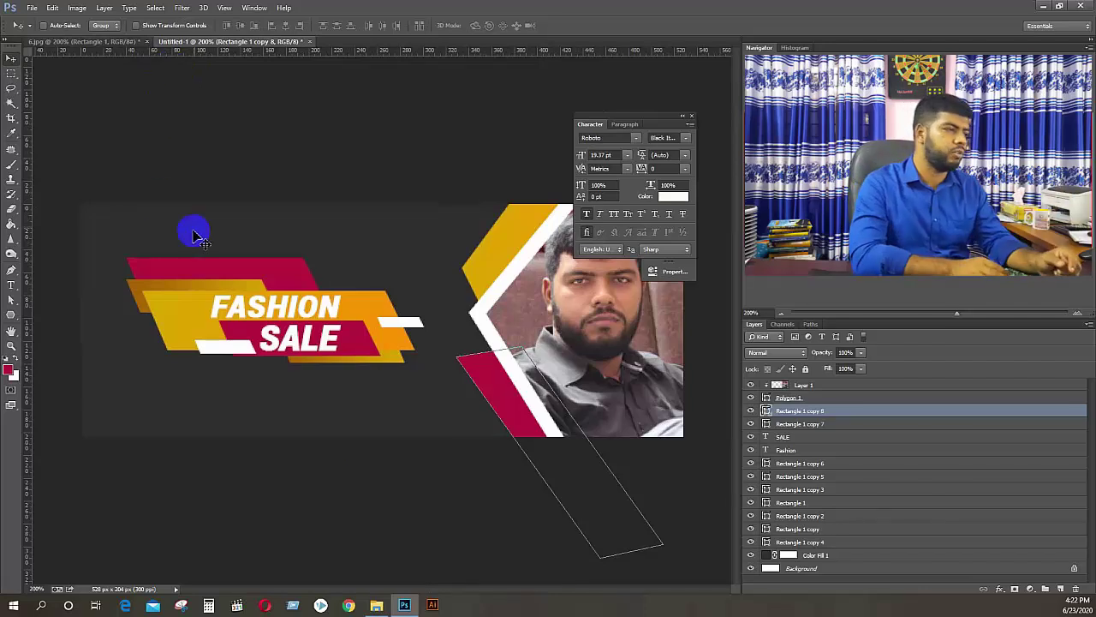
left_click(92, 43)
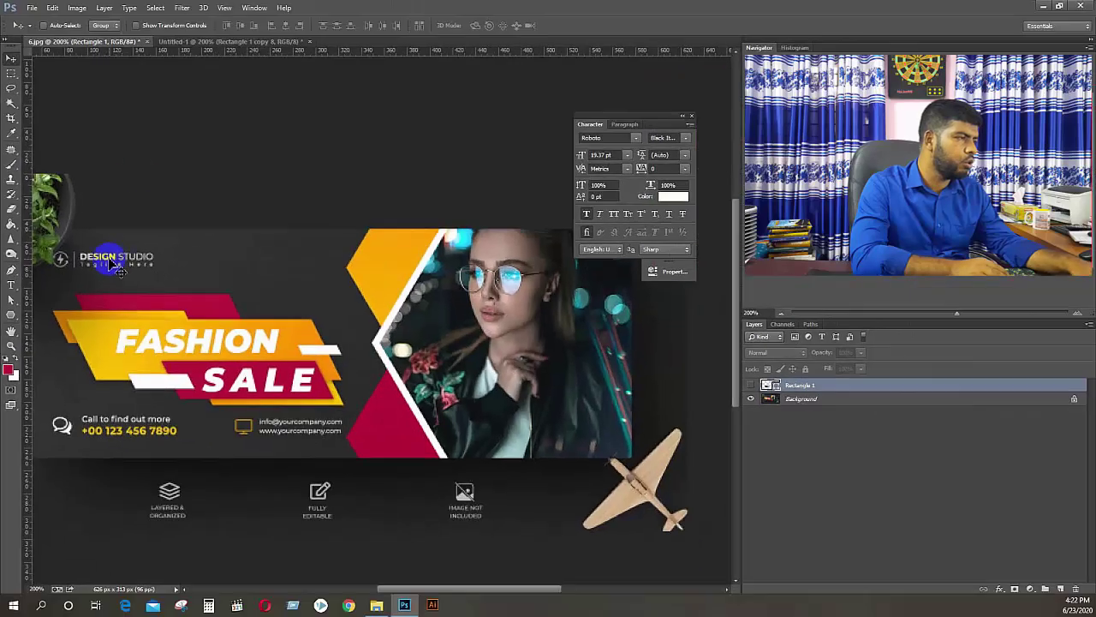
left_click(225, 41)
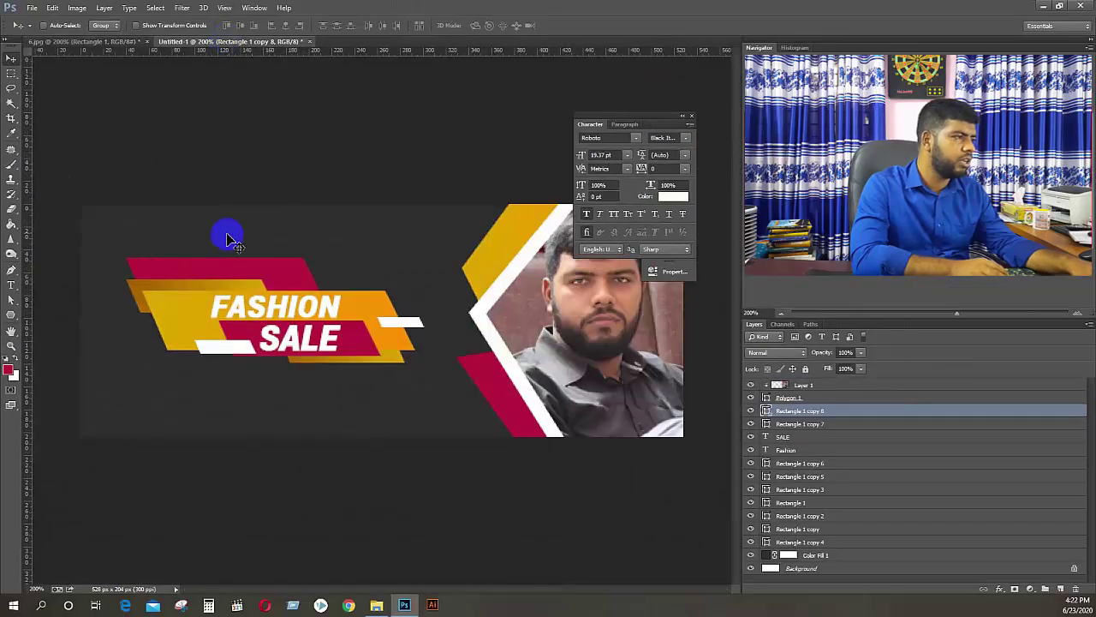
Open the QTA Logo-PNG-01 image from the QT Academy Video folder on the Youtube (E:) drive in Photoshop
left_click(376, 604)
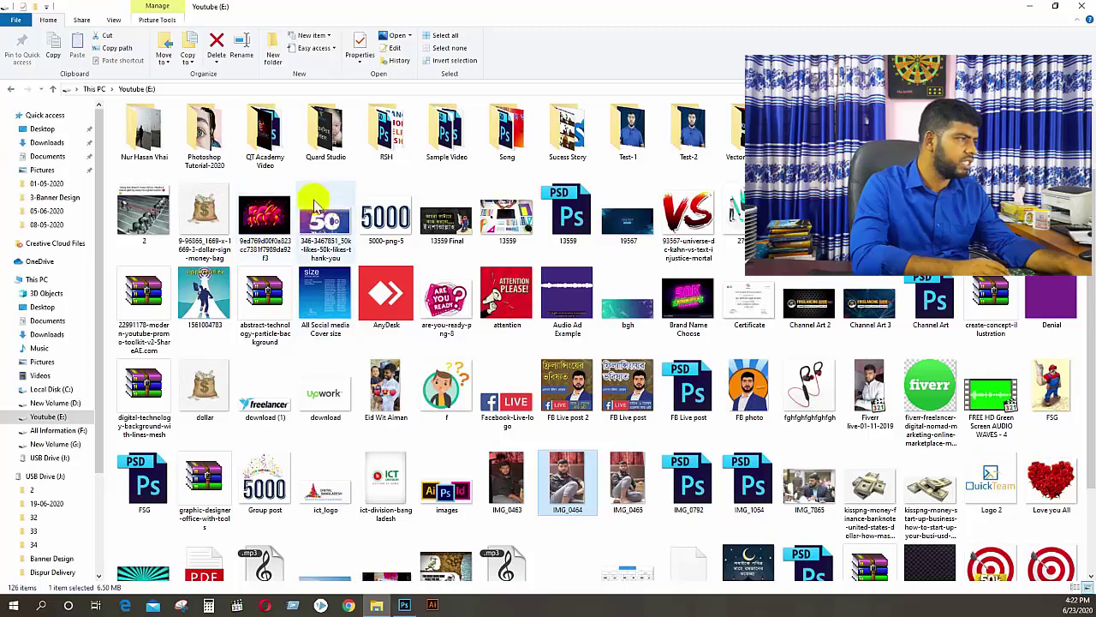
double_click(273, 135)
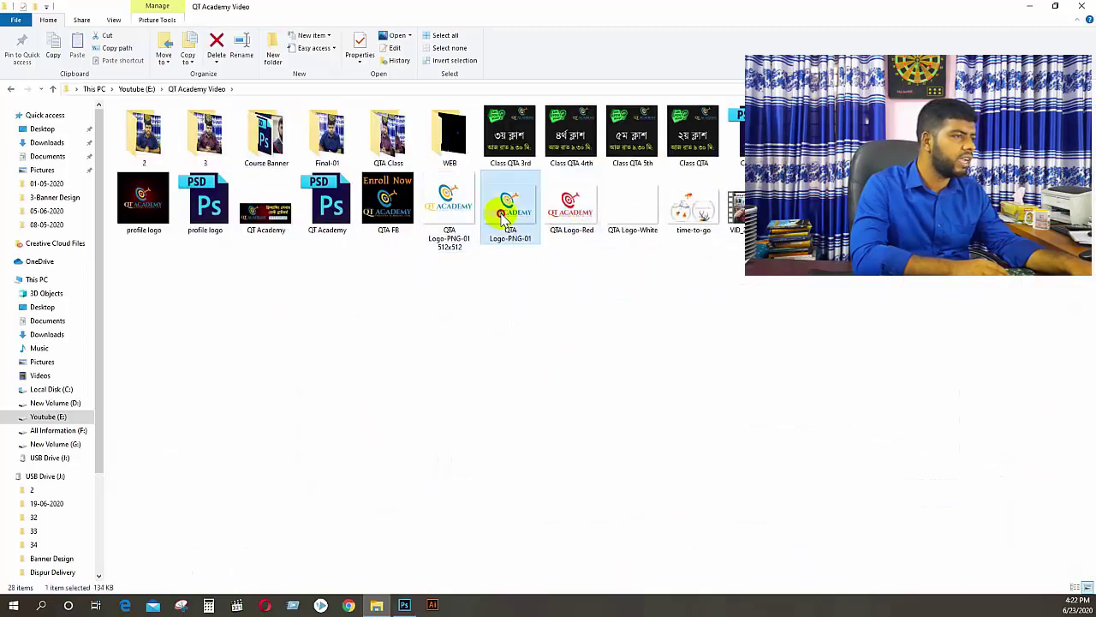
left_click_drag(501, 211, 362, 41)
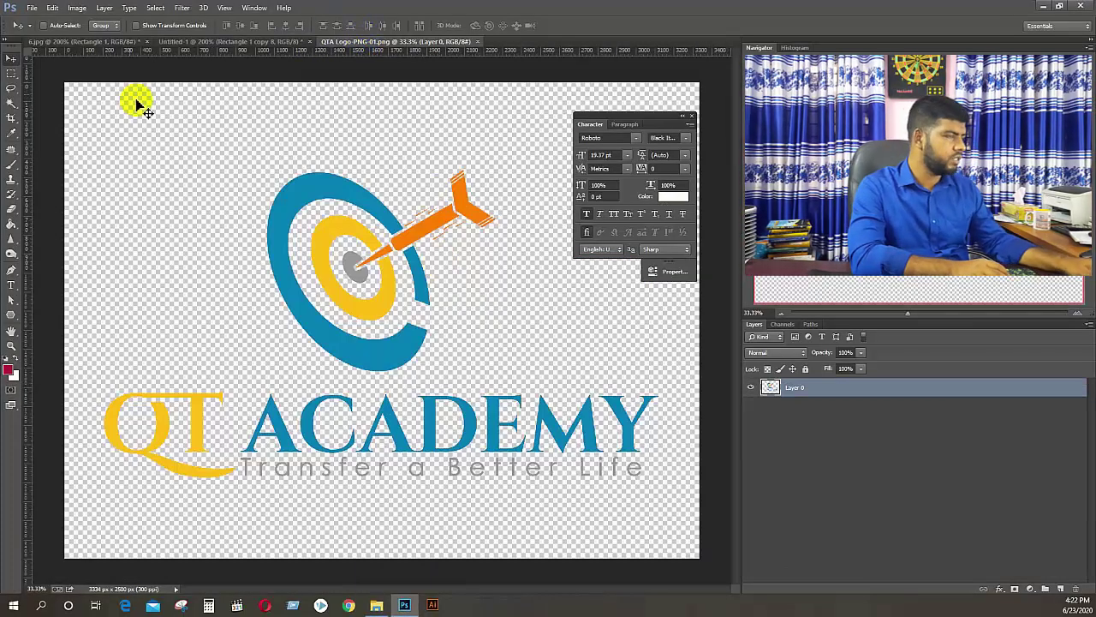
Copy the QT Academy logo into Untitled-1 and scale it down to a small logo below the FASHION SALE block
left_click_drag(385, 189, 321, 289)
key("ctrl+t")
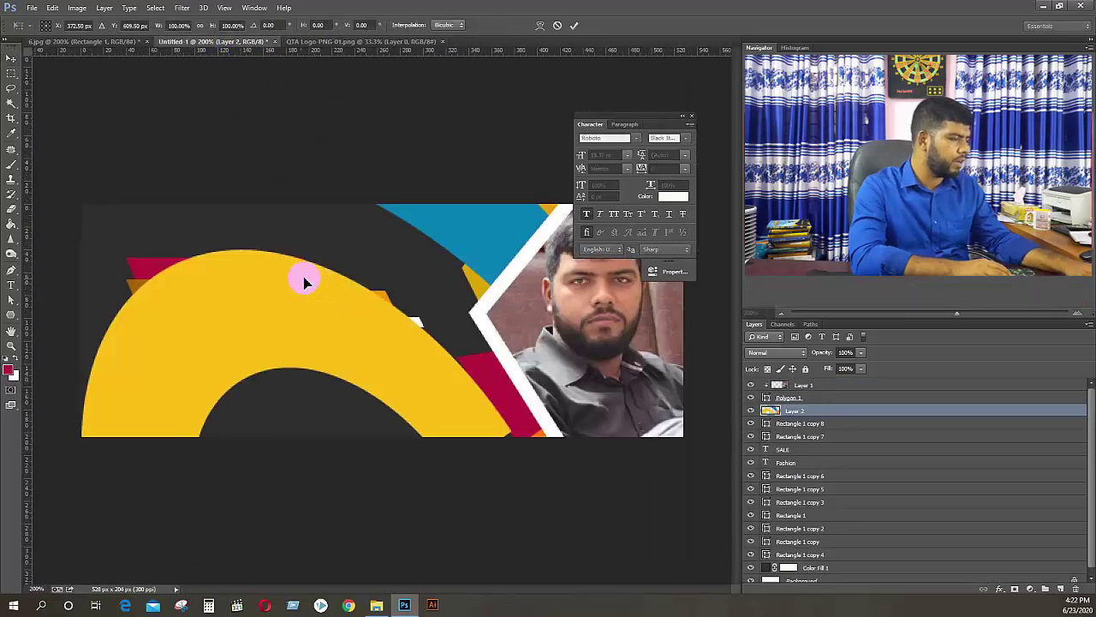
key("ctrl+minus")
key("ctrl+minus")
key("ctrl+minus")
key("ctrl+minus")
key("ctrl+minus")
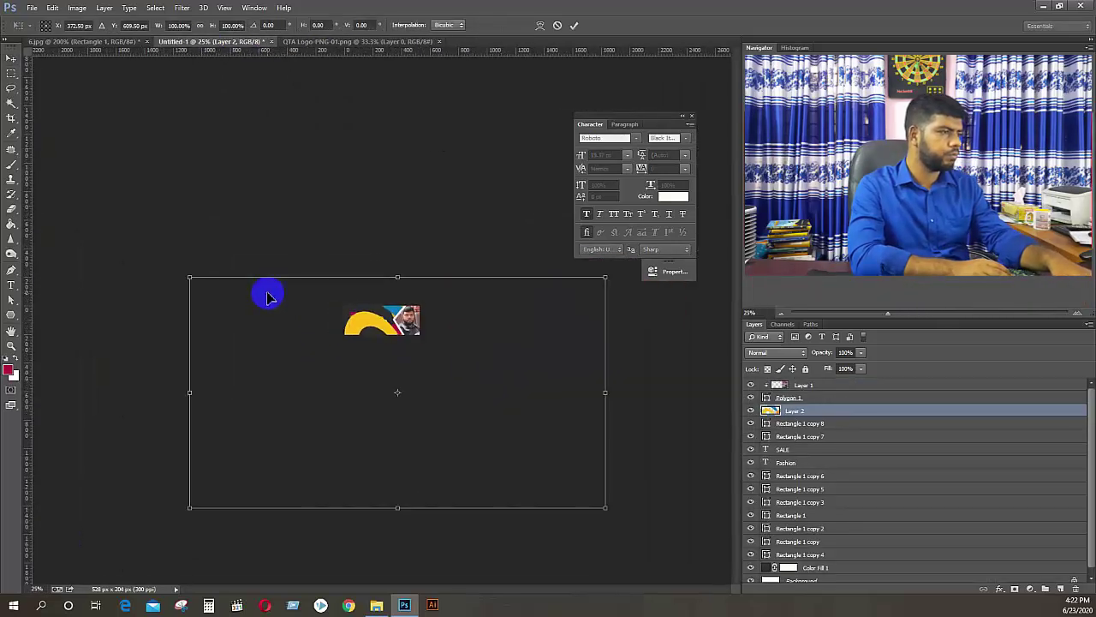
left_click_drag(191, 276, 341, 383)
key("Return")
key("ctrl+plus")
key("ctrl+plus")
key("ctrl+plus")
key("ctrl+plus")
key("ctrl+plus")
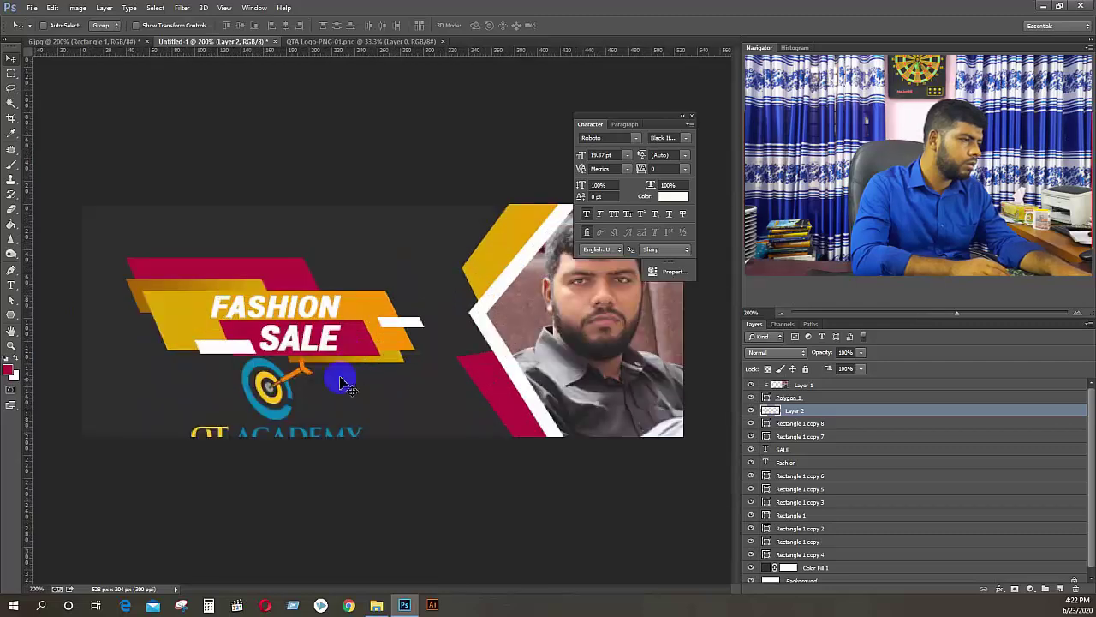
Shrink the QT Academy logo further and place it in the banner's upper-left corner, above the crimson parallelogram
key("ctrl+t")
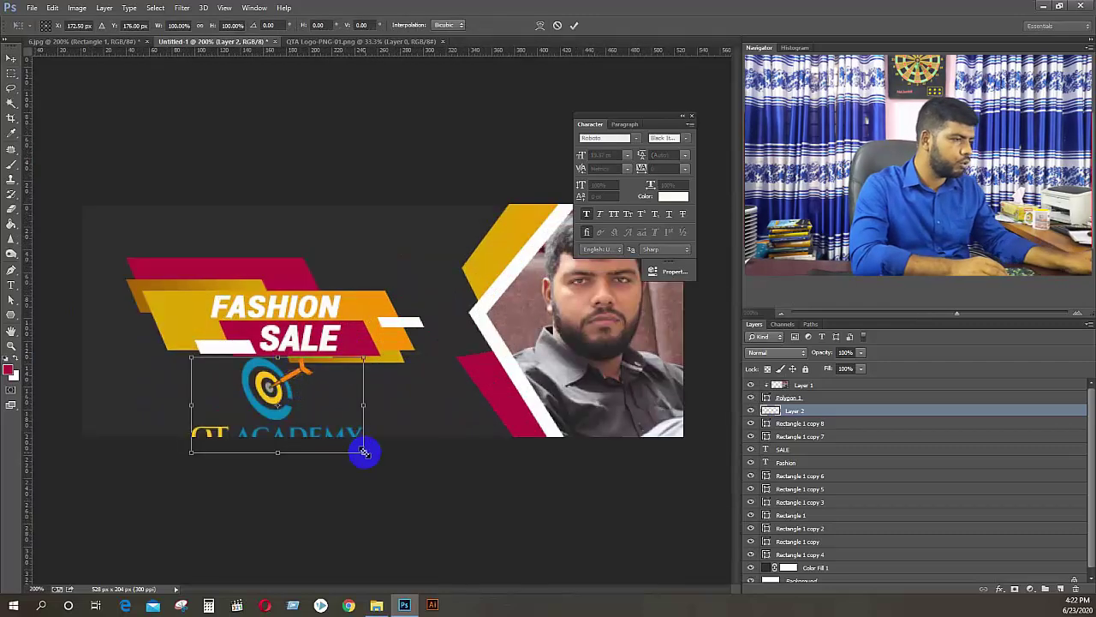
left_click_drag(364, 451, 147, 246)
key("Return")
scroll(147, 245, "up", 2)
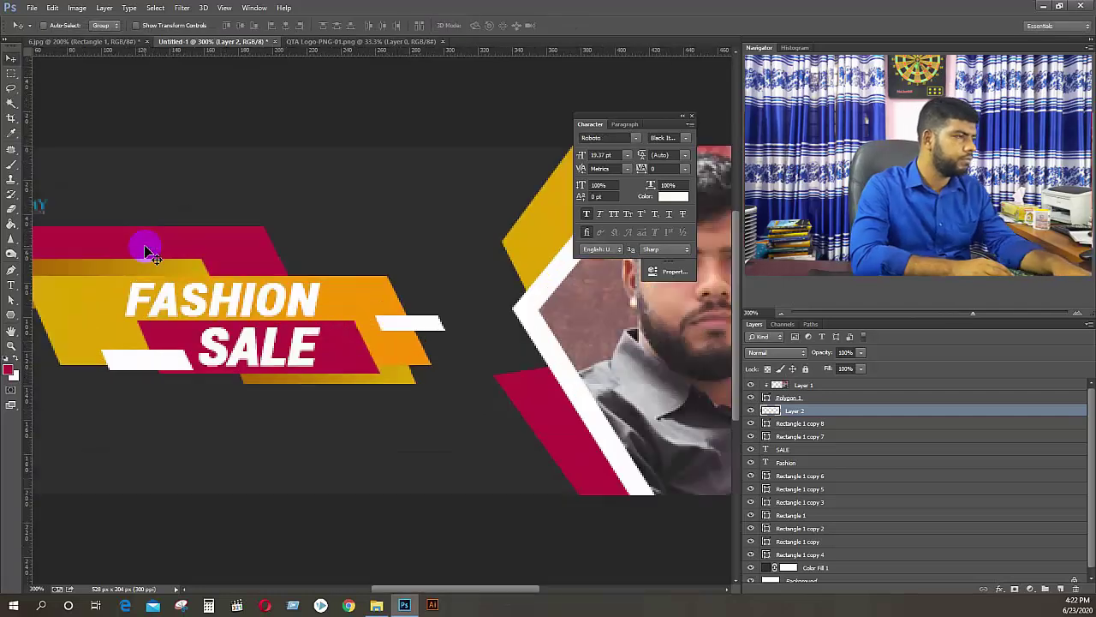
left_click_drag(440, 391, 467, 421)
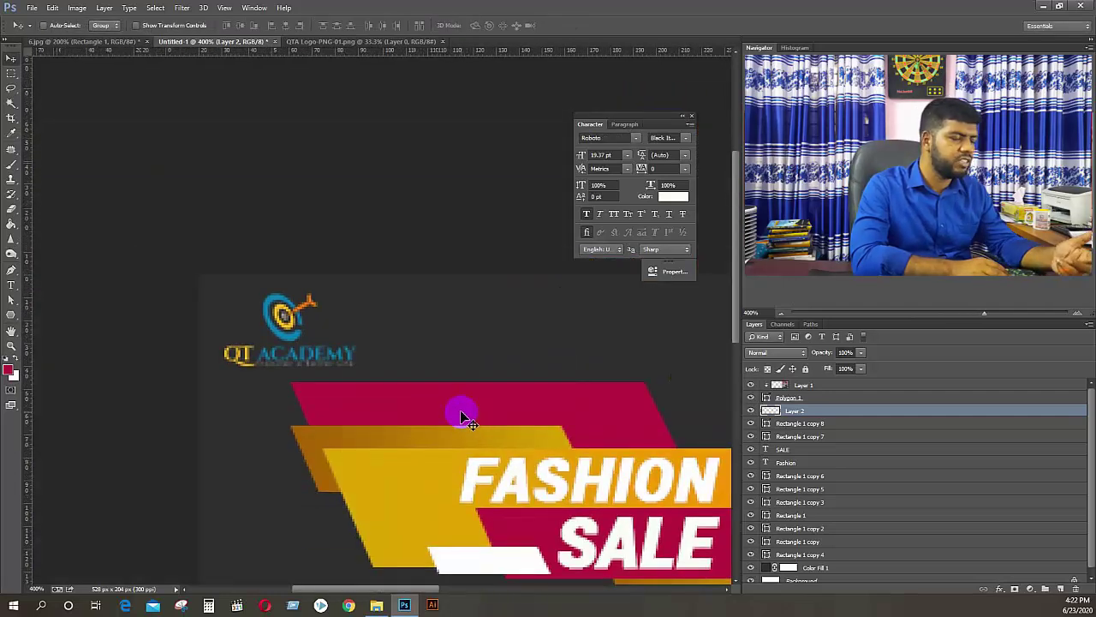
scroll(446, 397, "down", 3)
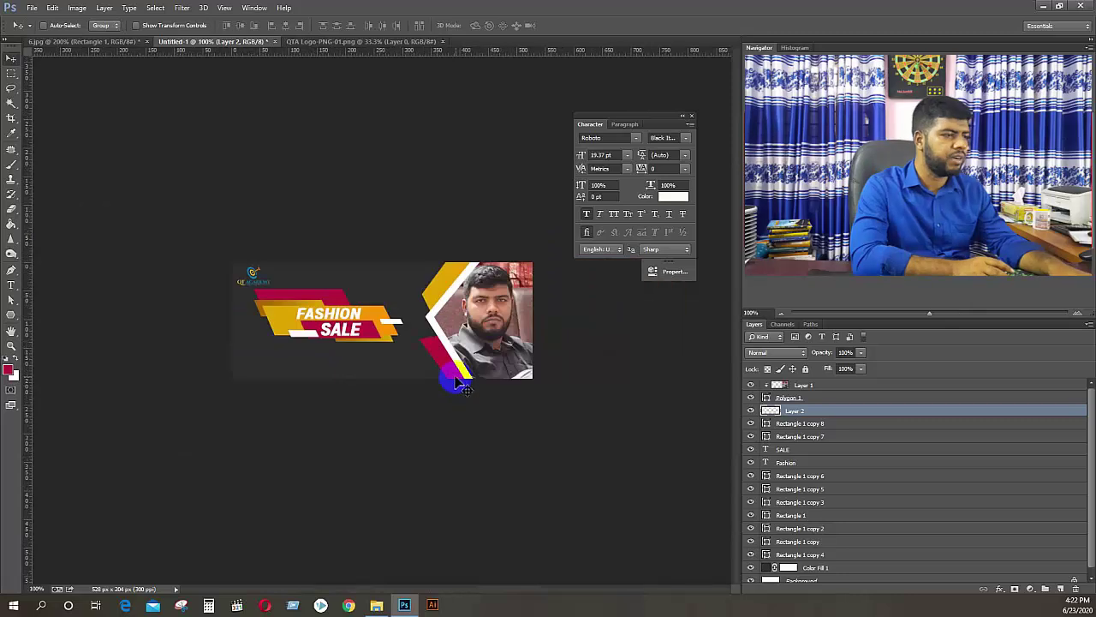